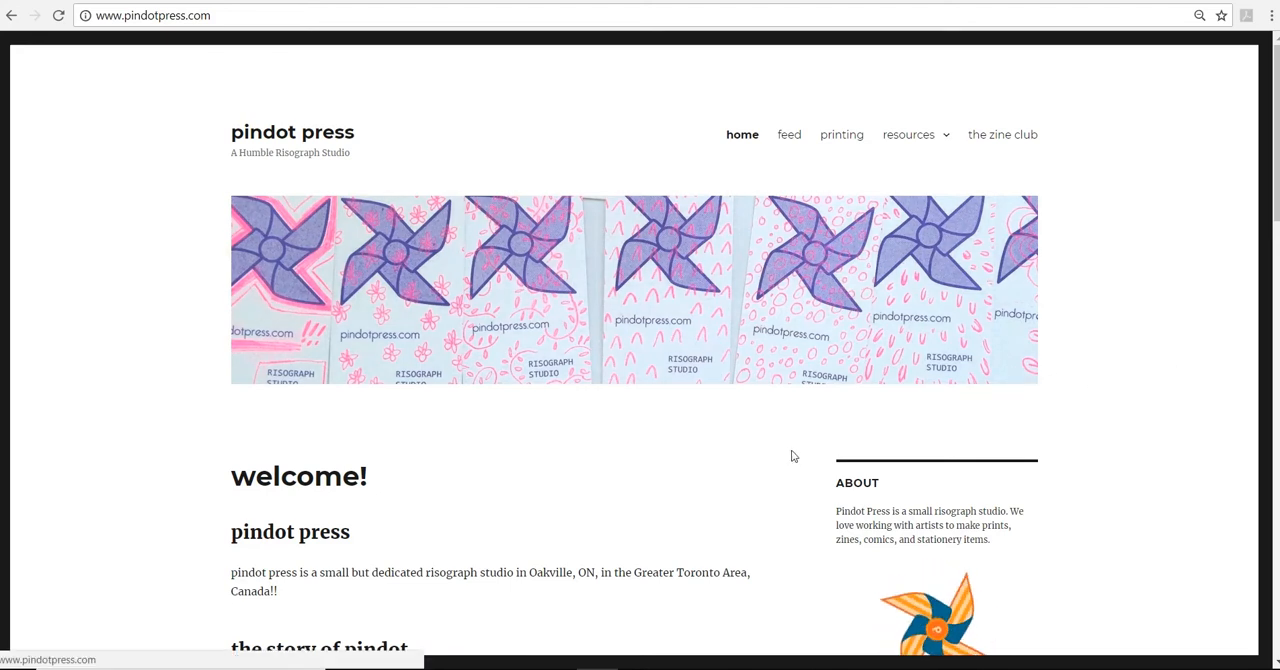
# Look over the Pindot Press home page and open the site's tutorials category
pyautogui.scroll(-3, 1086, 506)
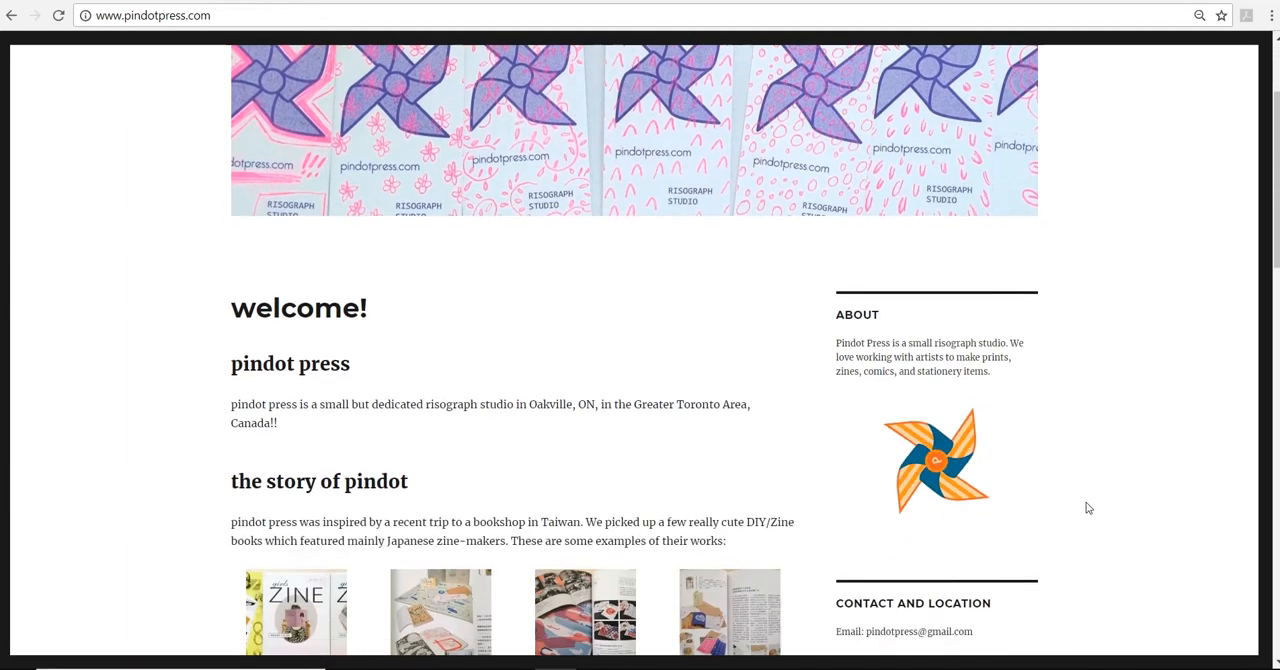
pyautogui.moveTo(980, 548); pyautogui.dragTo(865, 548)
pyautogui.click(1076, 398)
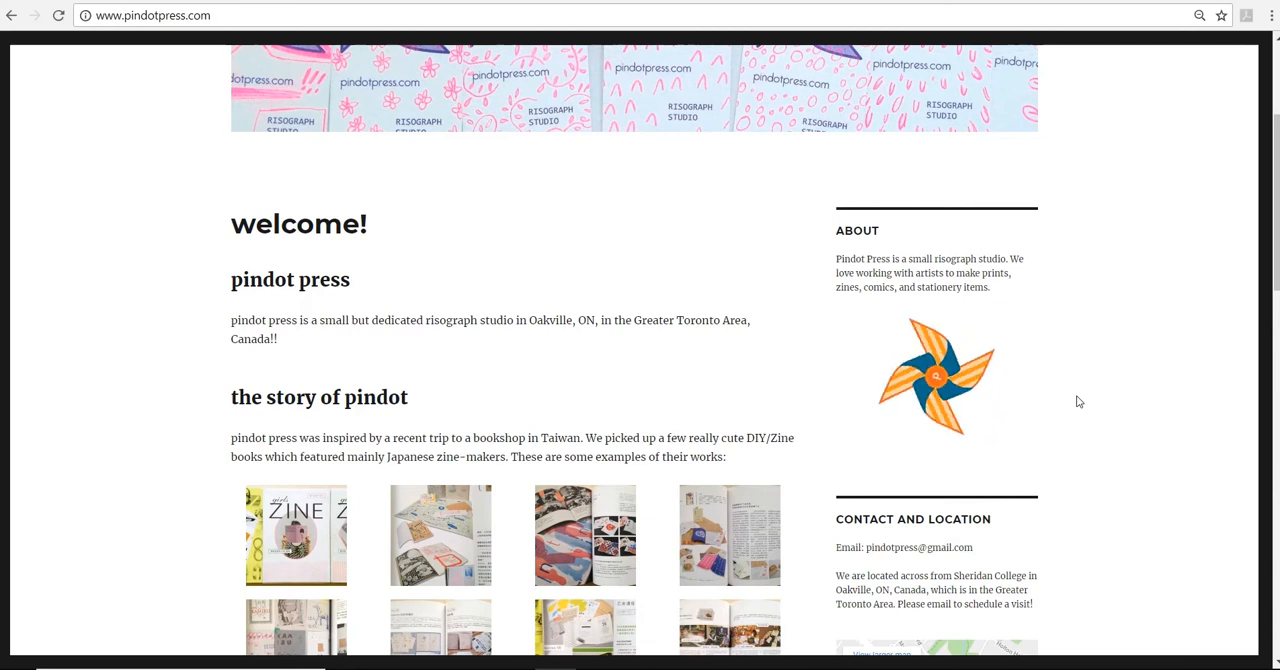
pyautogui.scroll(3, 1078, 401)
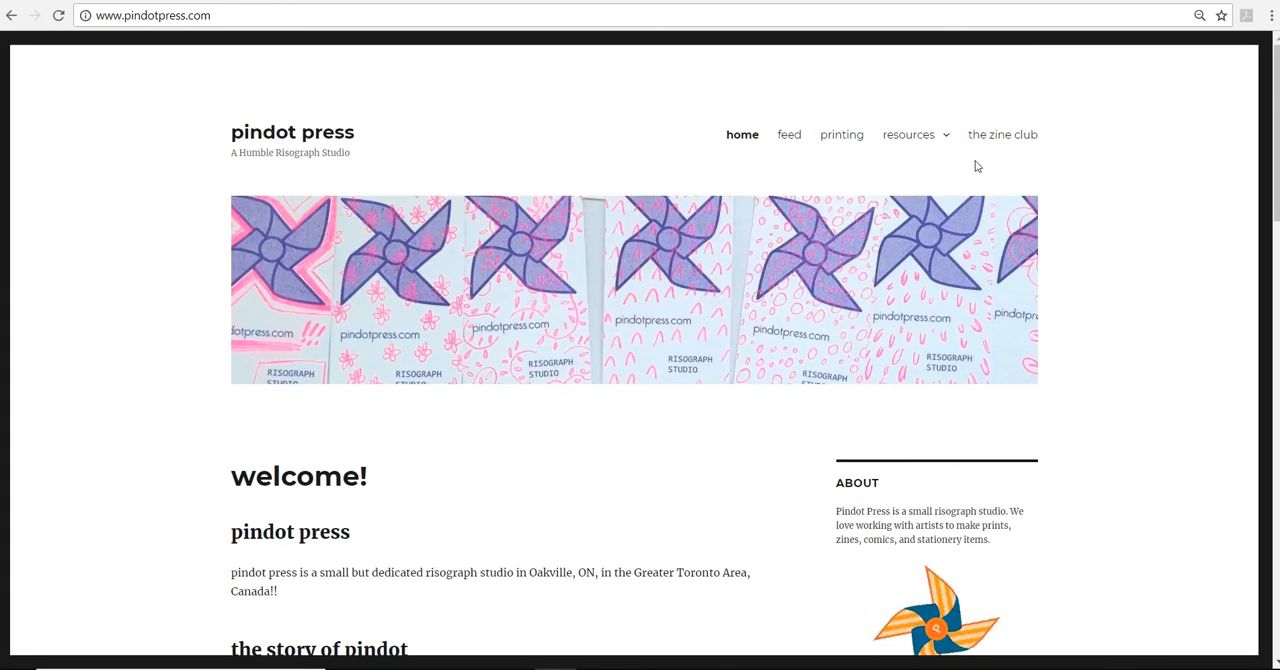
pyautogui.moveTo(929, 140)
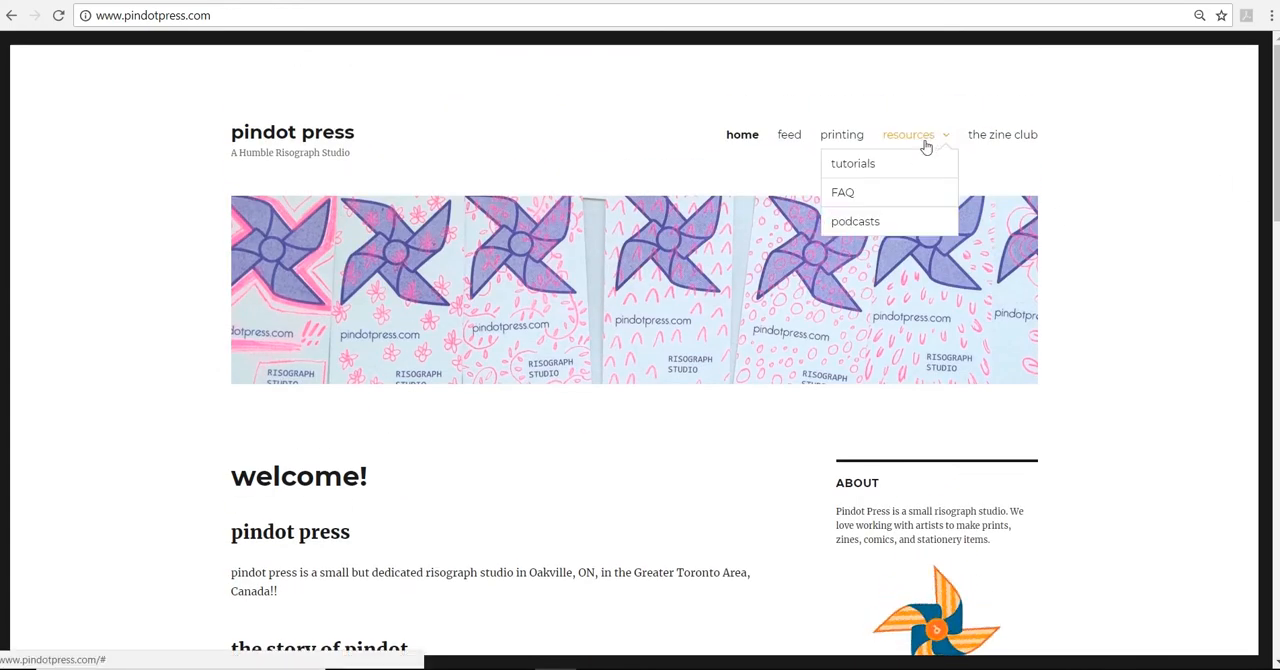
pyautogui.click(869, 173)
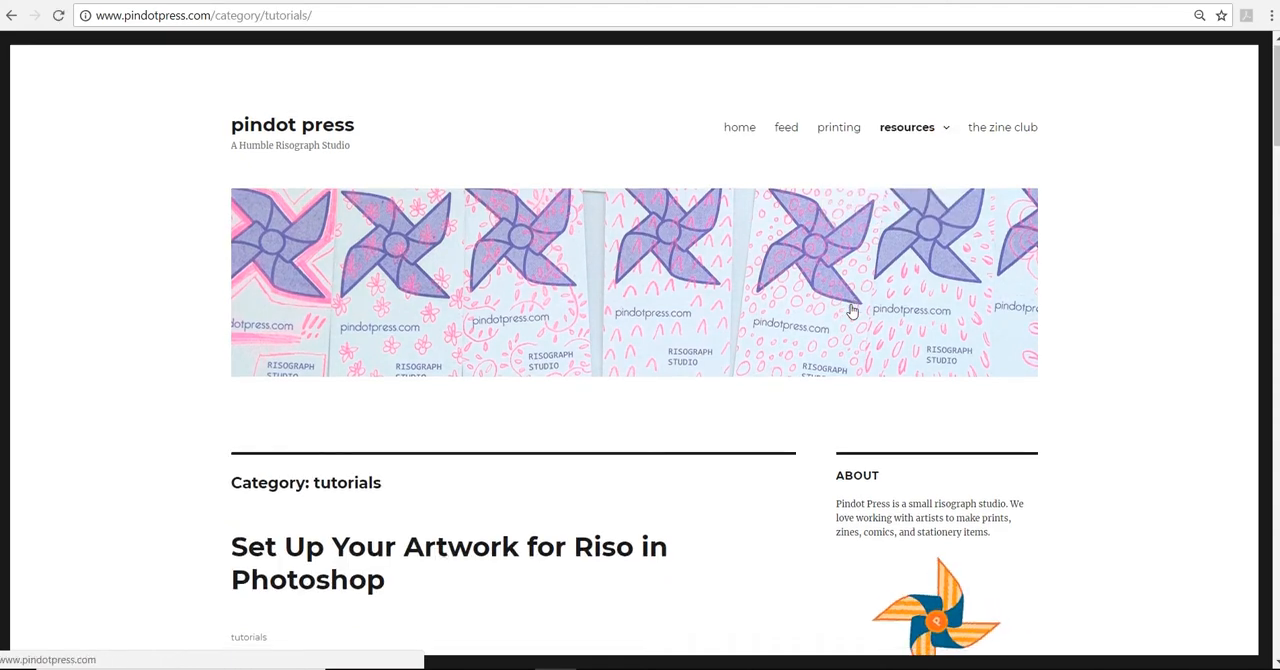
pyautogui.scroll(-3, 851, 306)
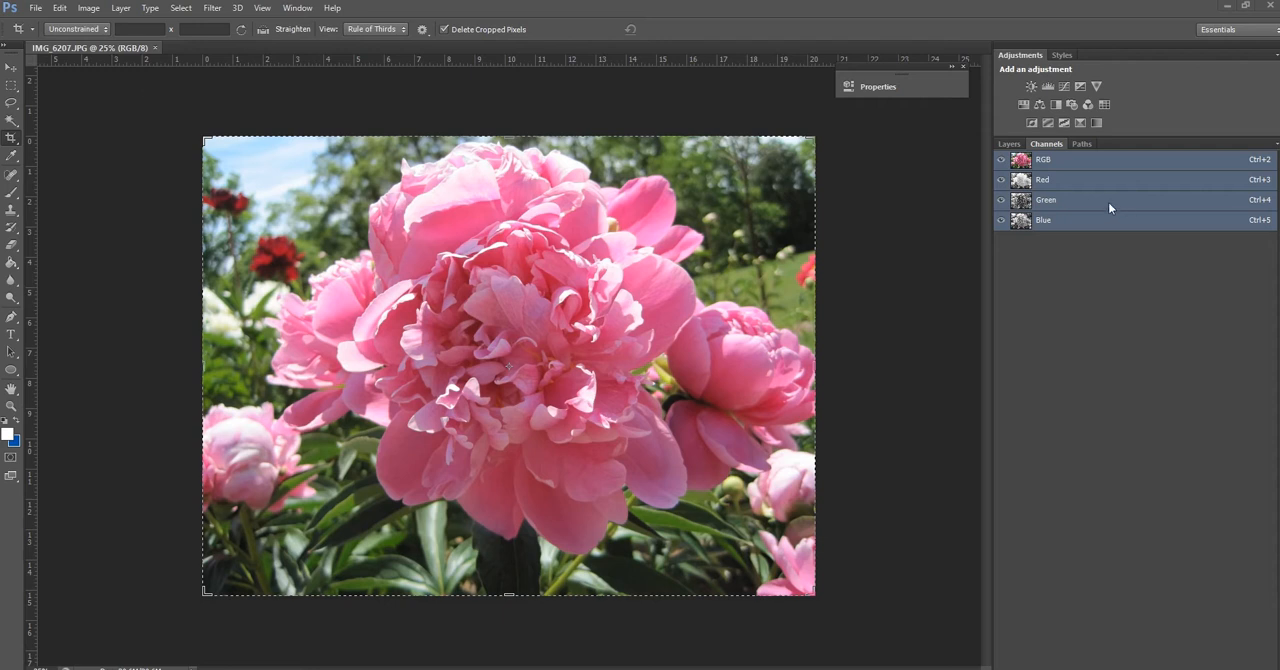
# In Photoshop, view the peony photo's Red, Green and Blue channels one at a time
pyautogui.click(1009, 144)
pyautogui.click(1046, 144)
pyautogui.click(1045, 183)
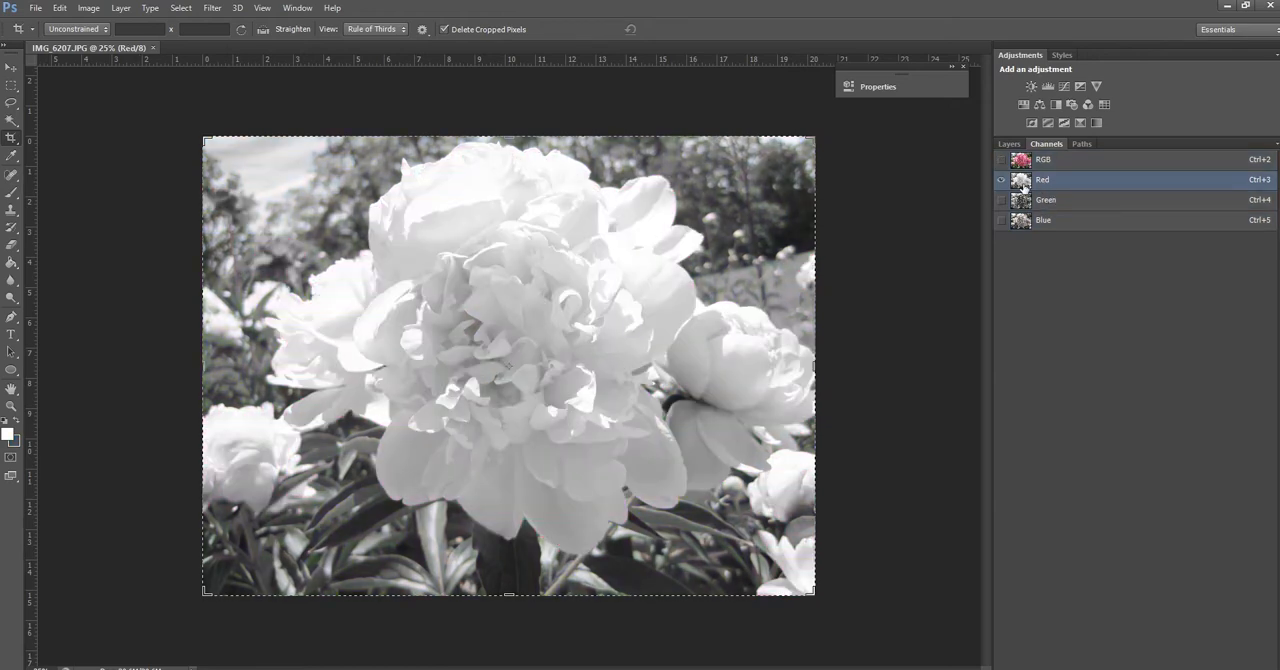
pyautogui.click(1002, 199)
pyautogui.click(1004, 181)
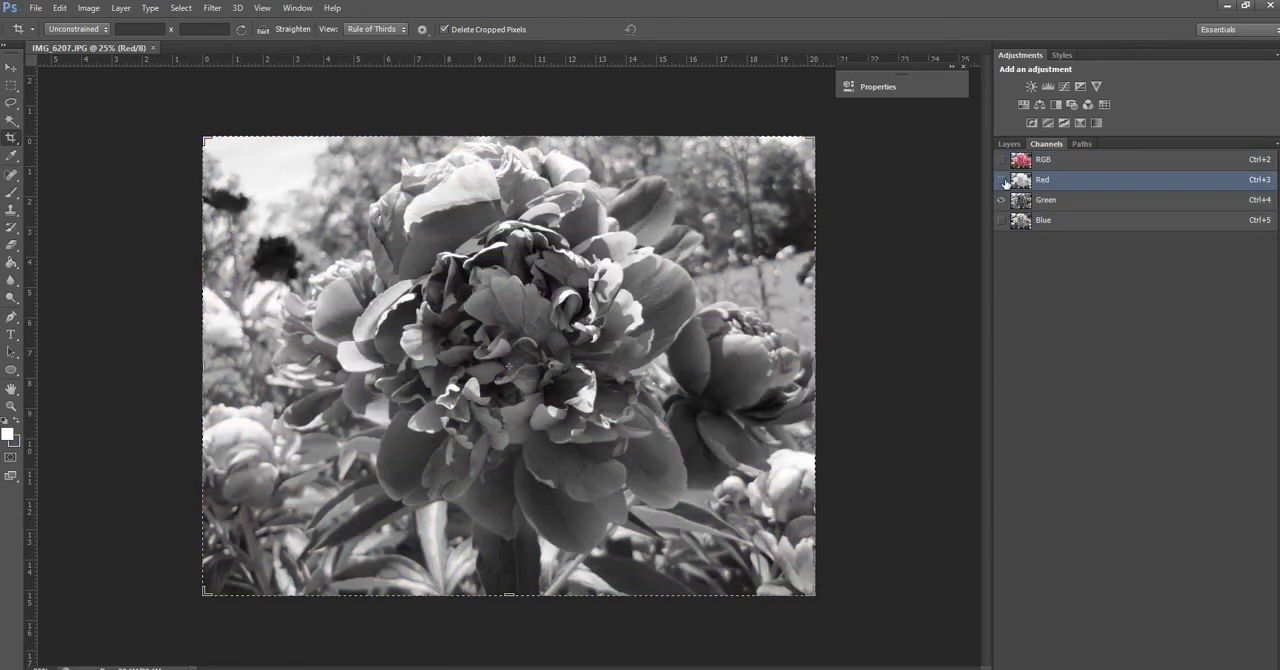
pyautogui.click(1002, 220)
pyautogui.click(1002, 200)
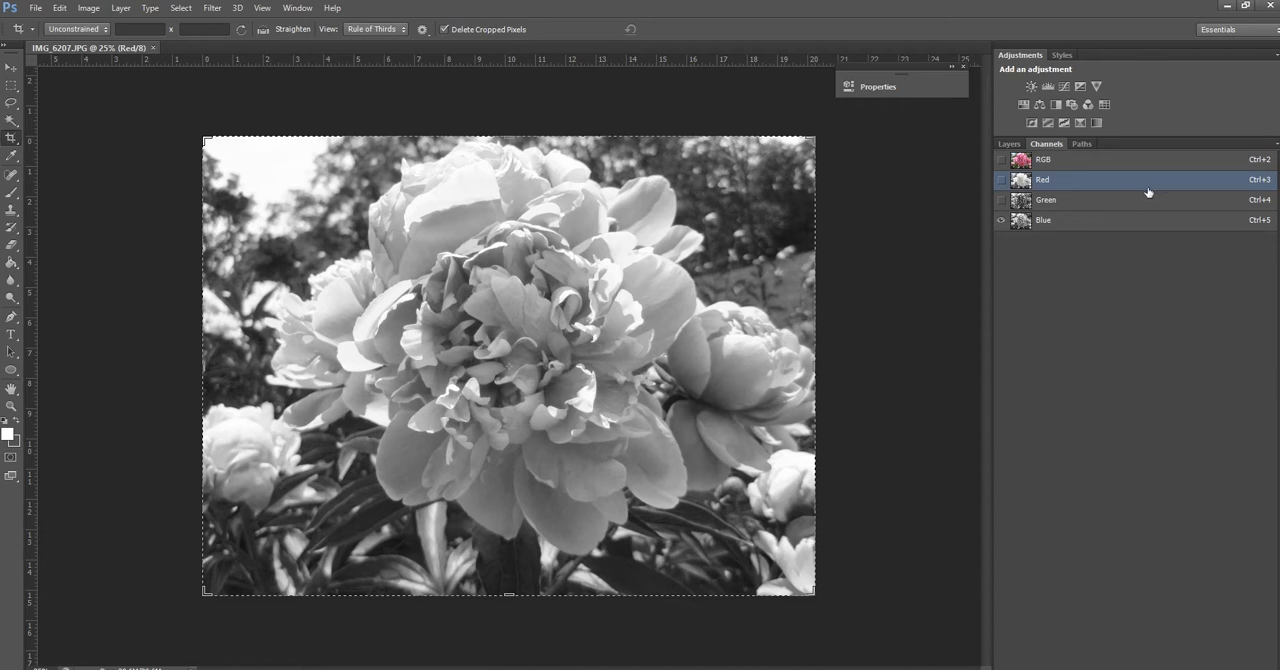
# Preview the Red channel alone and combined with Green, ending with all three RGB channels visible
pyautogui.click(1001, 180)
pyautogui.click(1001, 221)
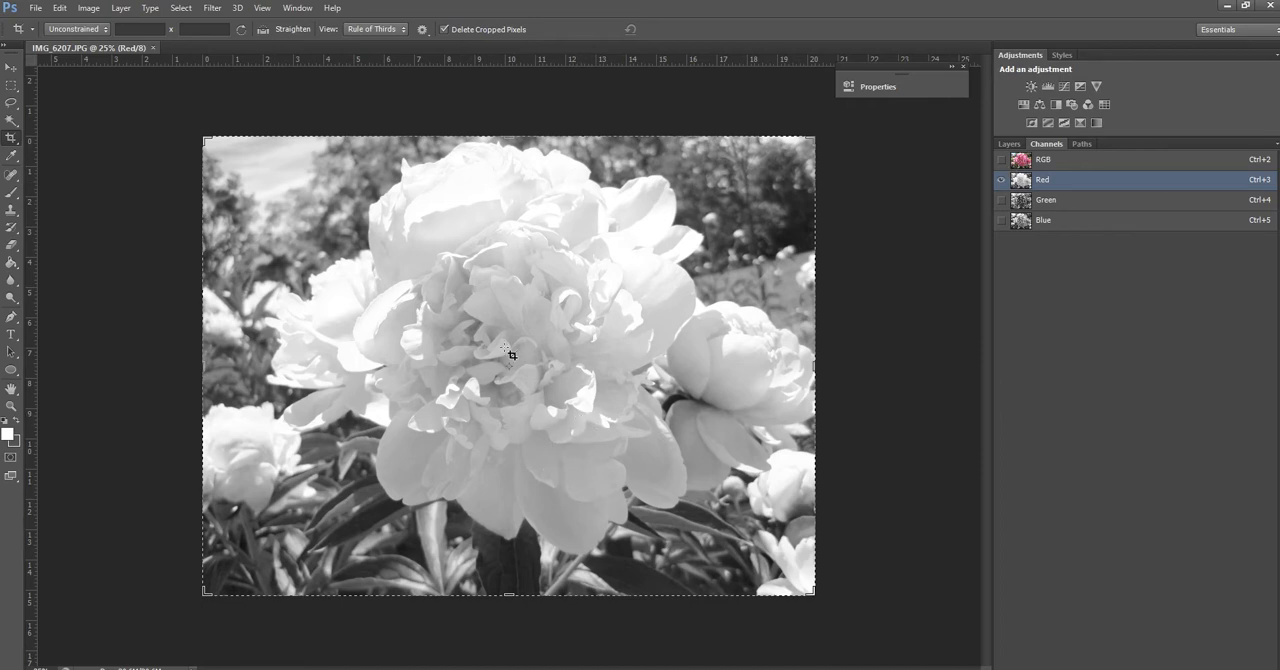
pyautogui.click(1001, 200)
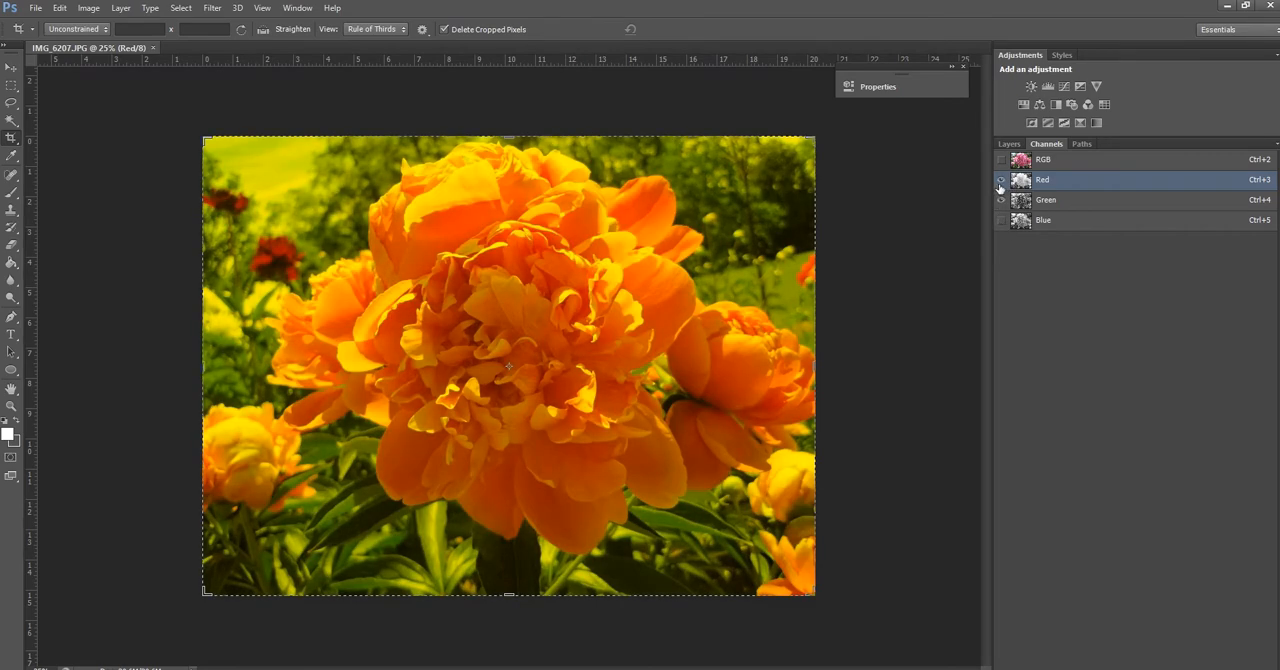
pyautogui.click(1000, 184)
pyautogui.click(1000, 181)
pyautogui.click(1001, 220)
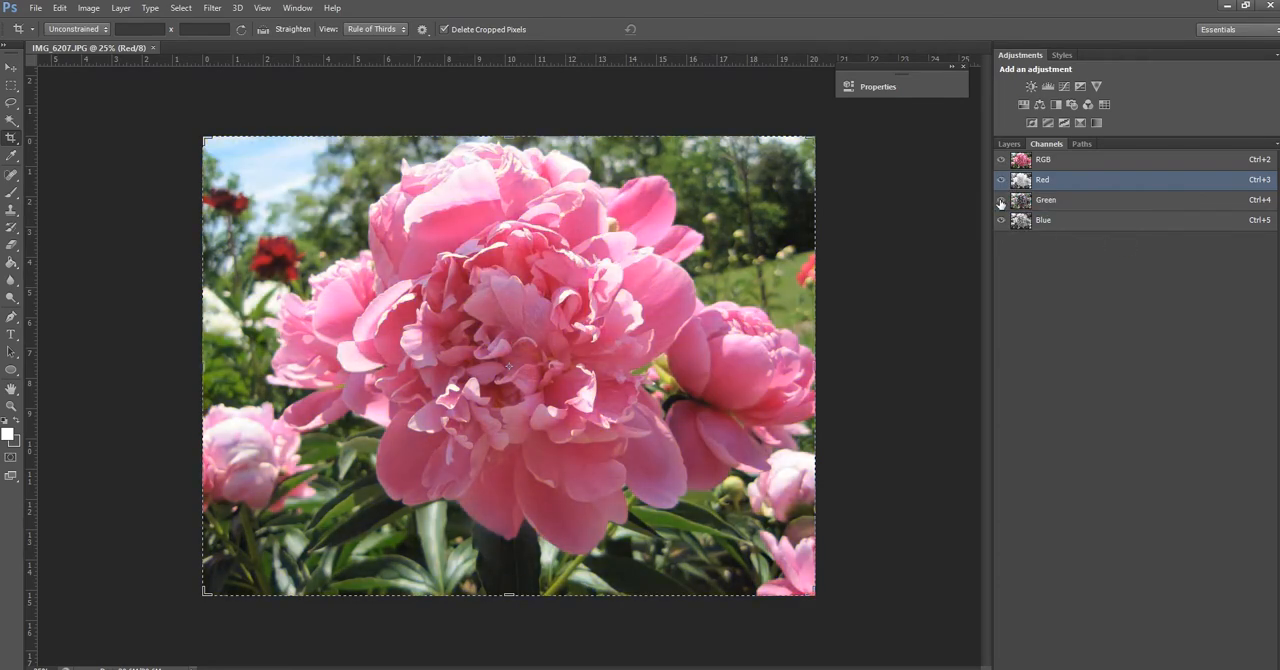
# Preview the Blue channel alone and combined with Green, ending with the Red channel visible again
pyautogui.click(1000, 181)
pyautogui.click(1001, 200)
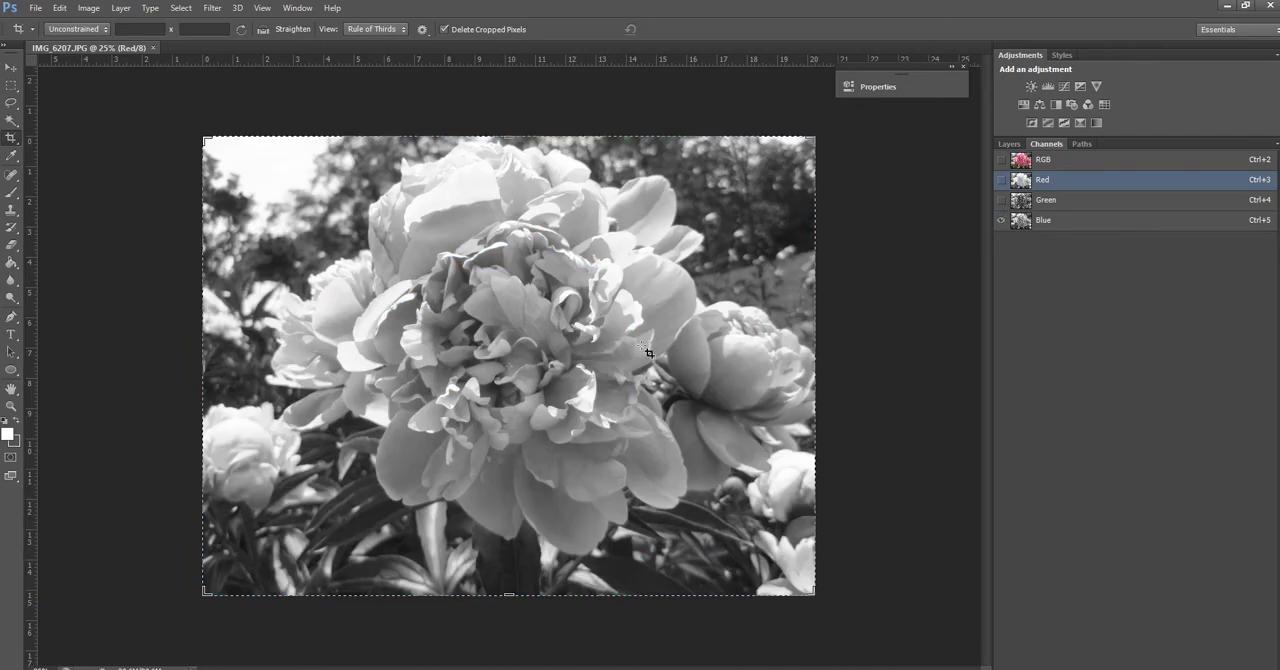
pyautogui.click(1001, 200)
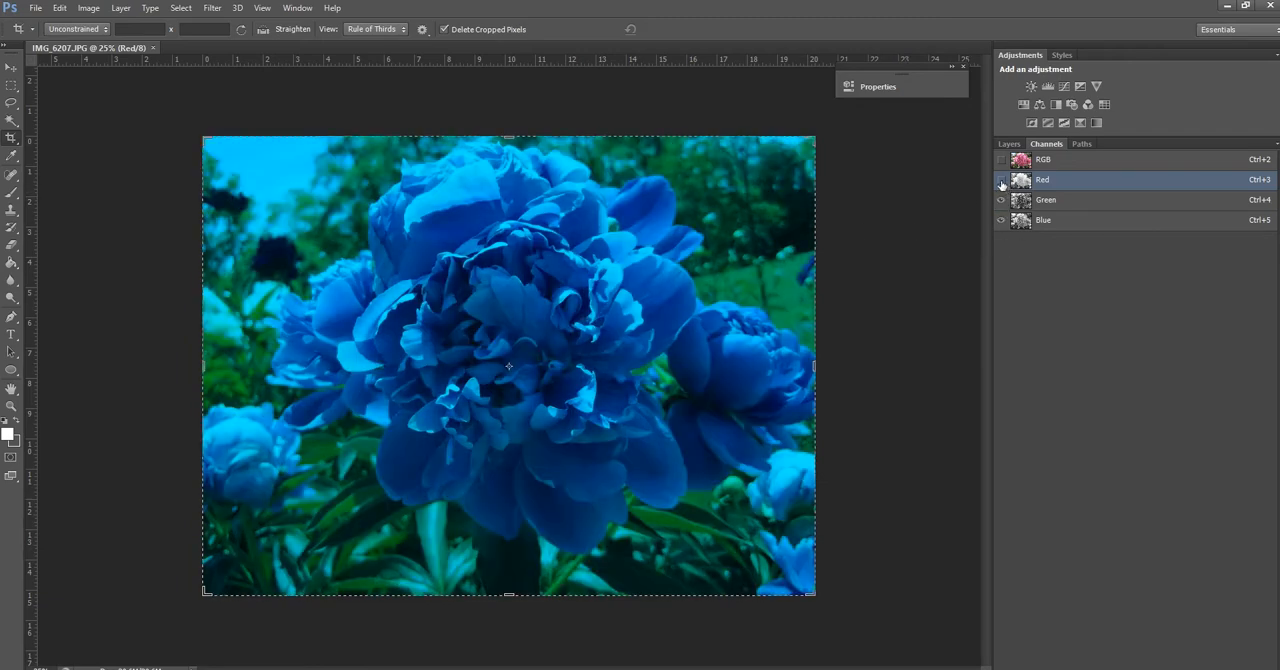
pyautogui.click(1001, 180)
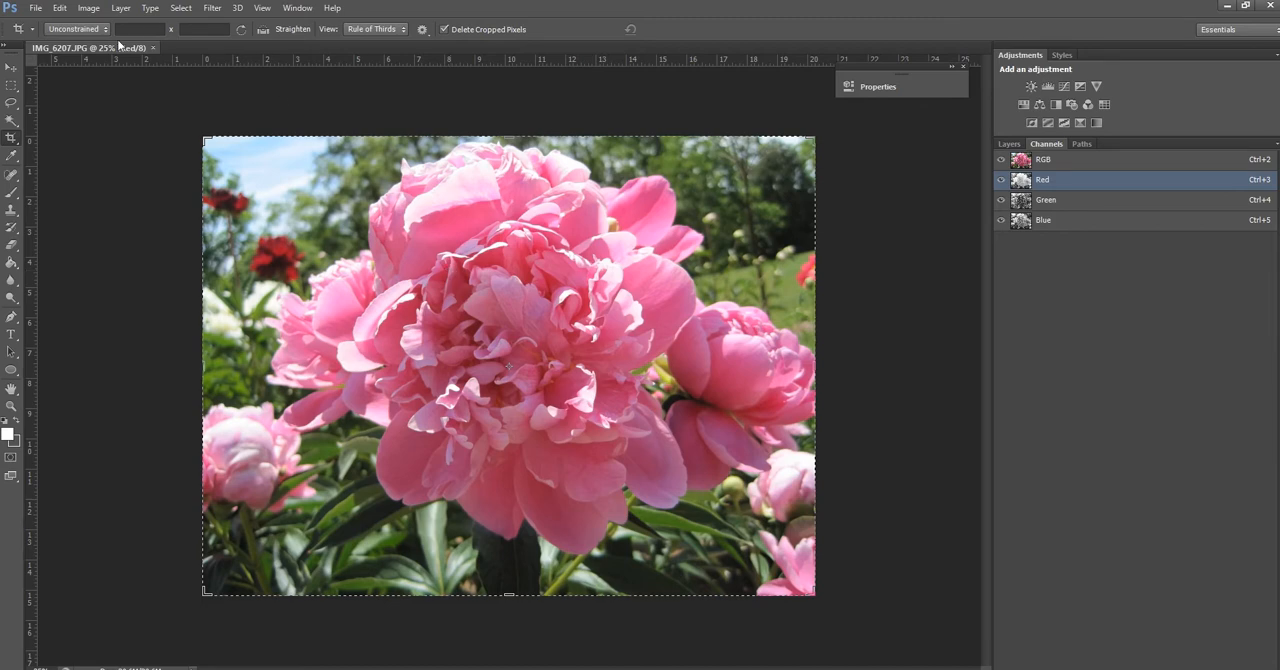
# Convert the image to CMYK Color mode and accept the U.S. Web Coated (SWOP) v2 profile
pyautogui.click(92, 16)
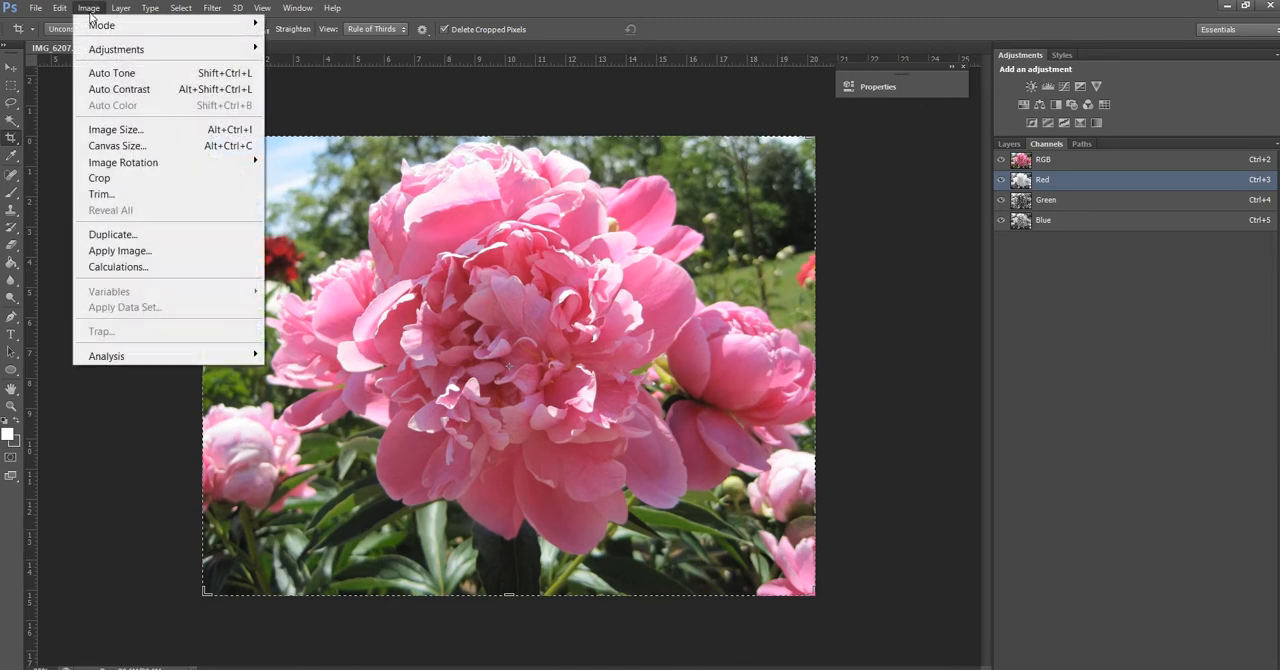
pyautogui.moveTo(96, 26)
pyautogui.click(322, 106)
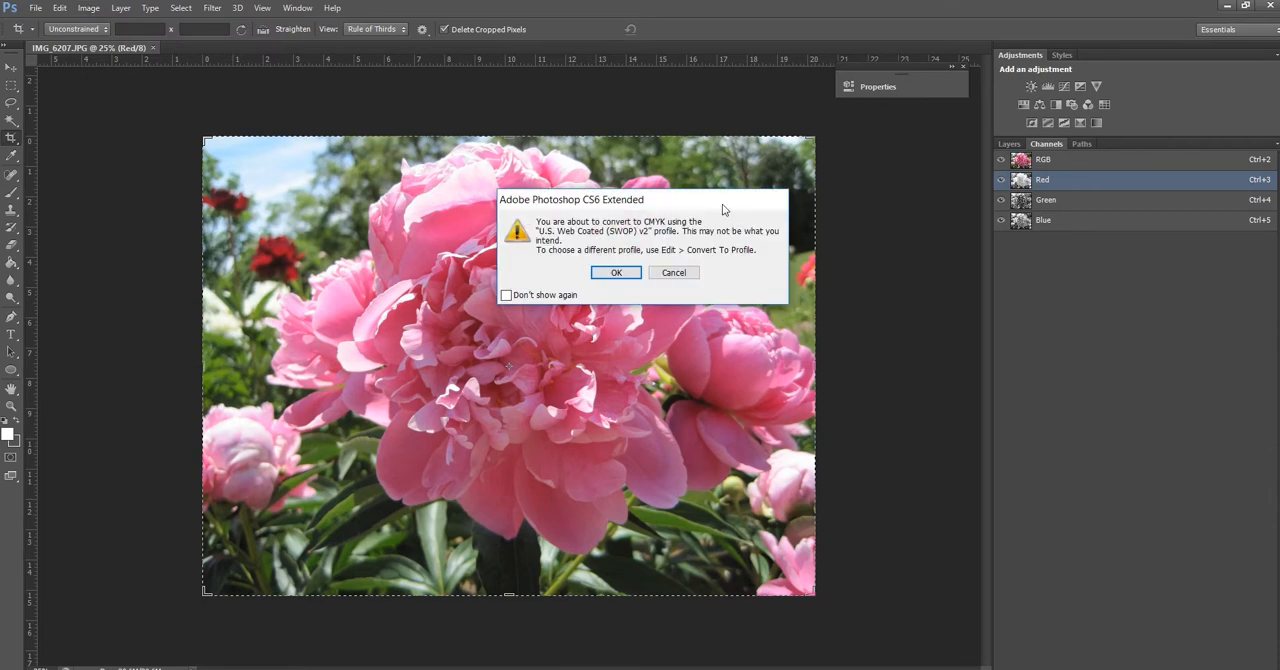
pyautogui.click(617, 277)
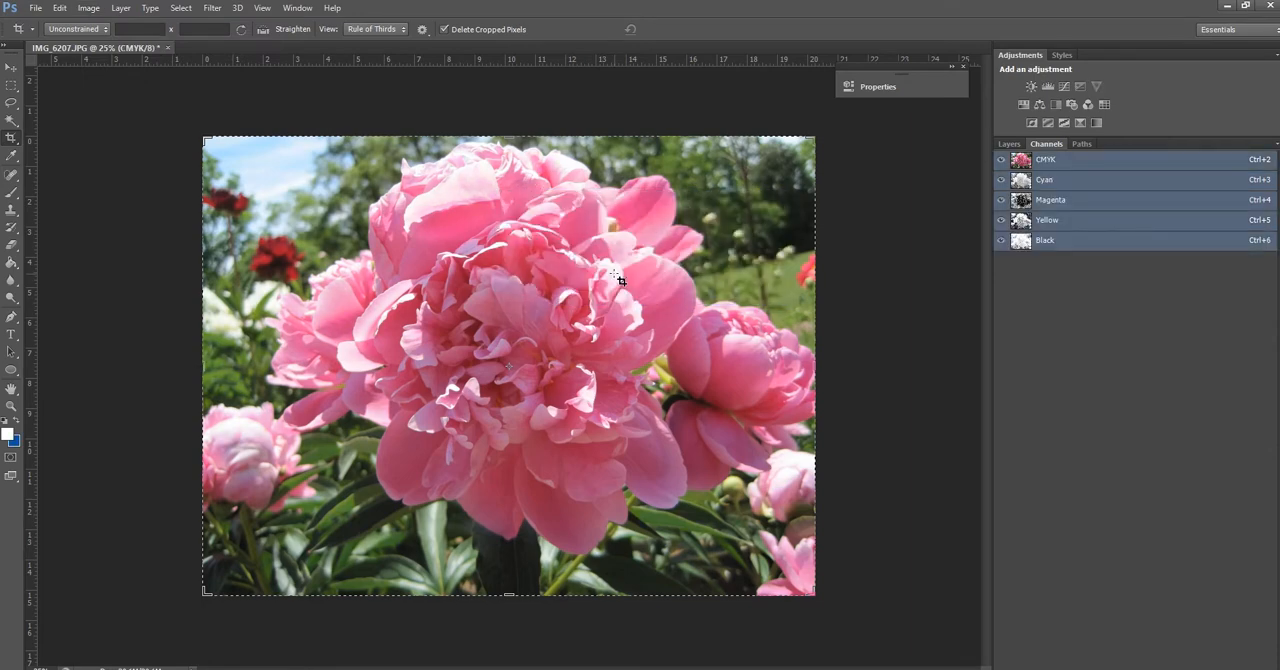
# View the Magenta channel alone, and compare Cyan with and without Magenta
pyautogui.click(1038, 212)
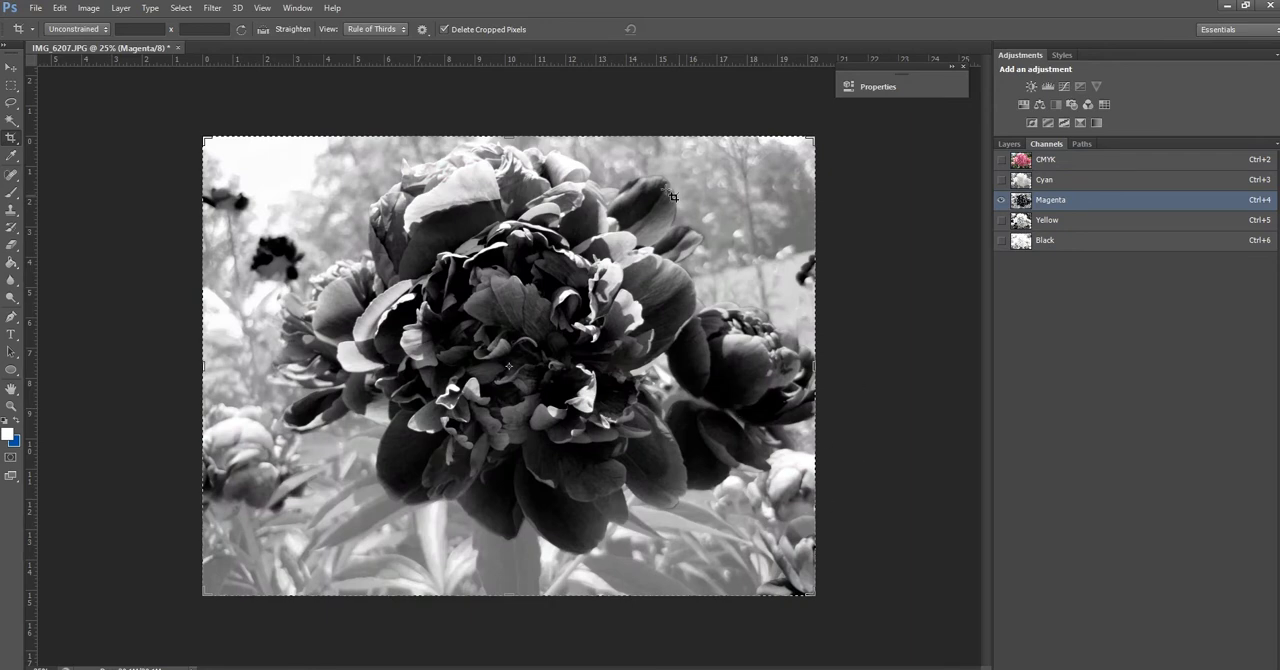
pyautogui.click(1001, 180)
pyautogui.click(1001, 201)
pyautogui.click(1001, 202)
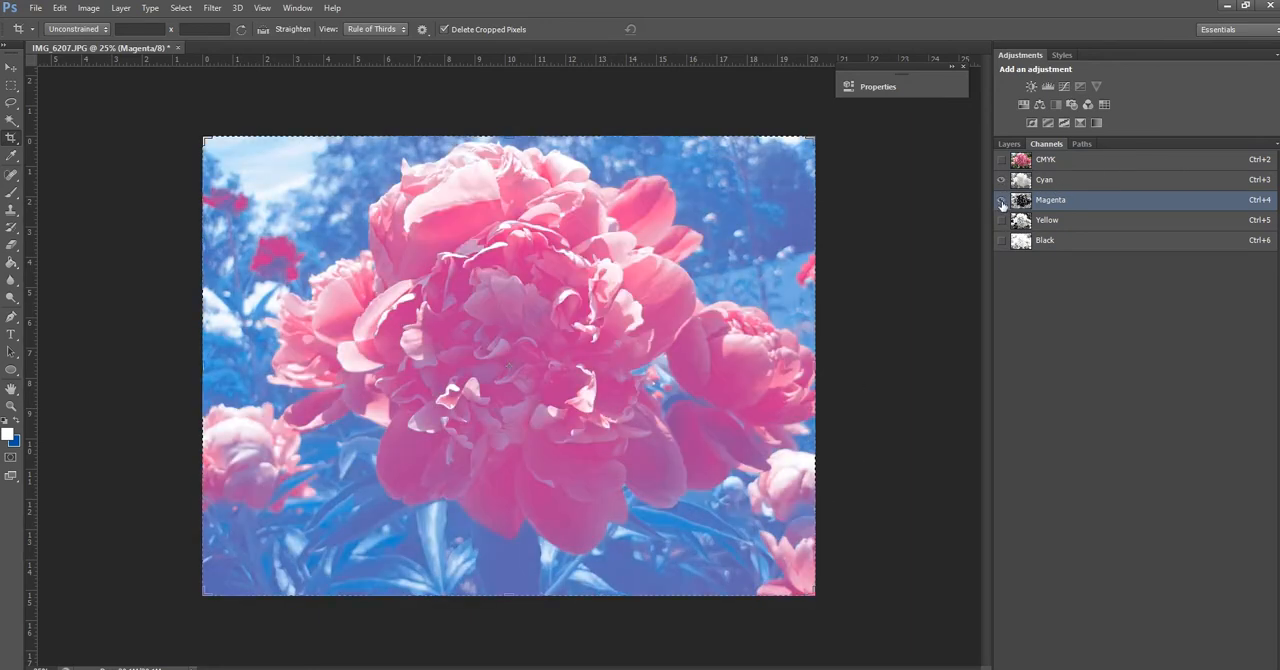
# Preview the Yellow channel alone and combined with Magenta, ending with only Magenta visible
pyautogui.click(1001, 221)
pyautogui.click(1001, 181)
pyautogui.click(1001, 201)
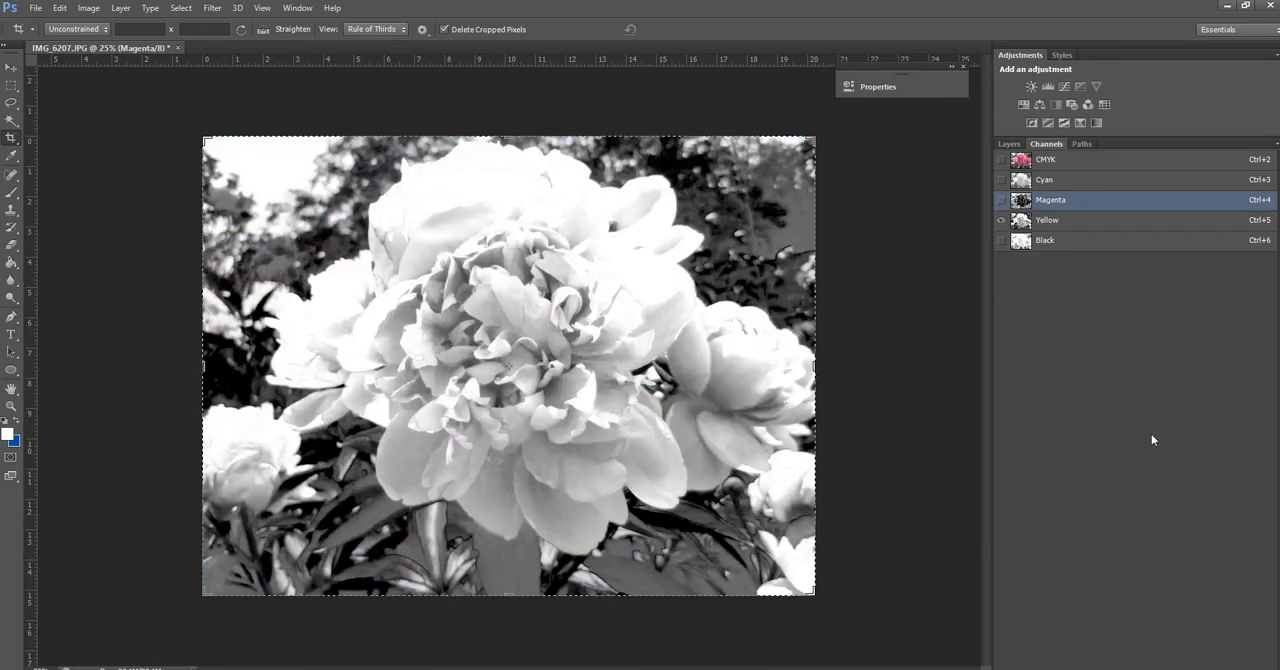
pyautogui.click(1001, 201)
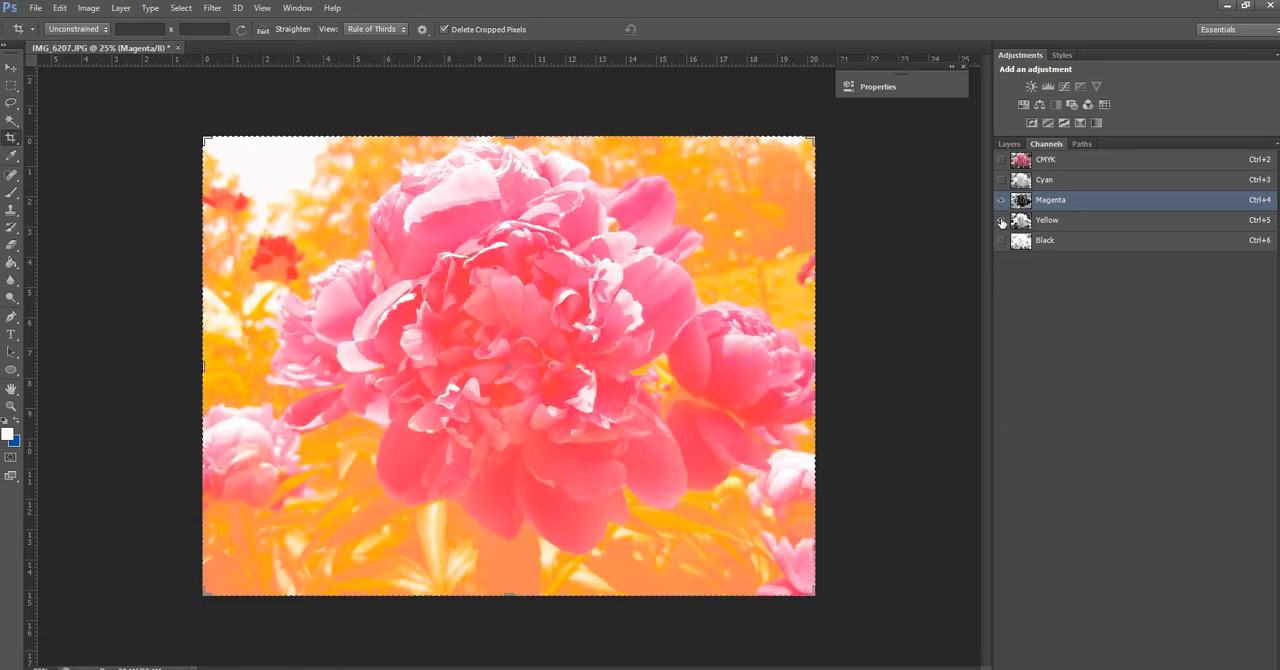
pyautogui.click(1001, 221)
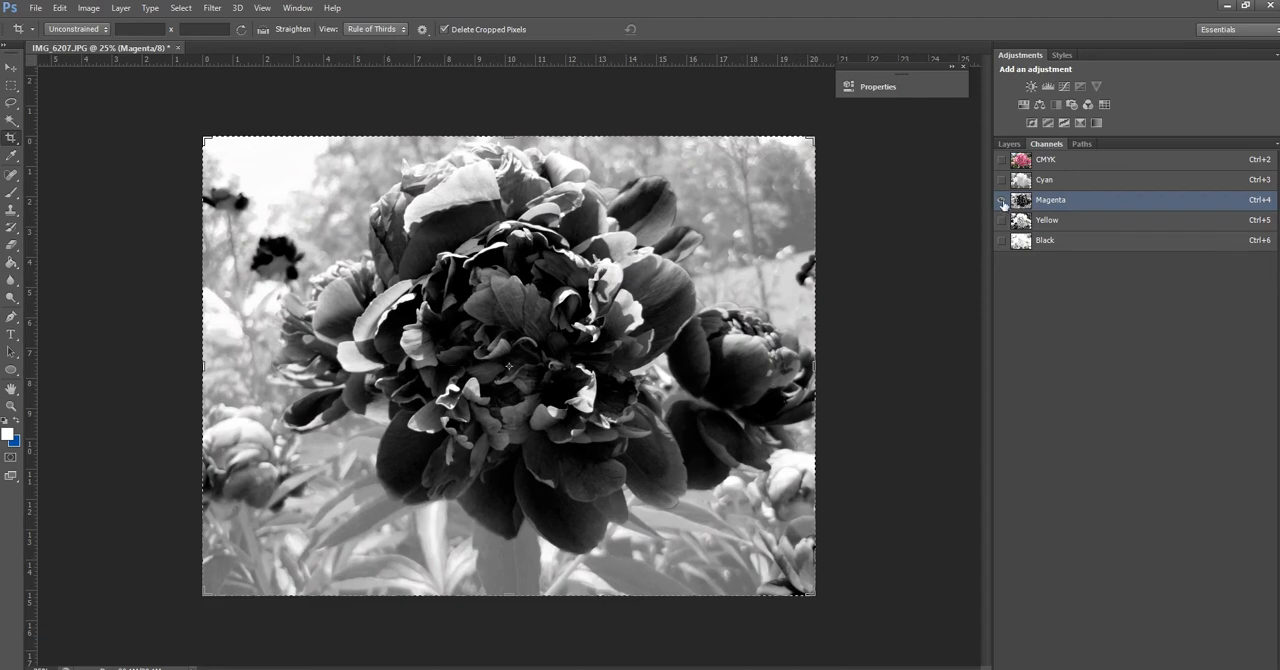
# Preview the Cyan channel alone and combined with Yellow, ending with only Yellow visible
pyautogui.click(1002, 180)
pyautogui.click(1002, 200)
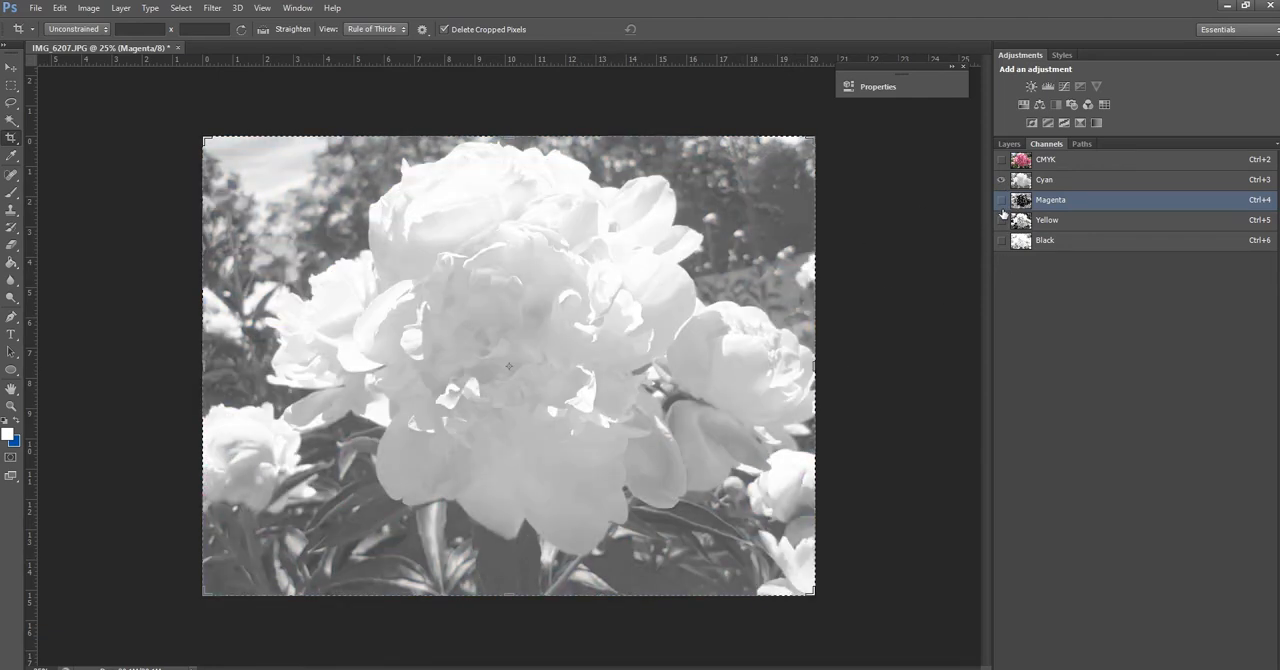
pyautogui.click(1044, 182)
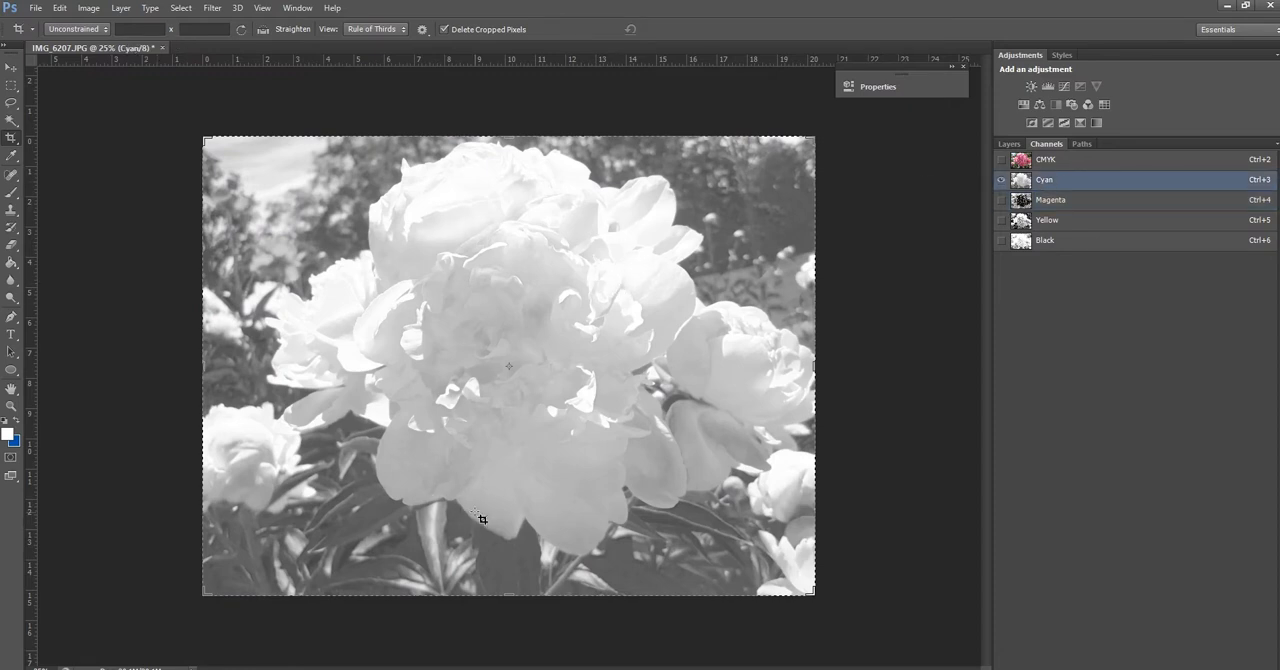
pyautogui.click(1001, 220)
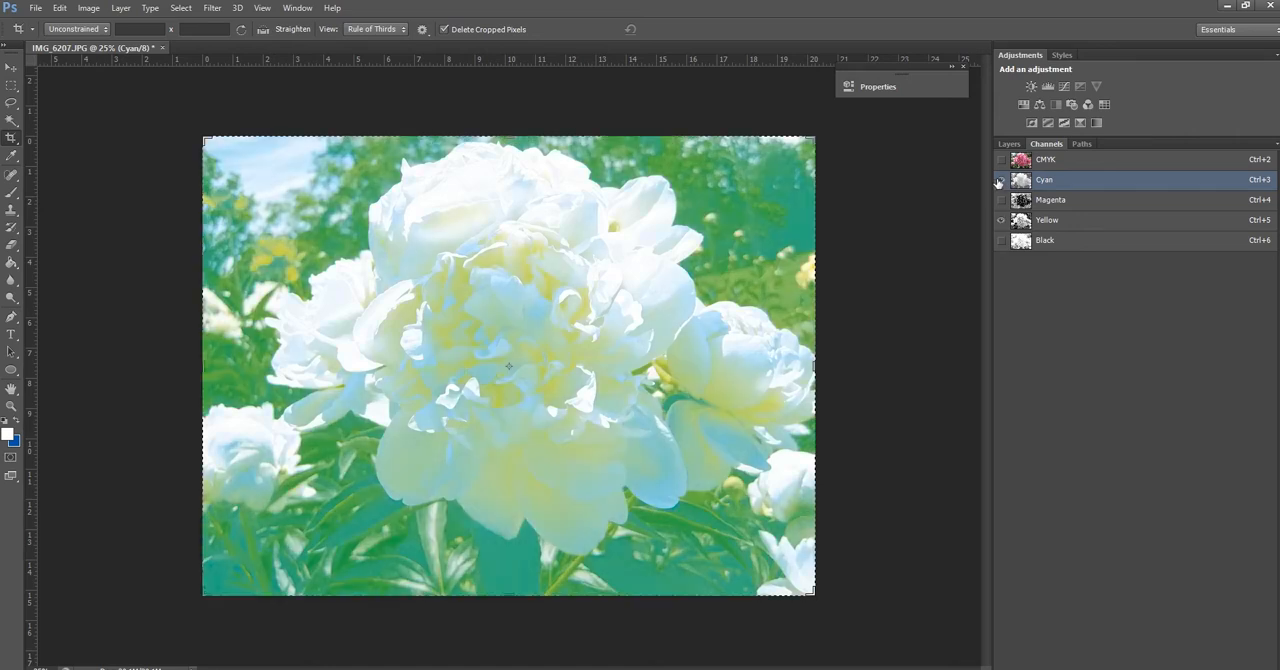
pyautogui.click(1001, 180)
pyautogui.click(1047, 221)
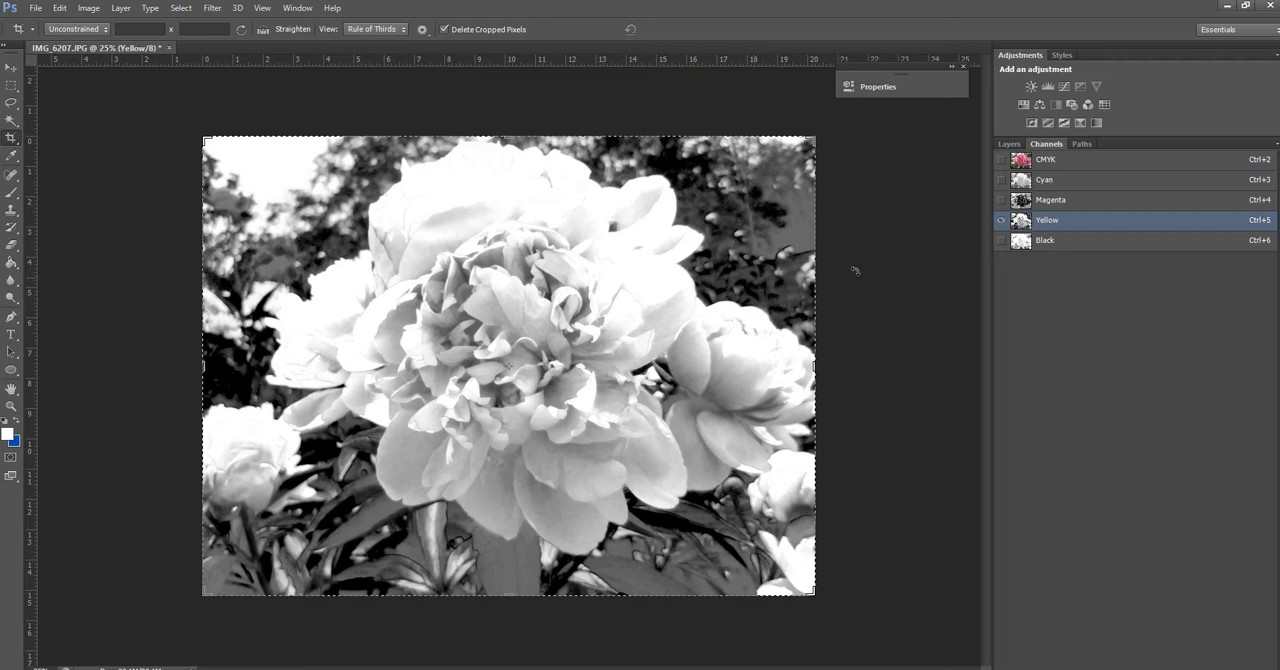
# Show all CMYK channels with the composite selected, and switch to the Move tool
pyautogui.click(1001, 160)
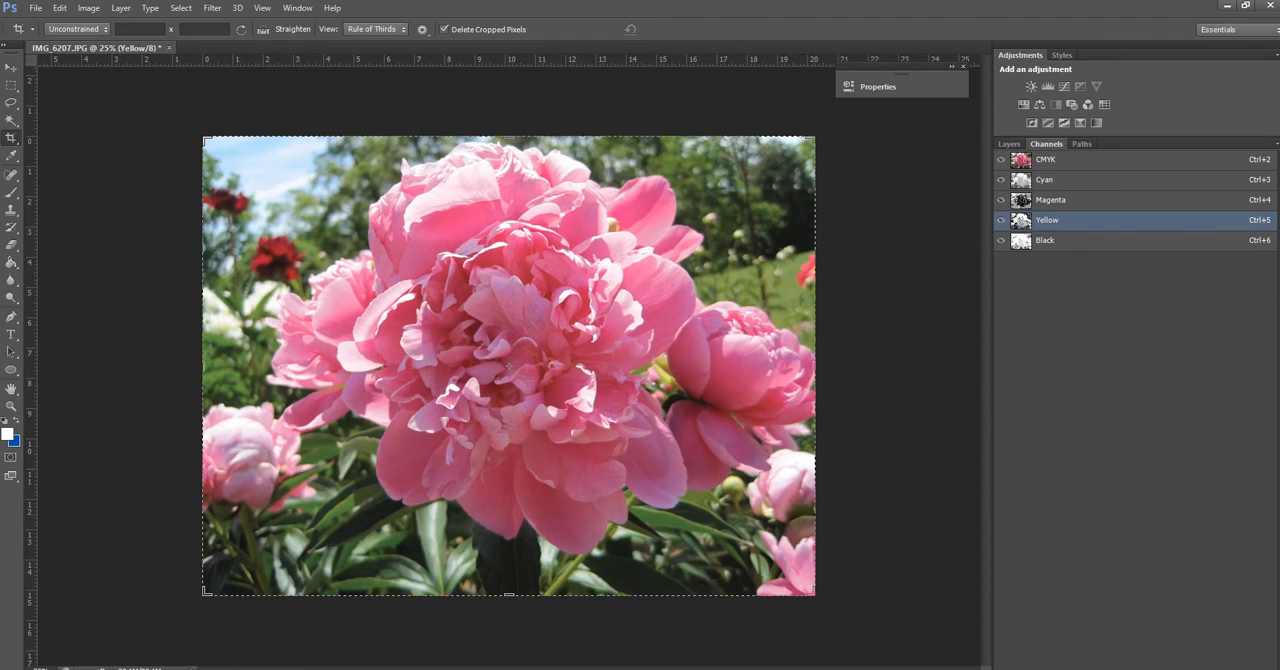
pyautogui.press('v')
pyautogui.hotkey('ctrl', '2')
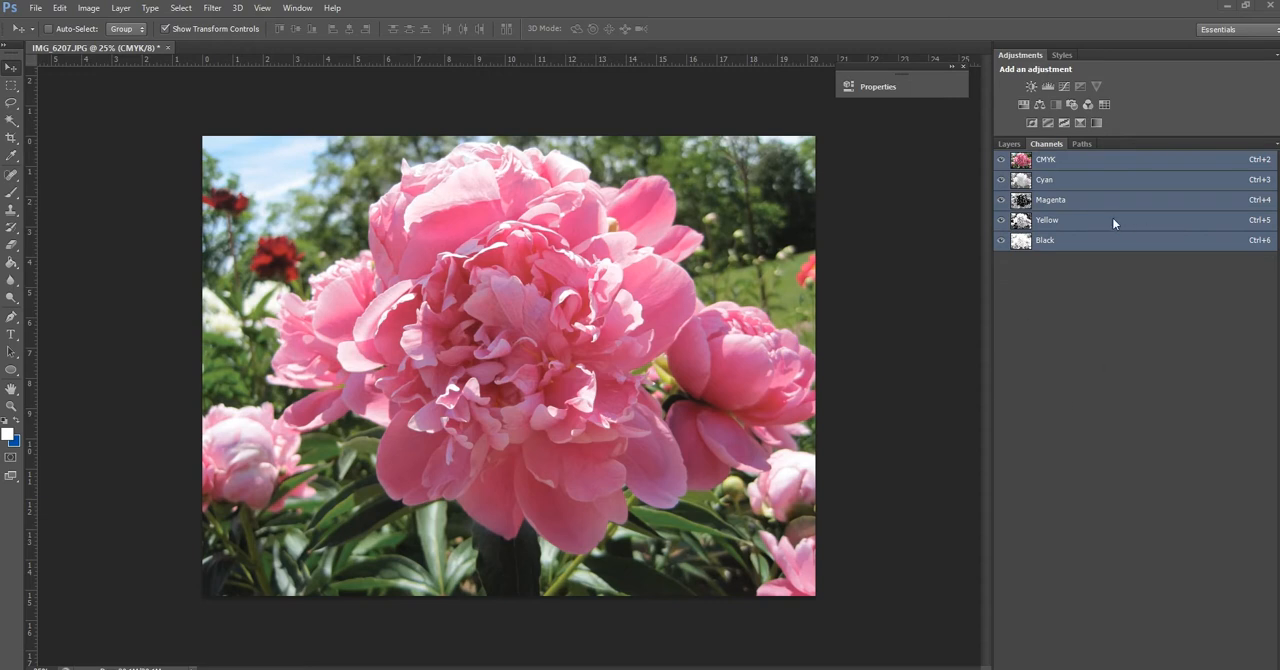
# Add Levels, Brightness/Contrast and Hue/Saturation adjustment layers above the Background layer
pyautogui.click(1010, 144)
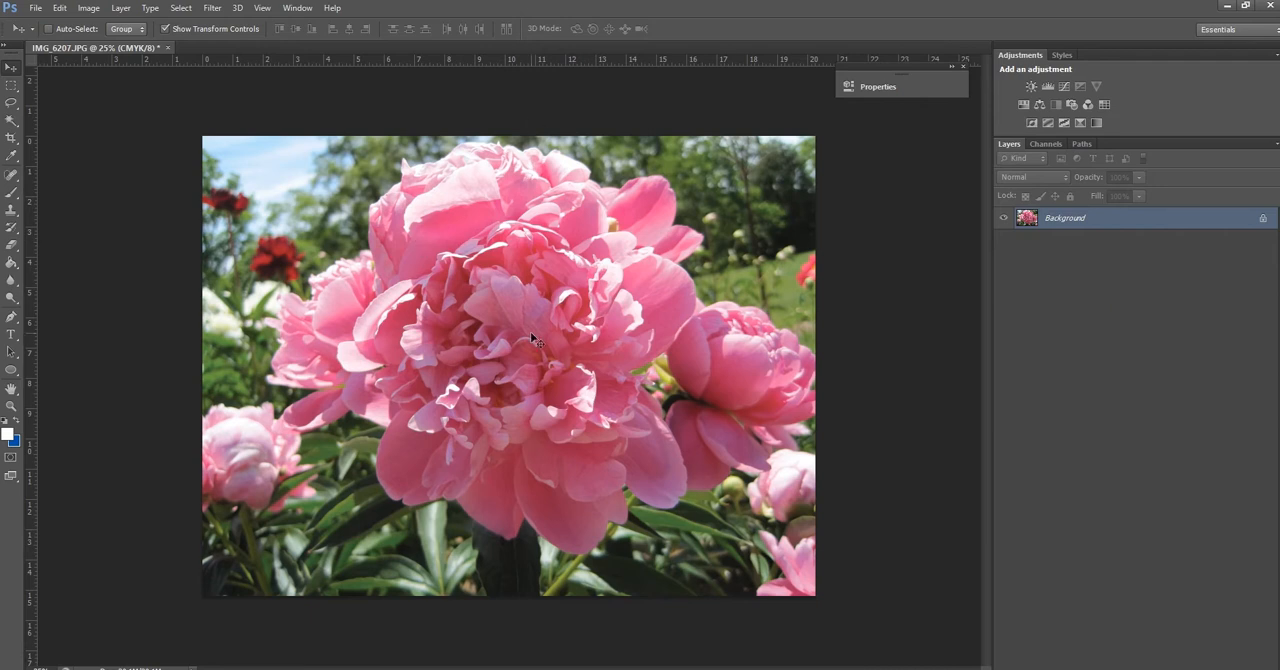
pyautogui.click(1047, 87)
pyautogui.click(1031, 87)
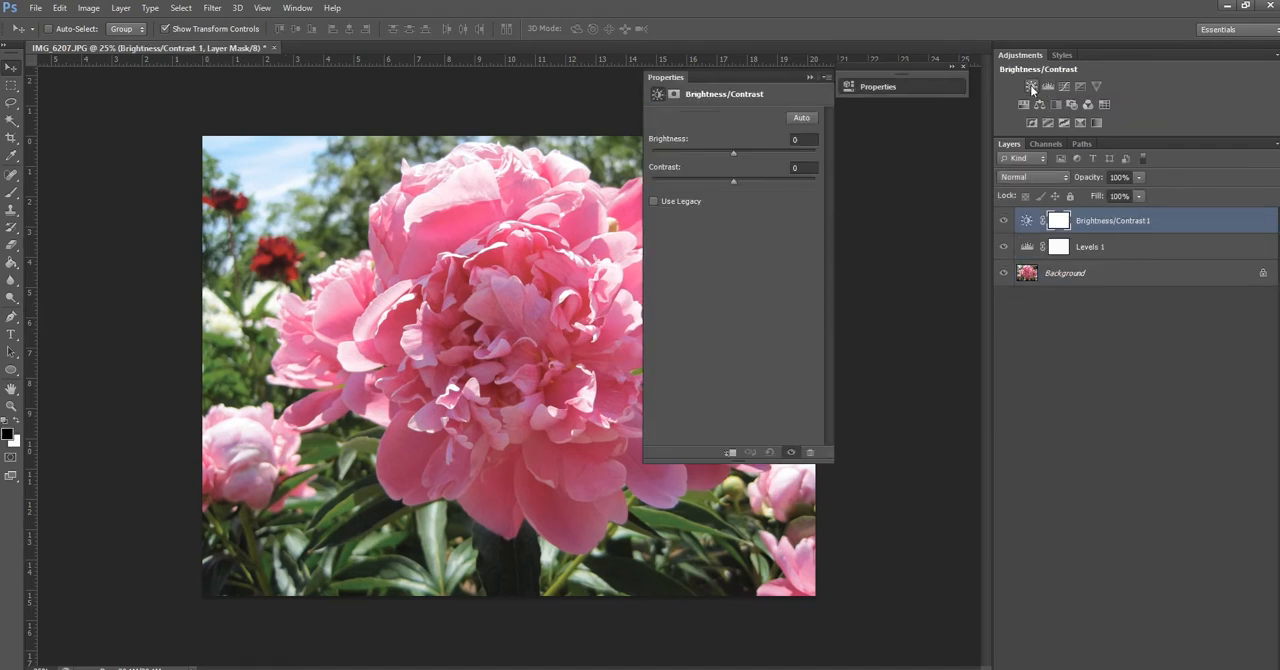
pyautogui.click(1024, 104)
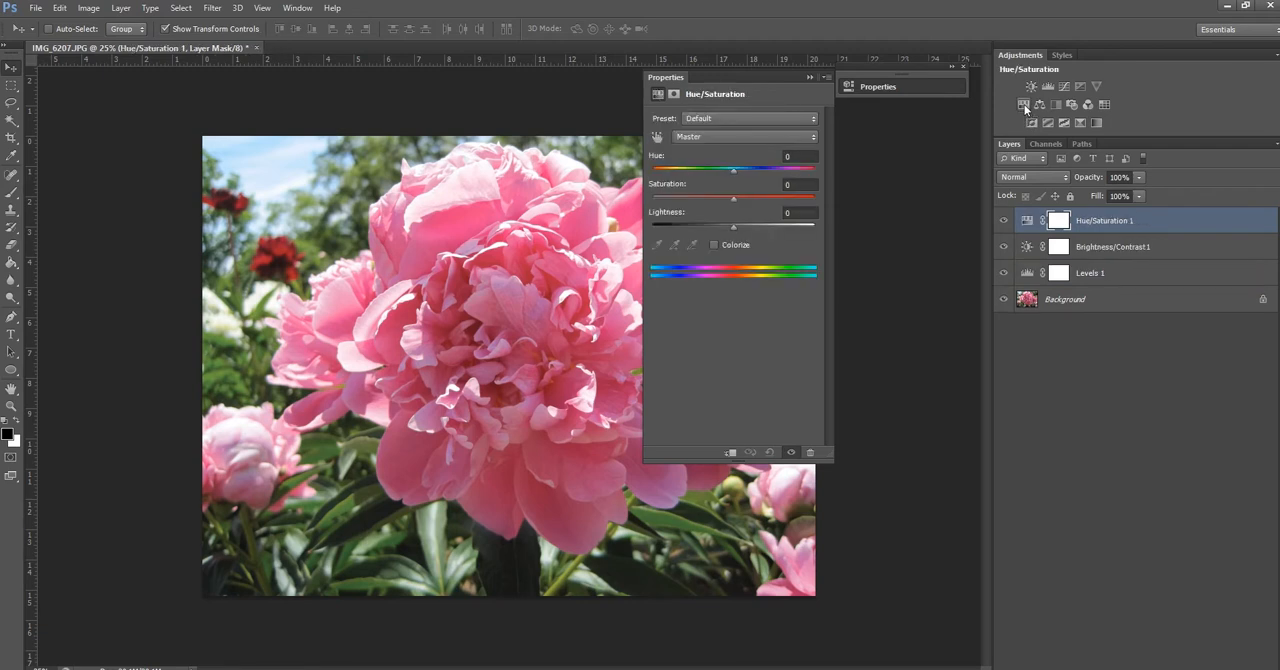
# Delete the Levels, Brightness/Contrast and Hue/Saturation adjustment layers and collapse the adjustment properties
pyautogui.click(1026, 222)
pyautogui.keyDown('shift'); pyautogui.click(1026, 270); pyautogui.keyUp('shift')
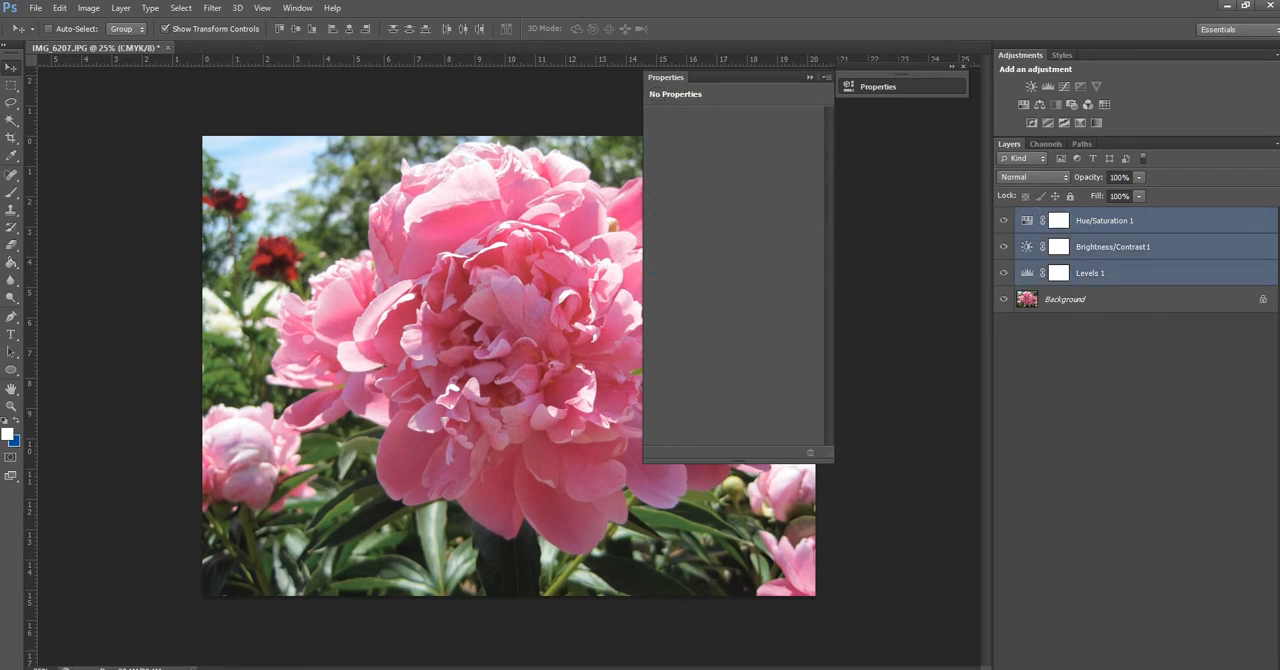
pyautogui.press('Delete')
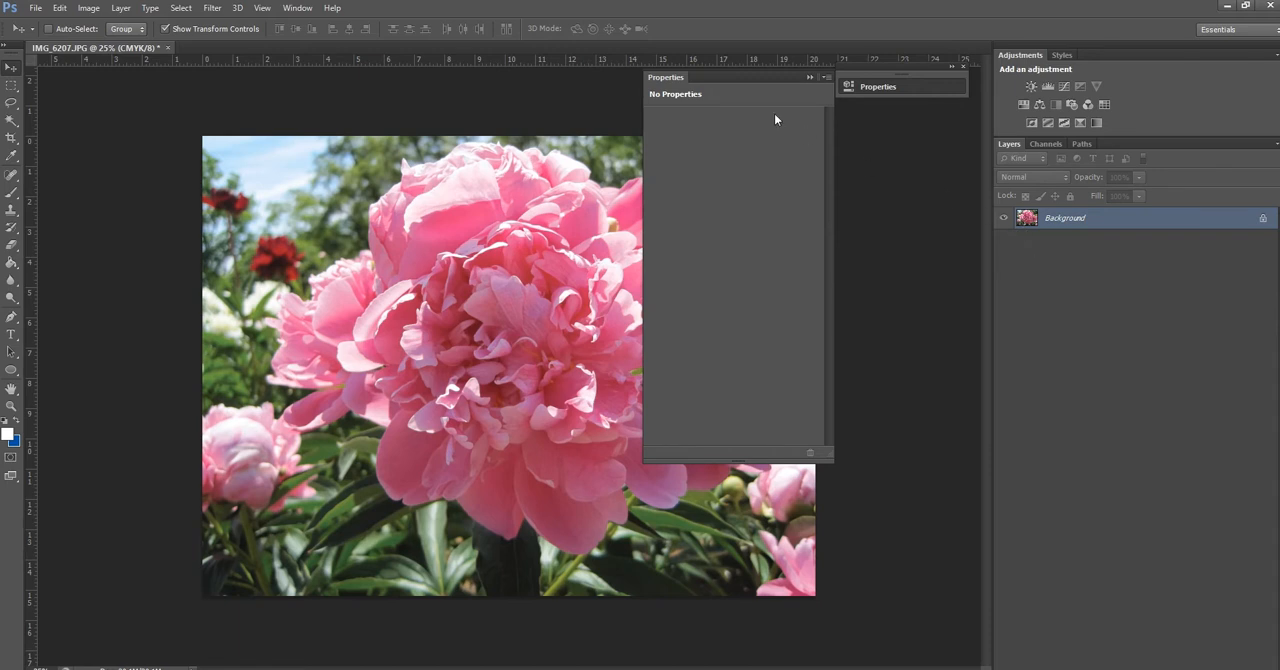
pyautogui.click(807, 79)
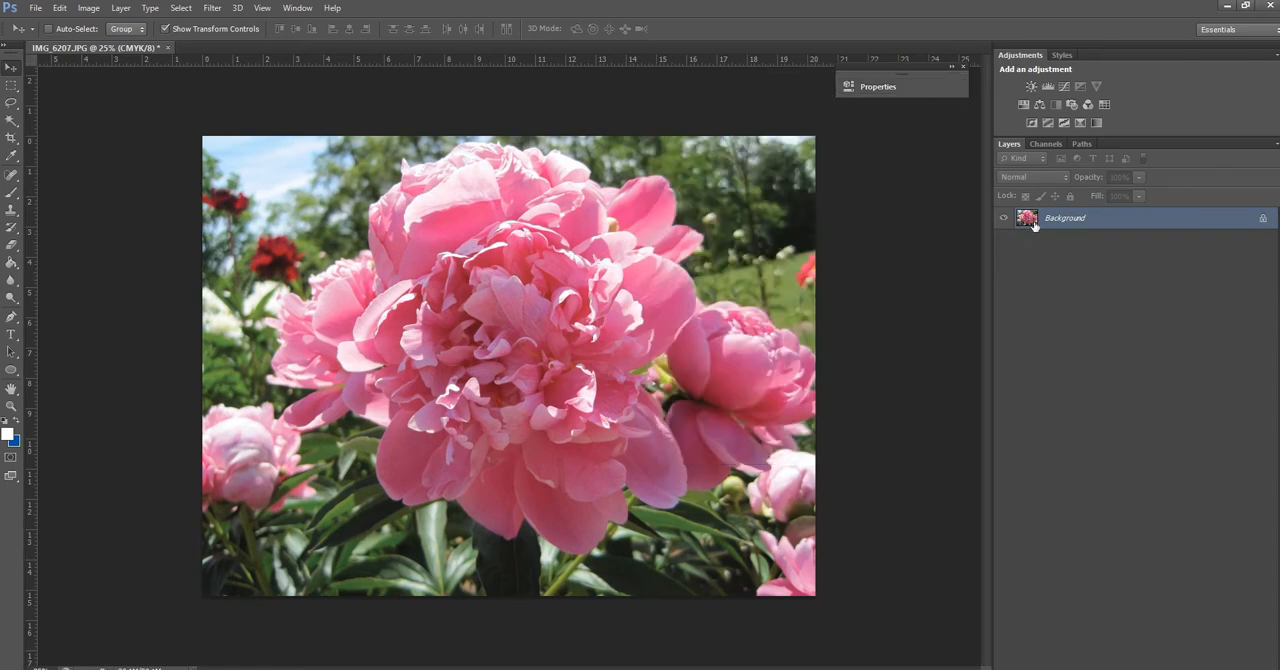
# Convert the locked Background into a regular layer, keeping the default name Layer 0, Normal mode and 100% opacity
pyautogui.doubleClick(1032, 221)
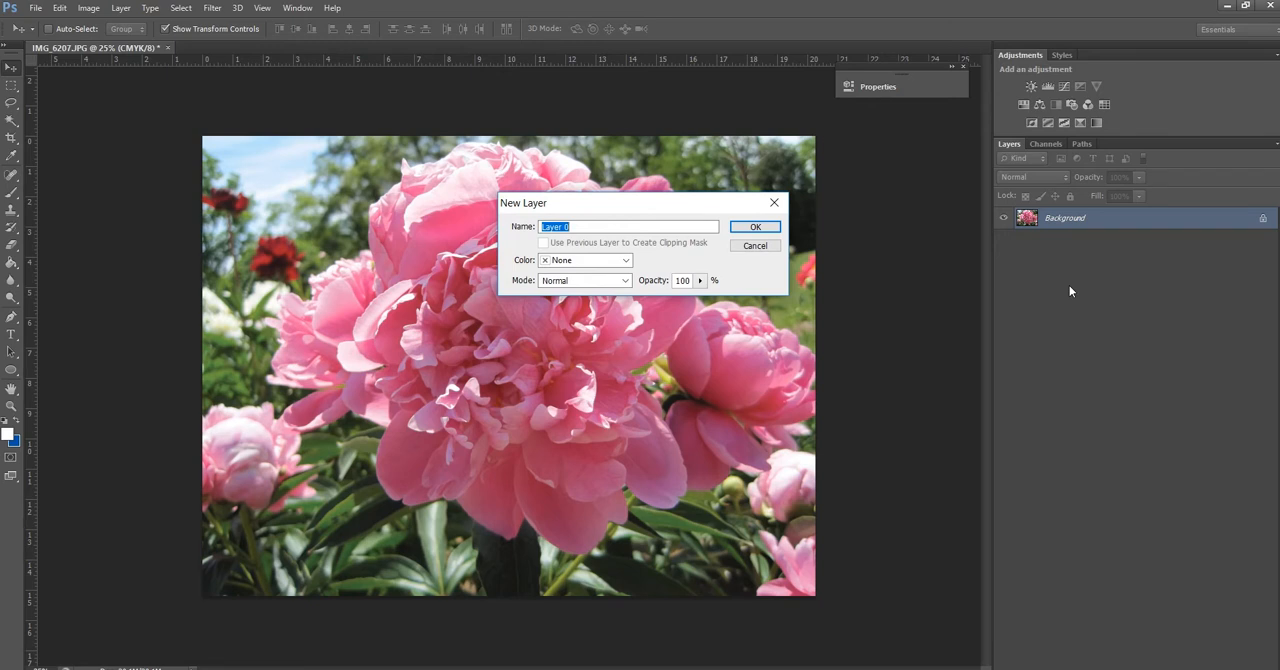
pyautogui.click(765, 231)
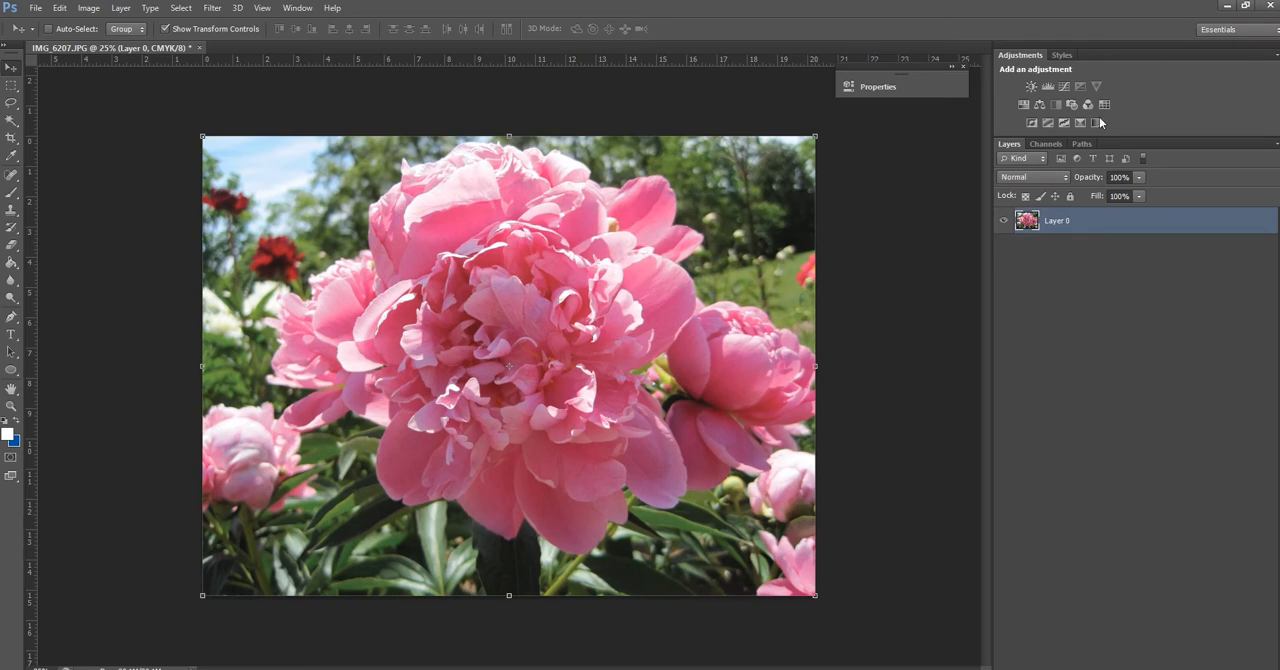
# Isolate the Magenta channel, select the entire canvas and copy it with Copy Merged
pyautogui.click(1045, 143)
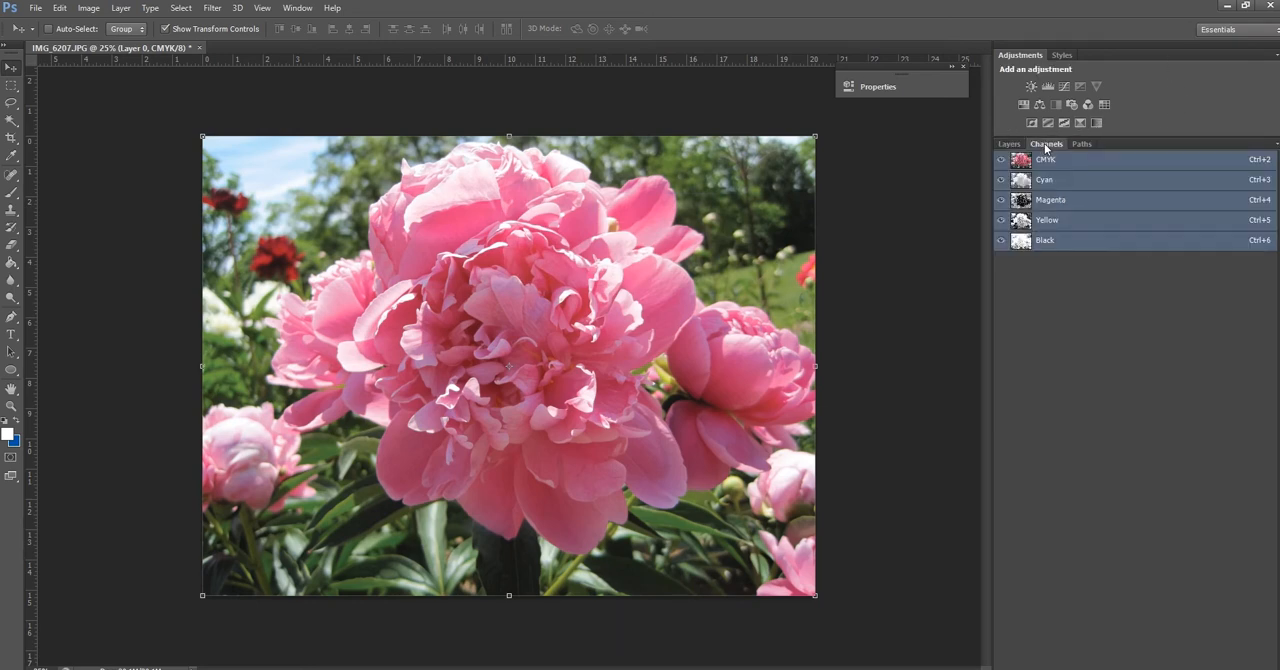
pyautogui.click(1065, 205)
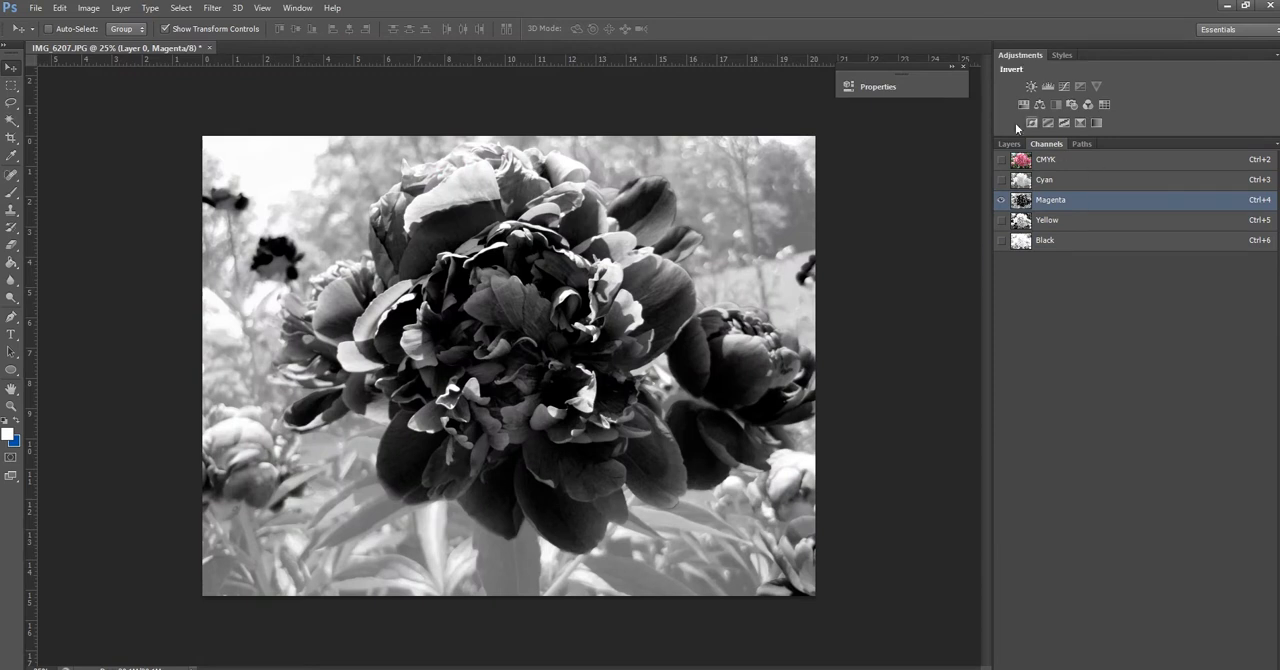
pyautogui.click(184, 10)
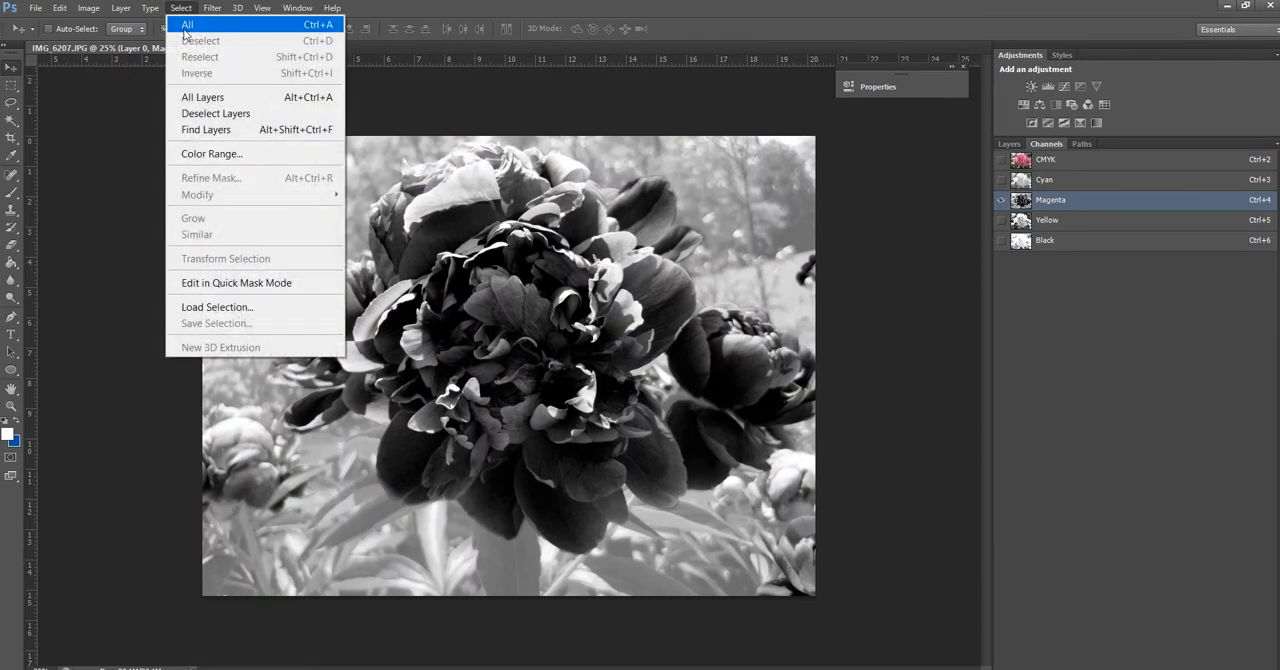
pyautogui.click(184, 28)
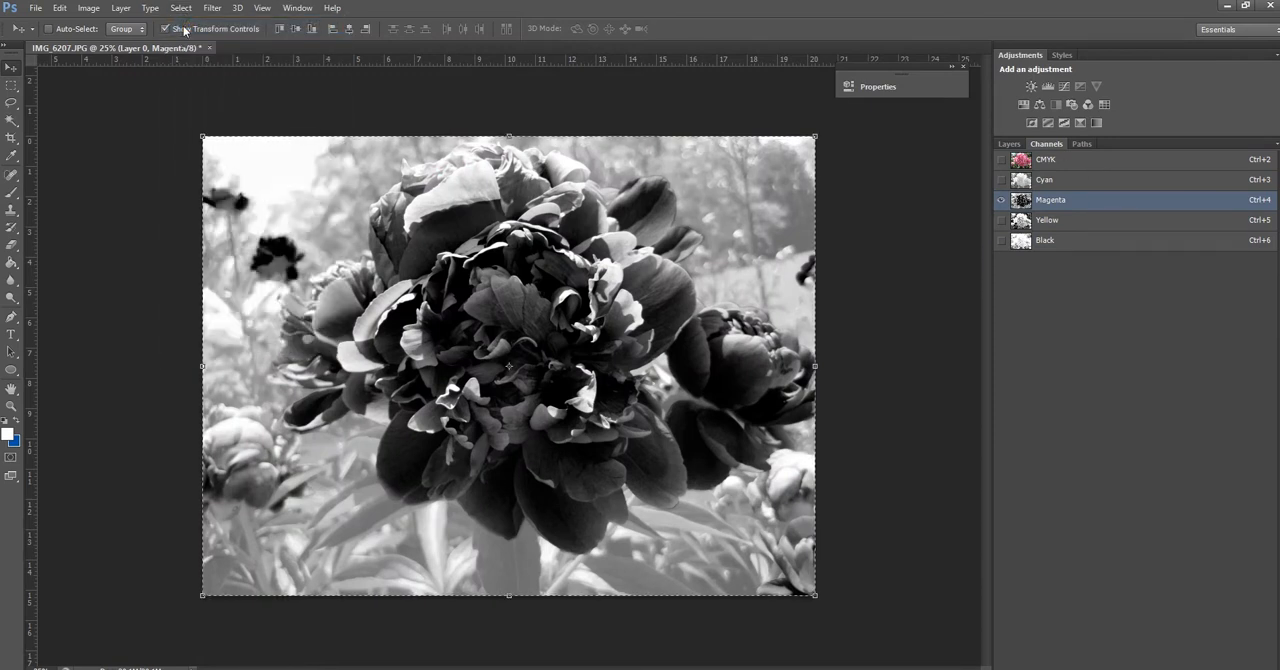
pyautogui.click(63, 14)
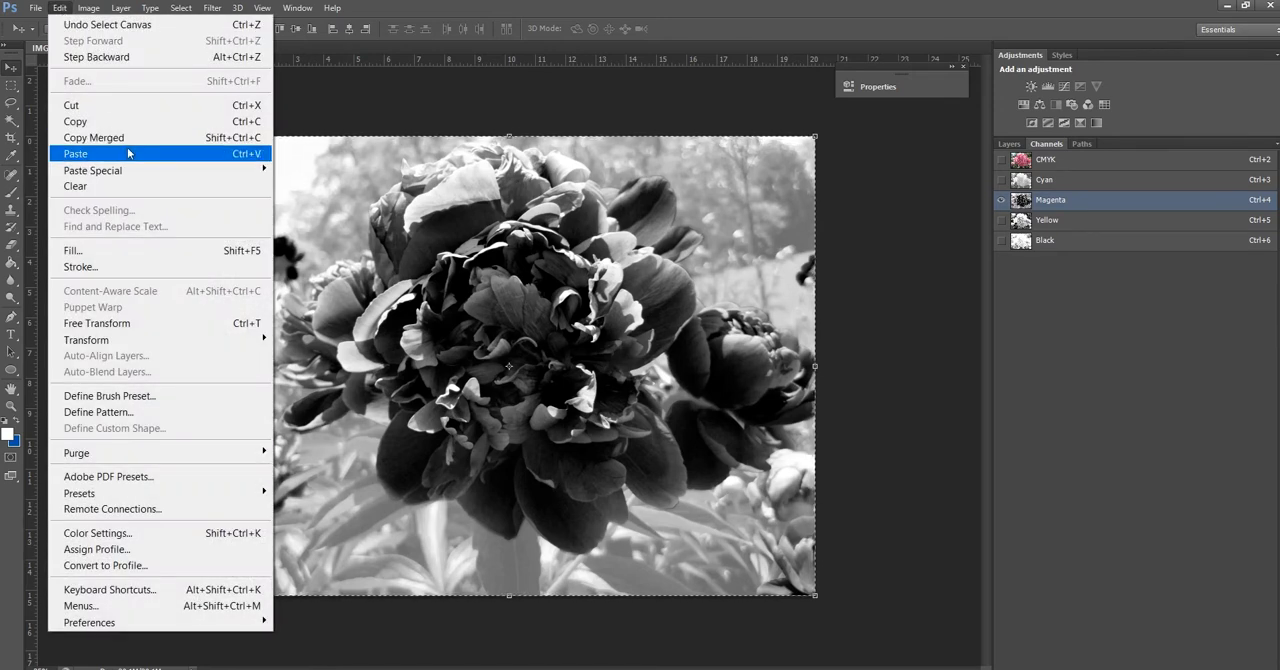
pyautogui.click(124, 140)
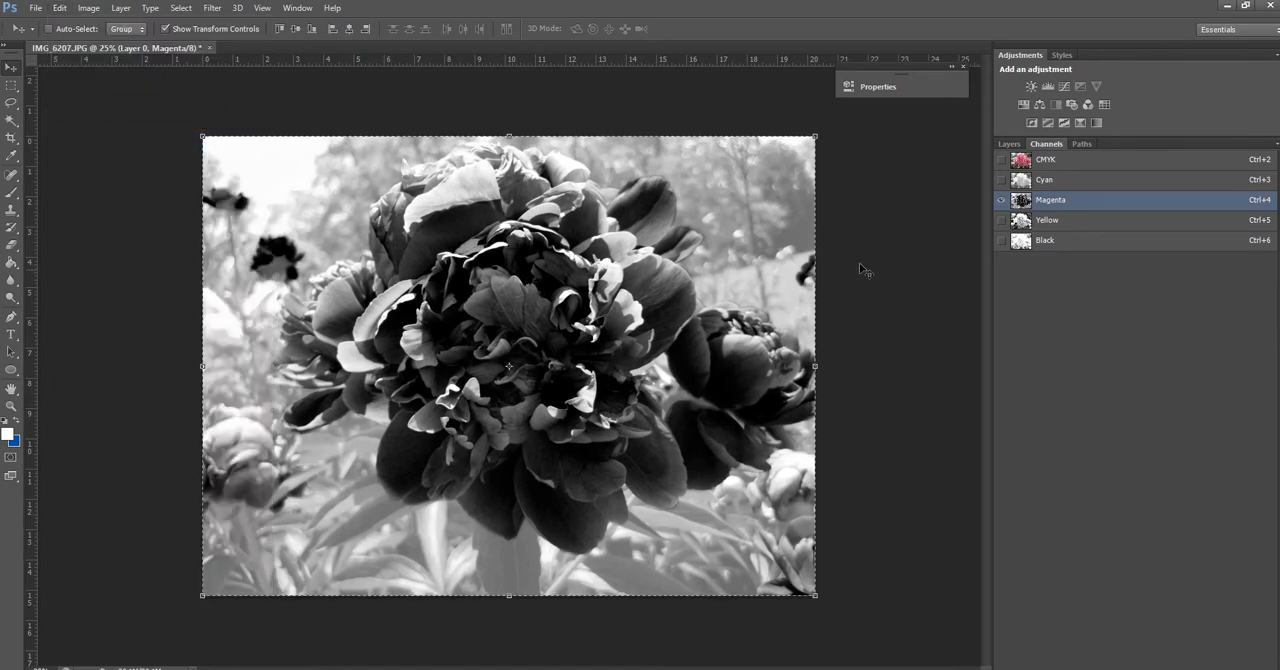
# Add an empty layer above Layer 0 and paste the copied Magenta channel image into it
pyautogui.click(1008, 144)
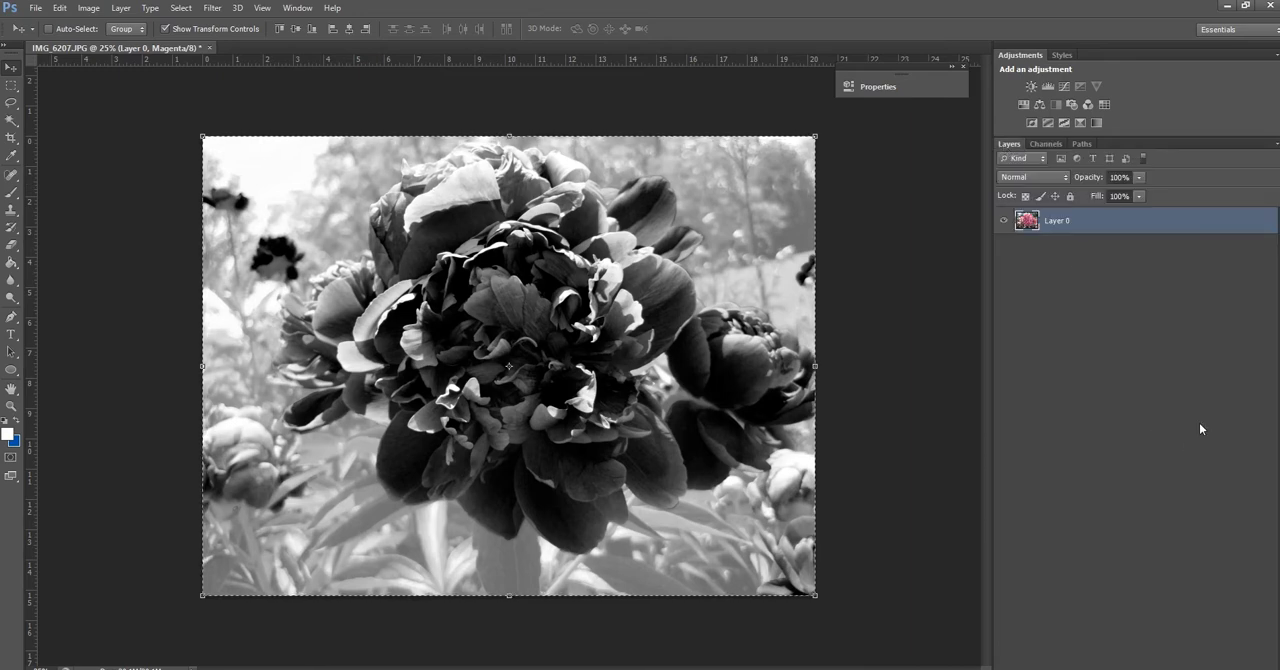
pyautogui.hotkey('ctrl', 'v')
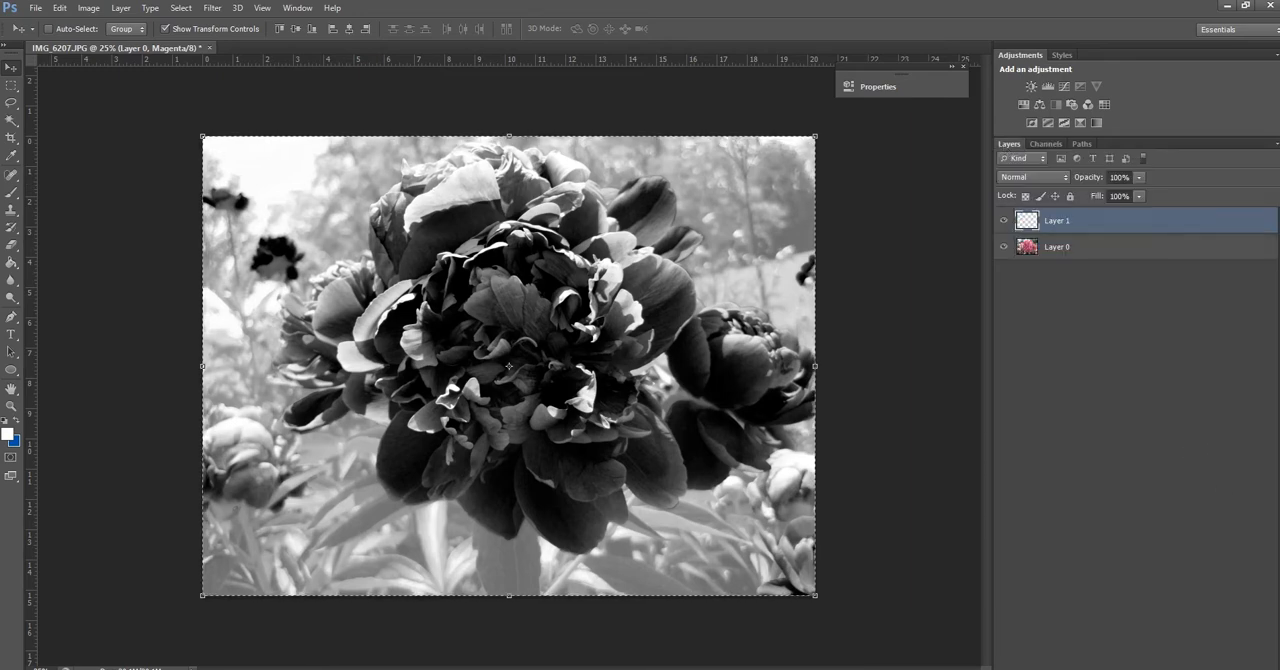
pyautogui.click(1045, 247)
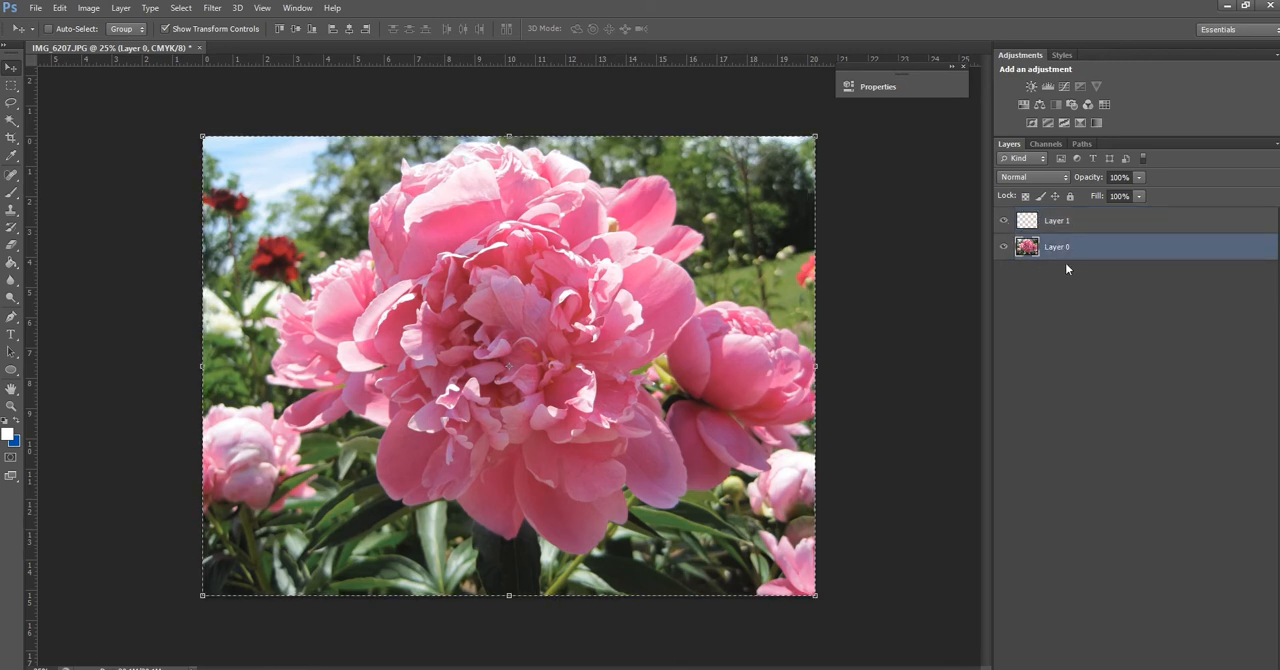
pyautogui.click(1030, 226)
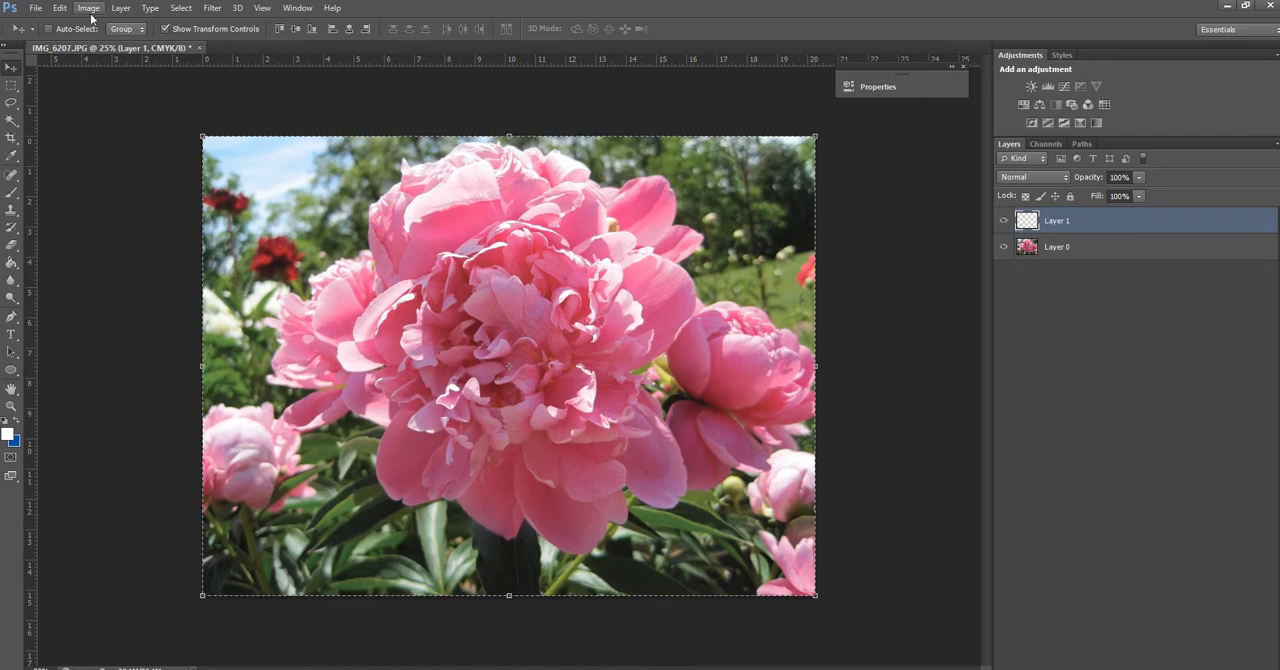
pyautogui.click(59, 8)
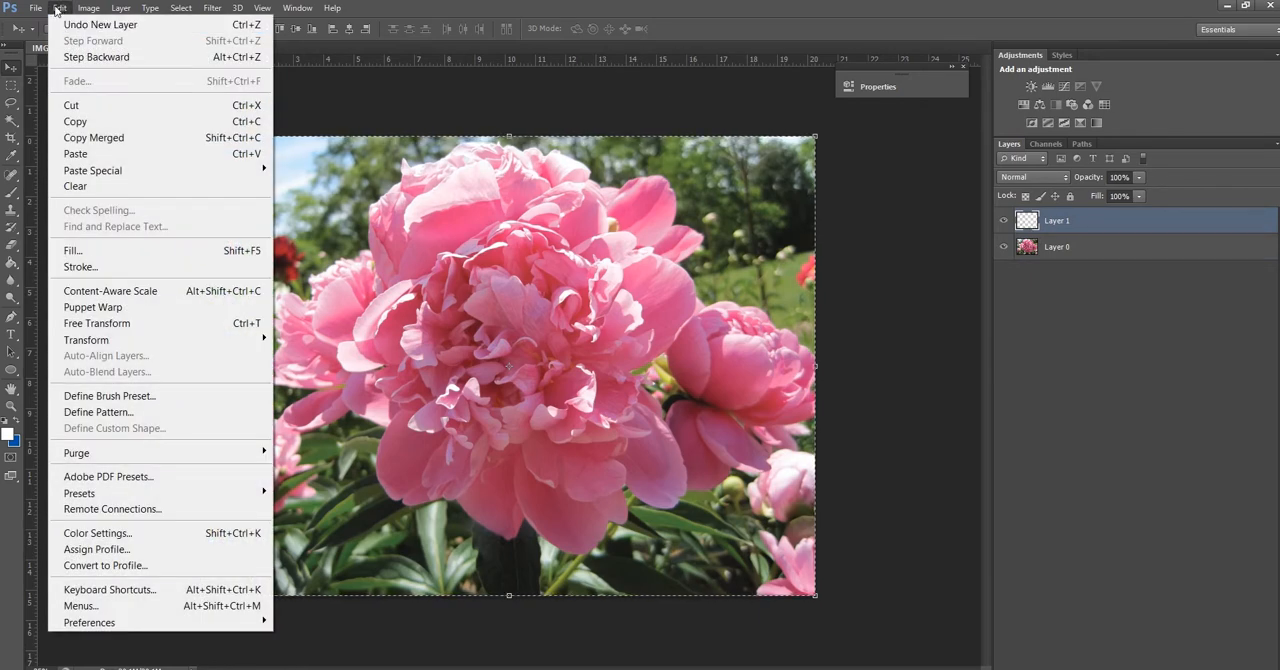
pyautogui.click(75, 153)
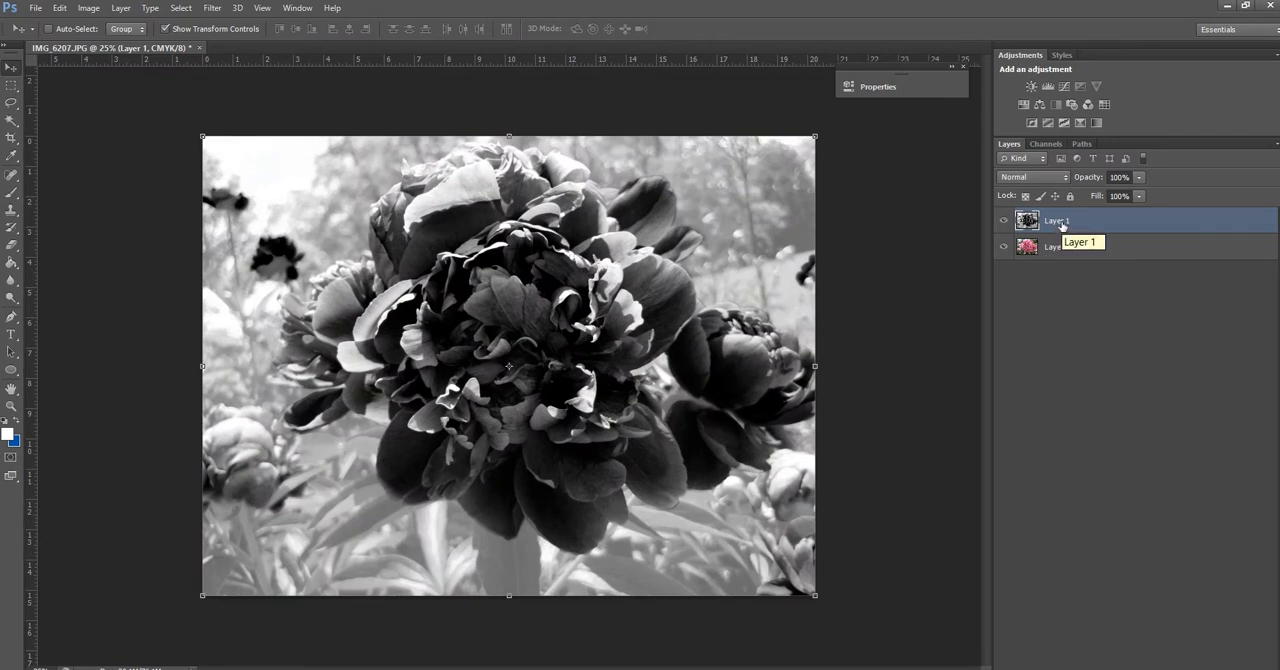
# Rename the pasted Magenta layer as Pink, hide it and select Layer 0
pyautogui.doubleClick(1061, 224)
pyautogui.write('Pink')
pyautogui.press('Return')
pyautogui.click(1048, 150)
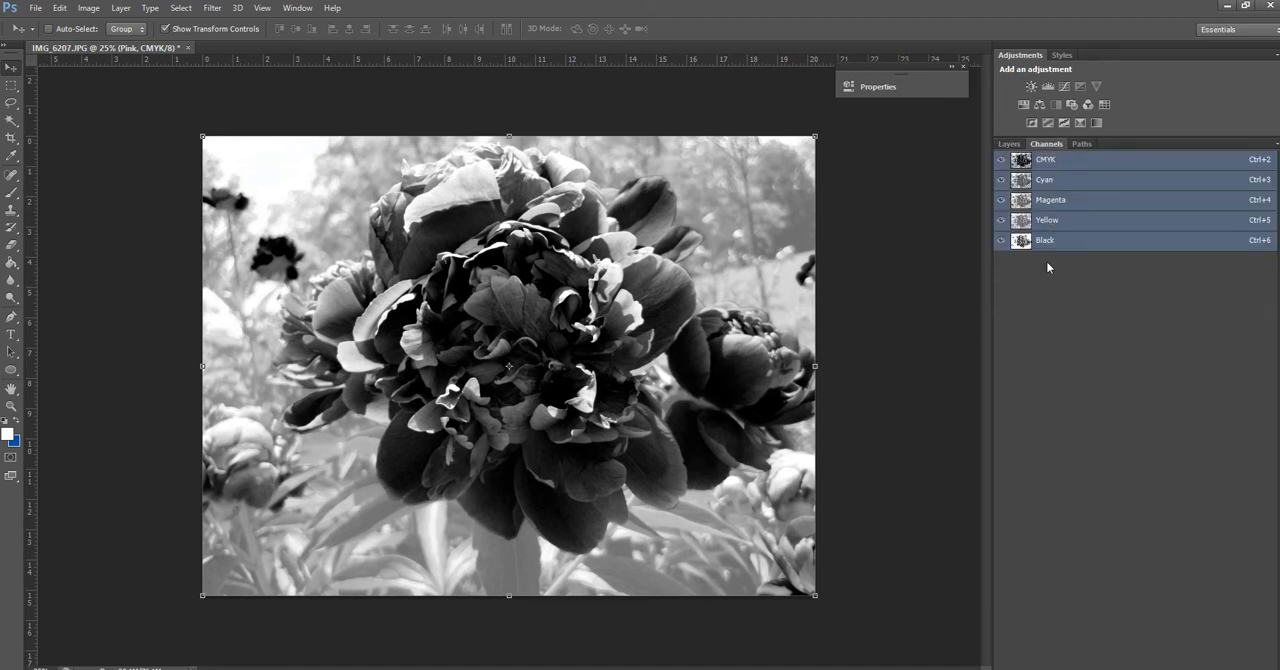
pyautogui.click(1016, 147)
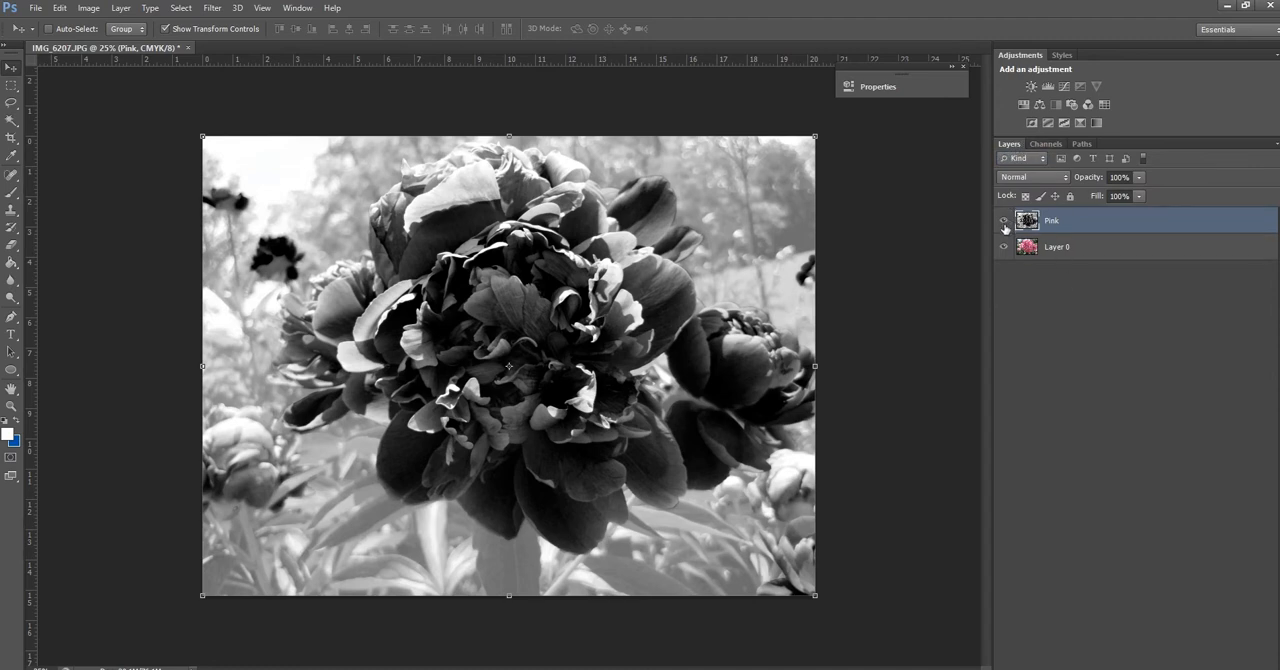
pyautogui.click(1024, 250)
pyautogui.click(1005, 221)
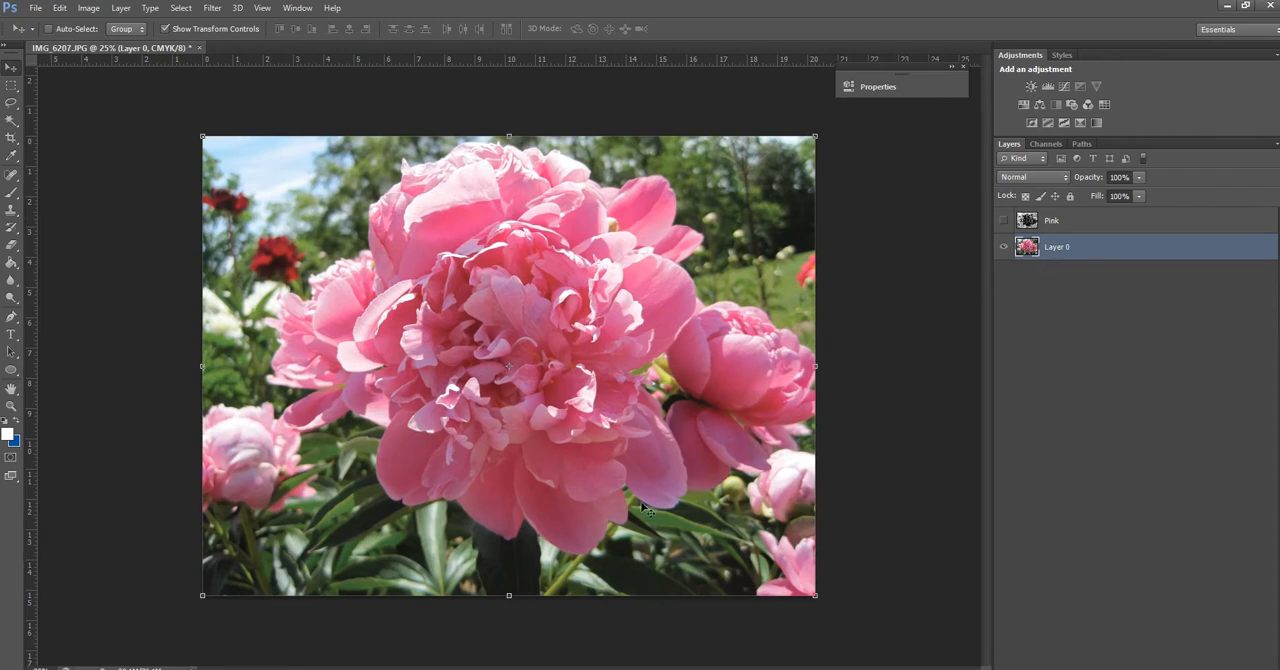
# Compare the channels with the Pink layer hidden and shown, viewing Black, Yellow and Cyan individually, and hide Pink again
pyautogui.click(1046, 143)
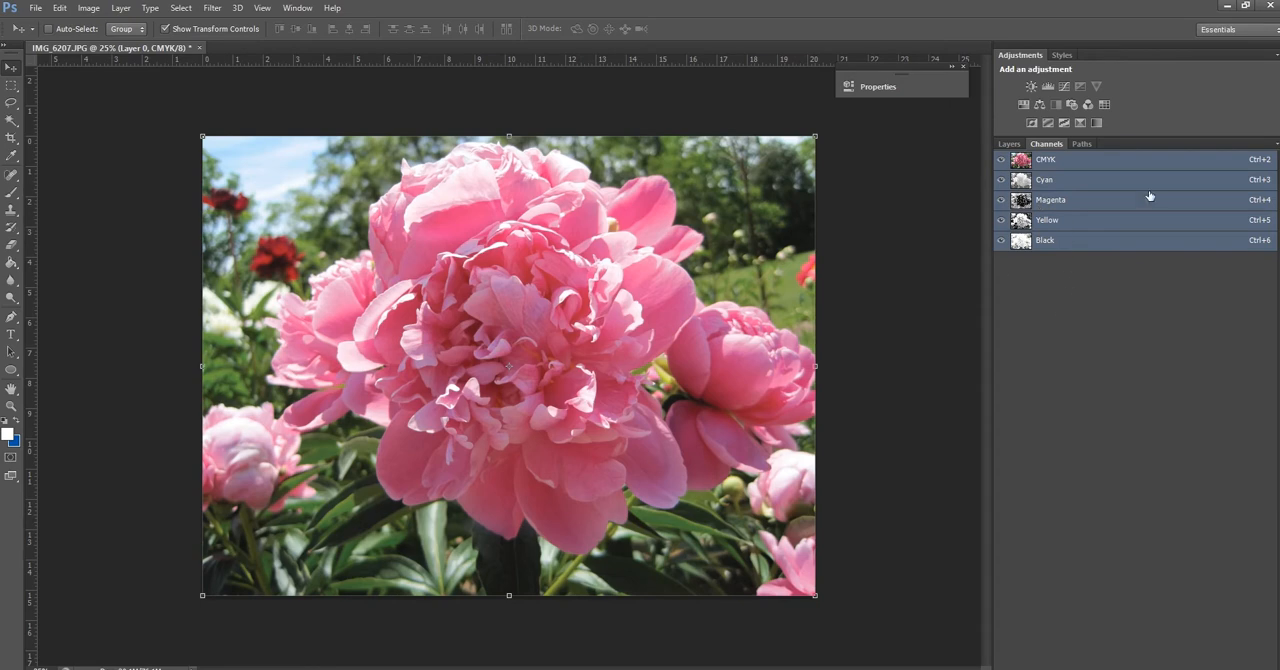
pyautogui.click(1023, 145)
pyautogui.click(1003, 220)
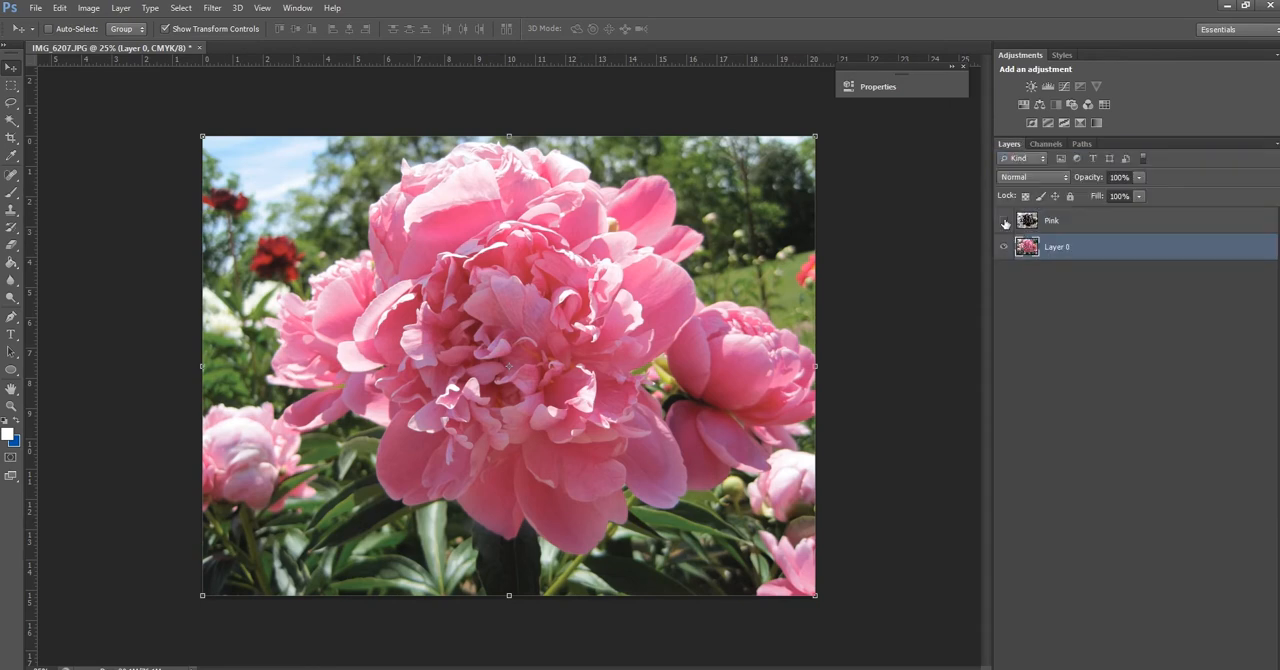
pyautogui.click(1046, 145)
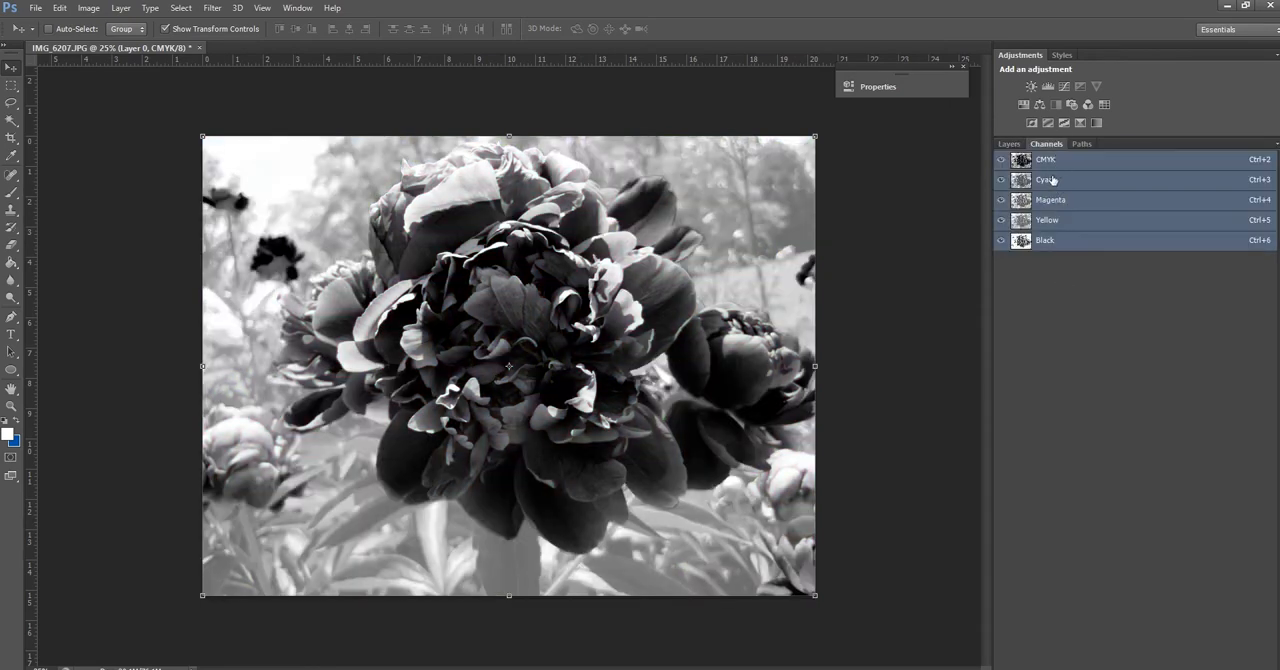
pyautogui.click(1062, 241)
pyautogui.click(1075, 220)
pyautogui.click(1072, 180)
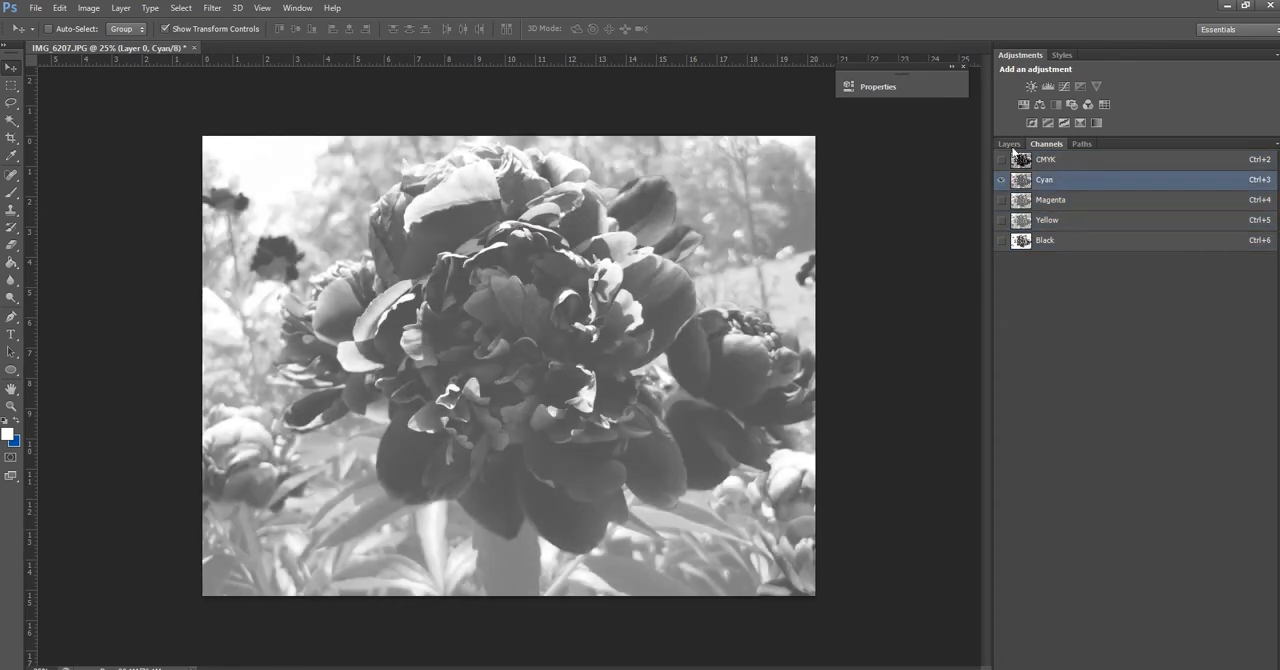
pyautogui.click(1010, 144)
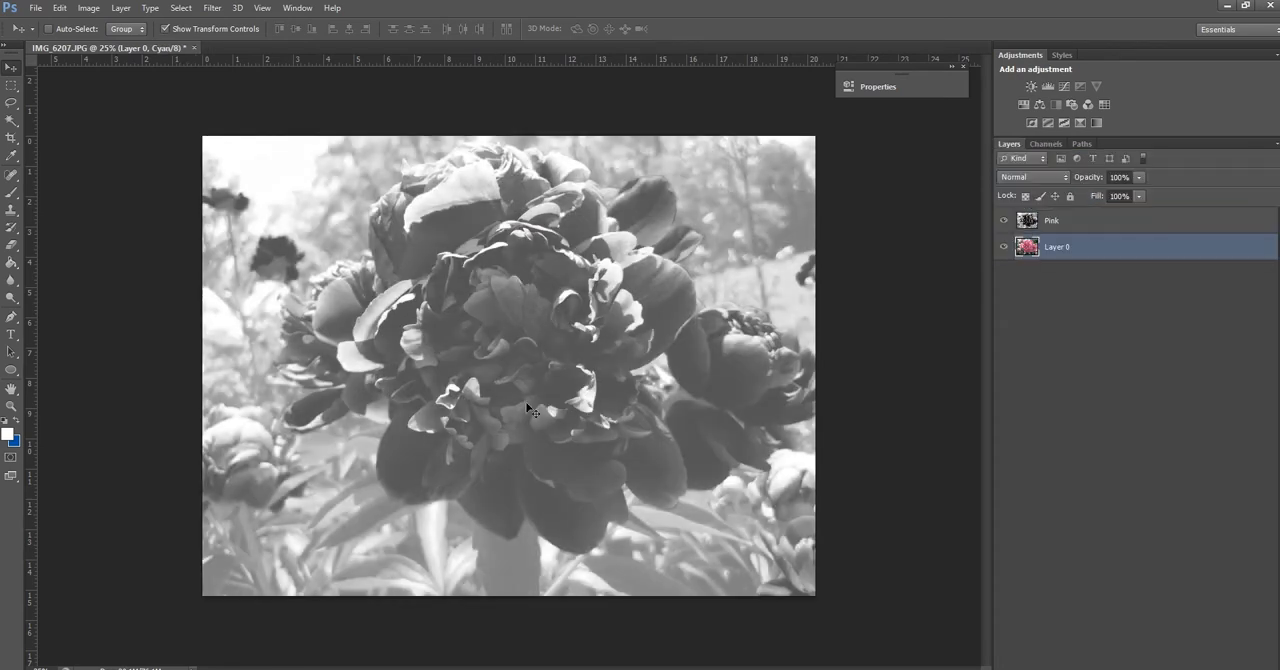
pyautogui.click(1002, 220)
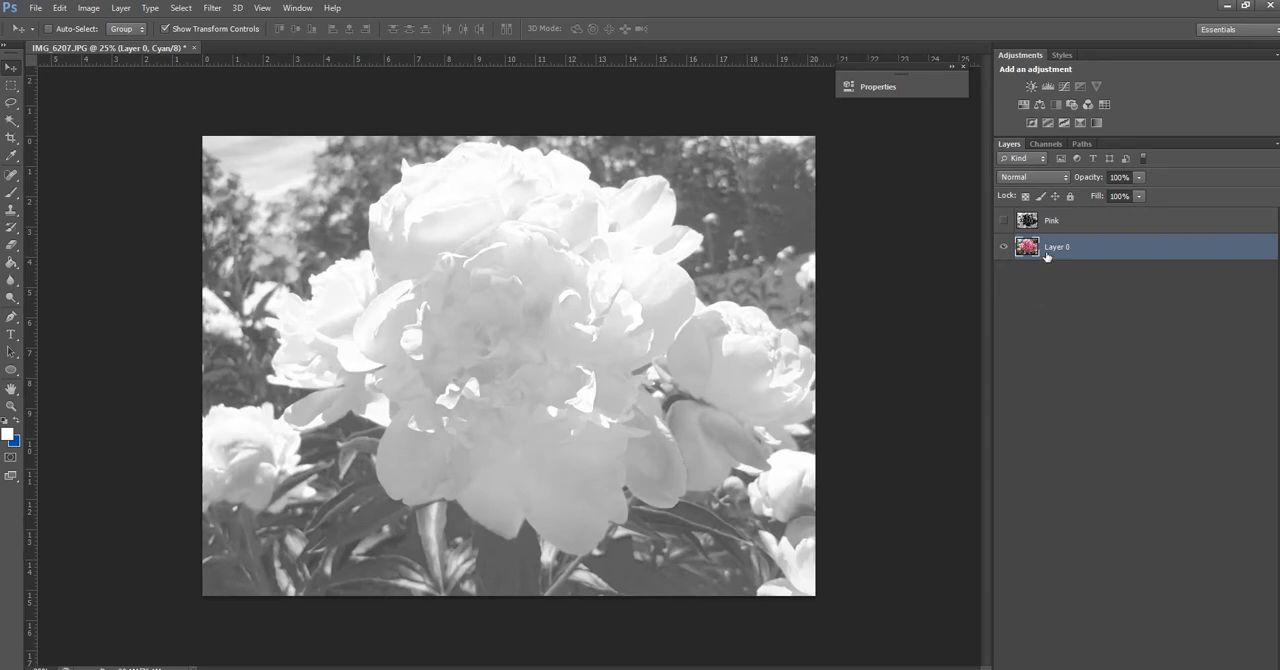
# Select the entire canvas of Layer 0's Cyan channel and copy it with Copy Merged
pyautogui.click(1045, 144)
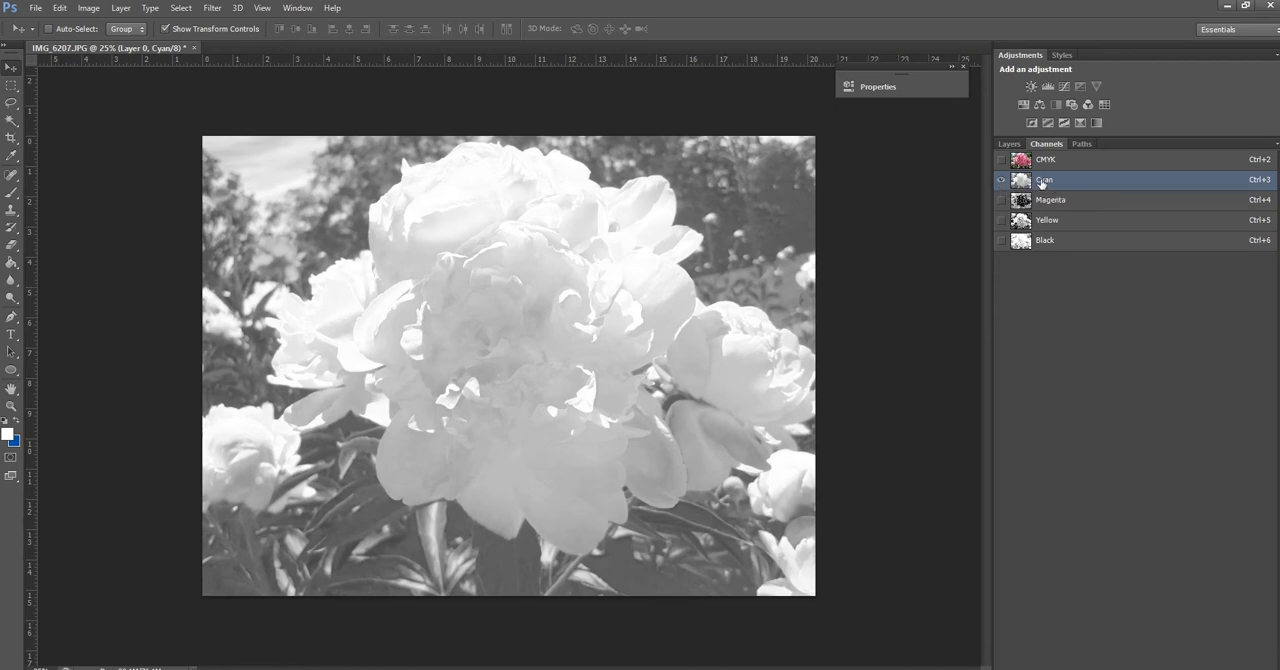
pyautogui.click(181, 8)
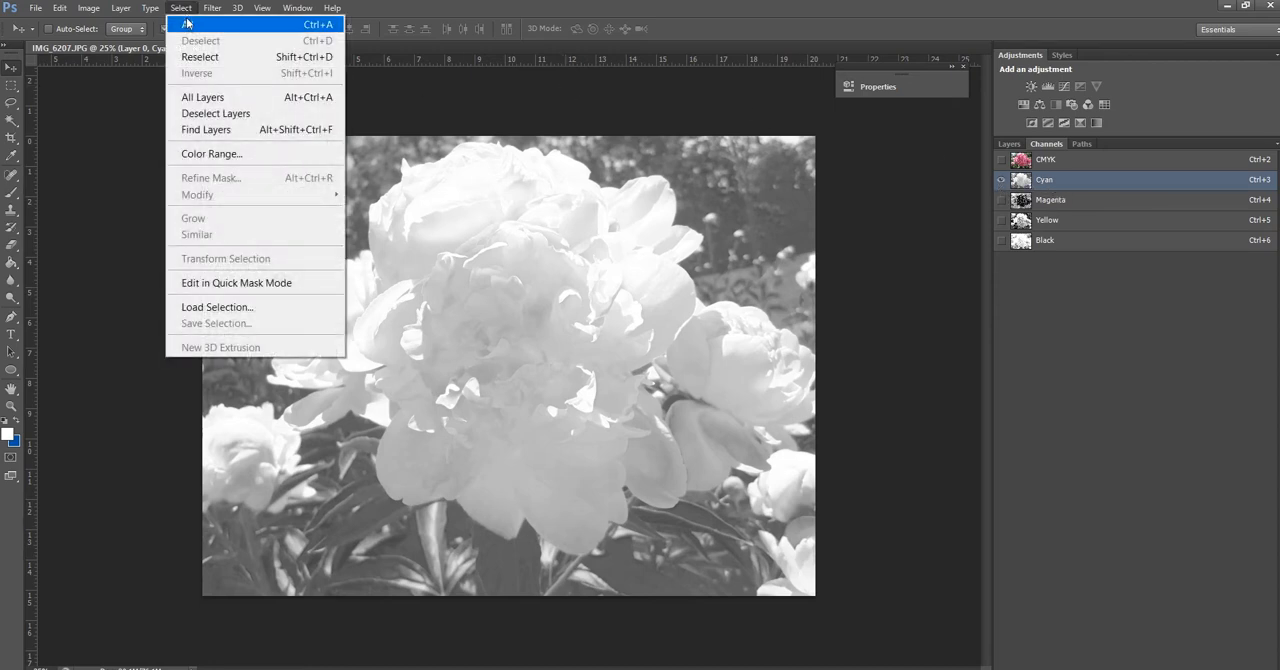
pyautogui.click(187, 25)
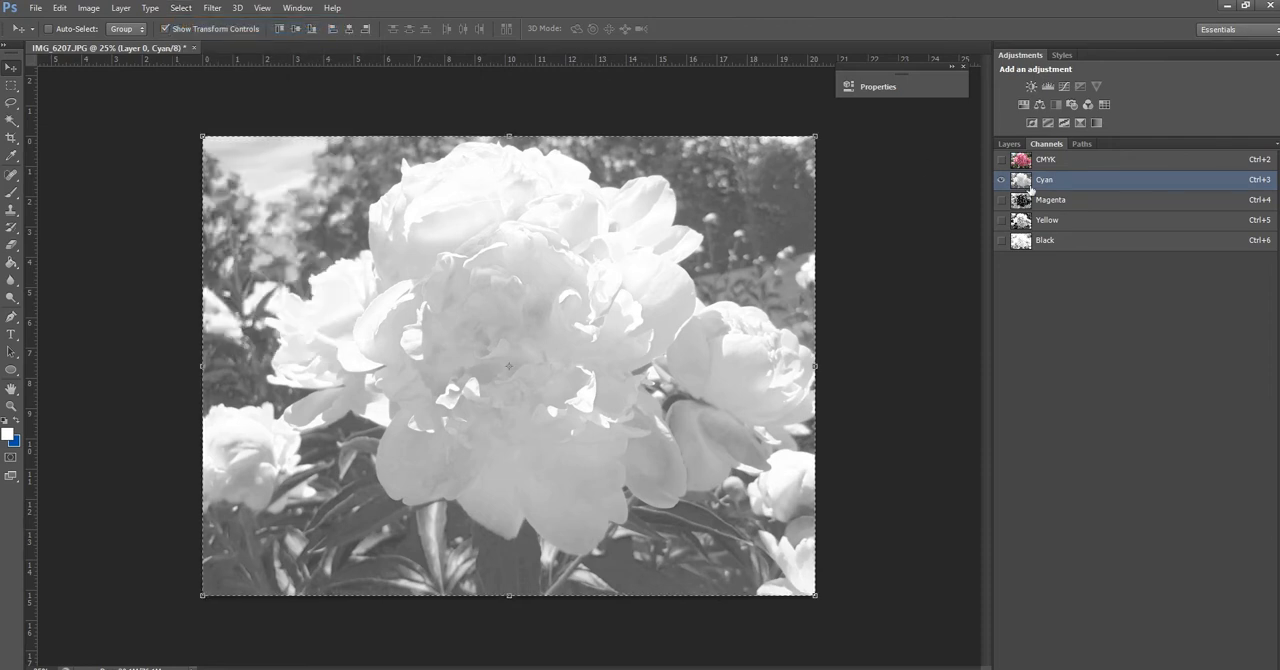
pyautogui.click(60, 8)
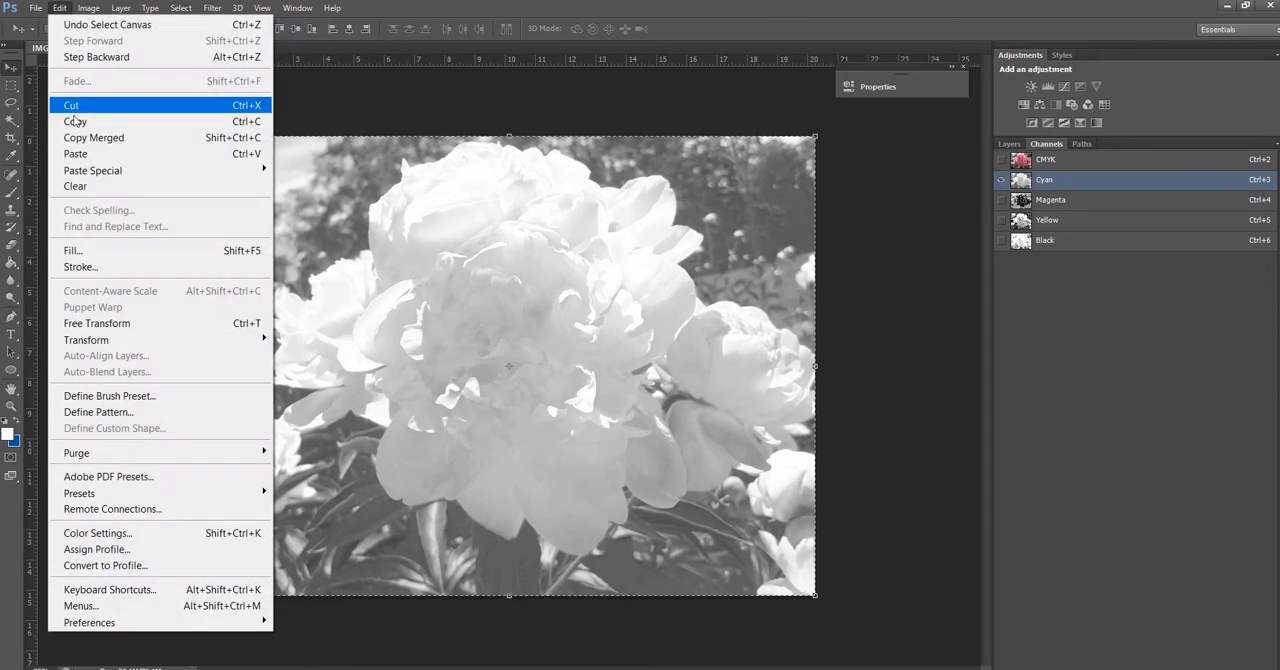
pyautogui.click(80, 138)
# Add an empty layer between Pink and Layer 0 and paste the copied Cyan channel image into it
pyautogui.click(1010, 146)
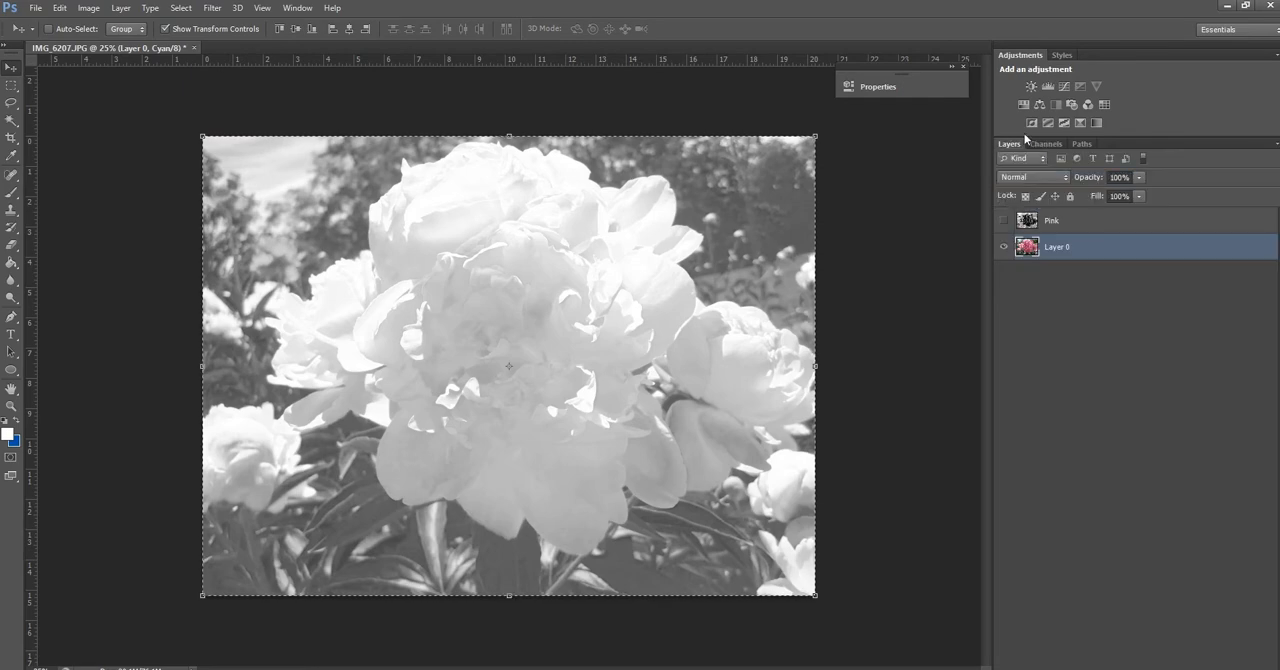
pyautogui.hotkey('ctrl', 'v')
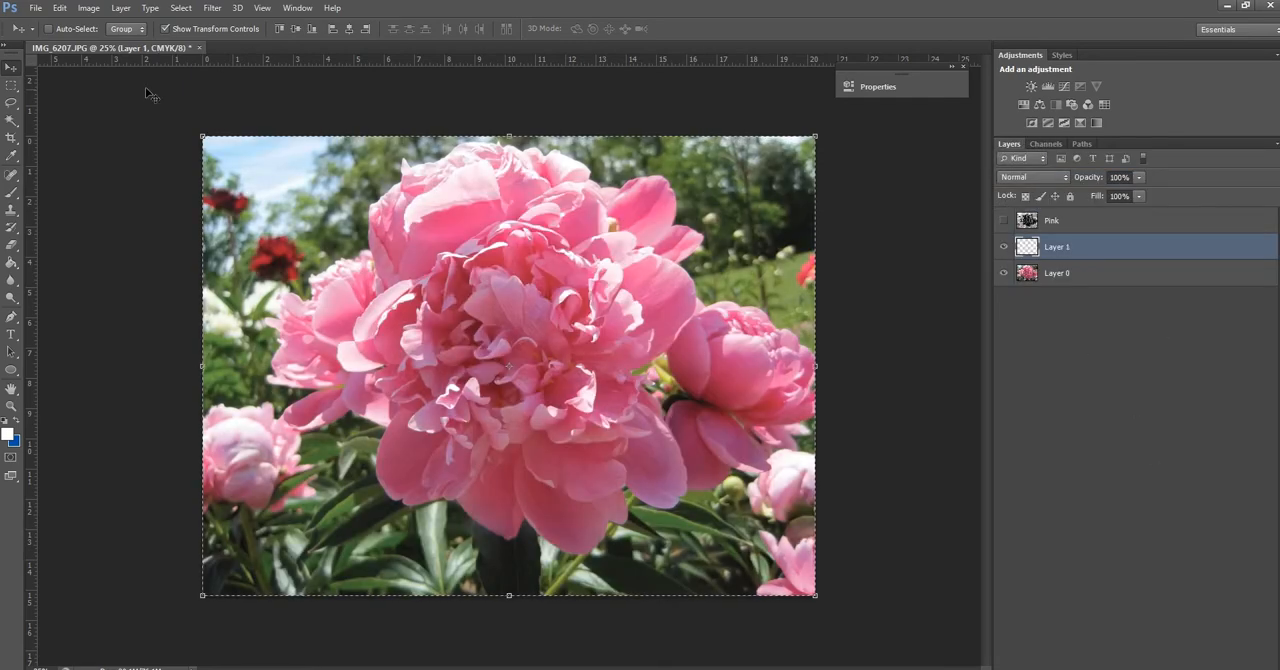
pyautogui.click(60, 8)
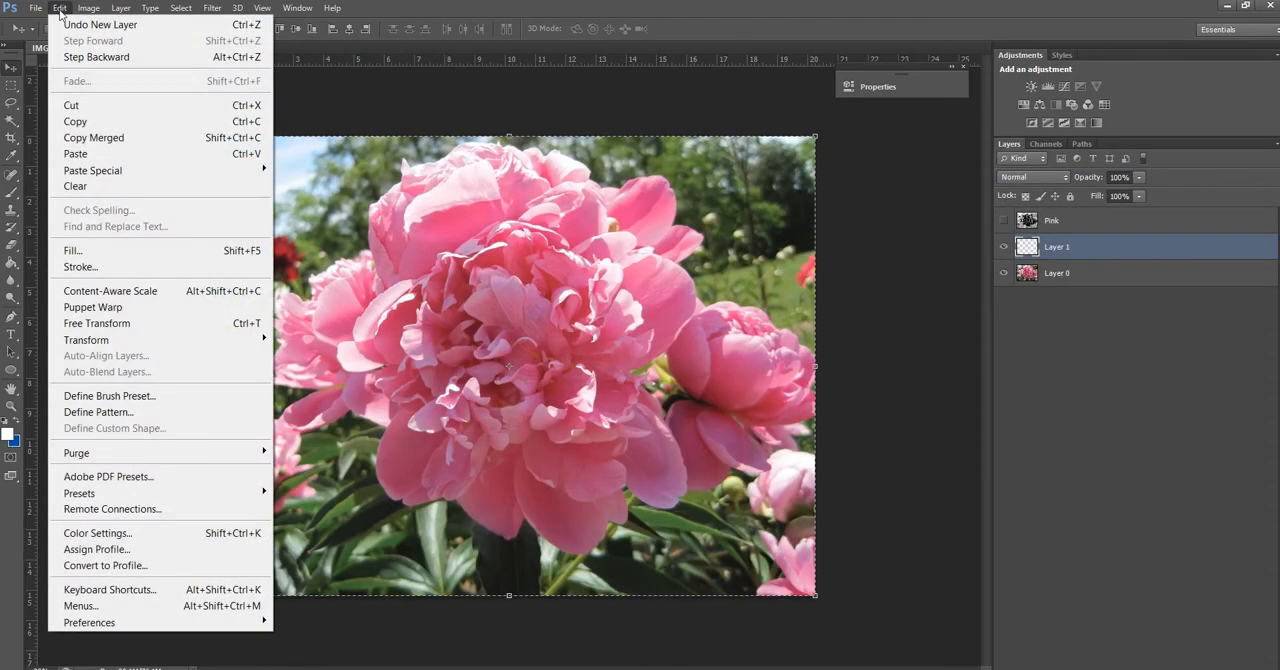
pyautogui.click(99, 154)
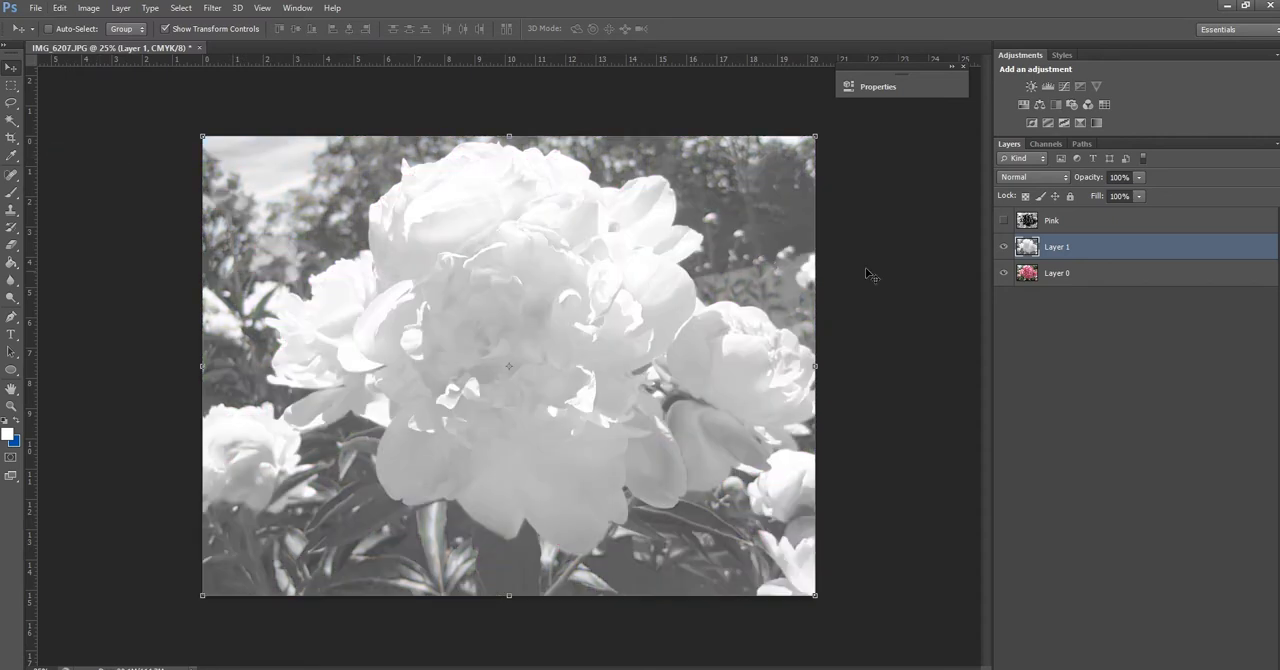
# Rename the pasted Cyan layer as Teal, hide it and select Layer 0
pyautogui.doubleClick(1052, 248)
pyautogui.write('Teal')
pyautogui.press('Return')
pyautogui.click(1032, 272)
pyautogui.click(1004, 246)
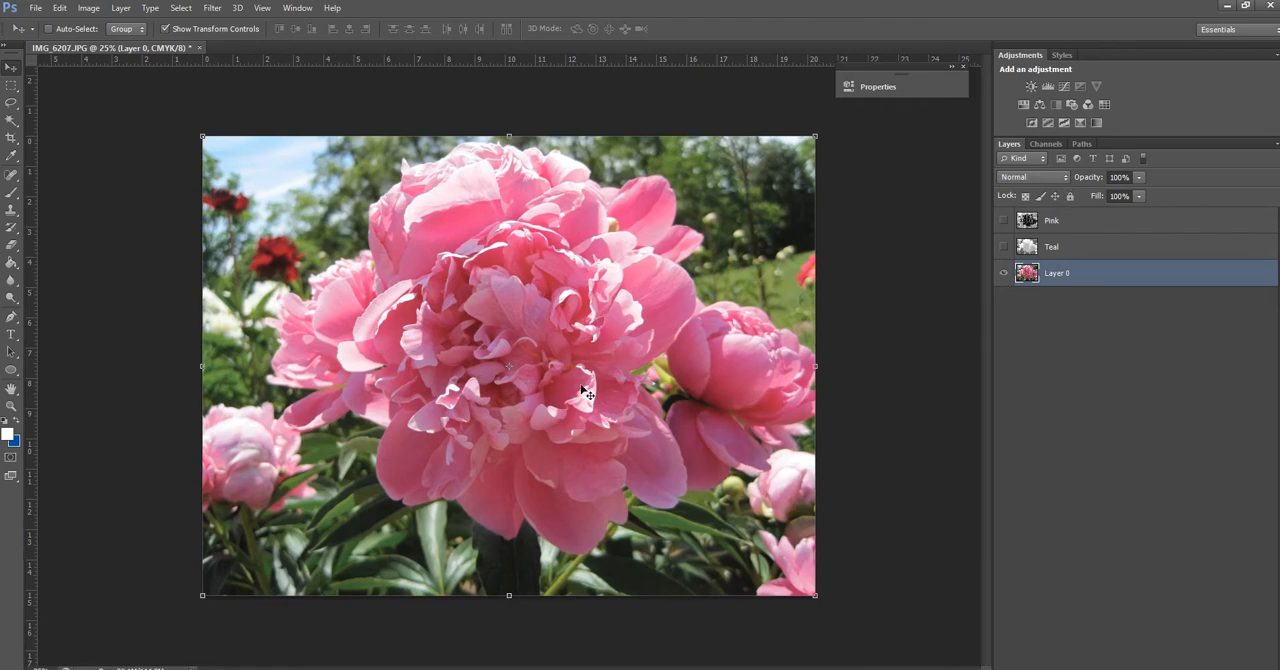
# Select the entire canvas of Layer 0's Yellow channel and copy it with Copy Merged
pyautogui.click(1050, 143)
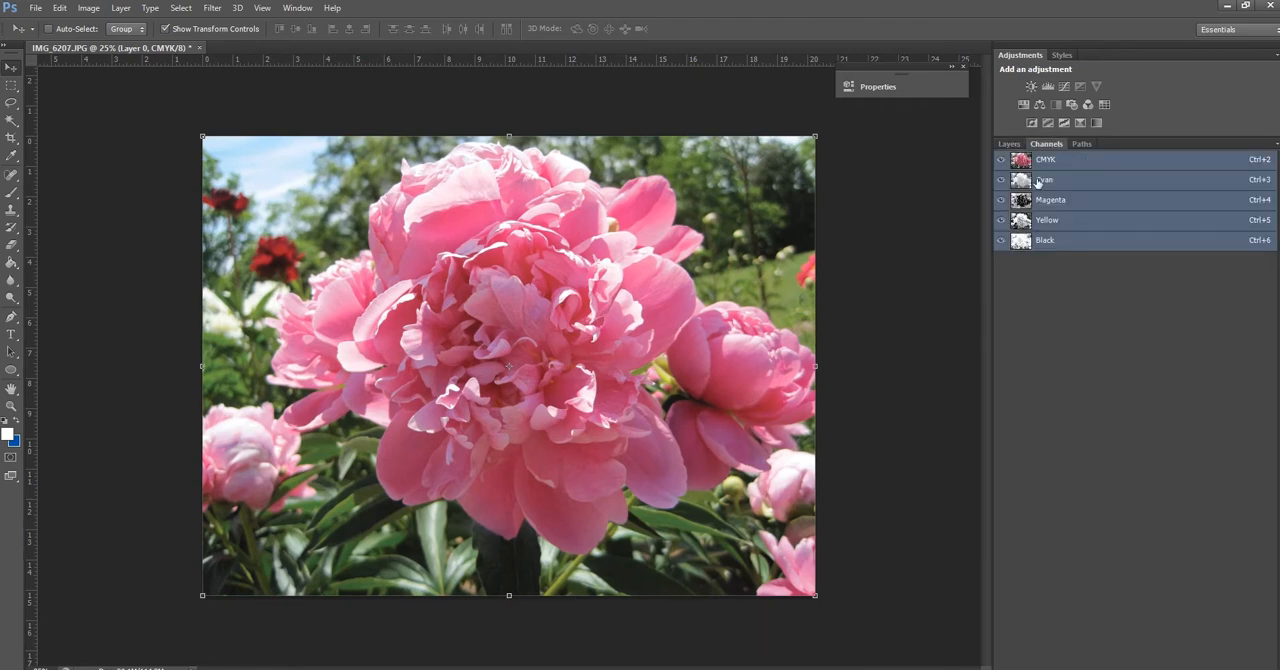
pyautogui.click(1020, 224)
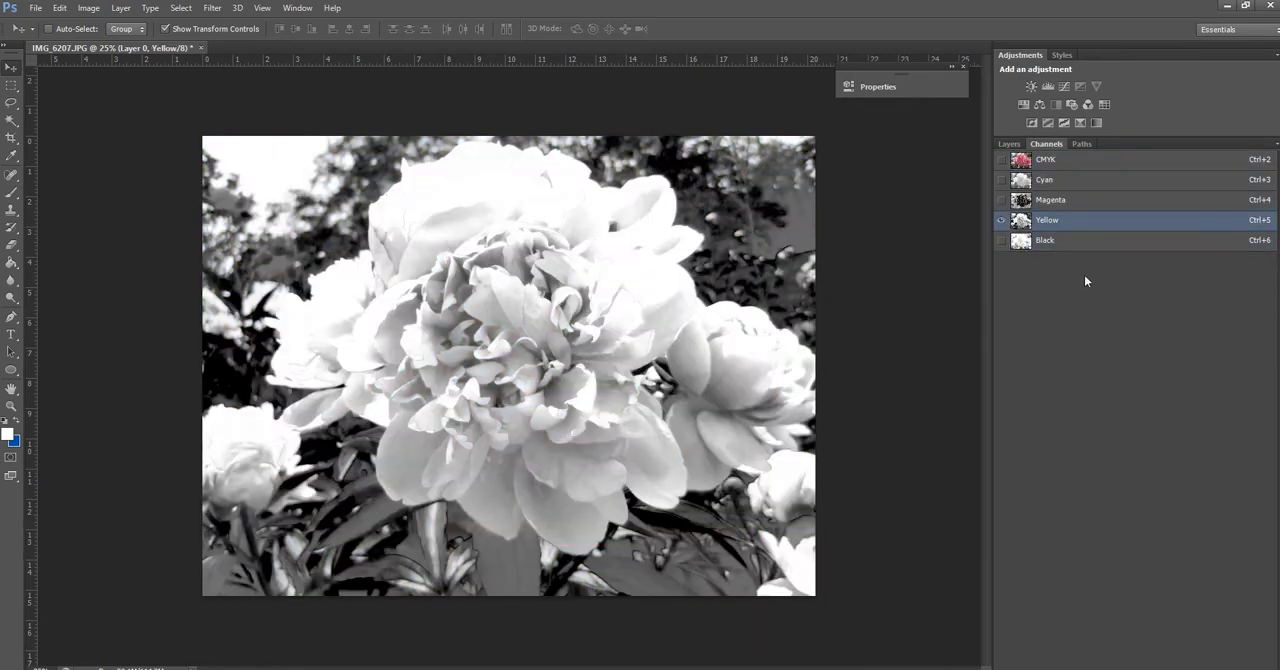
pyautogui.click(181, 8)
pyautogui.click(185, 26)
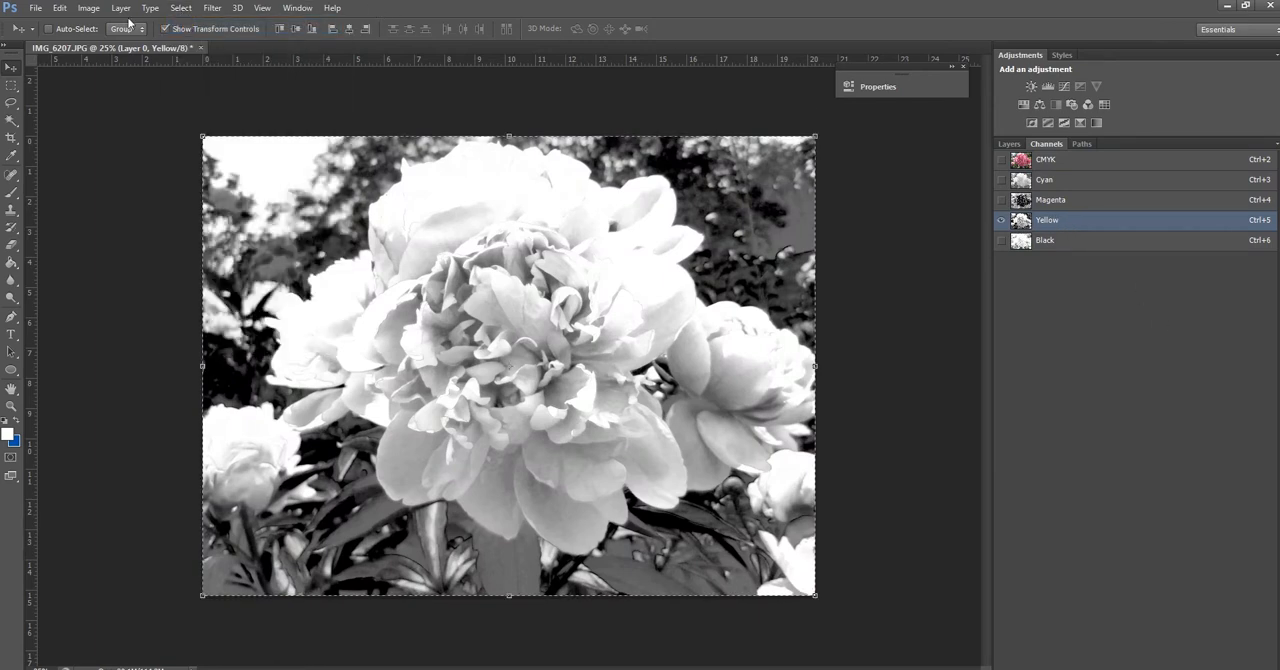
pyautogui.click(64, 9)
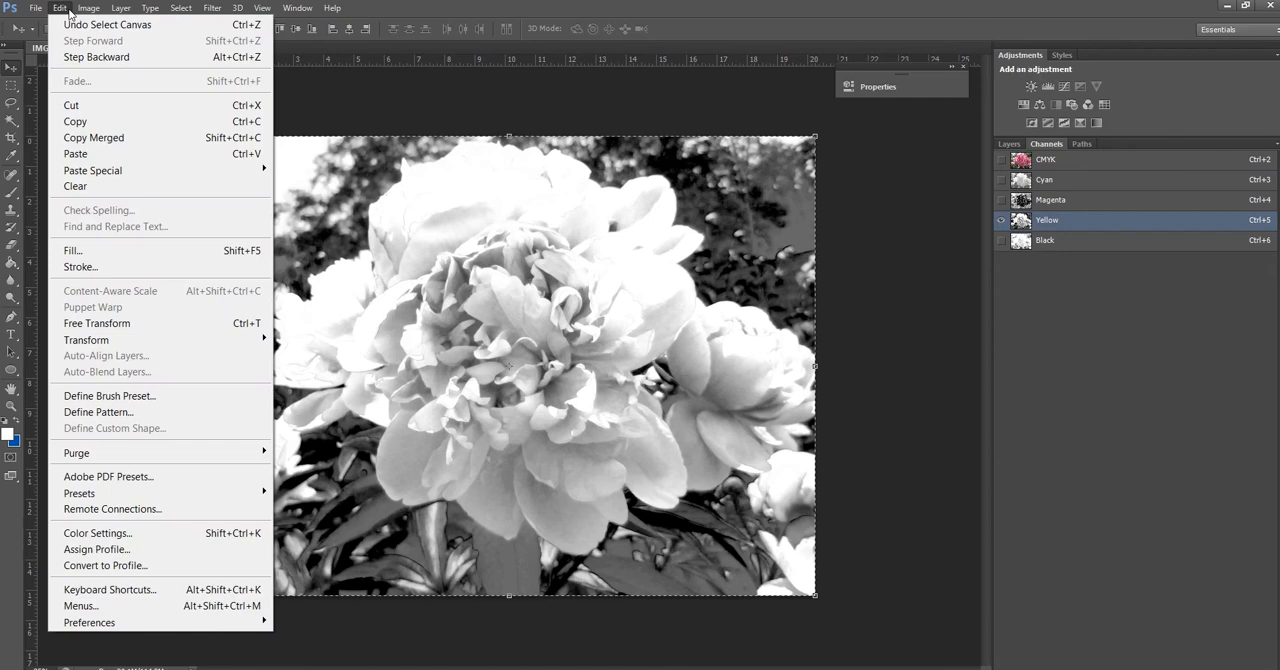
pyautogui.click(80, 138)
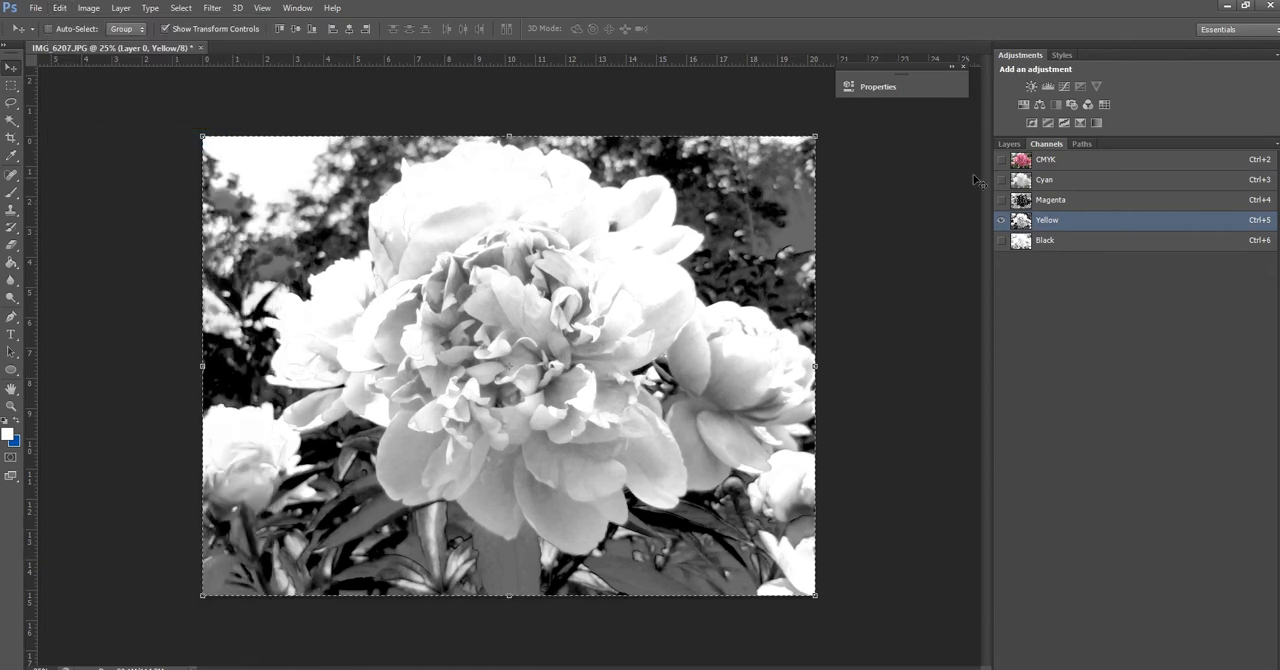
# Add an empty layer between Teal and Layer 0 and paste the copied Yellow channel image into it
pyautogui.click(1009, 144)
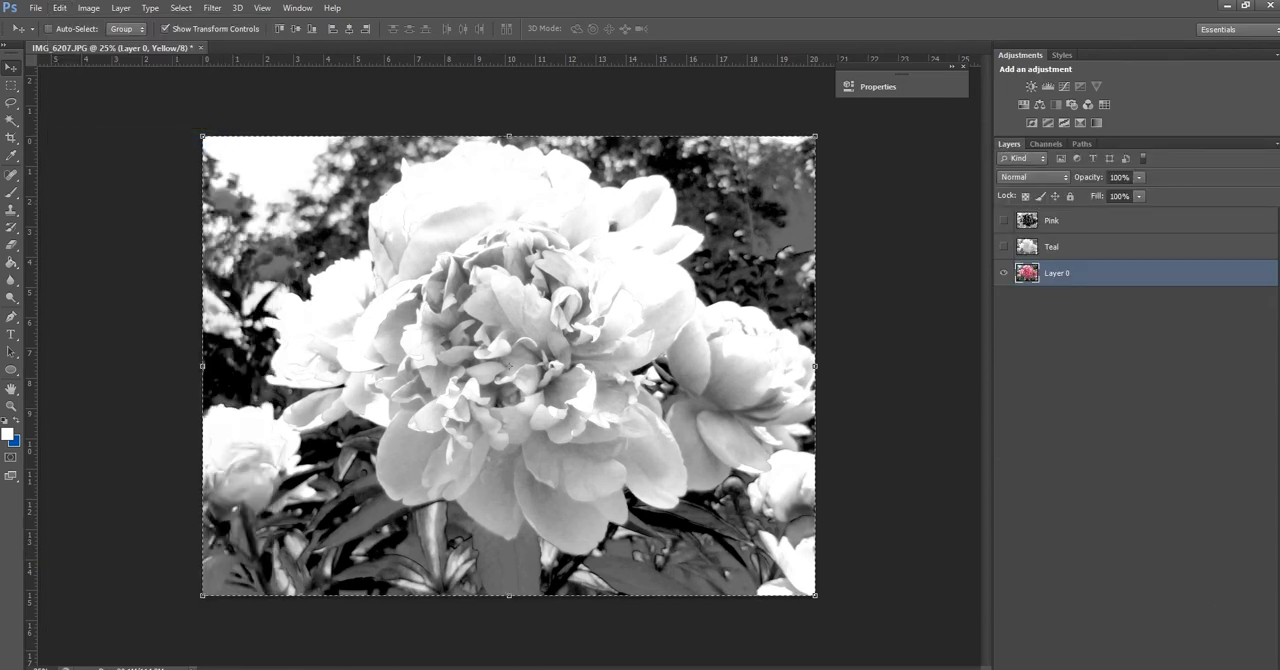
pyautogui.hotkey('ctrl', 'v')
pyautogui.click(60, 8)
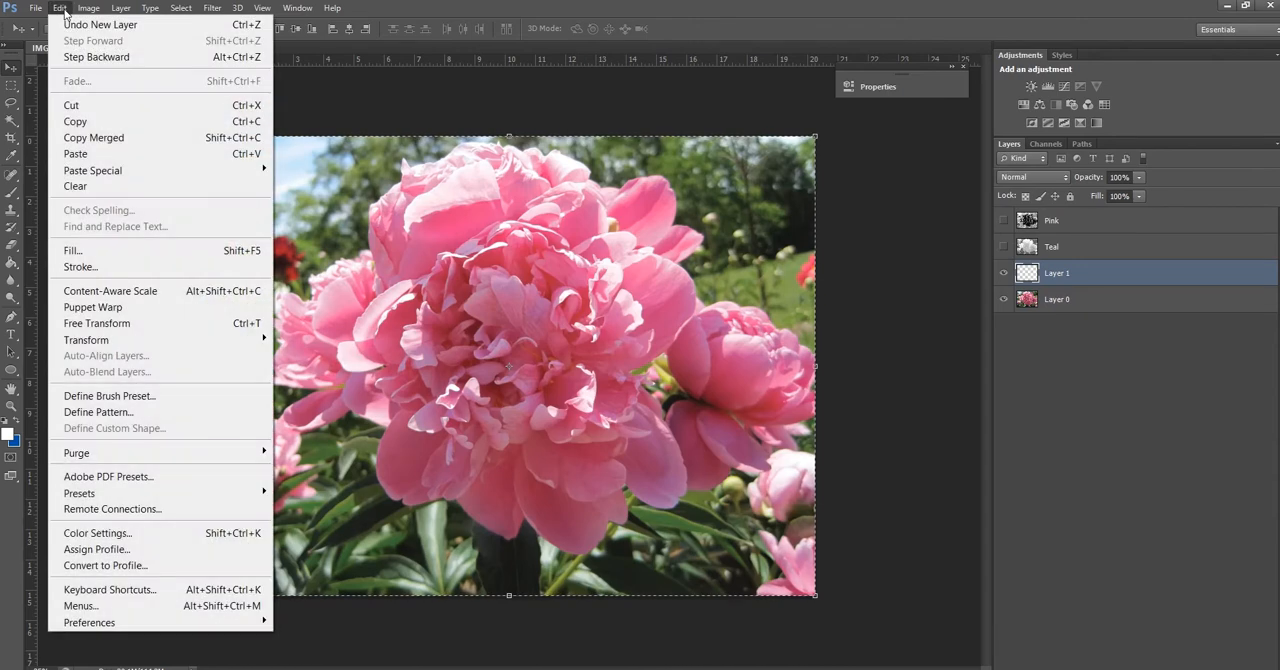
pyautogui.click(113, 156)
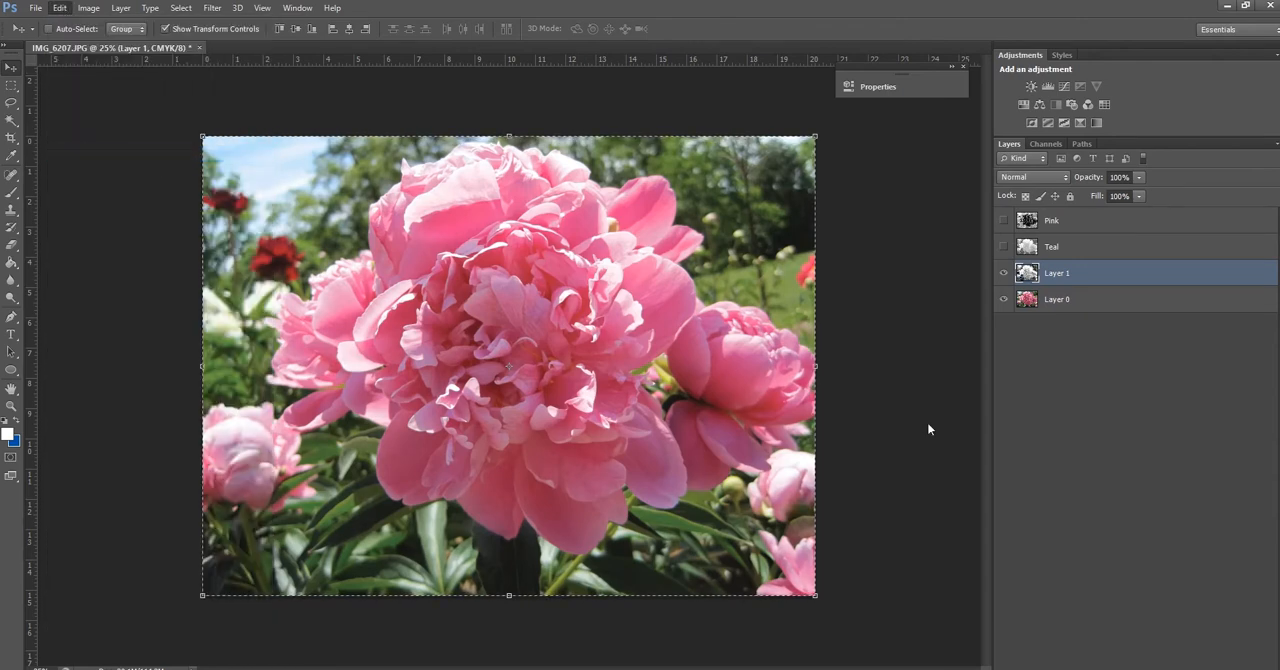
# Rename the layer holding the pasted Yellow channel image as Yellow
pyautogui.doubleClick(1058, 276)
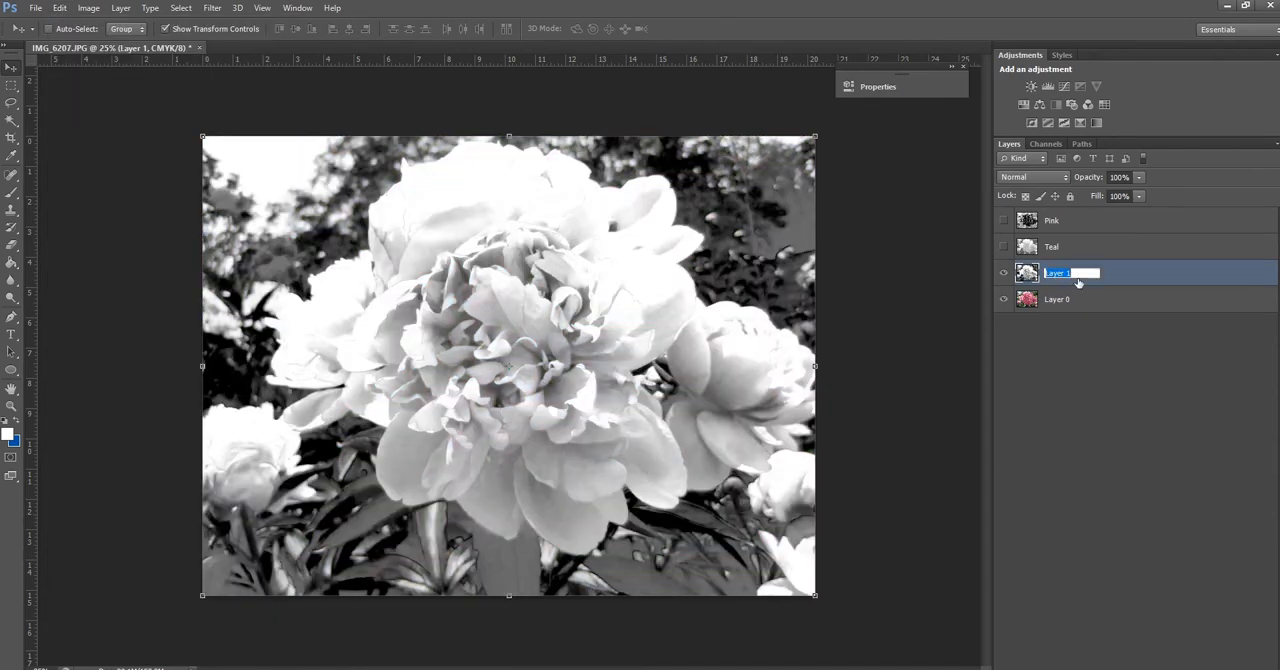
pyautogui.write('Yellow')
pyautogui.press('Return')
# Hide the Yellow layer and select Layer 0
pyautogui.click(1047, 144)
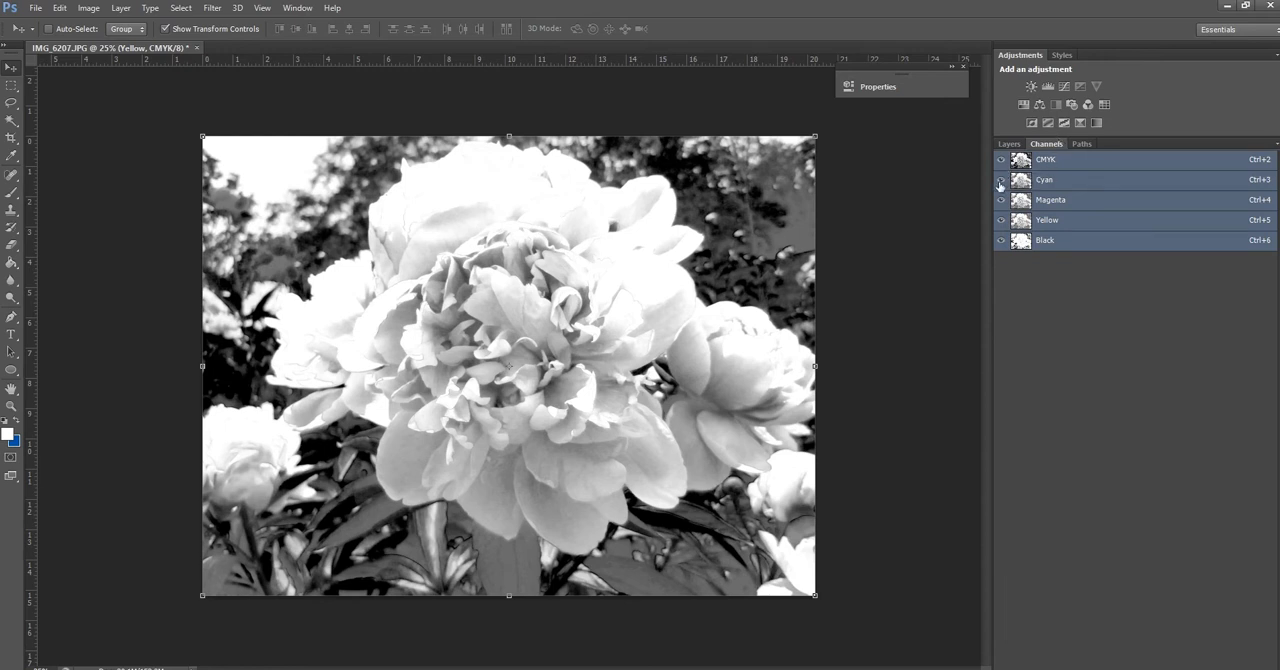
pyautogui.click(1045, 241)
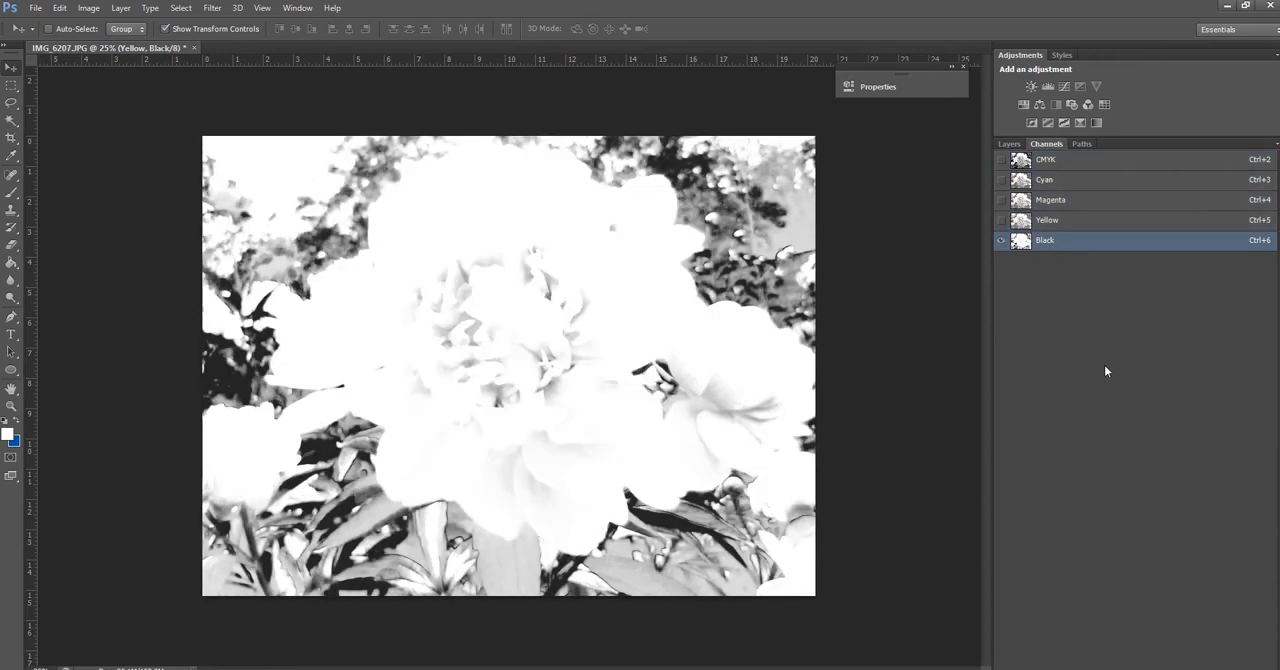
pyautogui.click(1009, 145)
pyautogui.click(1004, 276)
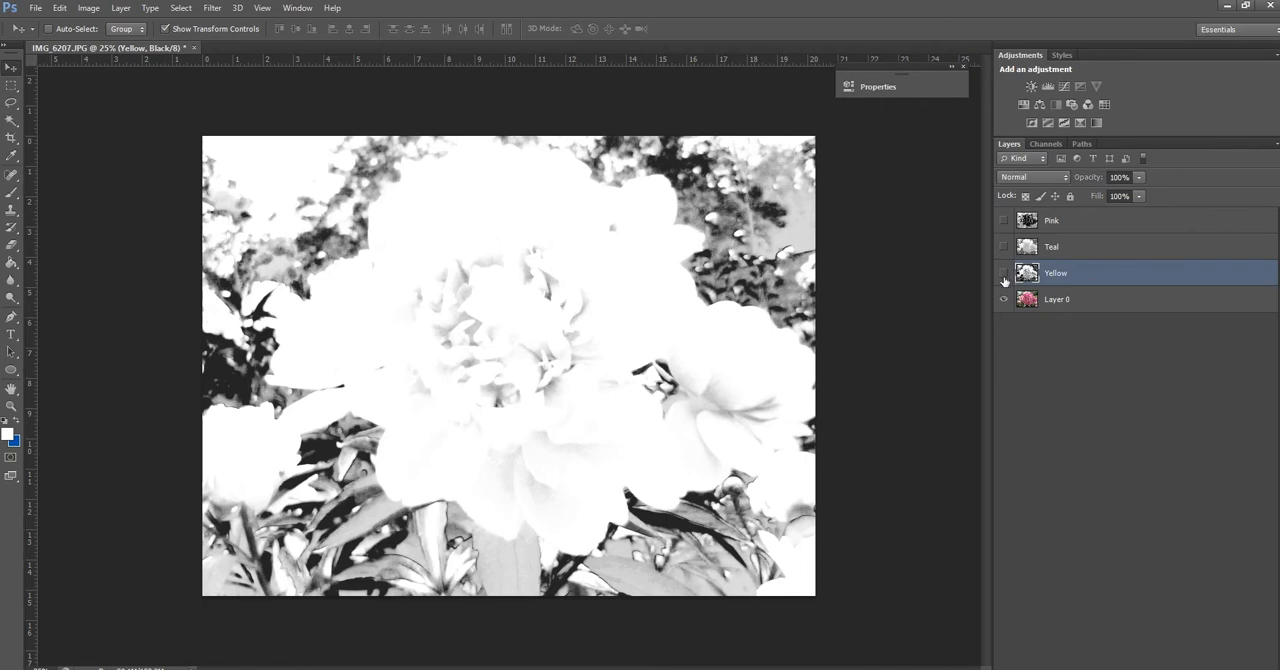
pyautogui.click(1046, 302)
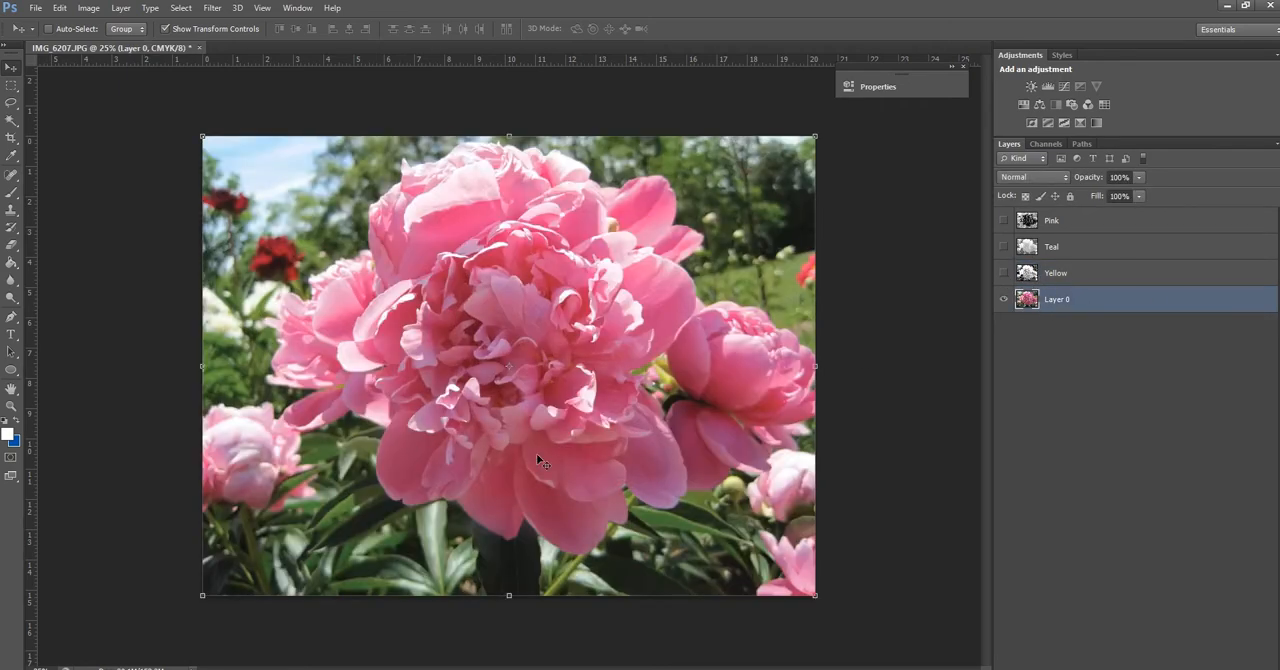
# View Layer 0's Black channel on its own and compare it with the list of layers already made
pyautogui.click(1053, 143)
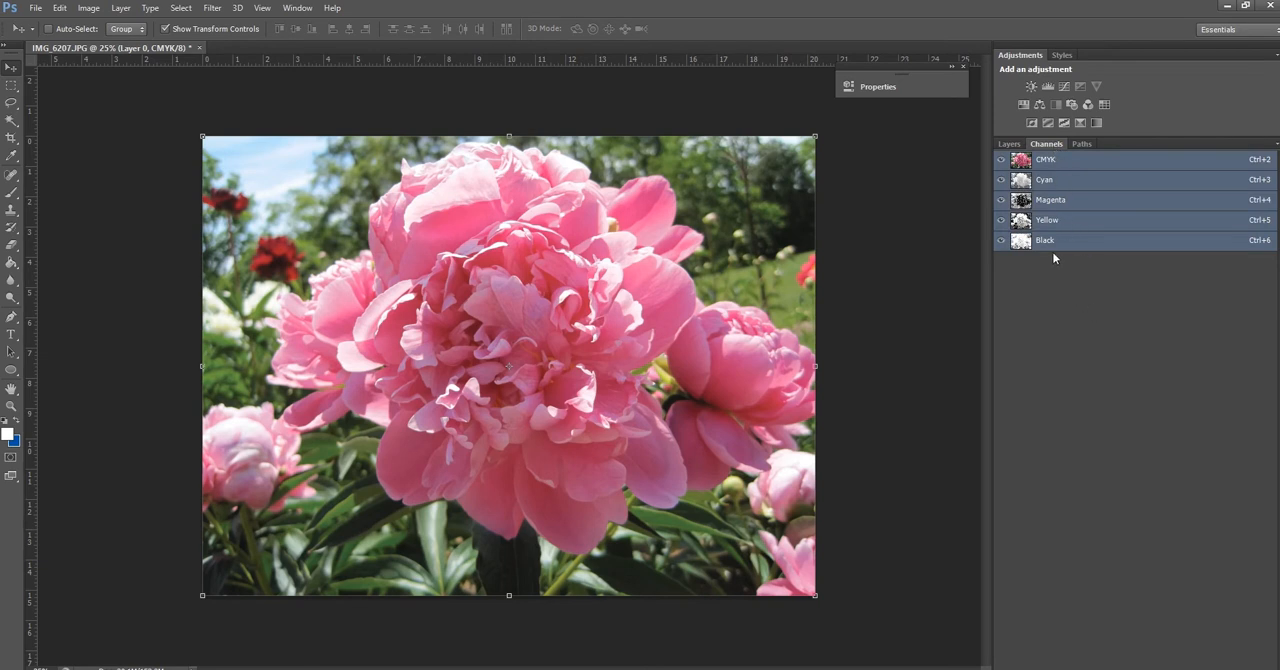
pyautogui.click(1048, 241)
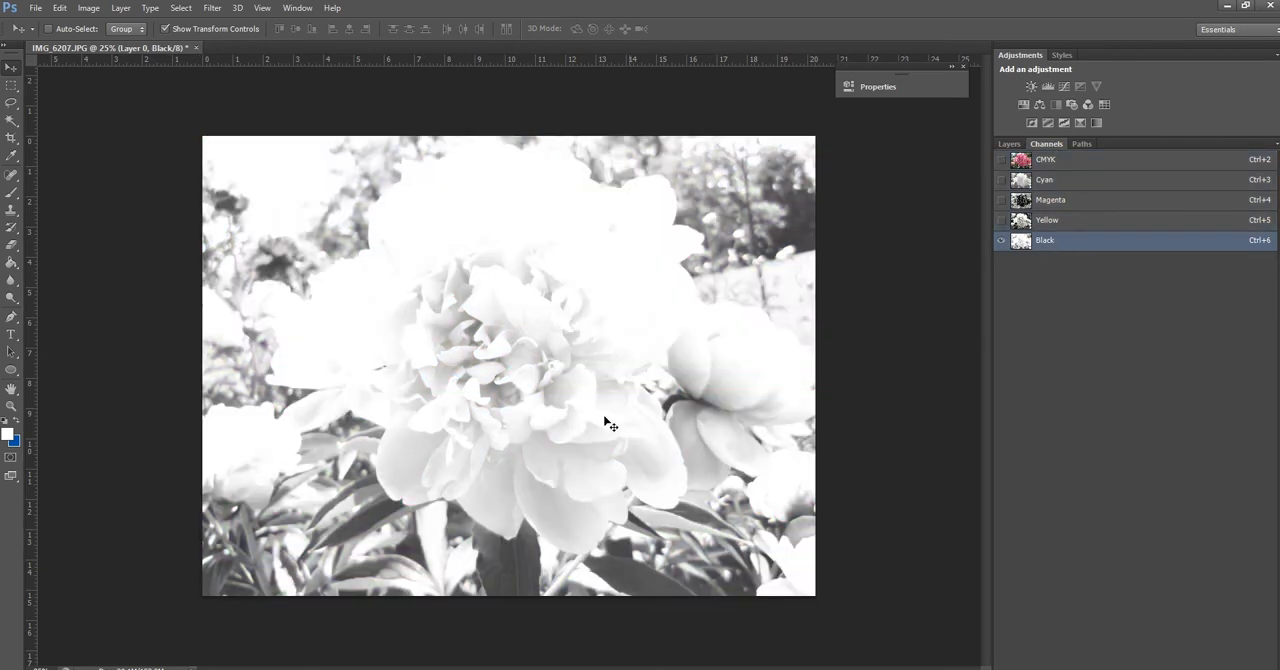
pyautogui.click(1010, 144)
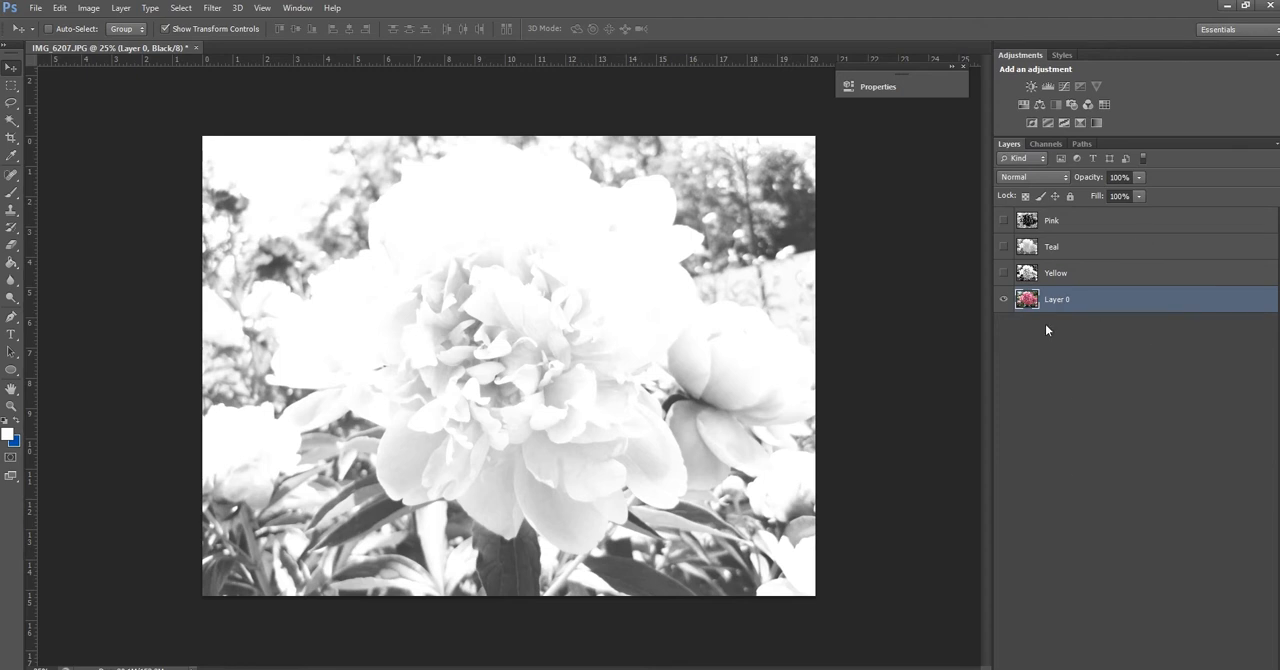
pyautogui.click(1046, 146)
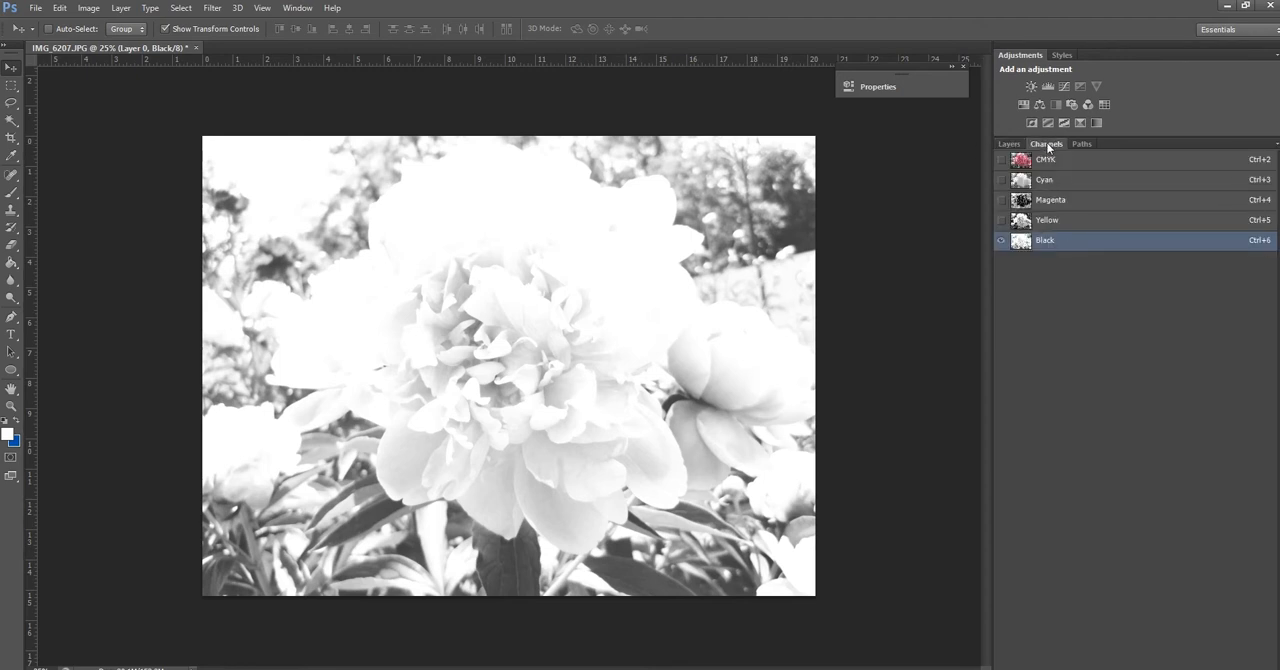
pyautogui.click(1010, 144)
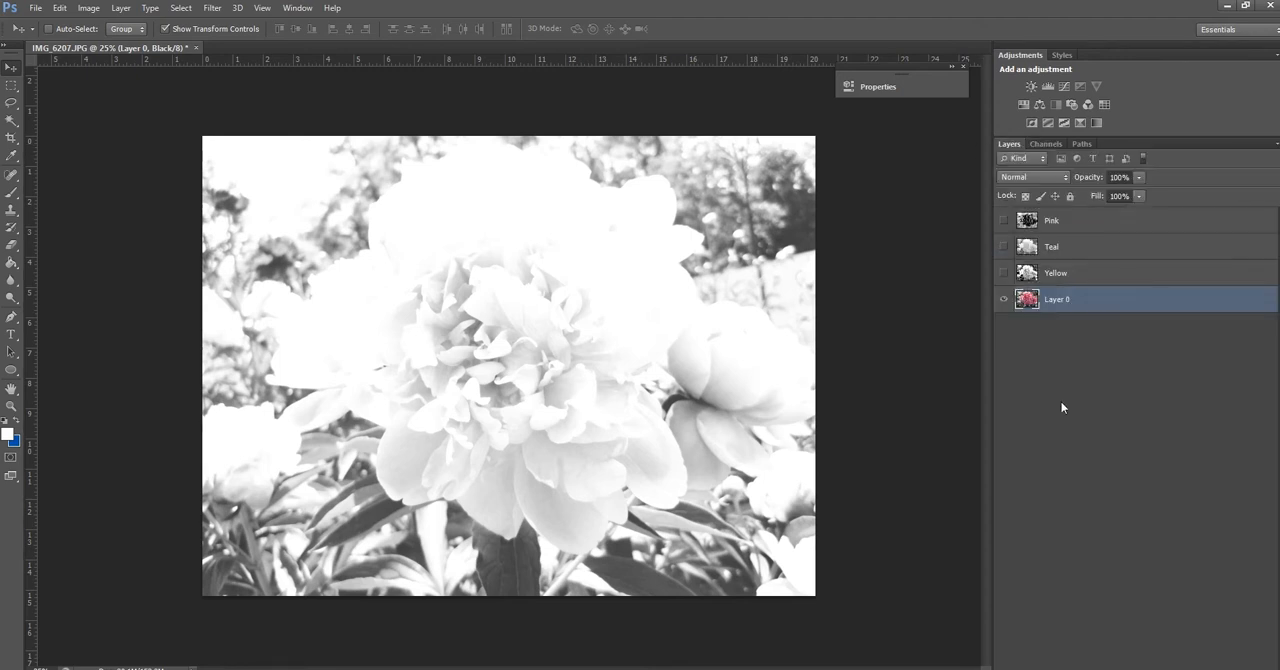
# Make the Pink, Teal and Yellow layers visible again
pyautogui.click(1066, 224)
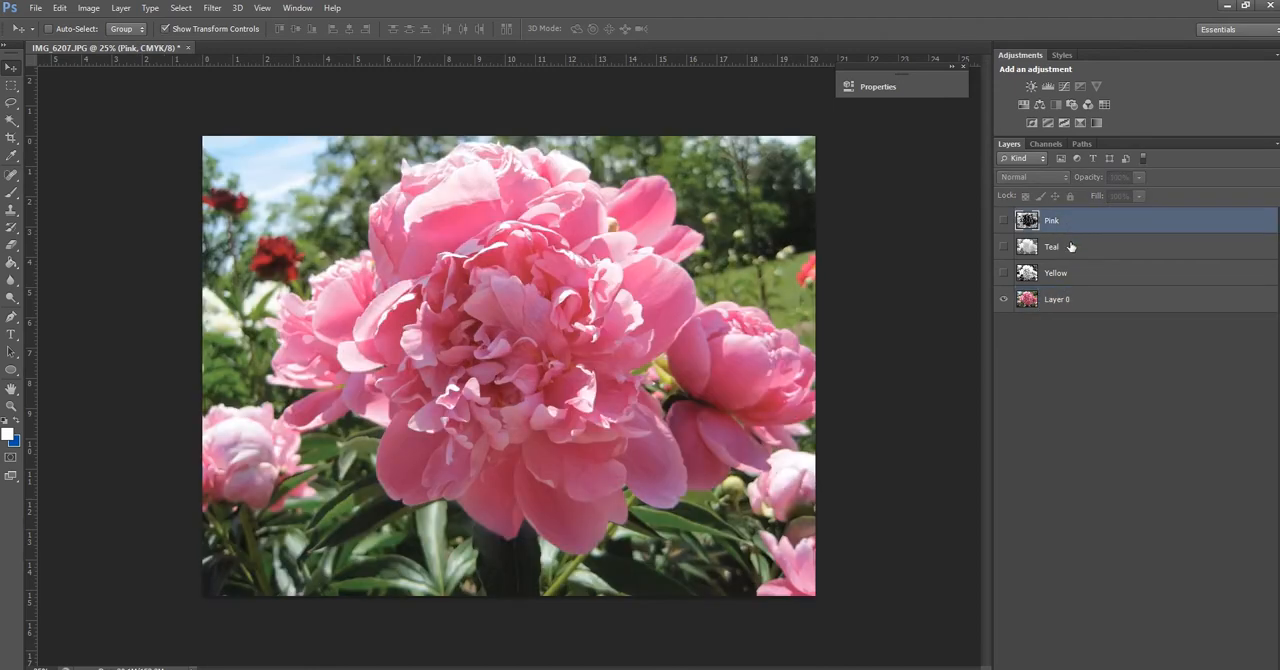
pyautogui.click(1070, 254)
pyautogui.click(1072, 280)
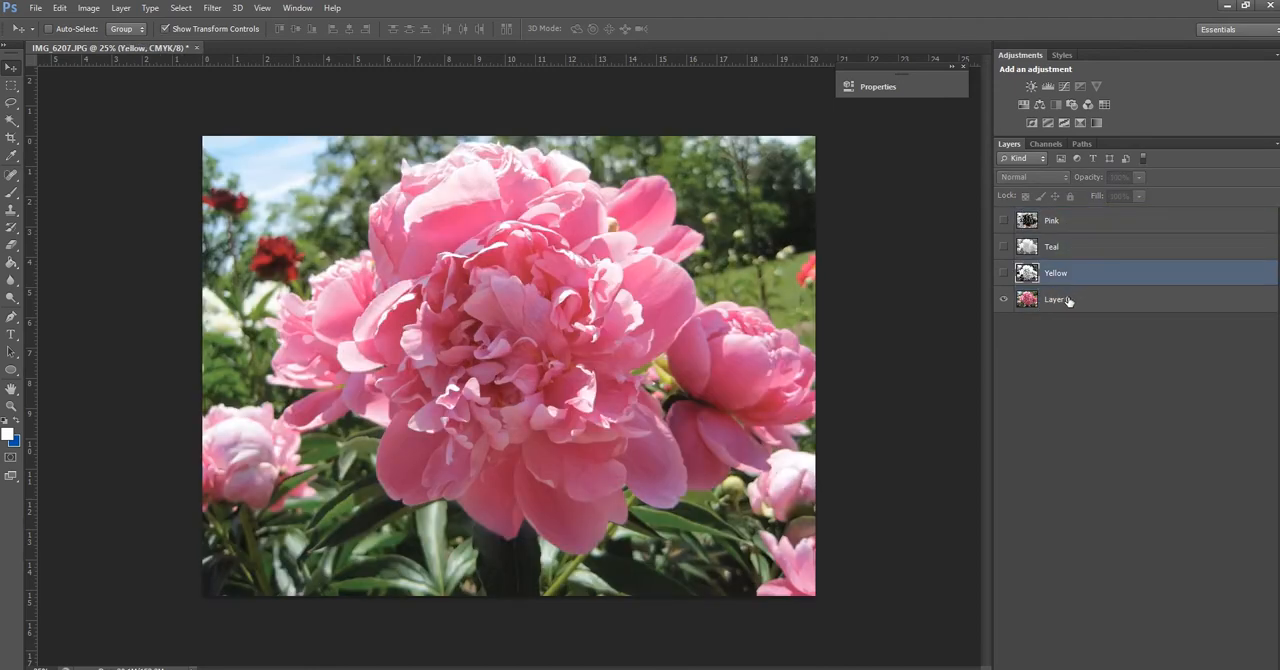
pyautogui.click(1004, 302)
pyautogui.click(1004, 300)
pyautogui.click(1003, 220)
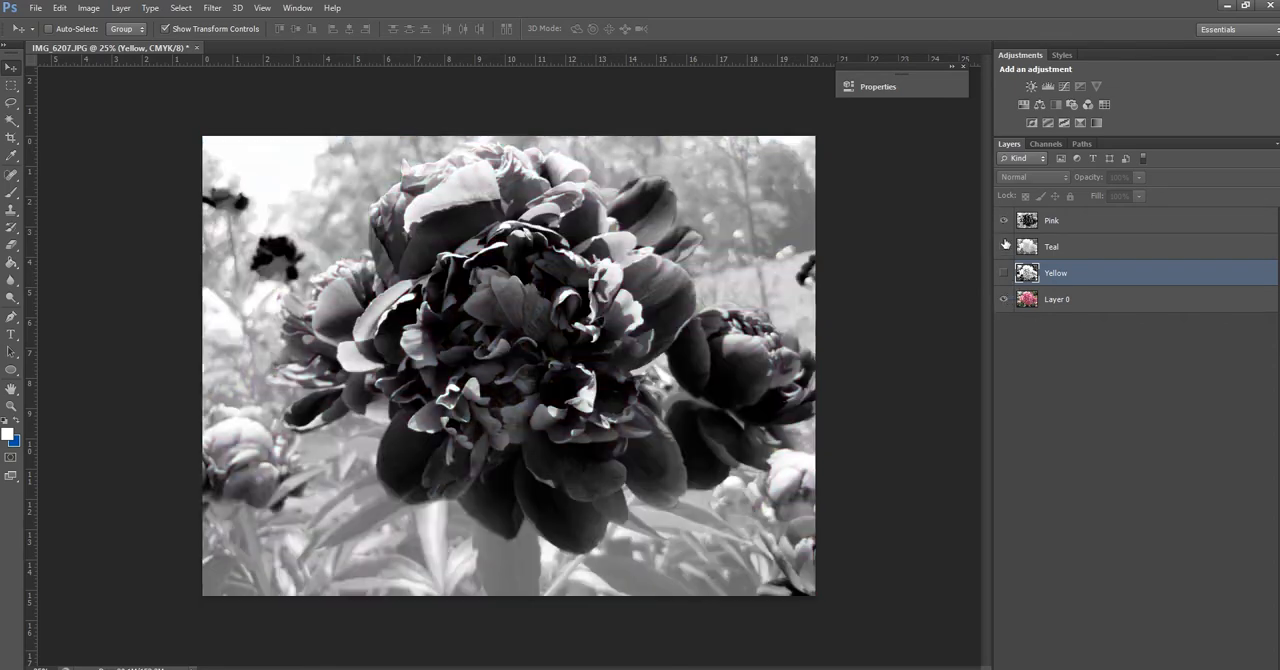
pyautogui.click(1003, 246)
pyautogui.click(1003, 273)
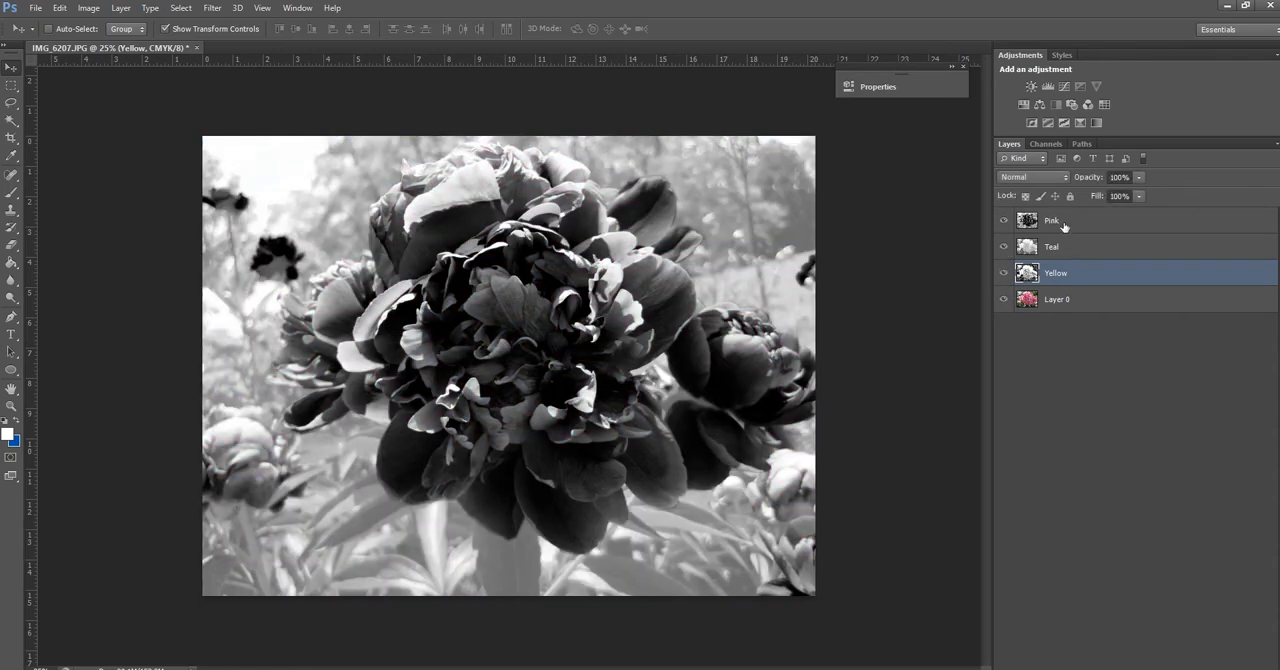
# Hide Layer 0 and step through the Pink, Teal and Yellow layers
pyautogui.click(1060, 253)
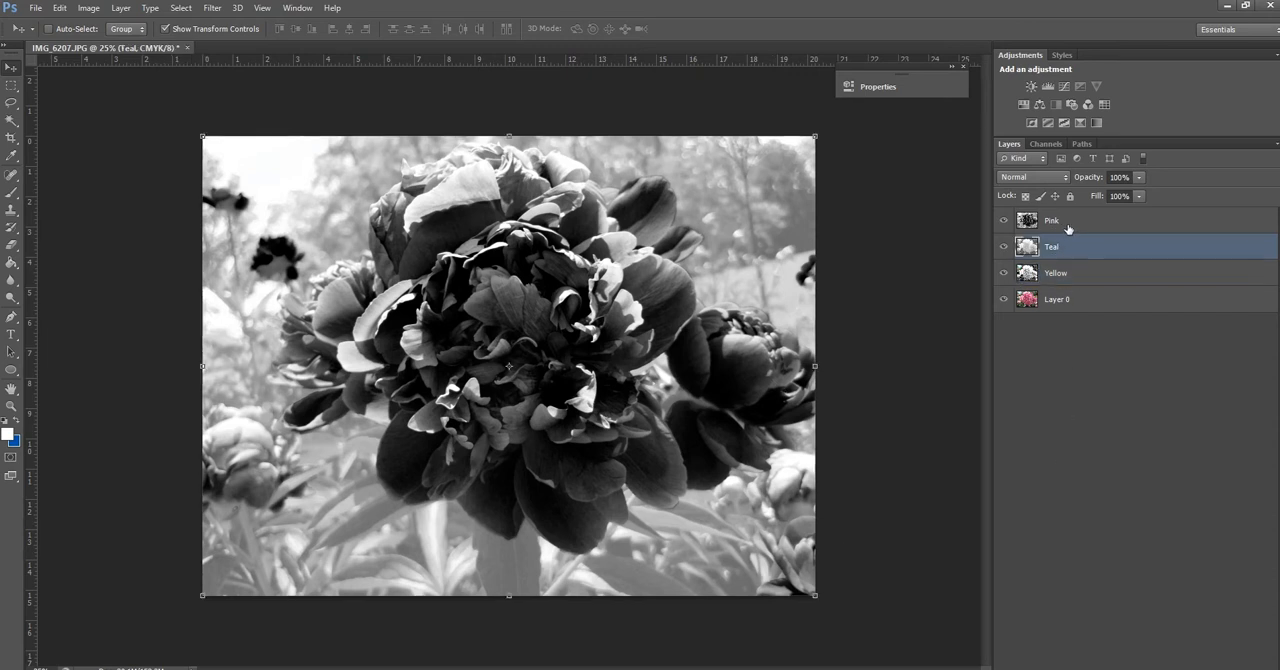
pyautogui.click(1068, 229)
pyautogui.click(1077, 255)
pyautogui.click(1082, 278)
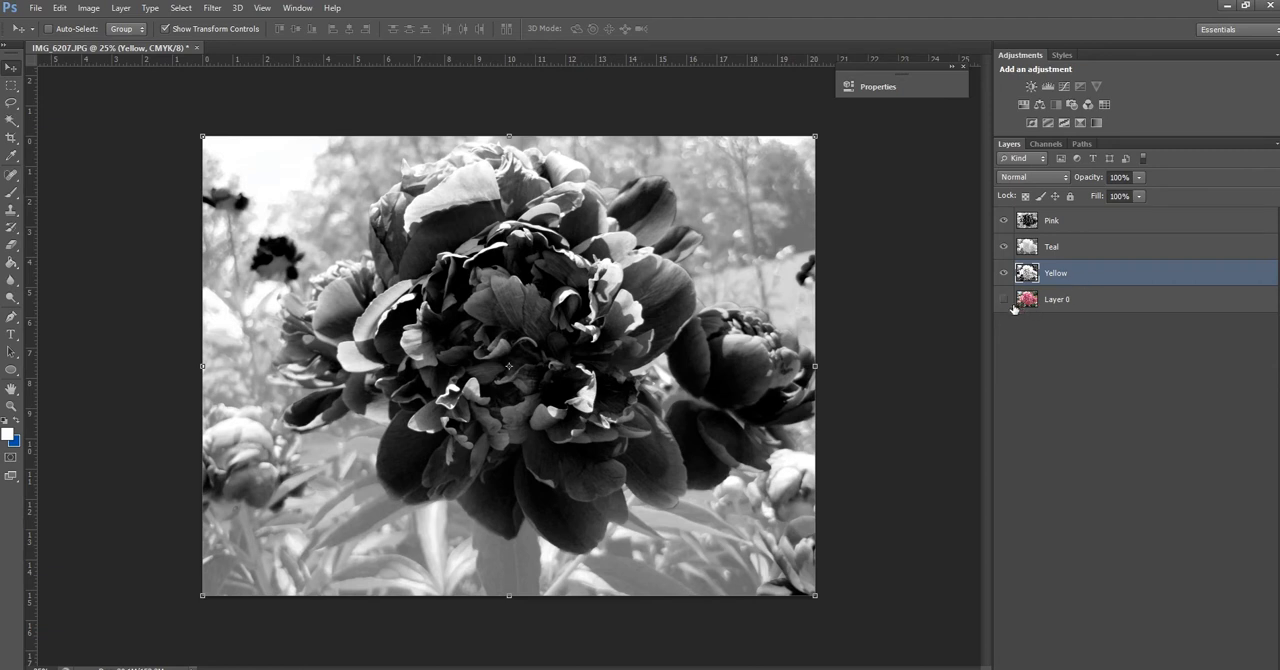
pyautogui.click(1103, 226)
pyautogui.click(1100, 250)
pyautogui.click(1110, 264)
pyautogui.click(1108, 250)
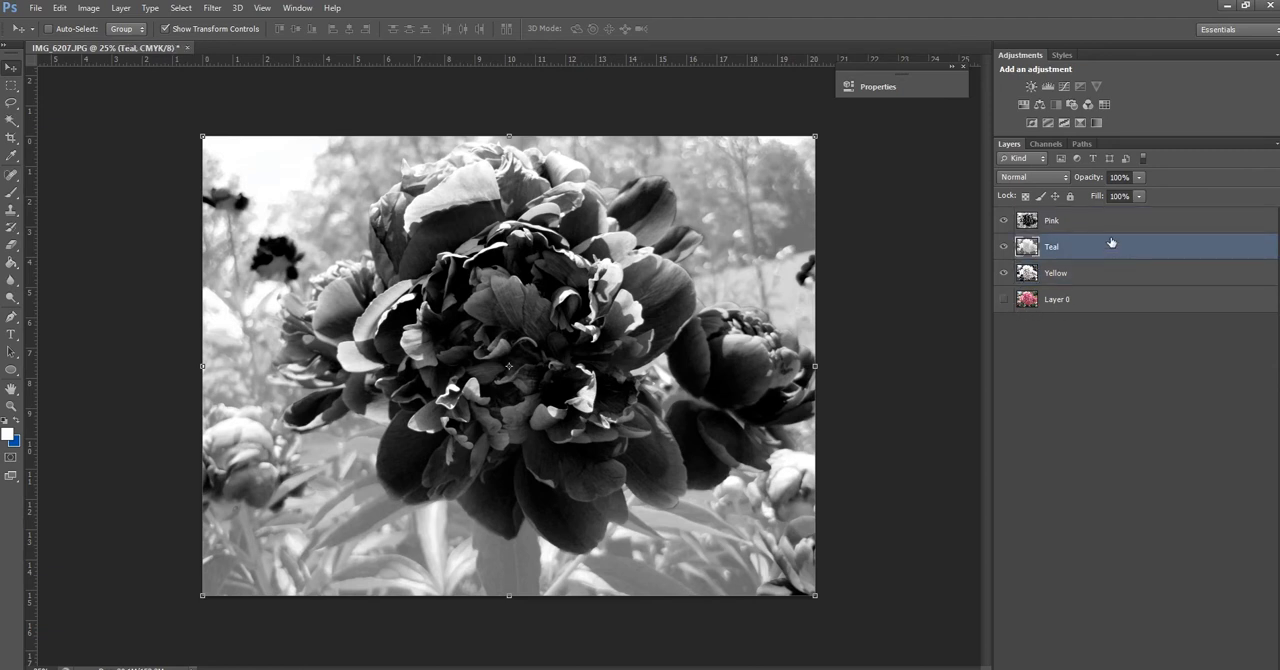
pyautogui.click(1111, 230)
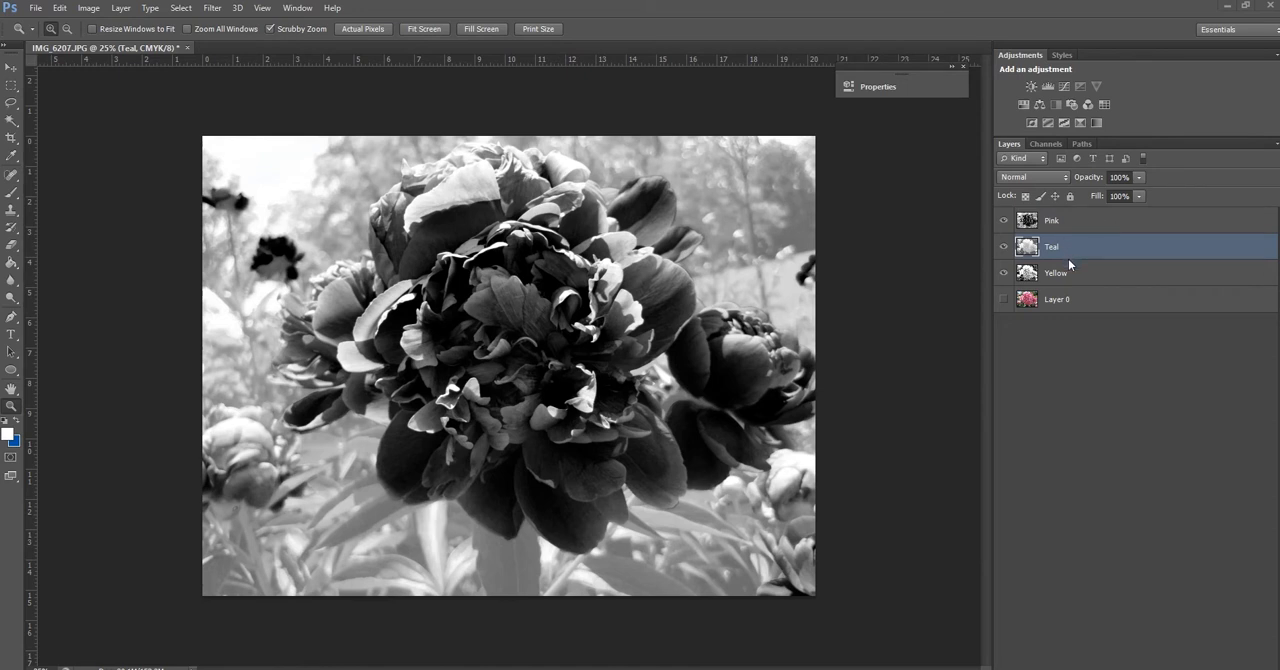
# Duplicate the Pink layer into a new document, naming both the layer and the document Pink
pyautogui.click(1050, 222)
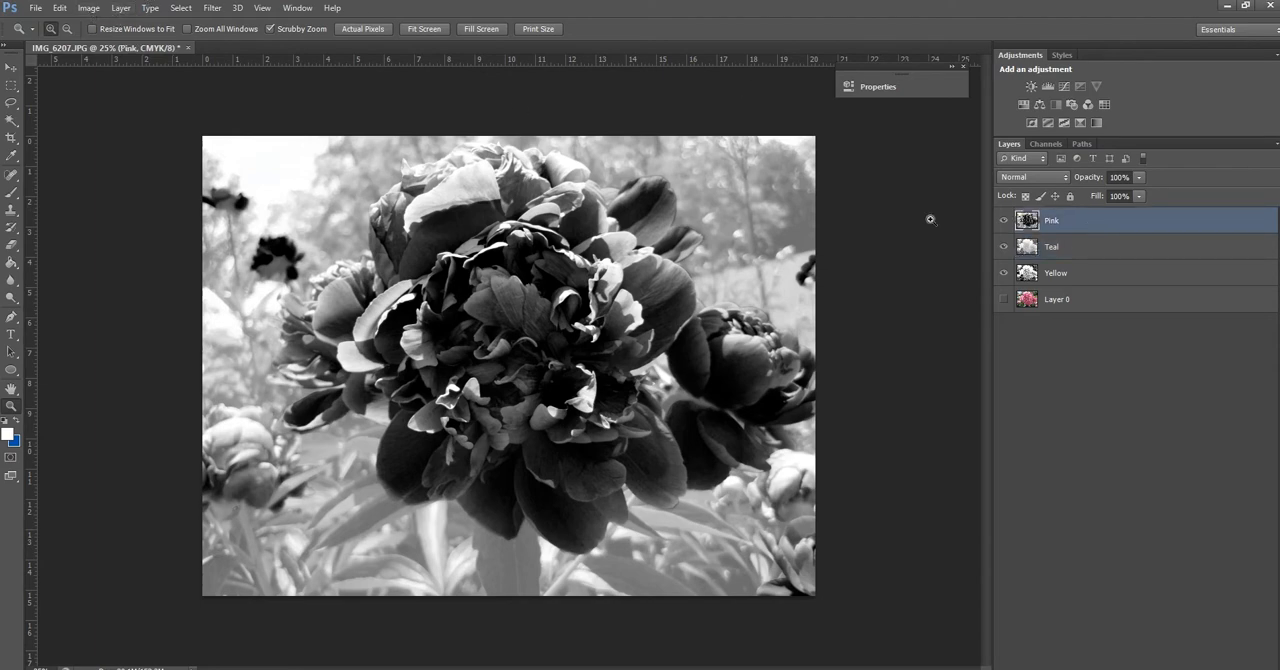
pyautogui.click(120, 7)
pyautogui.click(160, 41)
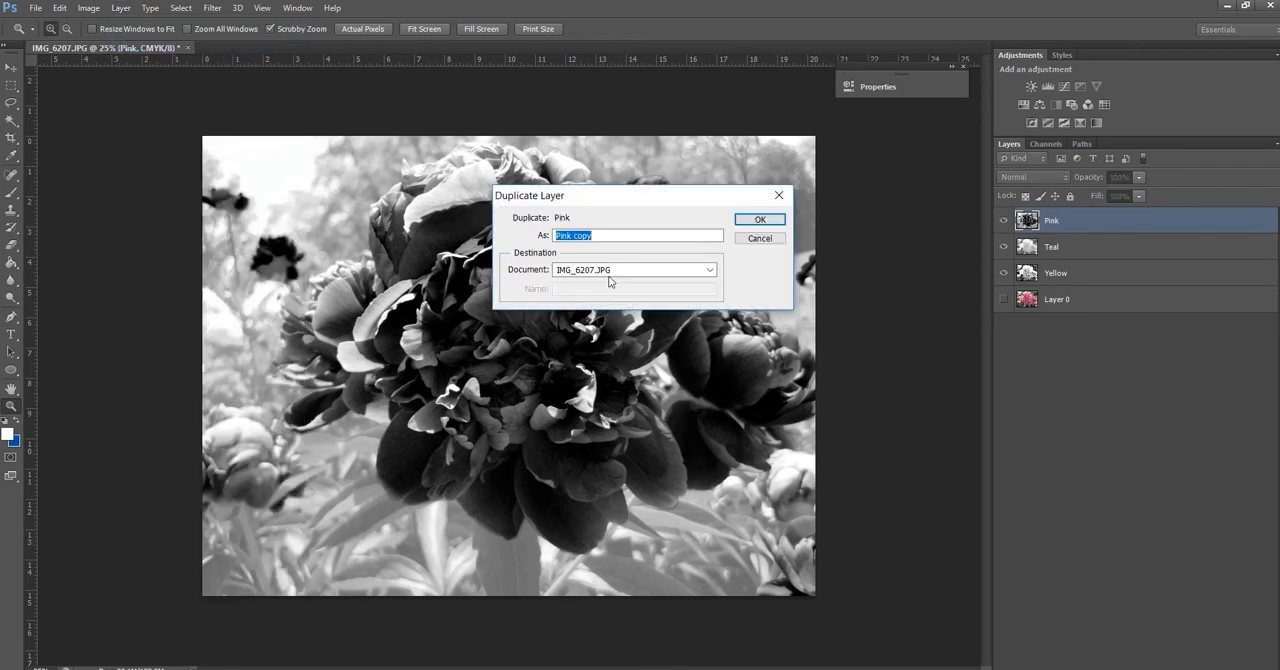
pyautogui.click(609, 275)
pyautogui.click(606, 296)
pyautogui.click(625, 288)
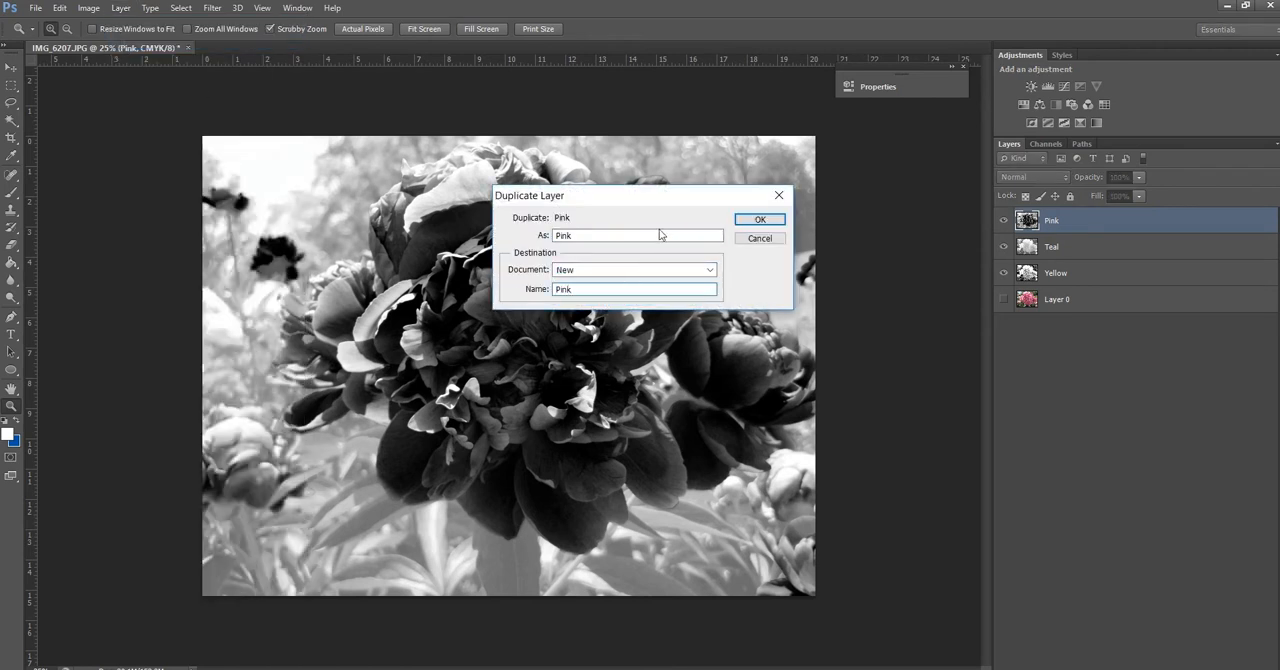
pyautogui.click(760, 219)
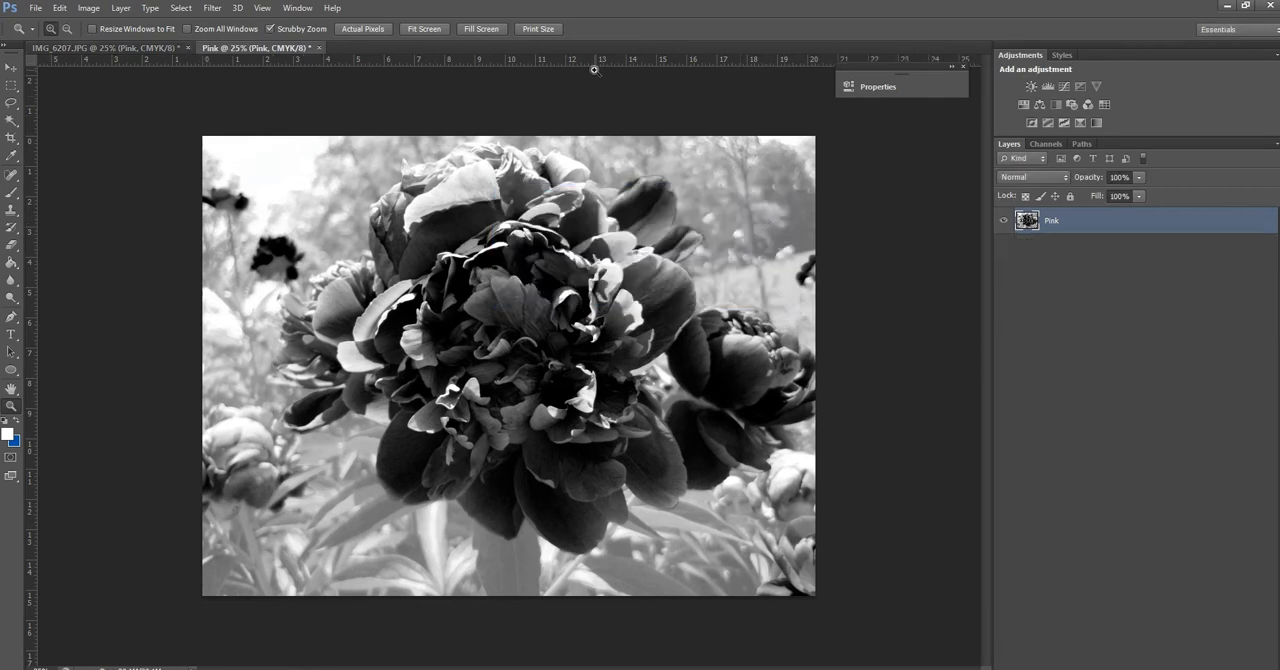
# Convert the new Pink document to Grayscale mode, discarding its colour information
pyautogui.click(88, 7)
pyautogui.moveTo(99, 30)
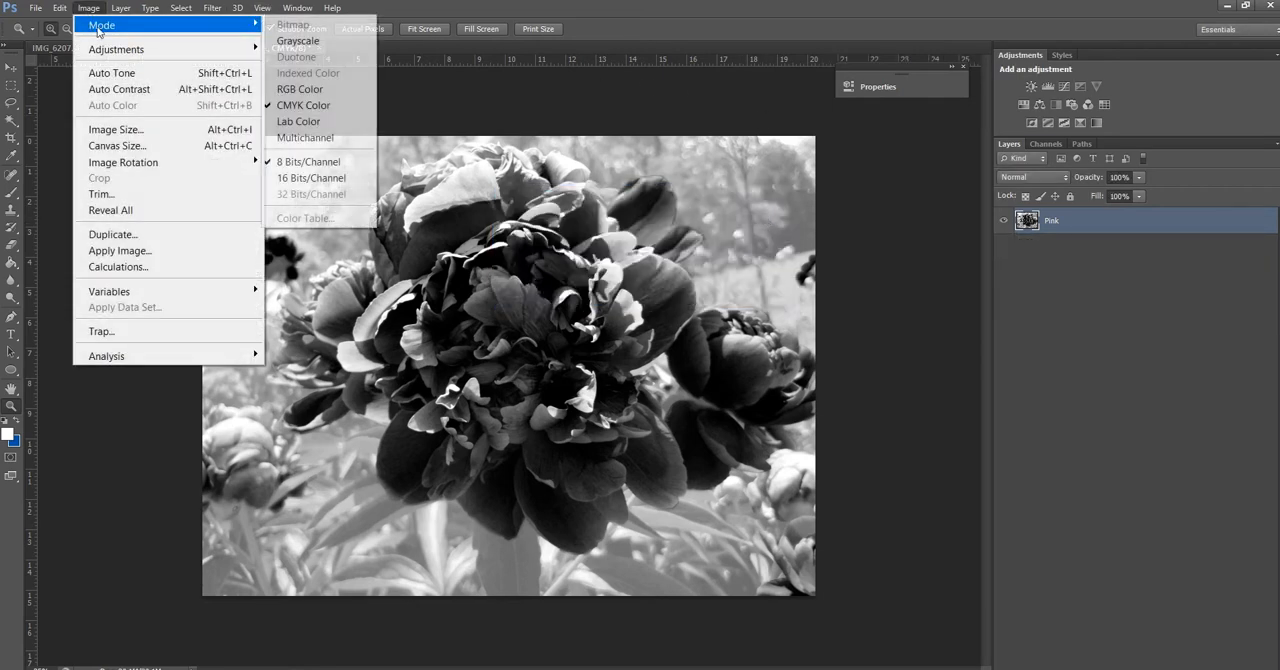
pyautogui.click(298, 40)
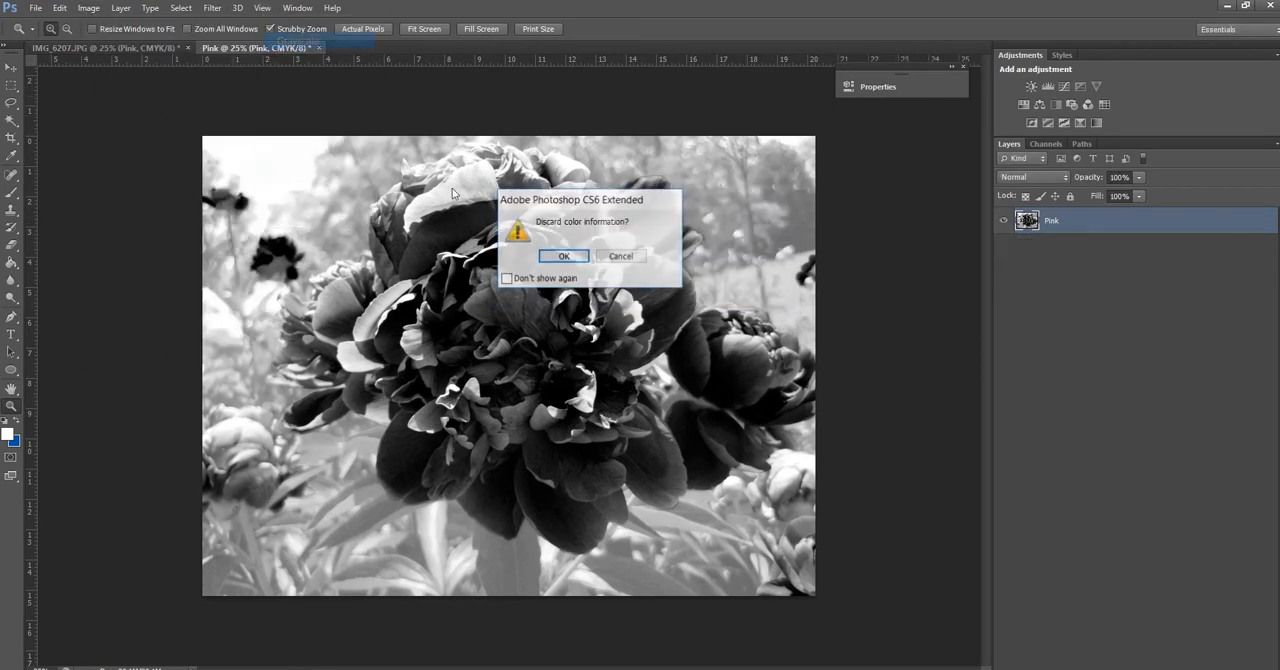
pyautogui.click(565, 257)
# Set up the Pink document's conversion to Bitmap mode with 180 pixels/inch output and the Halftone Screen method
pyautogui.click(88, 7)
pyautogui.moveTo(97, 30)
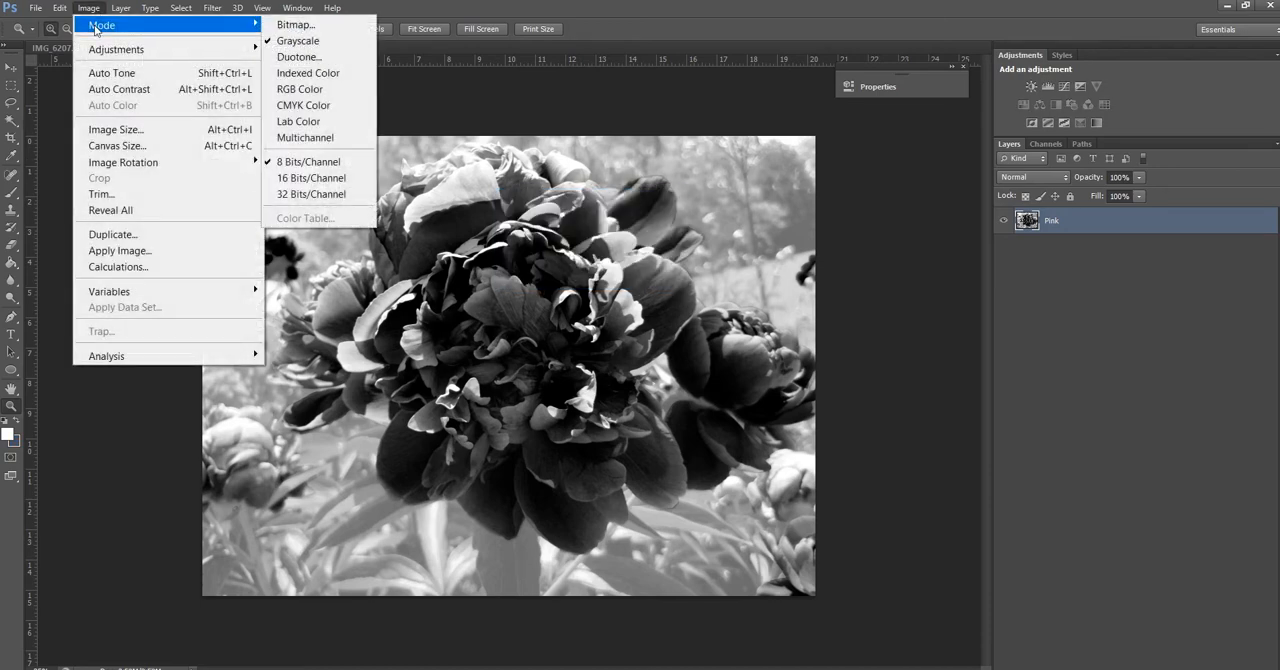
pyautogui.click(300, 24)
pyautogui.click(553, 257)
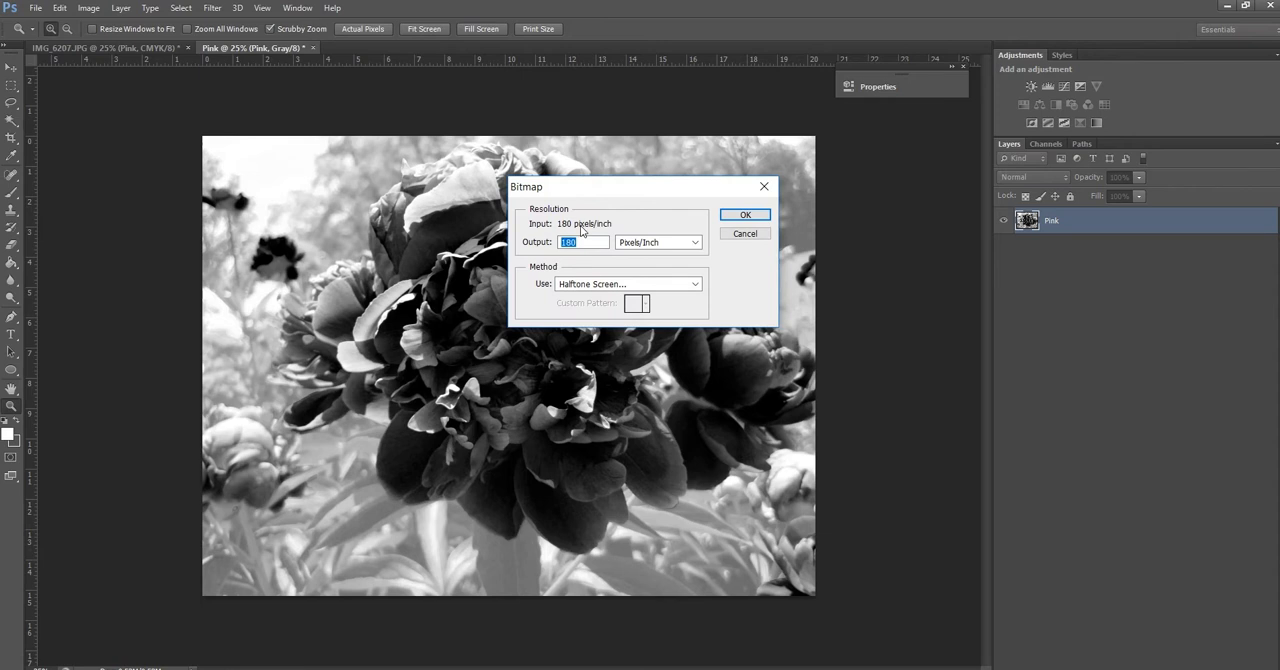
pyautogui.click(612, 286)
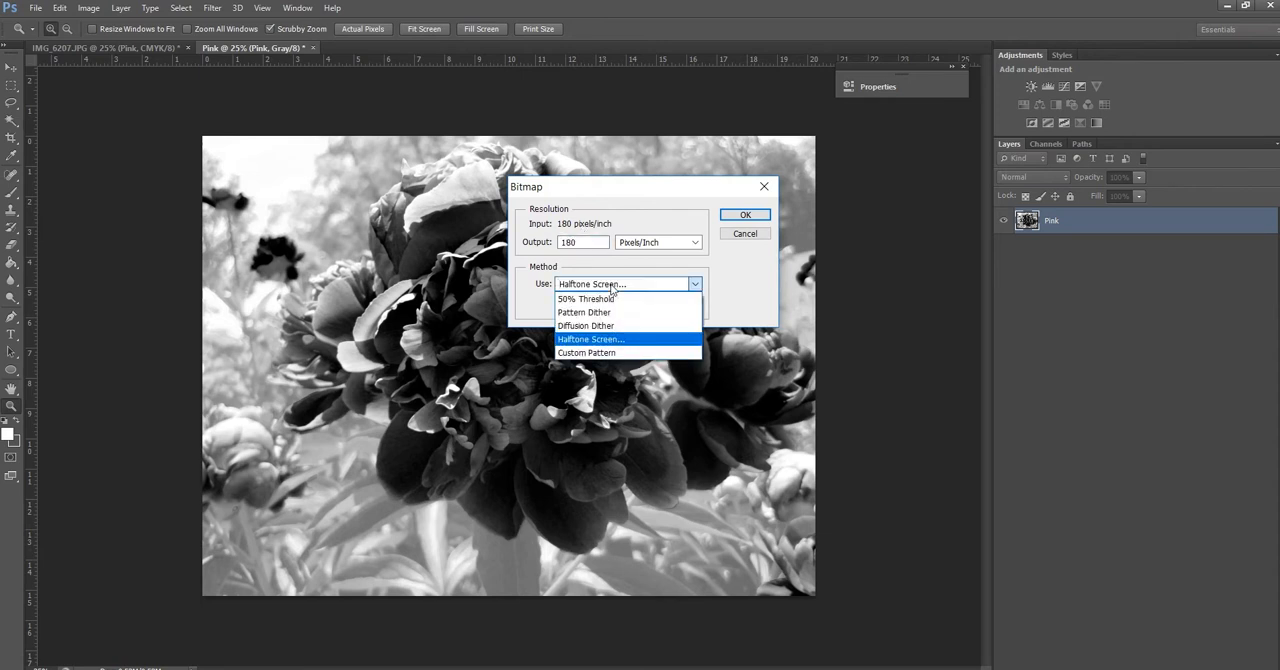
pyautogui.click(596, 341)
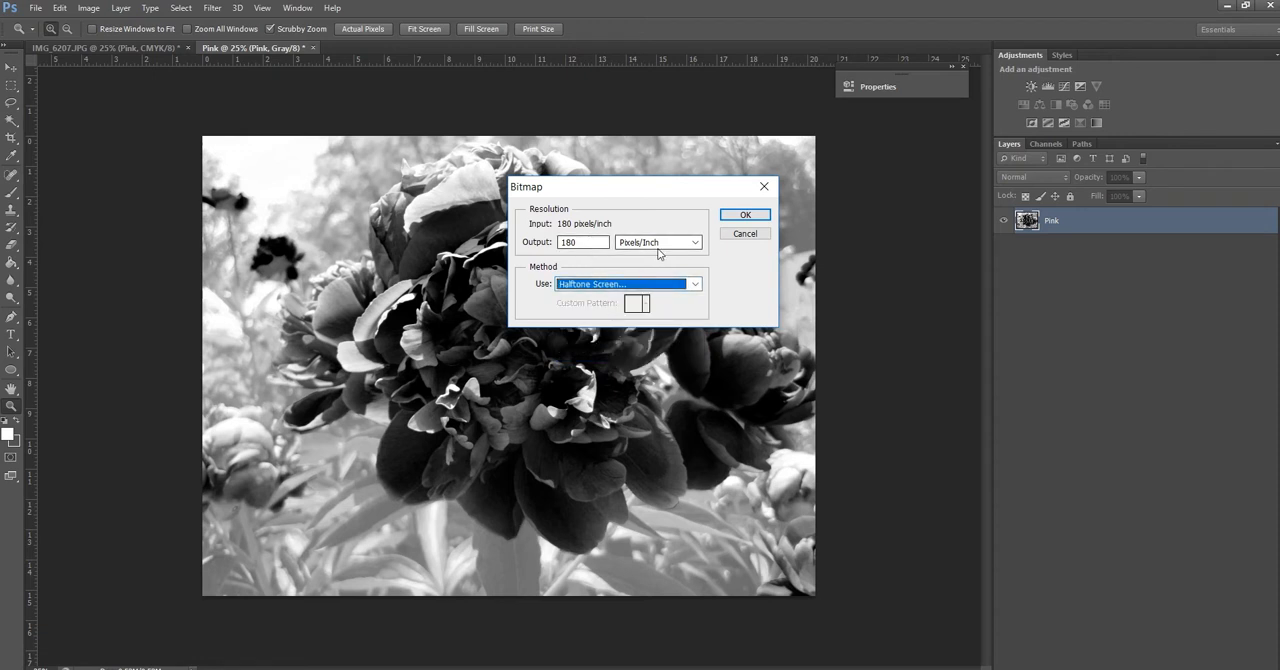
pyautogui.click(754, 216)
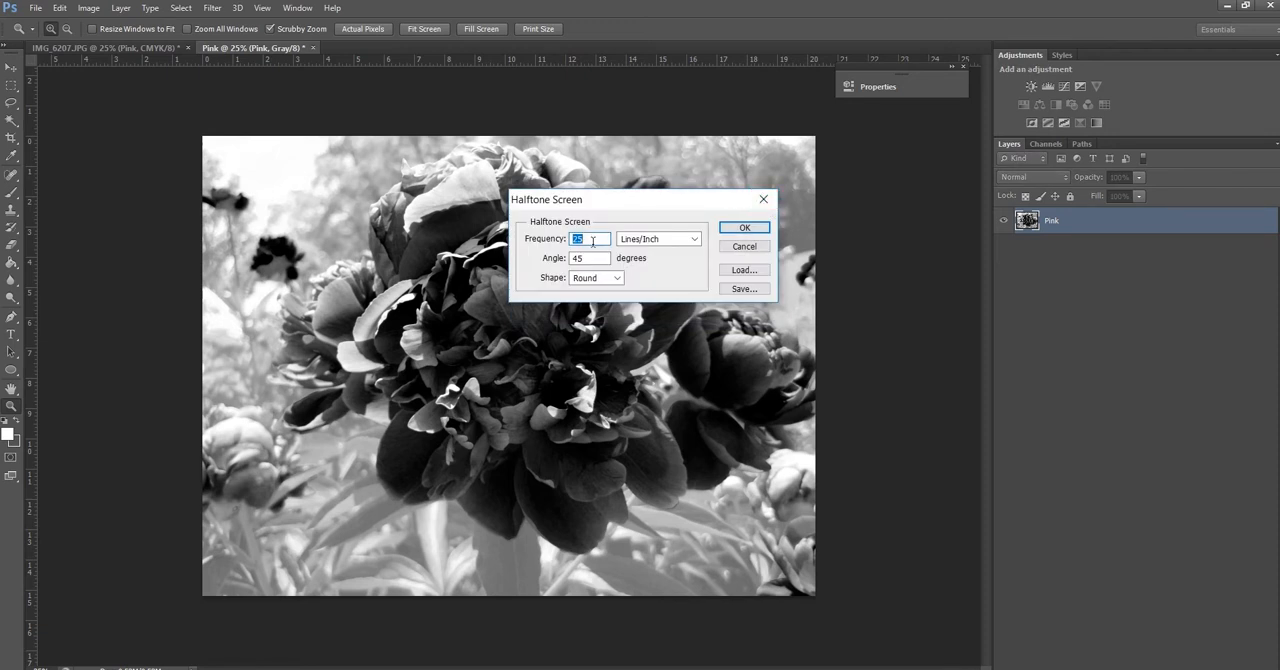
# Apply a round halftone screen at 25 lines/inch and 45 degrees to the Pink document and inspect the dots up close
pyautogui.click(595, 278)
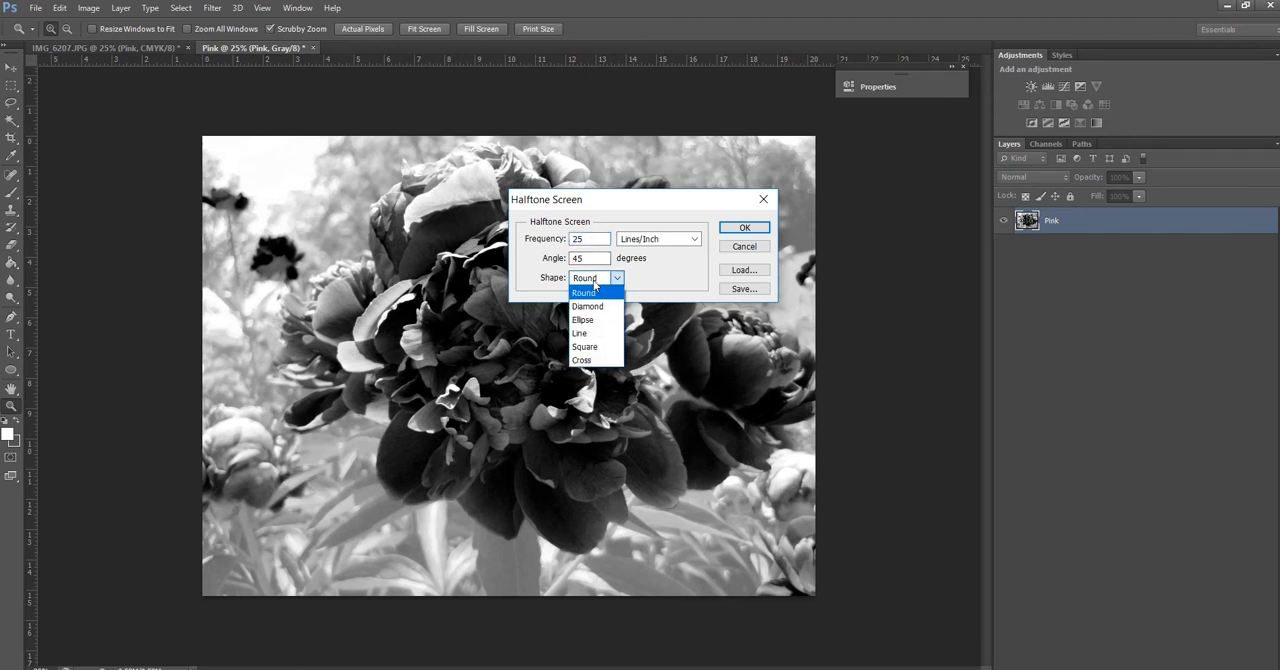
pyautogui.click(594, 292)
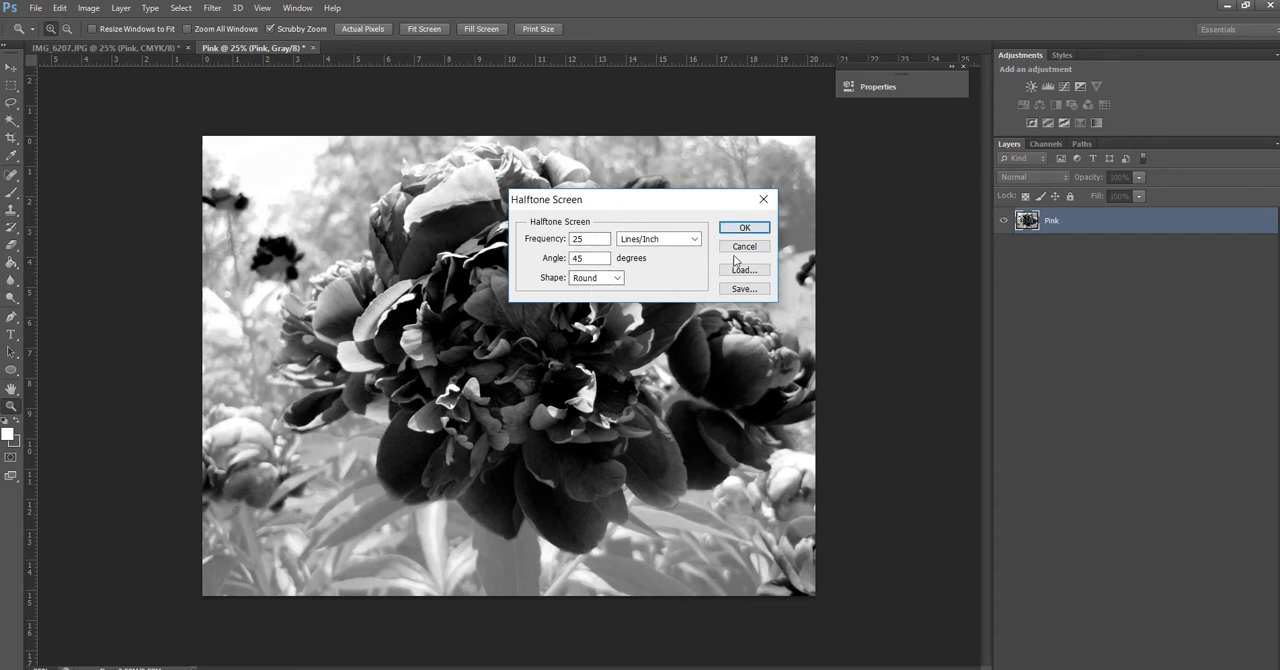
pyautogui.click(758, 228)
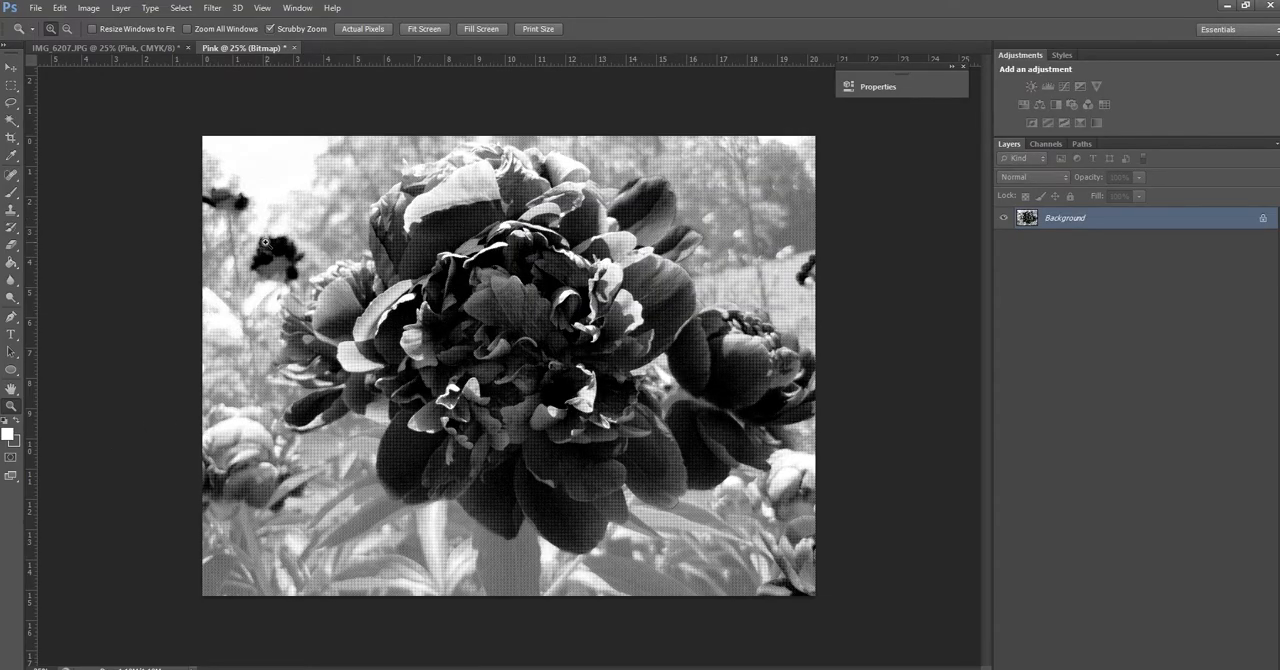
pyautogui.moveTo(241, 212); pyautogui.dragTo(358, 323)
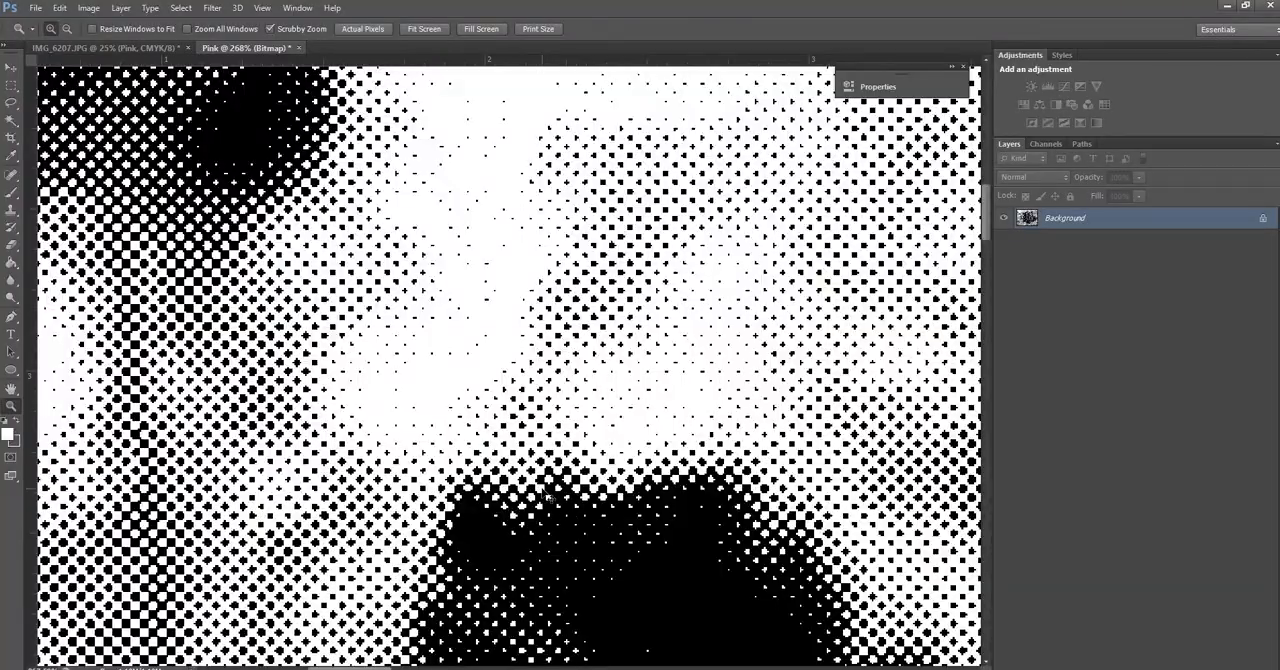
pyautogui.hotkey('ctrl', '-')
pyautogui.hotkey('ctrl', '-')
pyautogui.hotkey('ctrl', '-')
pyautogui.hotkey('ctrl', '-')
pyautogui.hotkey('ctrl', '-')
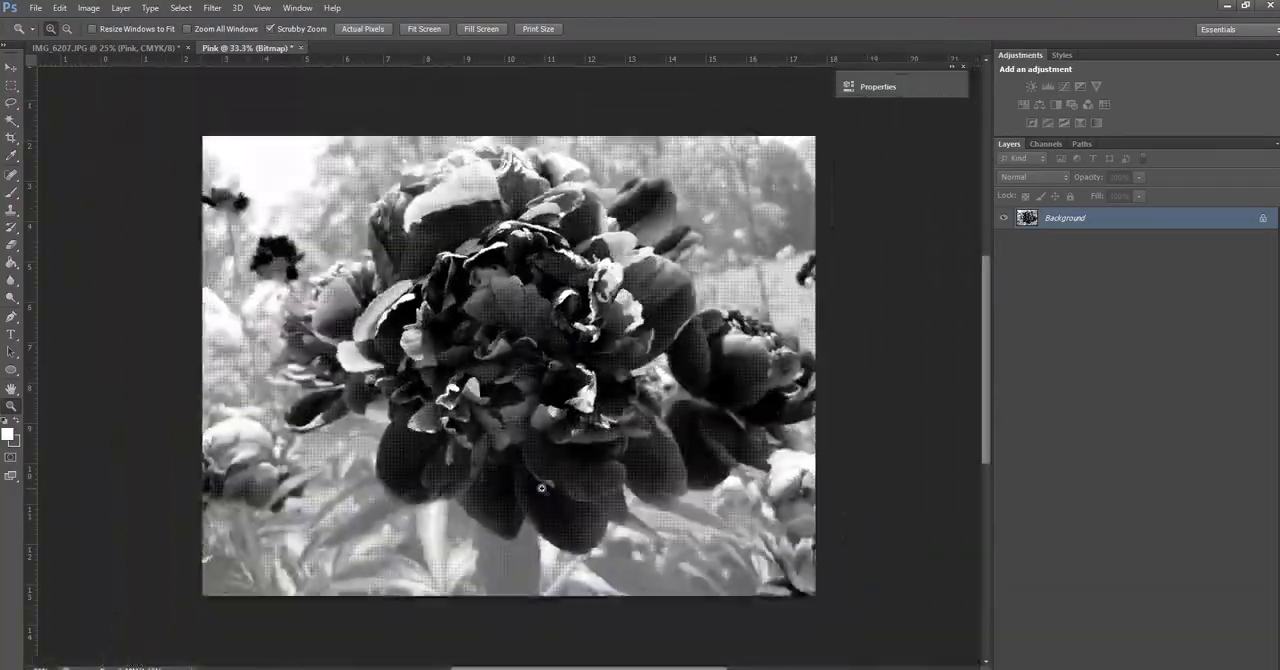
# Duplicate the Teal layer of IMG_6207.JPG into a new document, naming both the layer and the document Teal
pyautogui.click(123, 49)
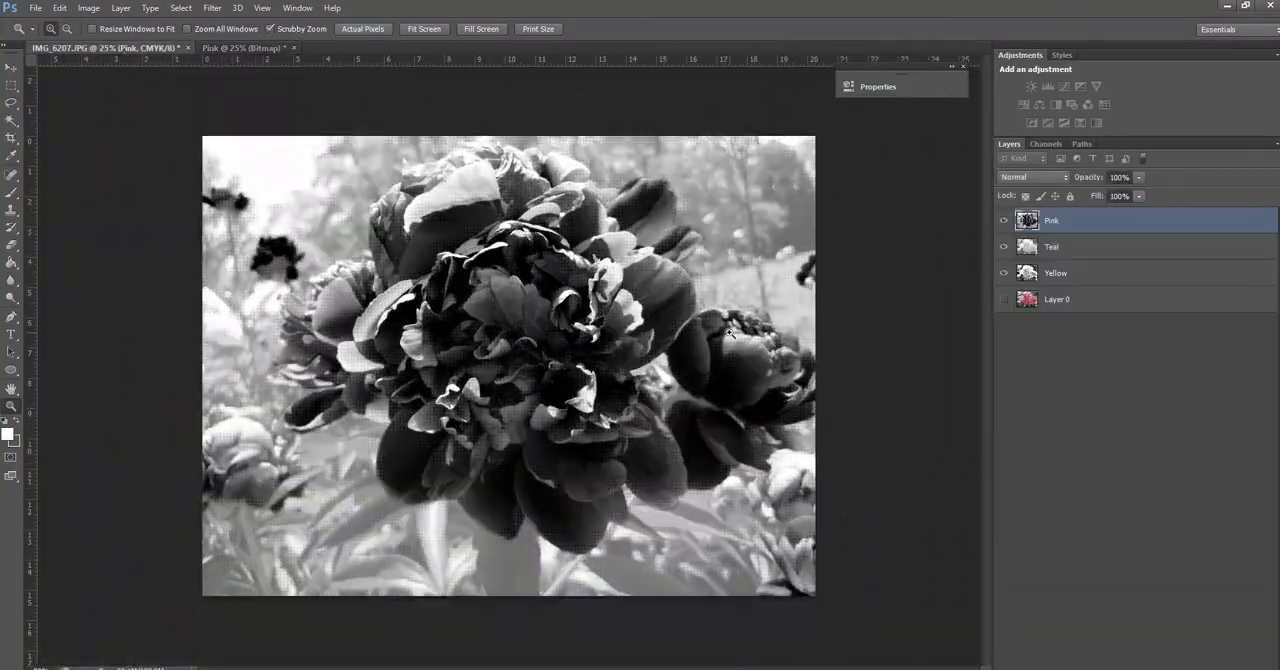
pyautogui.click(1062, 252)
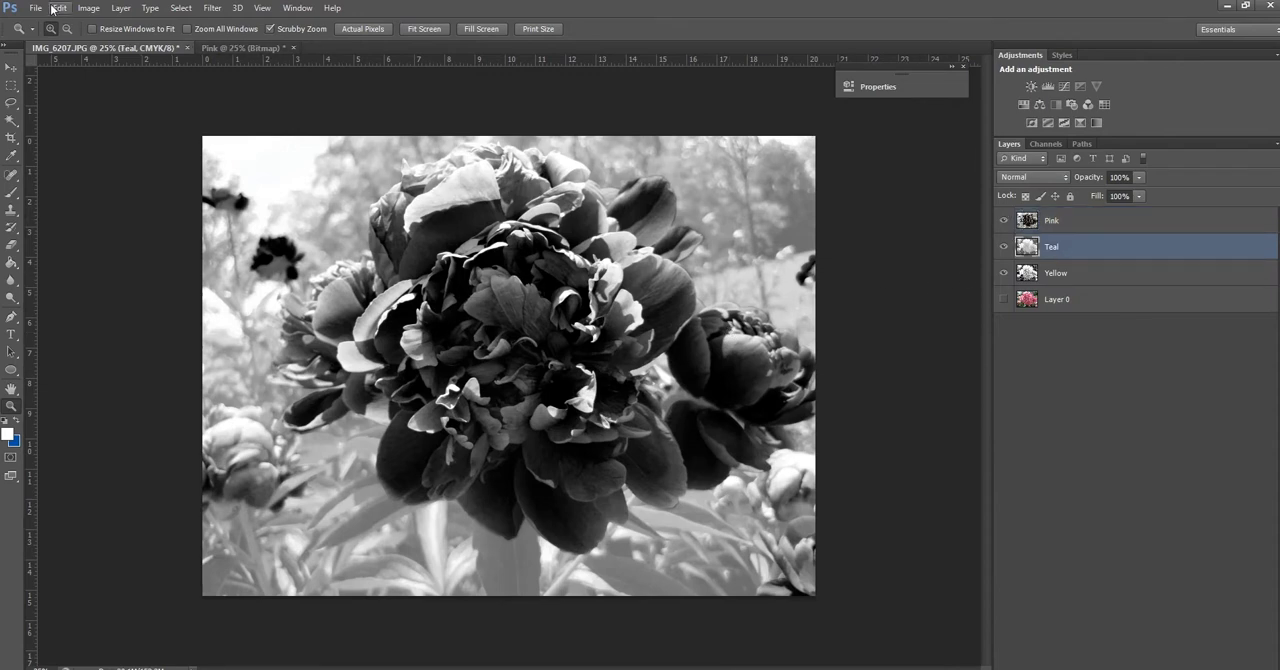
pyautogui.click(121, 8)
pyautogui.click(160, 48)
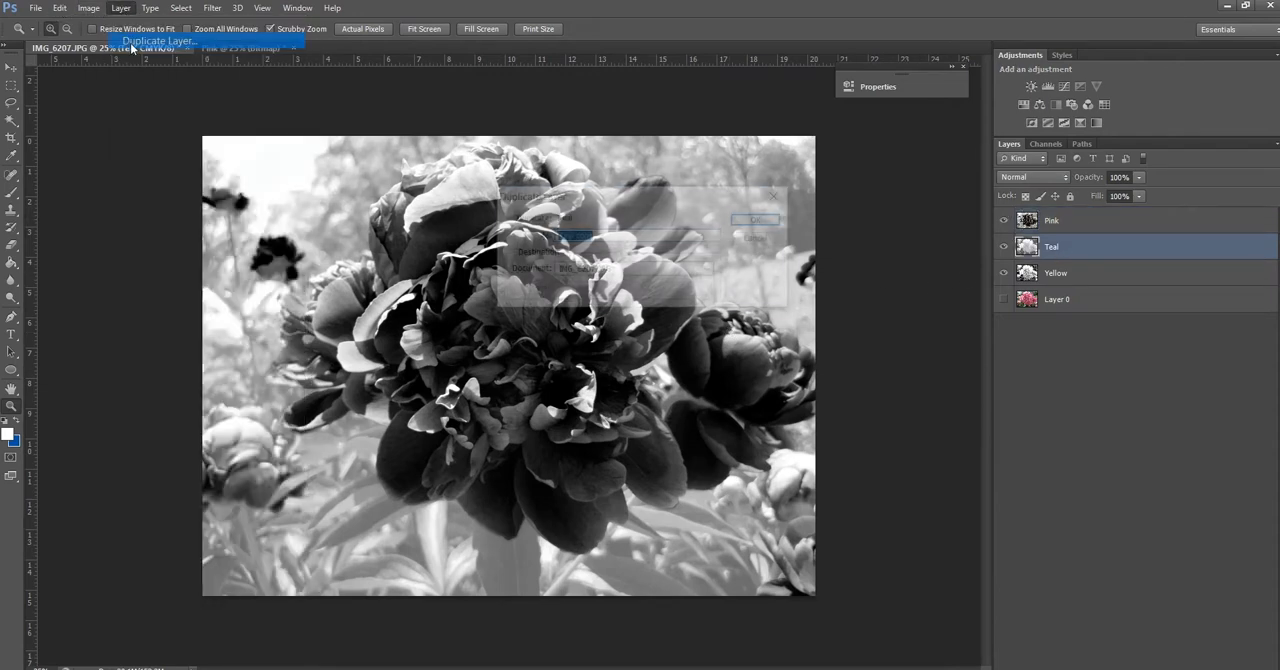
pyautogui.click(594, 271)
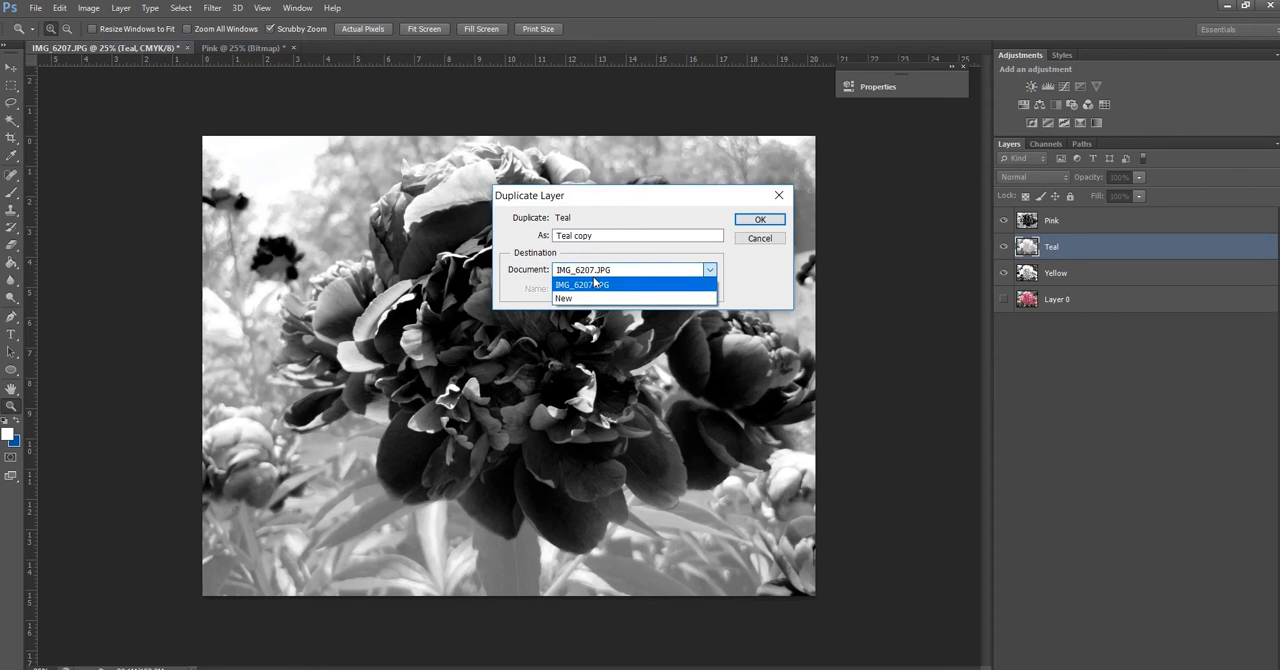
pyautogui.click(592, 298)
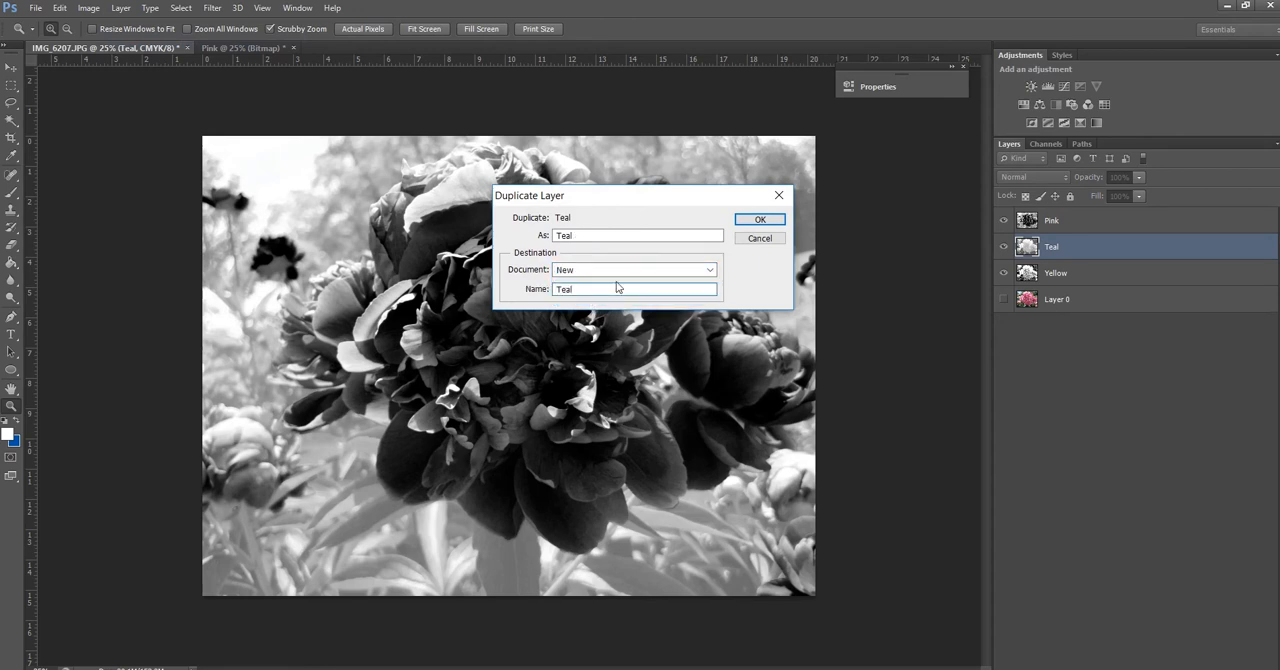
pyautogui.click(752, 218)
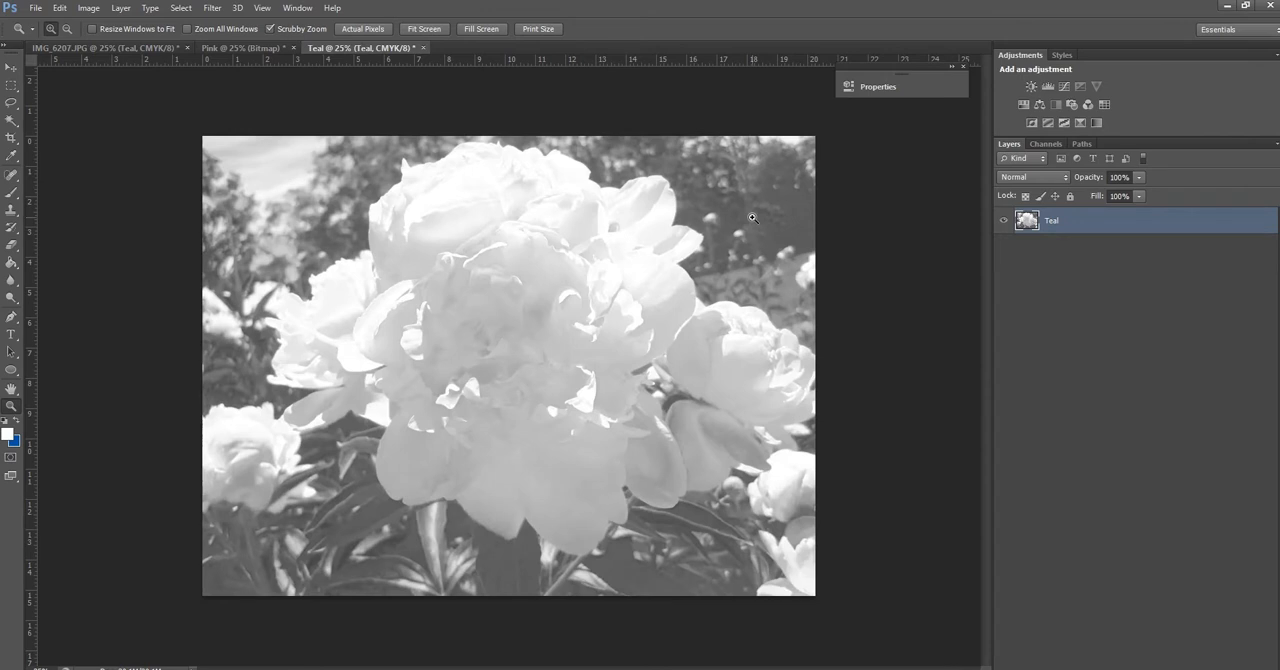
# Convert the new Teal document to Grayscale mode, discarding its colour information
pyautogui.click(88, 8)
pyautogui.moveTo(92, 26)
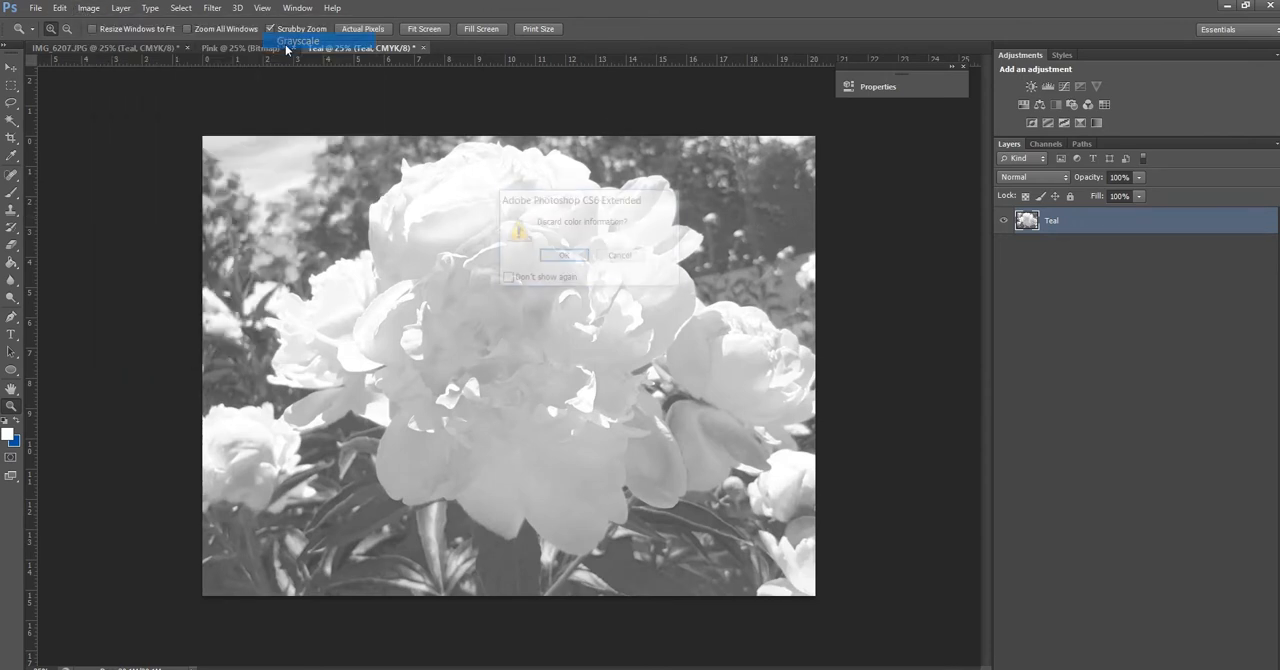
pyautogui.click(288, 43)
pyautogui.click(571, 262)
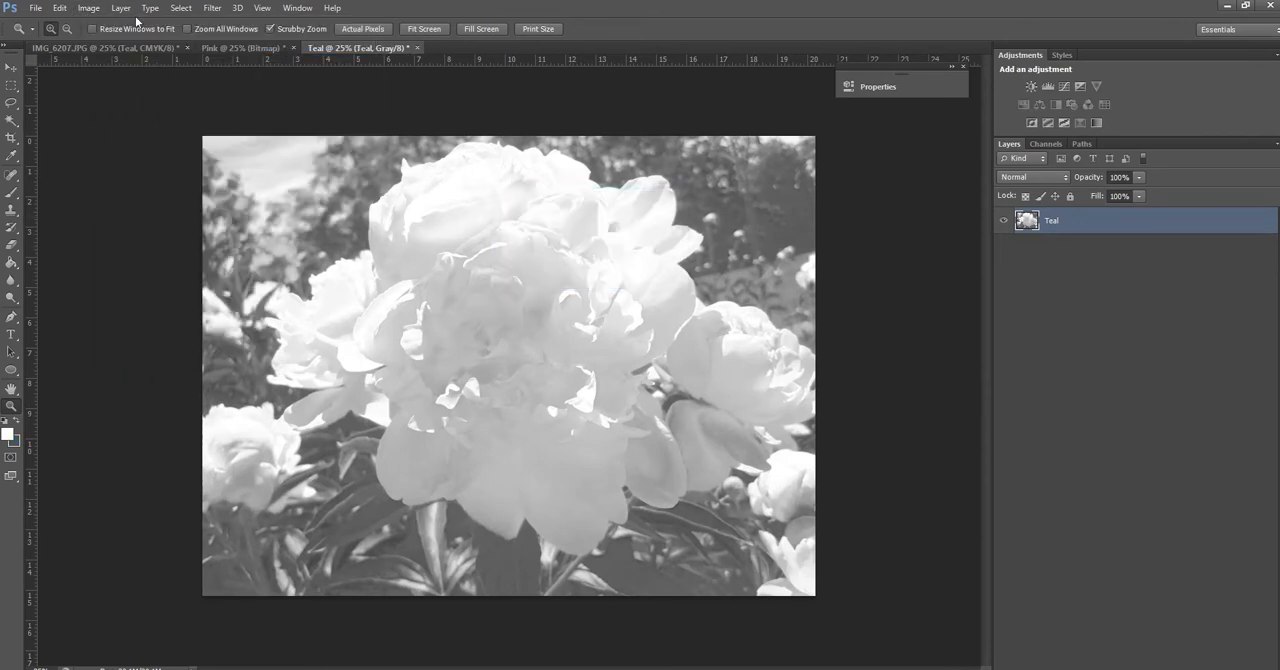
# Set up the Teal document's conversion to Bitmap mode with 180 pixels/inch output and the Halftone Screen method
pyautogui.click(88, 8)
pyautogui.moveTo(88, 26)
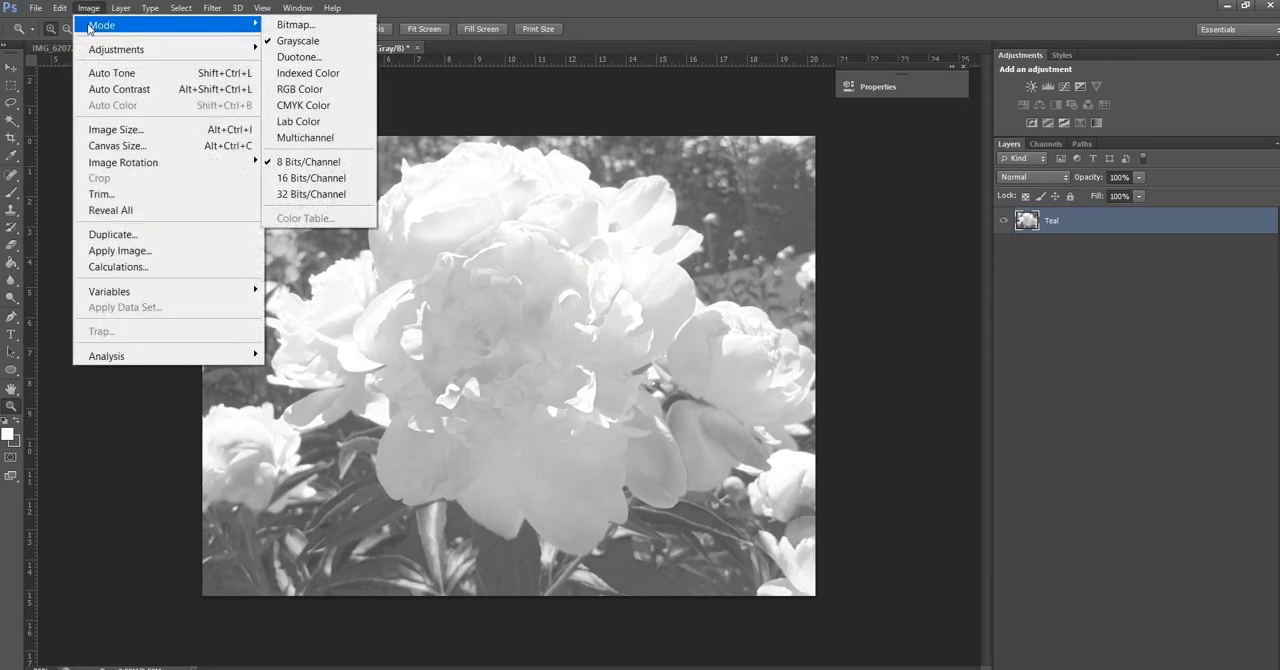
pyautogui.click(335, 25)
pyautogui.click(565, 257)
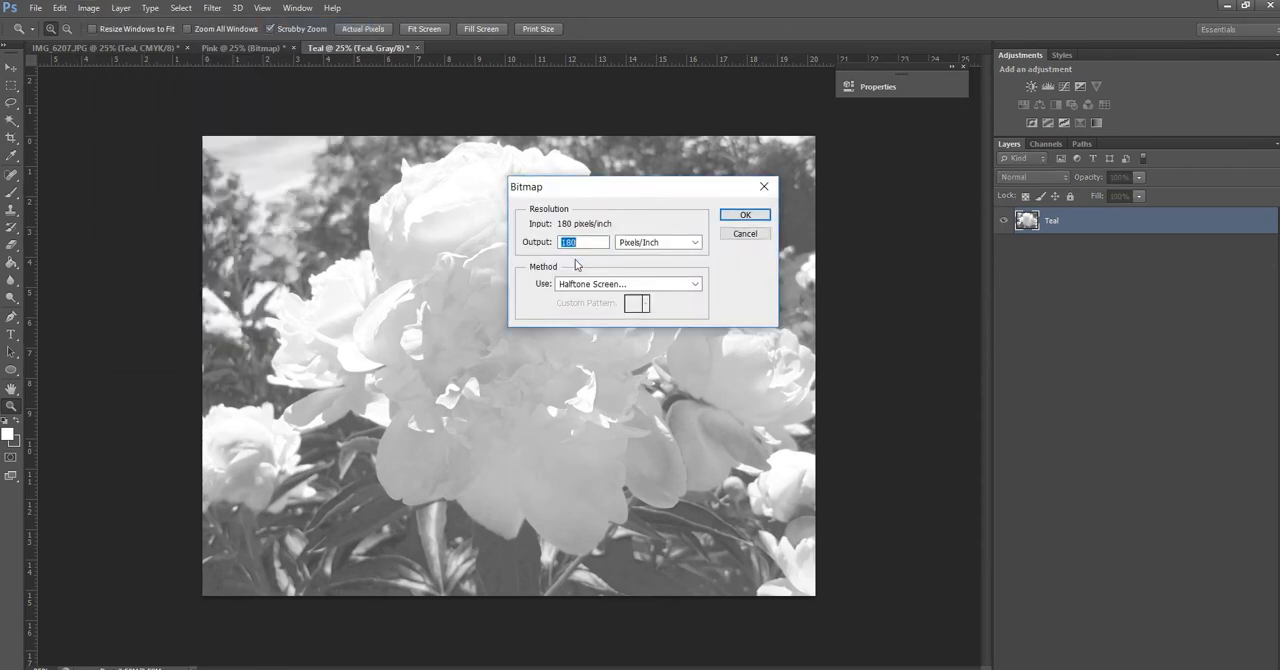
pyautogui.click(745, 214)
# Apply a square halftone screen at 25 lines/inch and 60 degrees to the Teal document and check the pattern
pyautogui.doubleClick(590, 258)
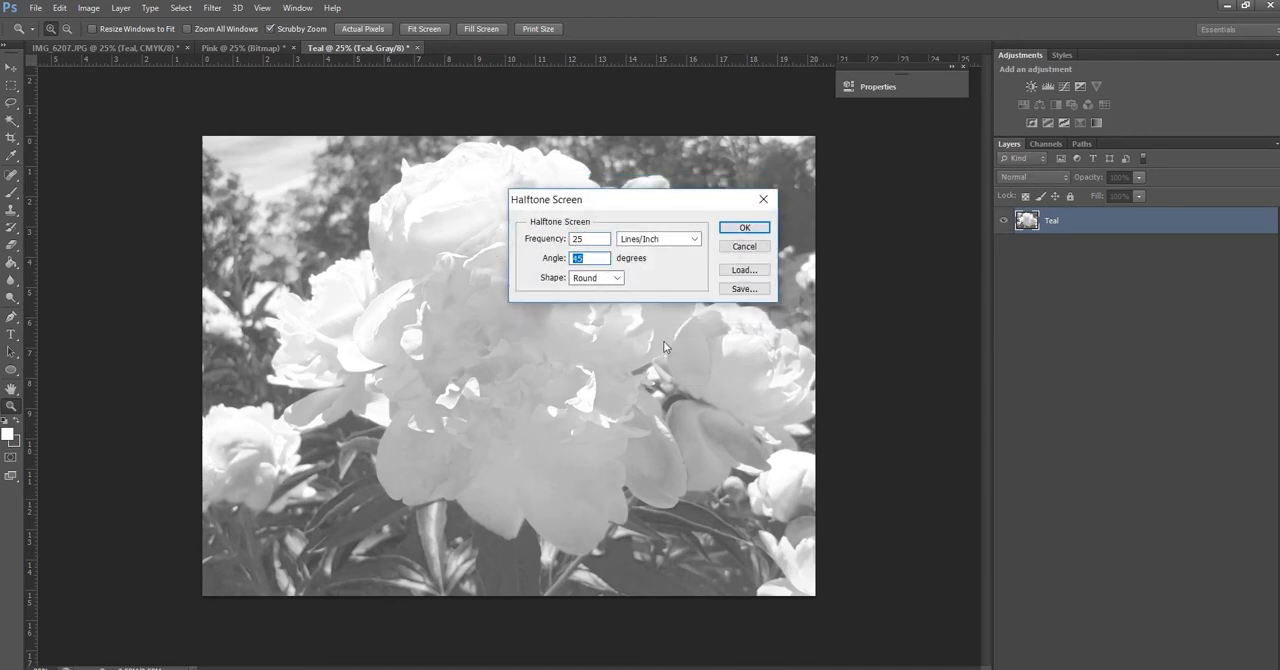
pyautogui.write('60')
pyautogui.hotkey('shift', 'Tab')
pyautogui.click(589, 279)
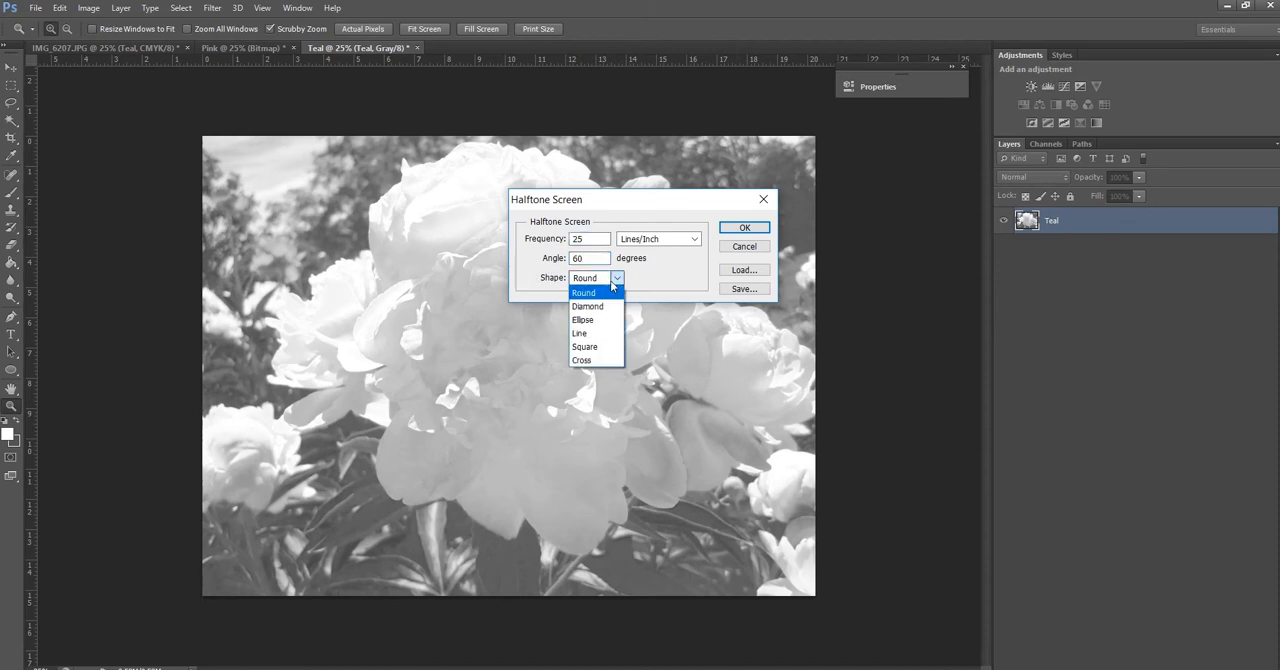
pyautogui.click(585, 347)
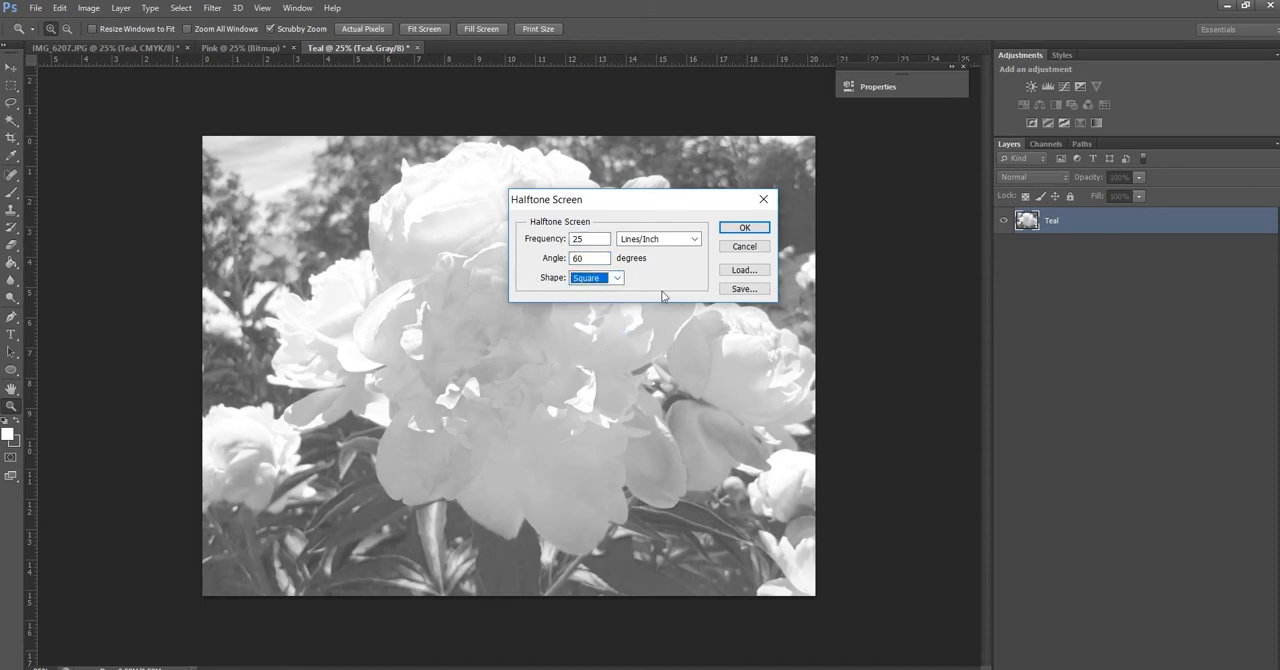
pyautogui.click(740, 231)
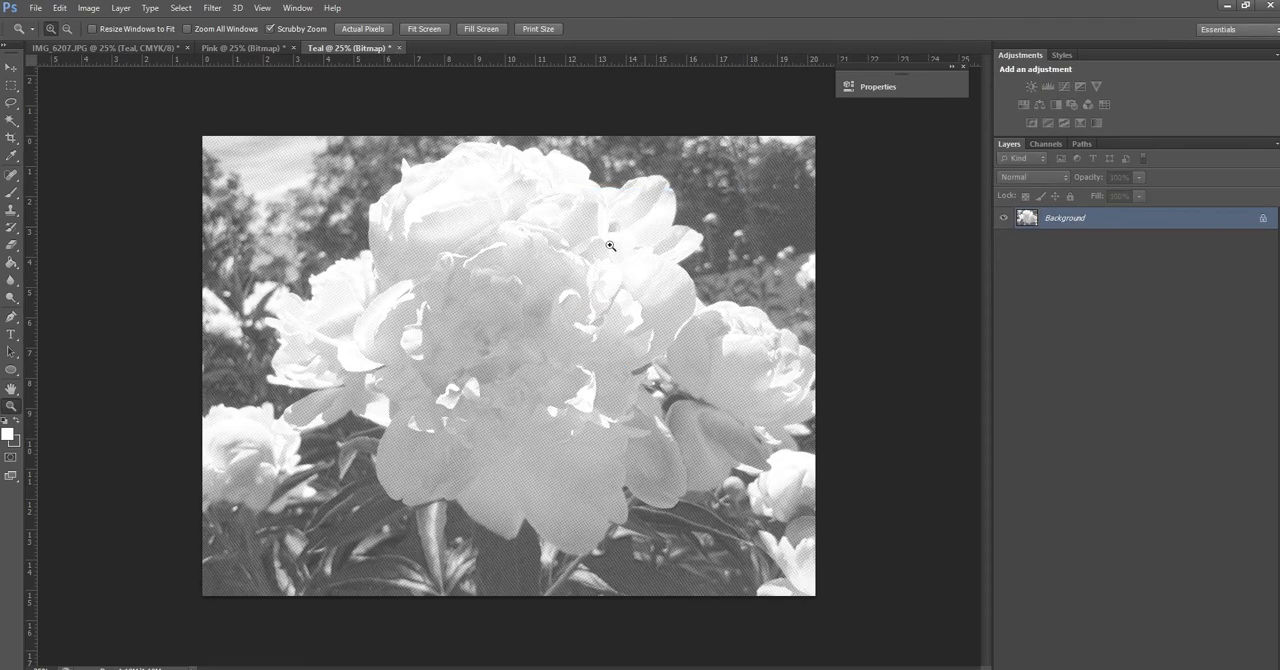
pyautogui.moveTo(260, 362); pyautogui.dragTo(137, 126)
# Duplicate the Yellow layer of IMG_6207.JPG into a new document, naming both the layer and the document Yellow
pyautogui.click(90, 48)
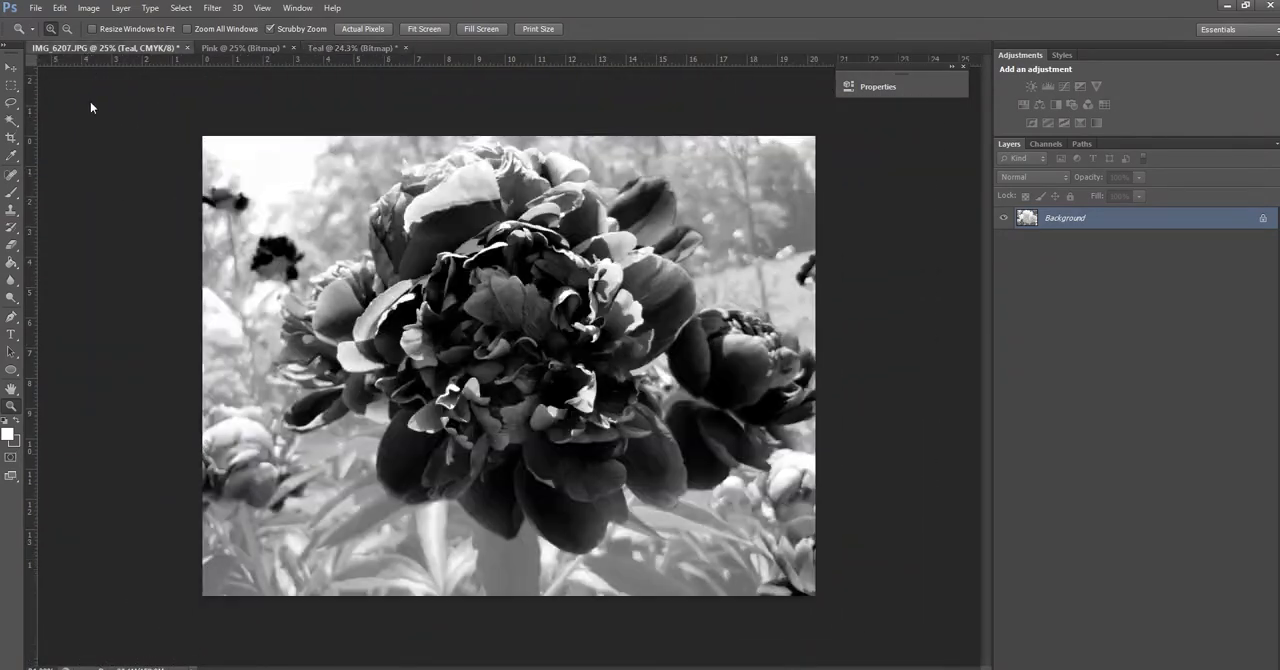
pyautogui.click(1049, 279)
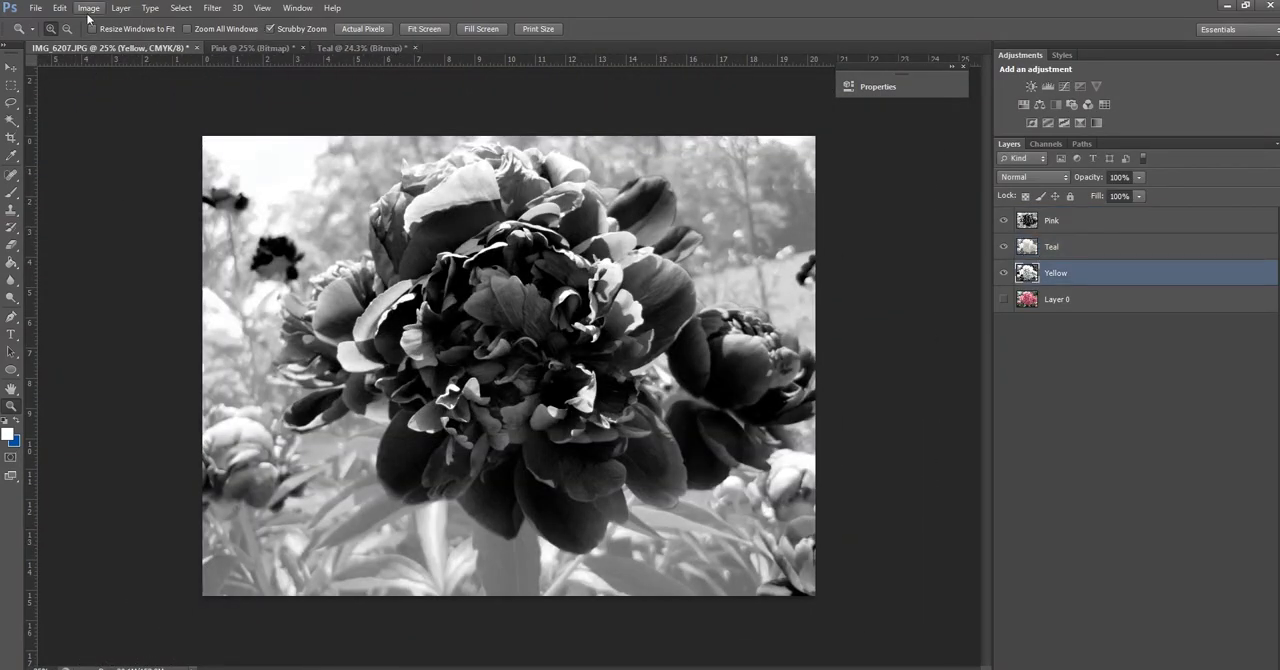
pyautogui.click(119, 10)
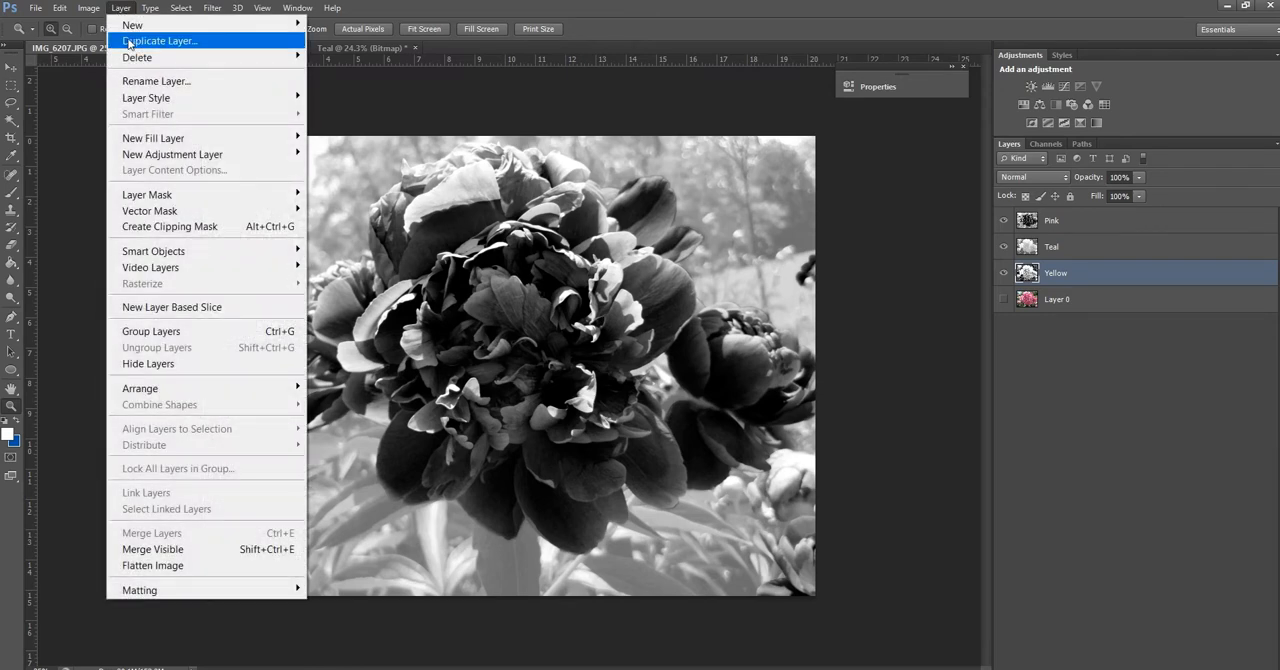
pyautogui.click(130, 41)
pyautogui.click(617, 270)
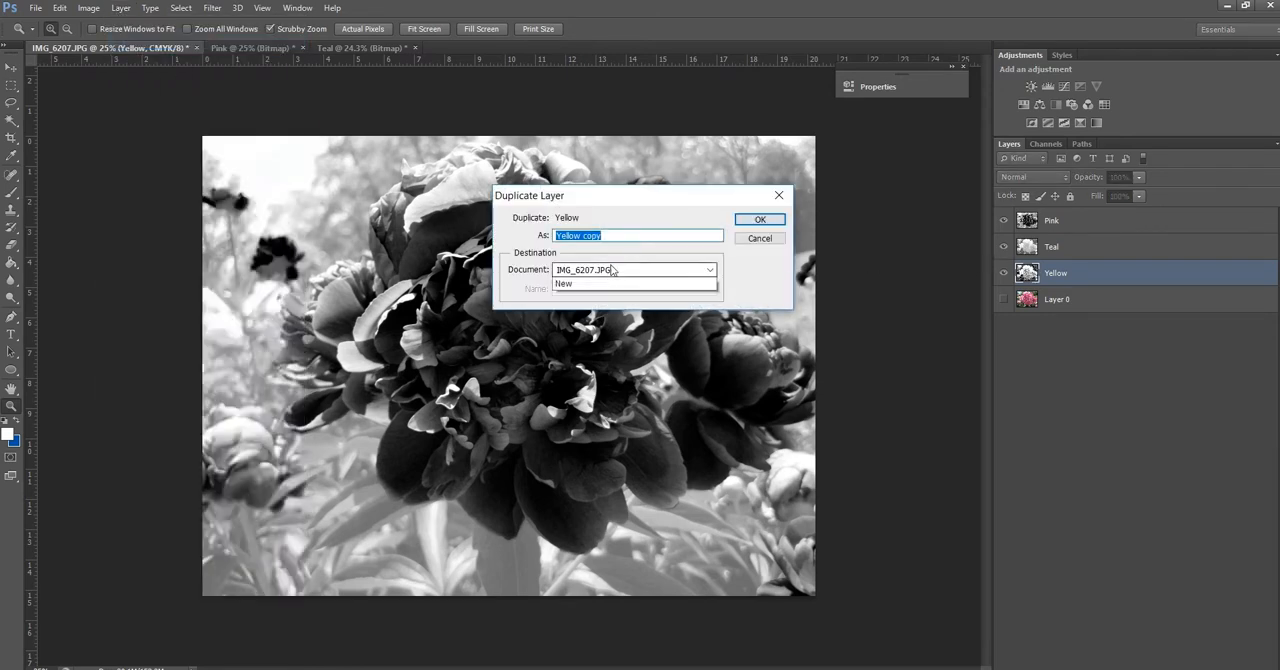
pyautogui.click(603, 289)
pyautogui.write('Y')
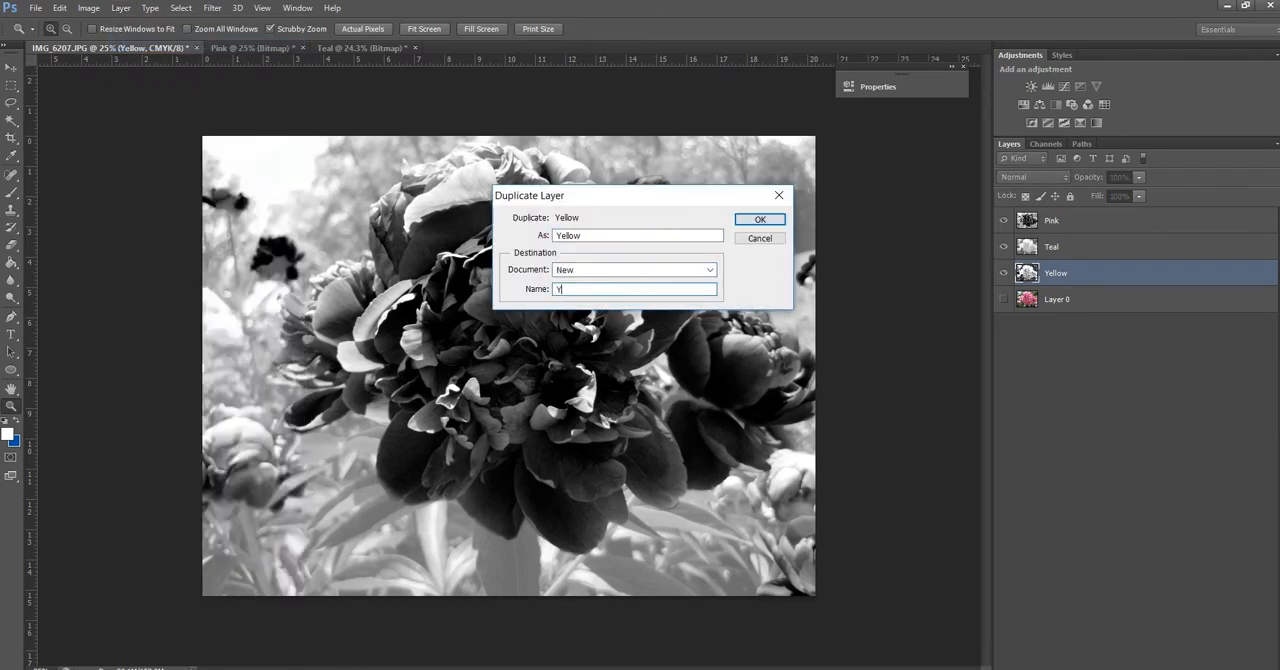
pyautogui.write('ellow')
pyautogui.click(757, 220)
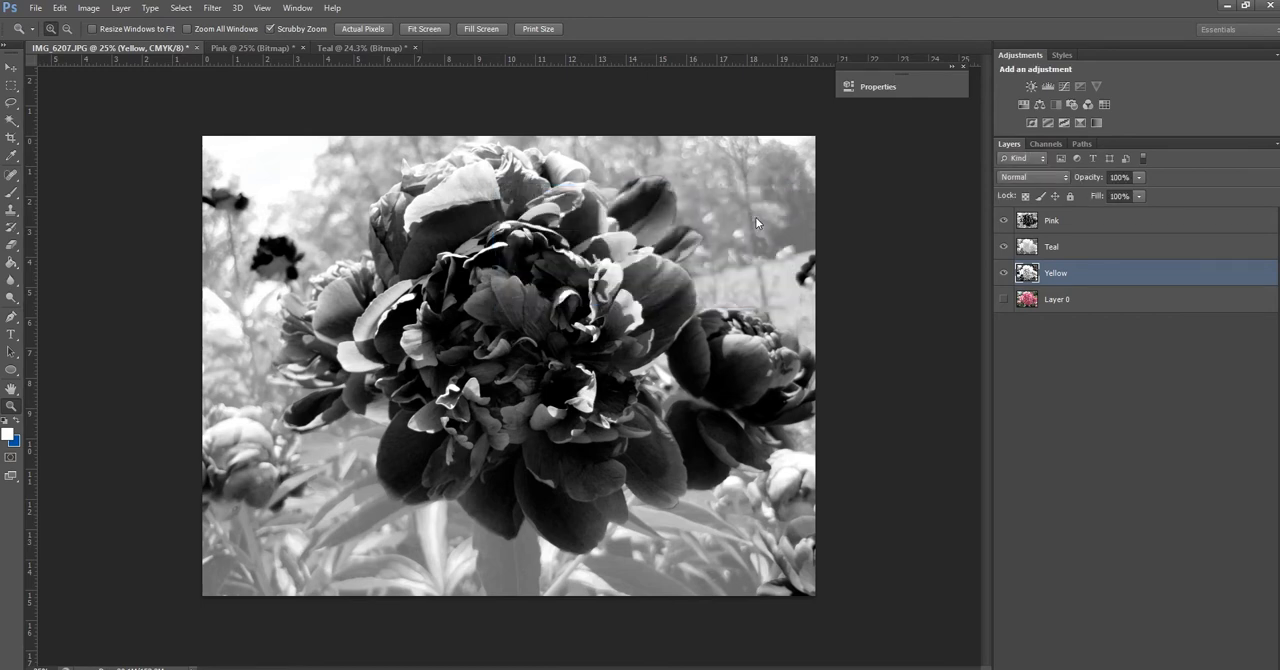
# Convert the new Yellow document to Grayscale mode, discarding its colour information
pyautogui.click(89, 8)
pyautogui.moveTo(212, 25)
pyautogui.click(298, 41)
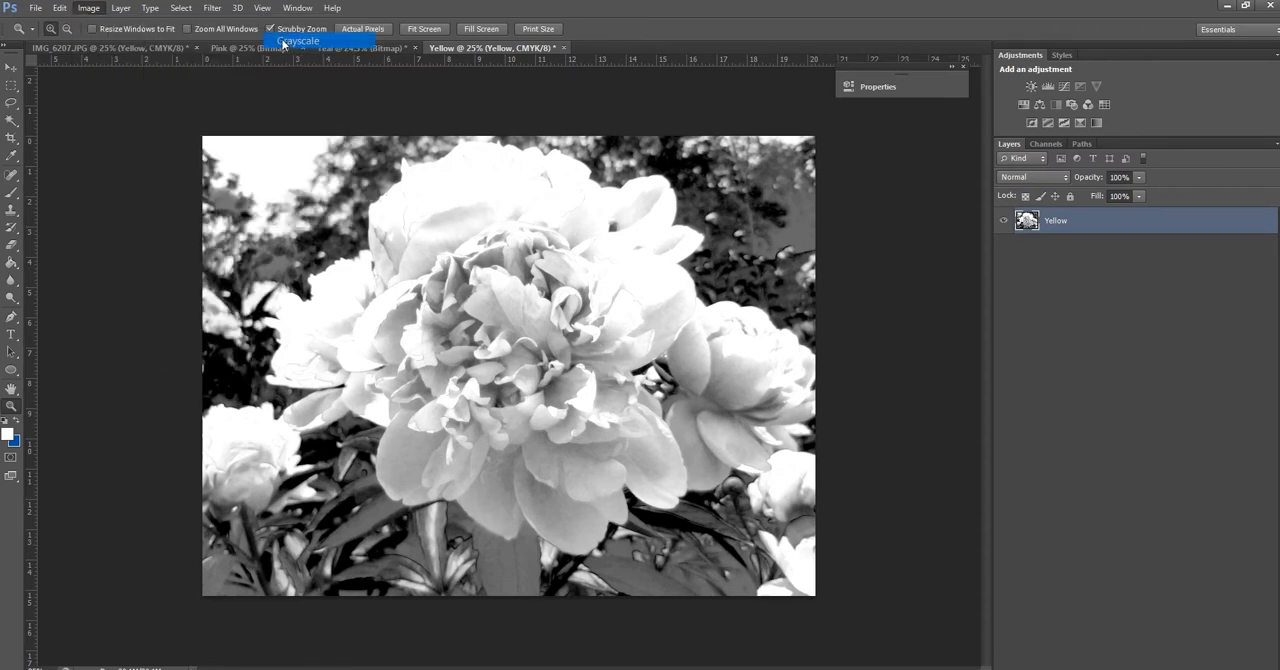
pyautogui.click(536, 260)
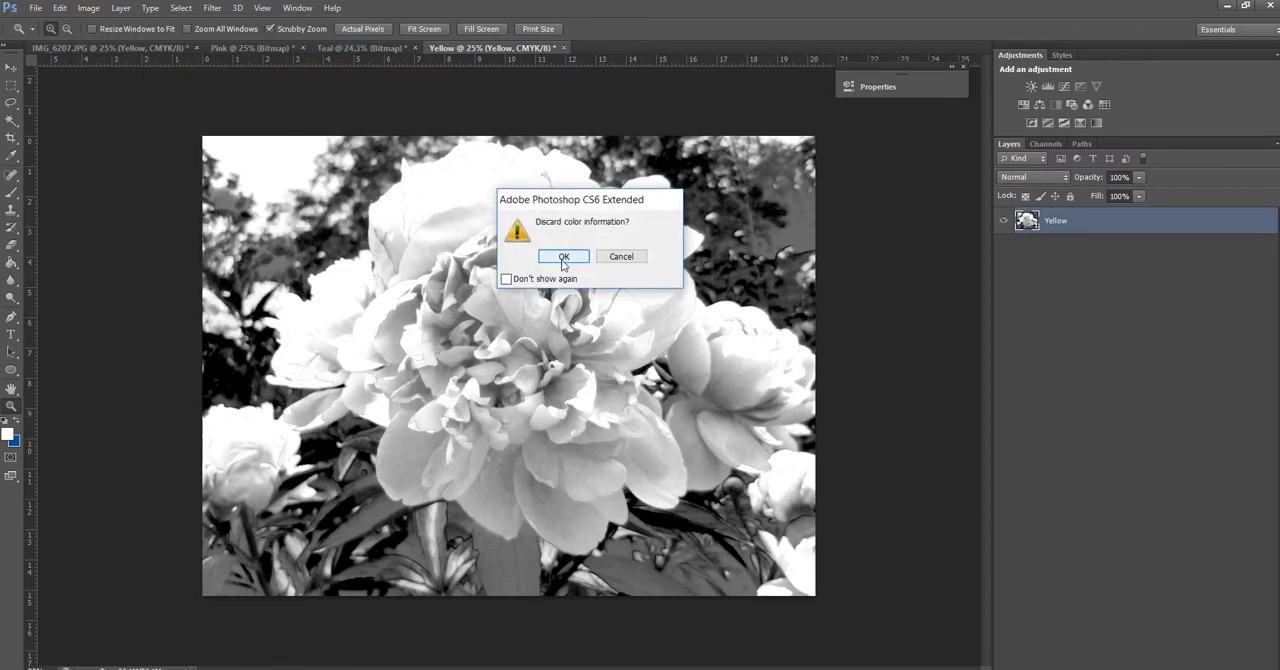
# Set up the Yellow document's conversion to Bitmap mode with 180 pixels/inch output and the Halftone Screen method
pyautogui.click(89, 8)
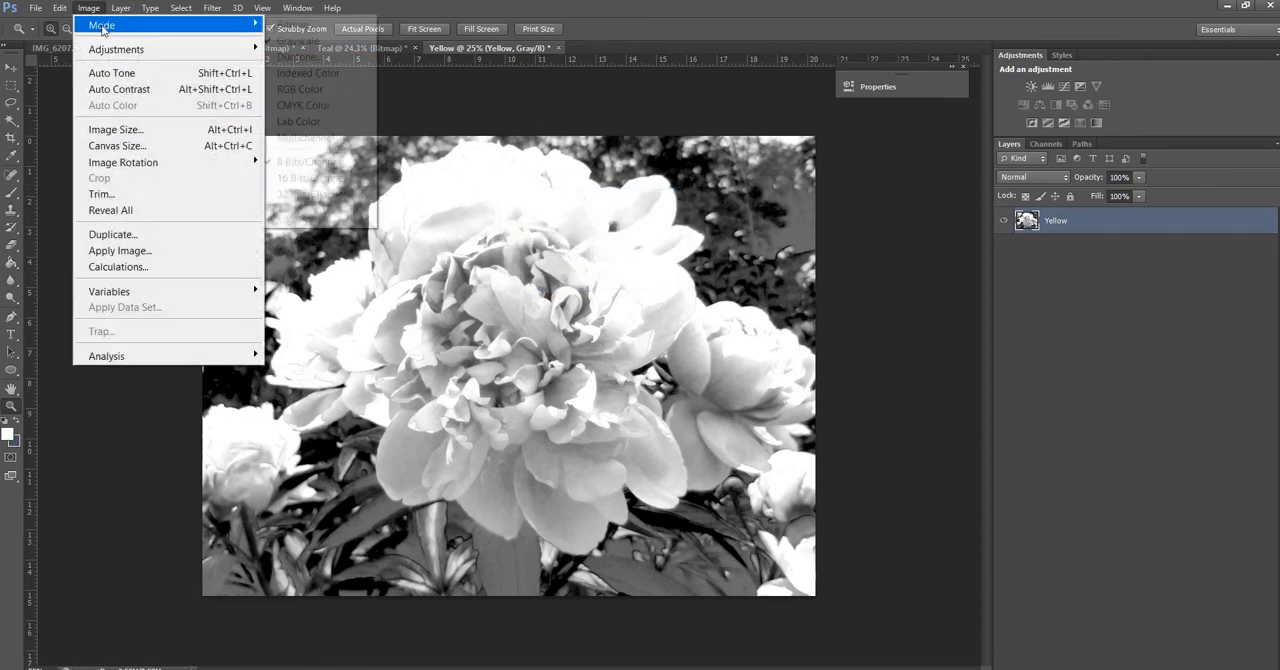
pyautogui.moveTo(102, 25)
pyautogui.click(298, 25)
pyautogui.click(564, 257)
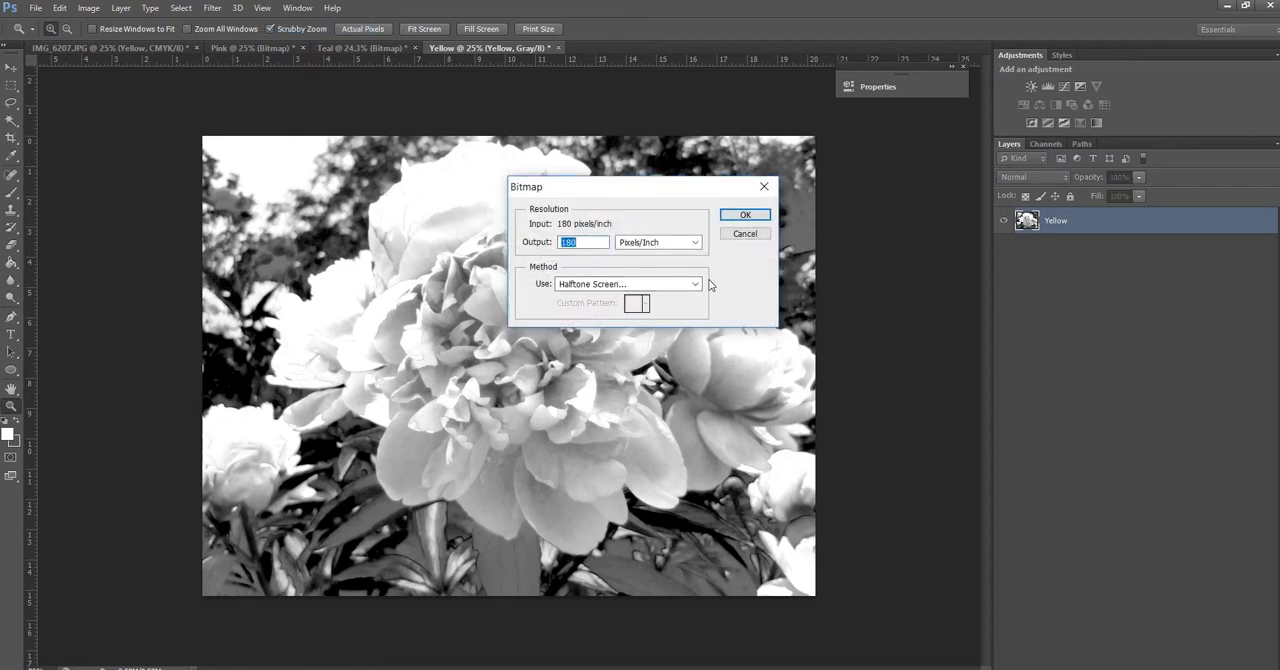
pyautogui.press('Return')
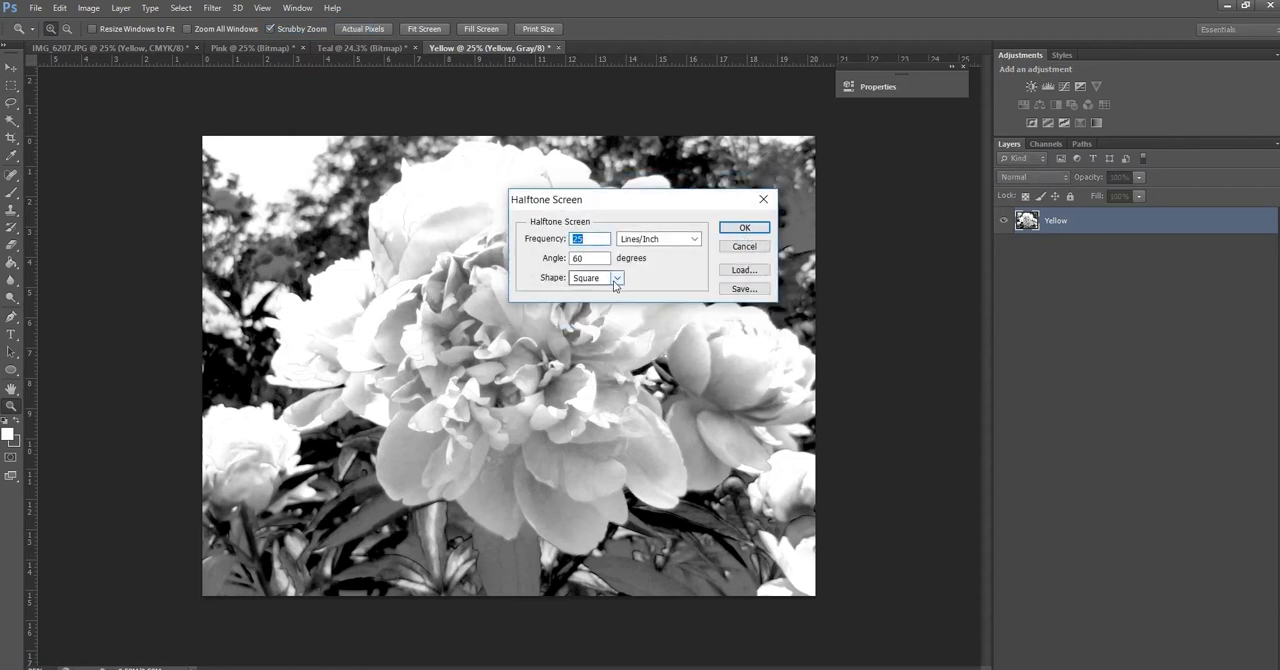
# Apply a diamond halftone screen at 20 lines/inch and 75 degrees to the Yellow document and check the pattern
pyautogui.press('Tab')
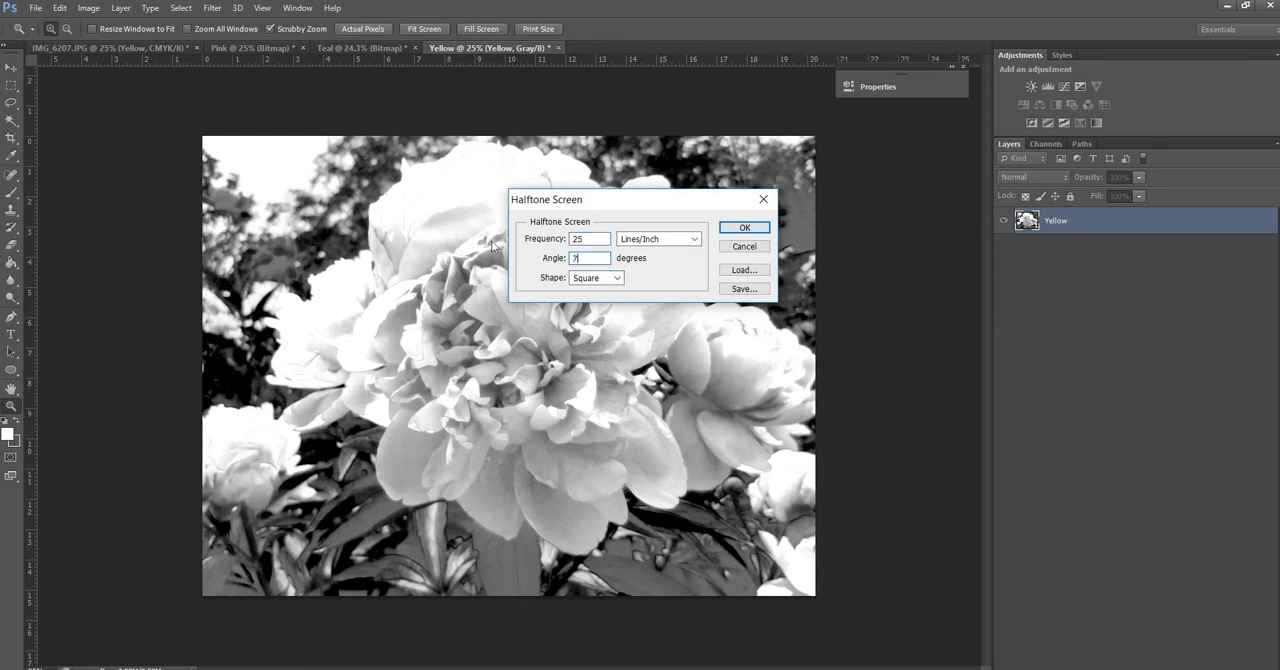
pyautogui.click(574, 238)
pyautogui.click(603, 278)
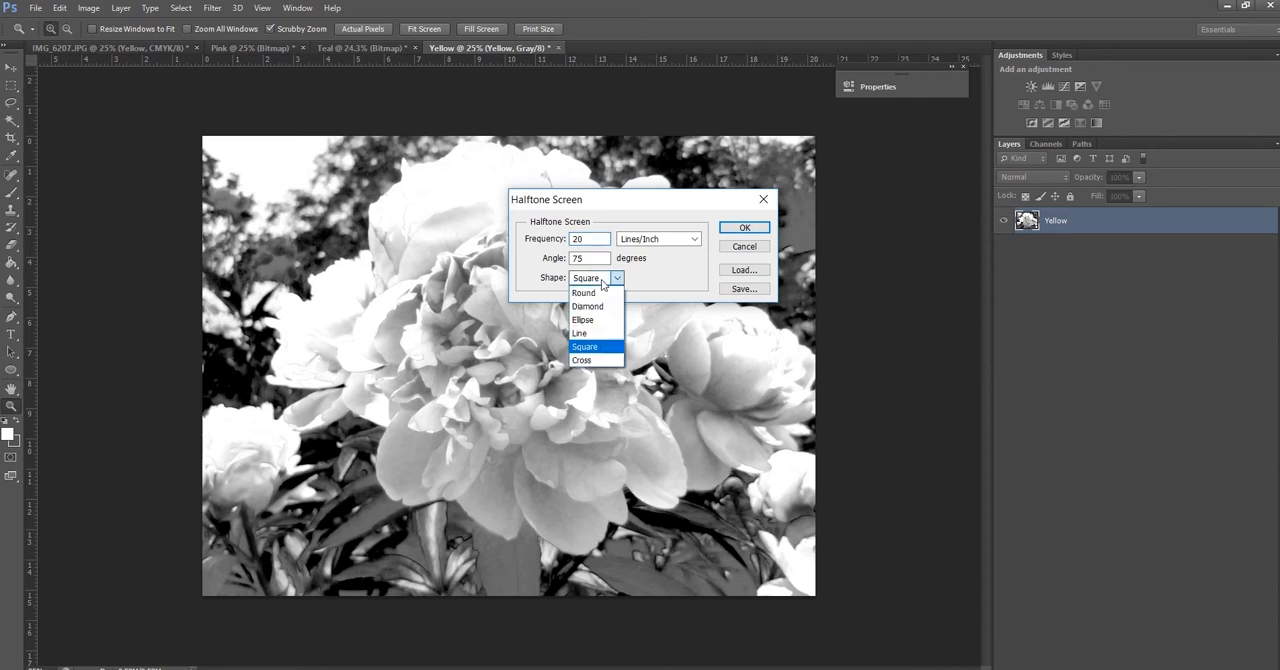
pyautogui.click(596, 306)
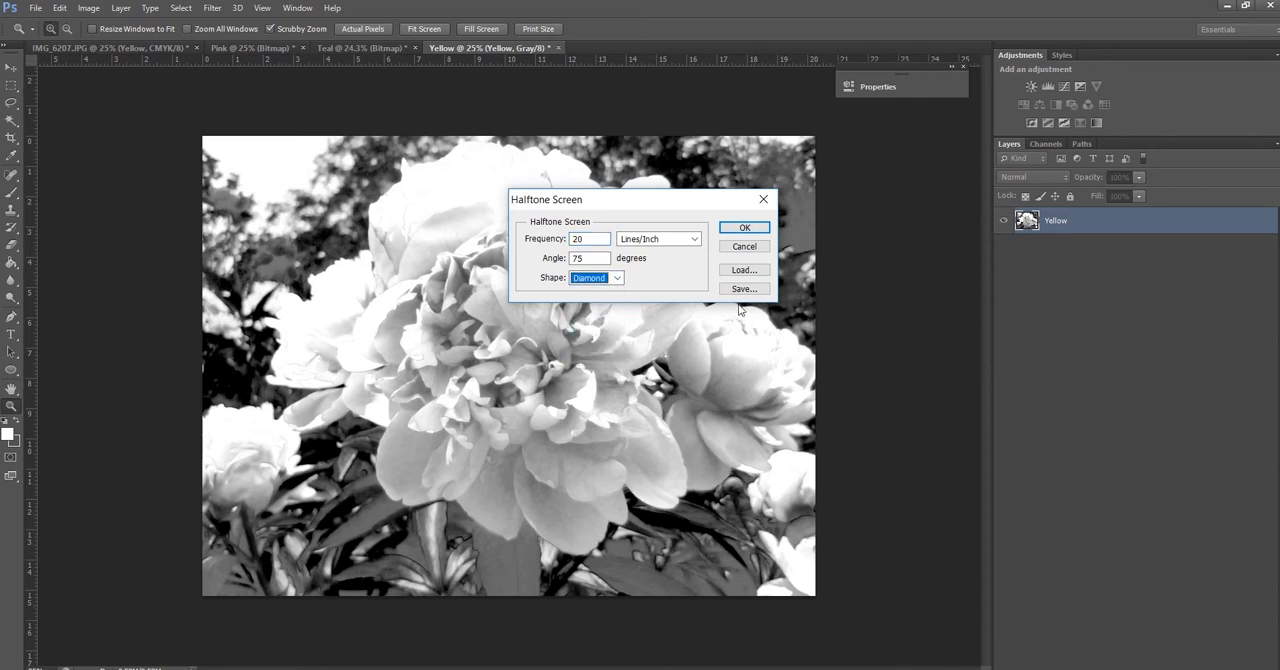
pyautogui.click(744, 229)
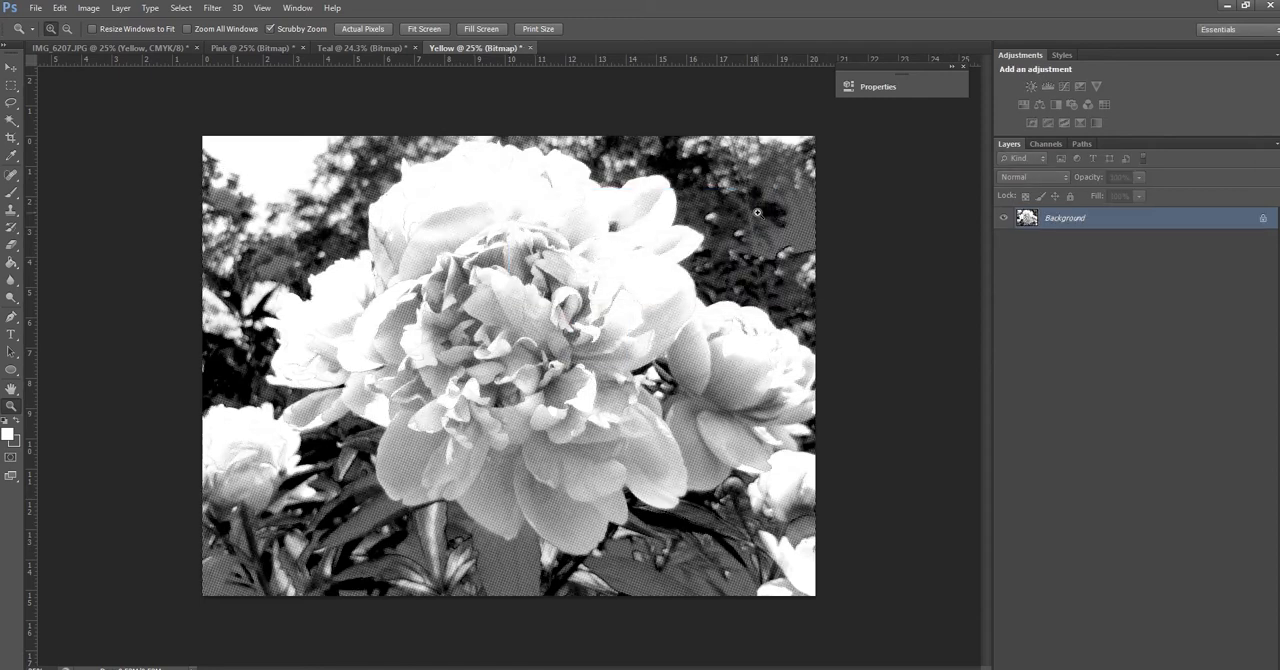
pyautogui.moveTo(320, 267); pyautogui.dragTo(371, 332)
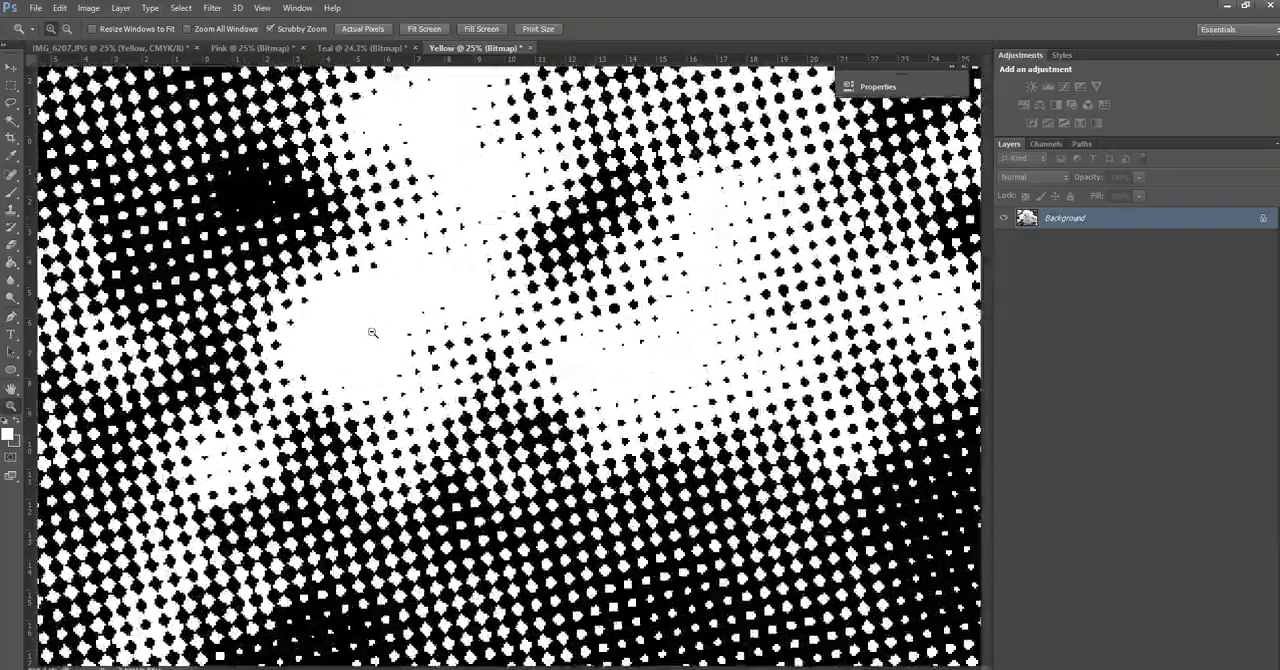
pyautogui.moveTo(598, 560); pyautogui.dragTo(505, 489)
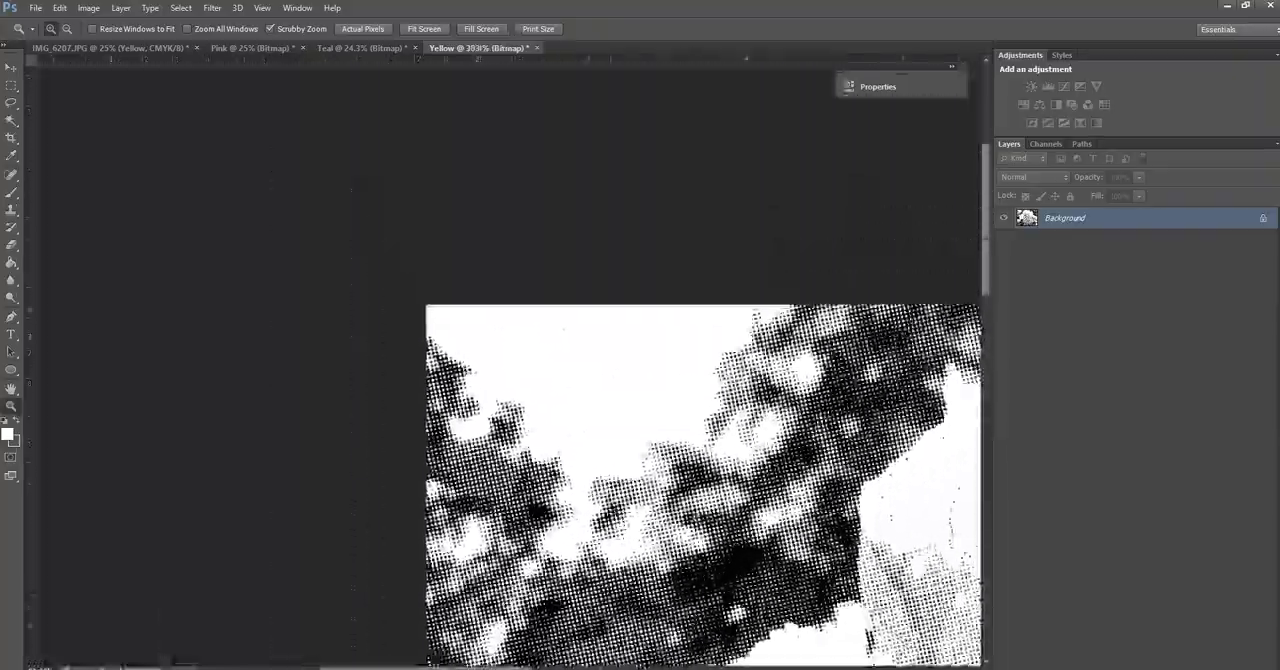
pyautogui.moveTo(702, 518); pyautogui.dragTo(590, 492)
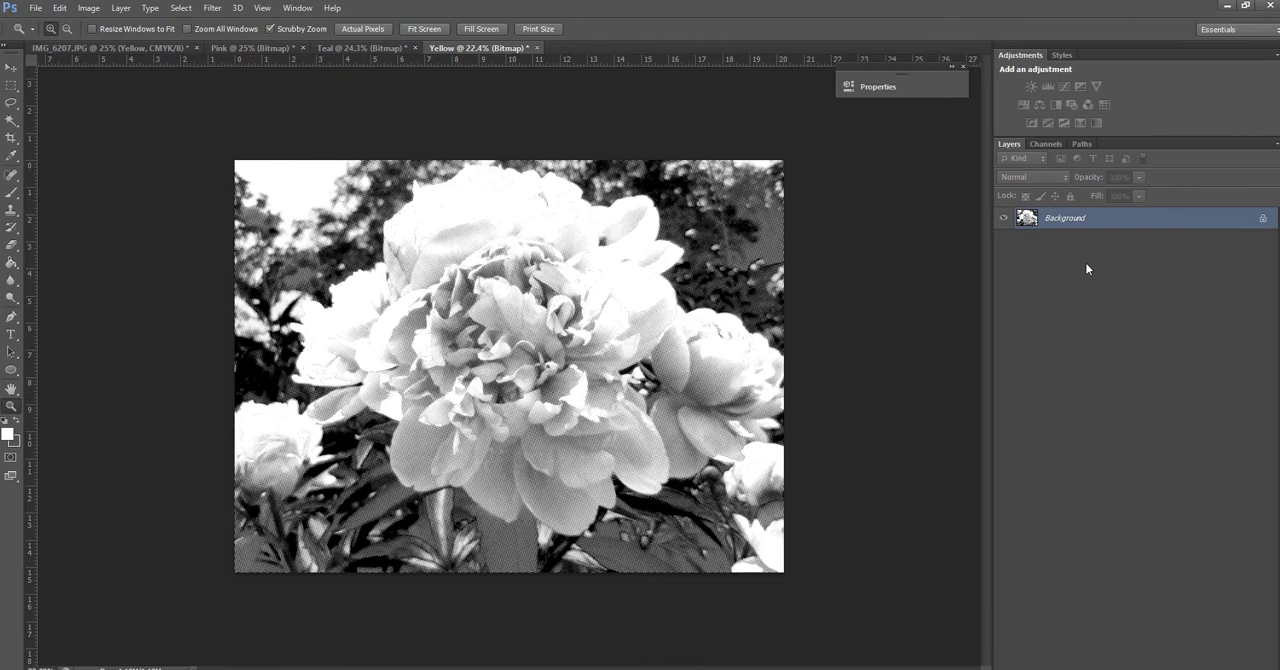
# Convert the Yellow bitmap back to Grayscale with a size ratio of 1, followed by RGB Color mode
pyautogui.click(88, 7)
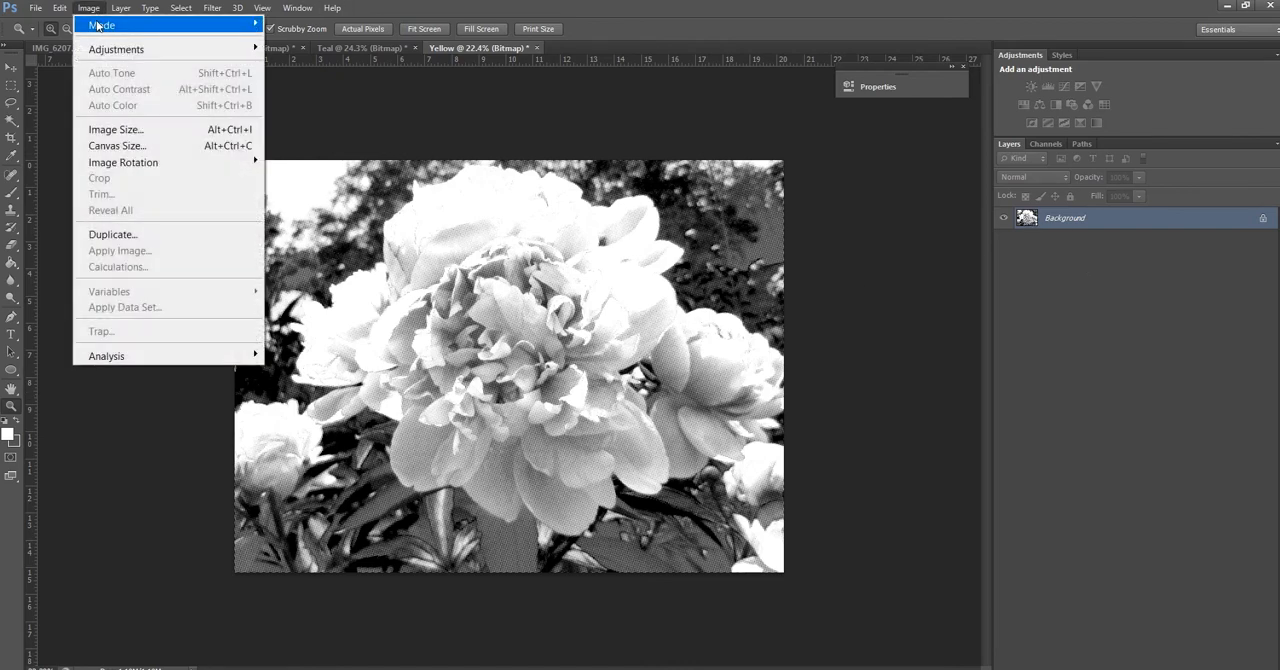
pyautogui.moveTo(155, 28)
pyautogui.click(301, 41)
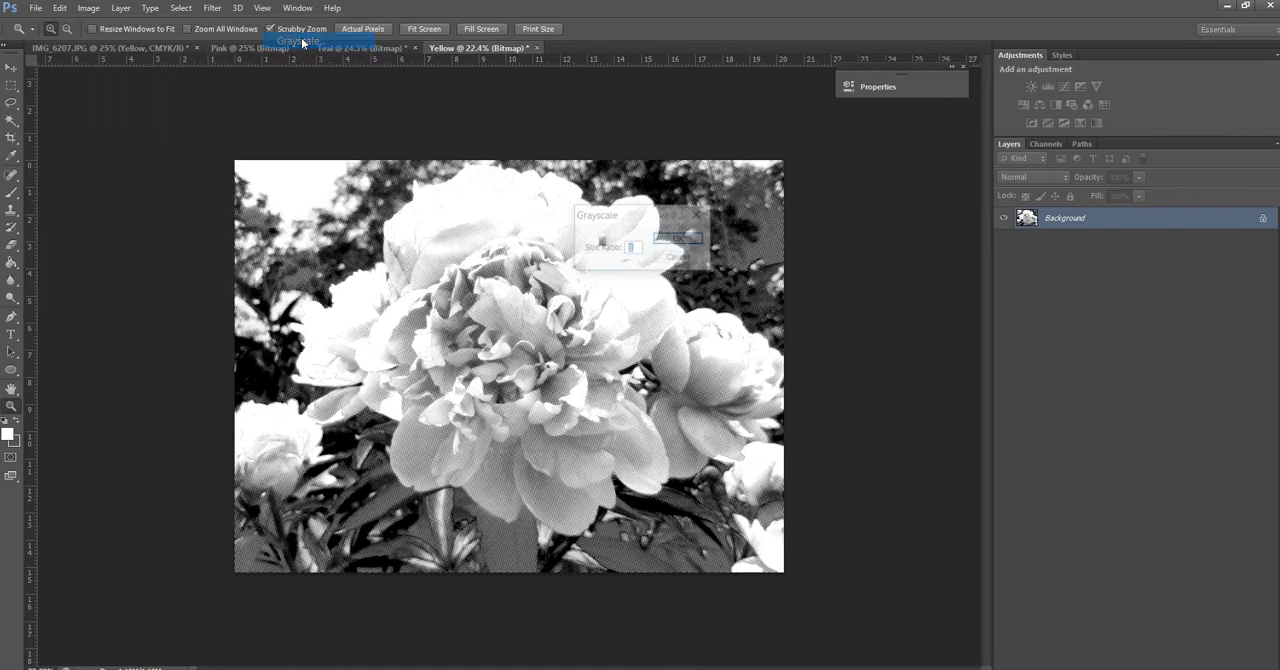
pyautogui.click(680, 240)
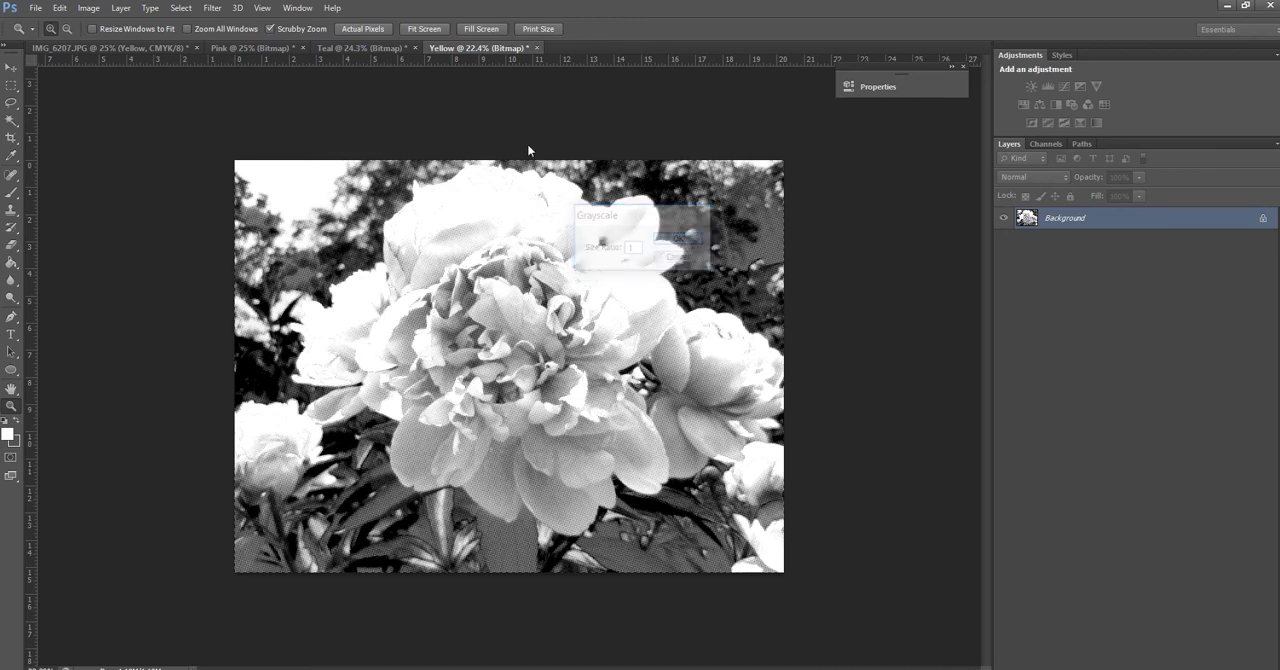
pyautogui.click(90, 8)
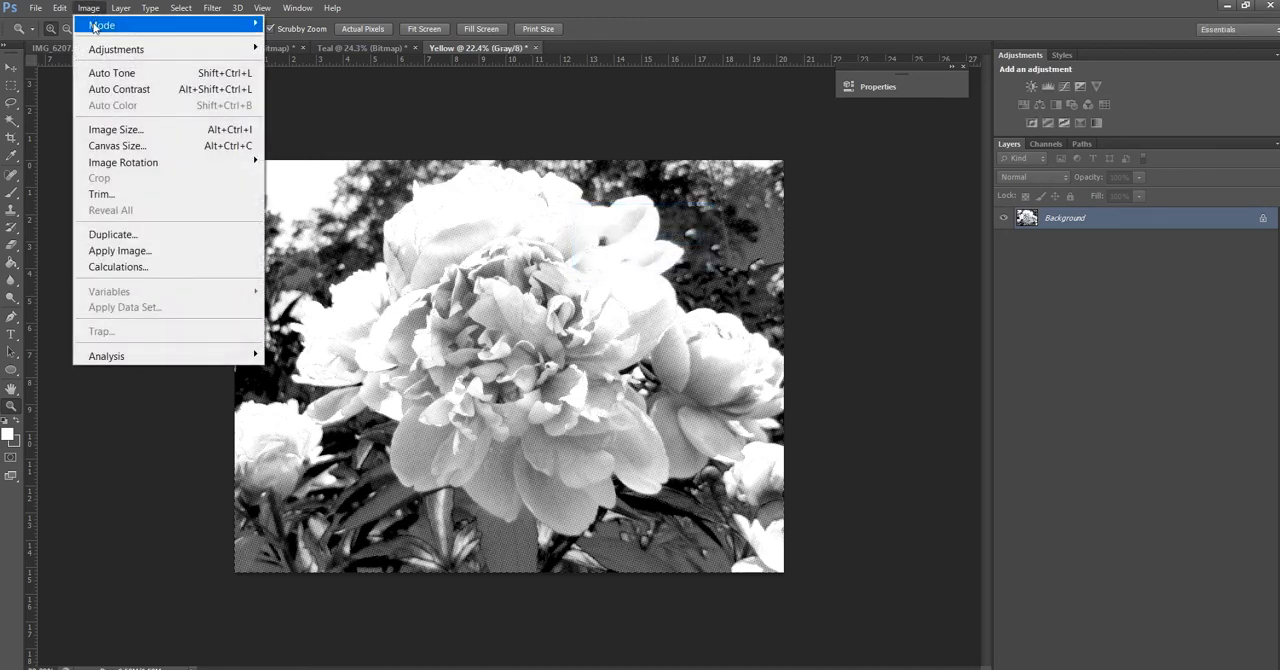
pyautogui.moveTo(96, 27)
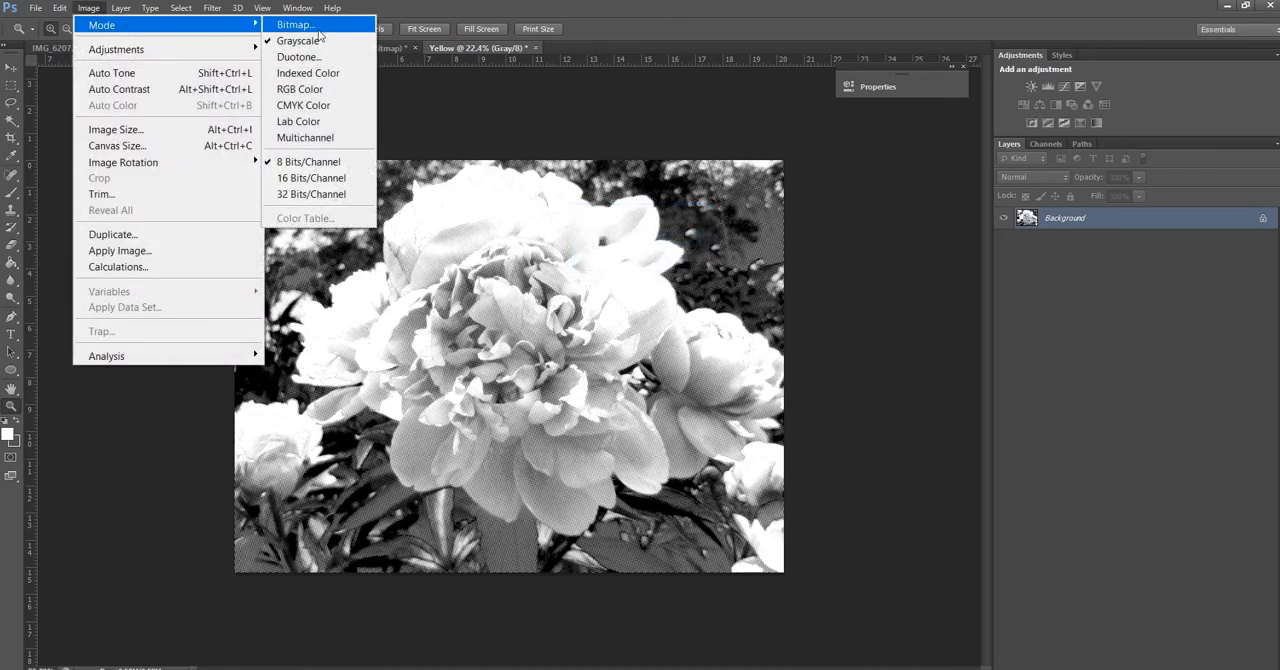
pyautogui.click(326, 93)
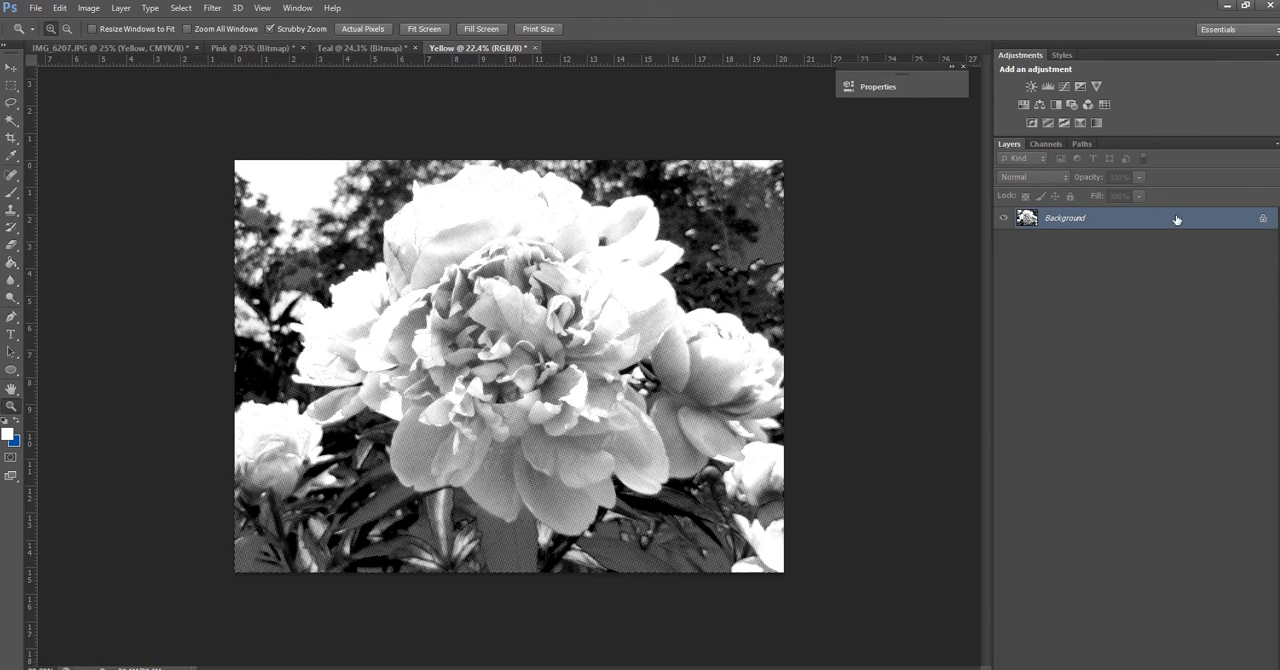
# Turn the Yellow document's locked Background into a regular layer, keeping the default layer settings
pyautogui.rightClick(1027, 223)
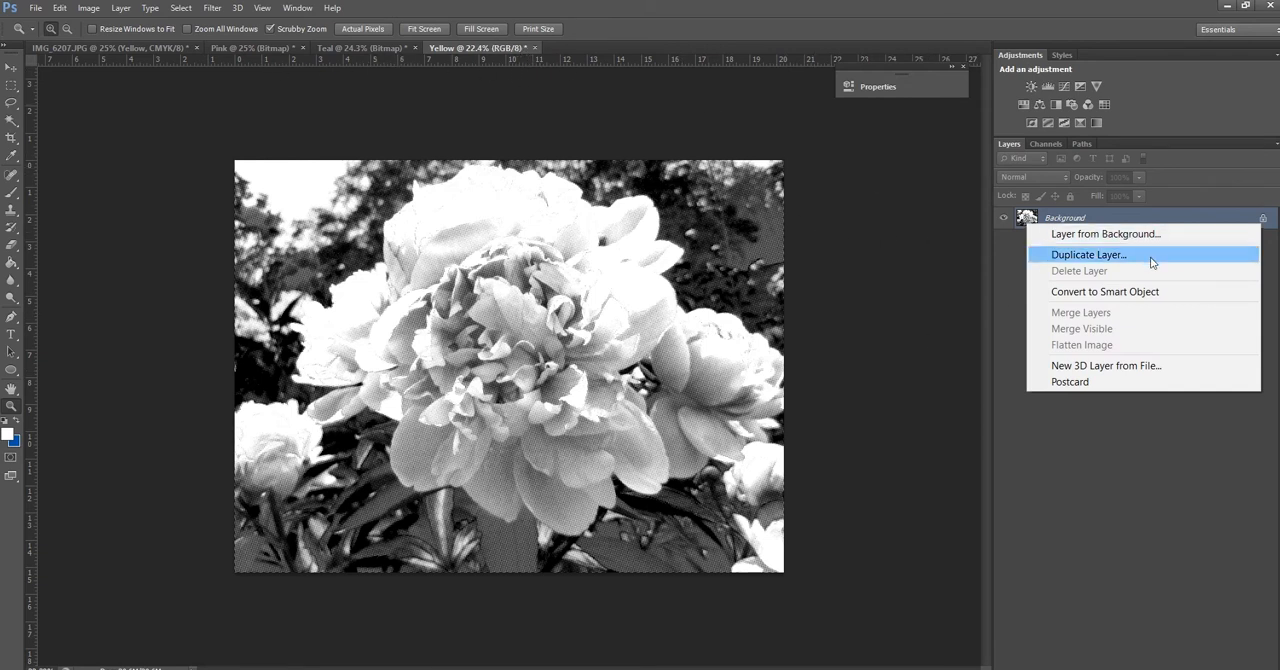
pyautogui.click(999, 363)
pyautogui.rightClick(1027, 228)
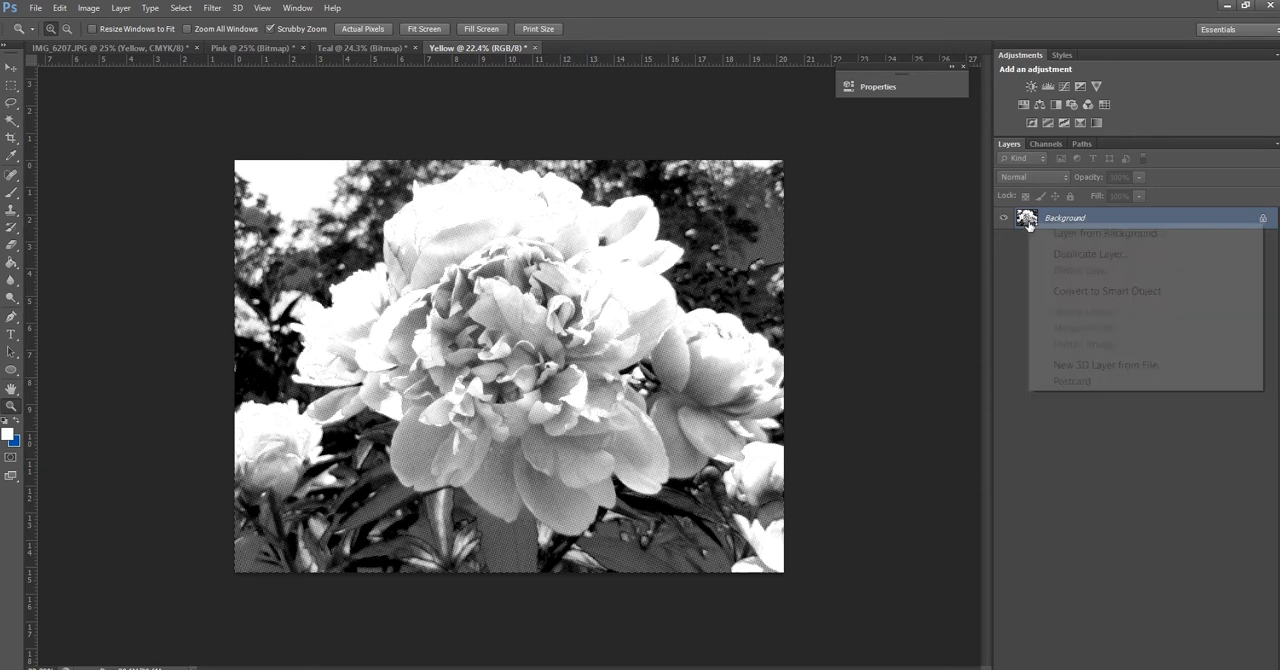
pyautogui.click(1027, 220)
pyautogui.doubleClick(1232, 223)
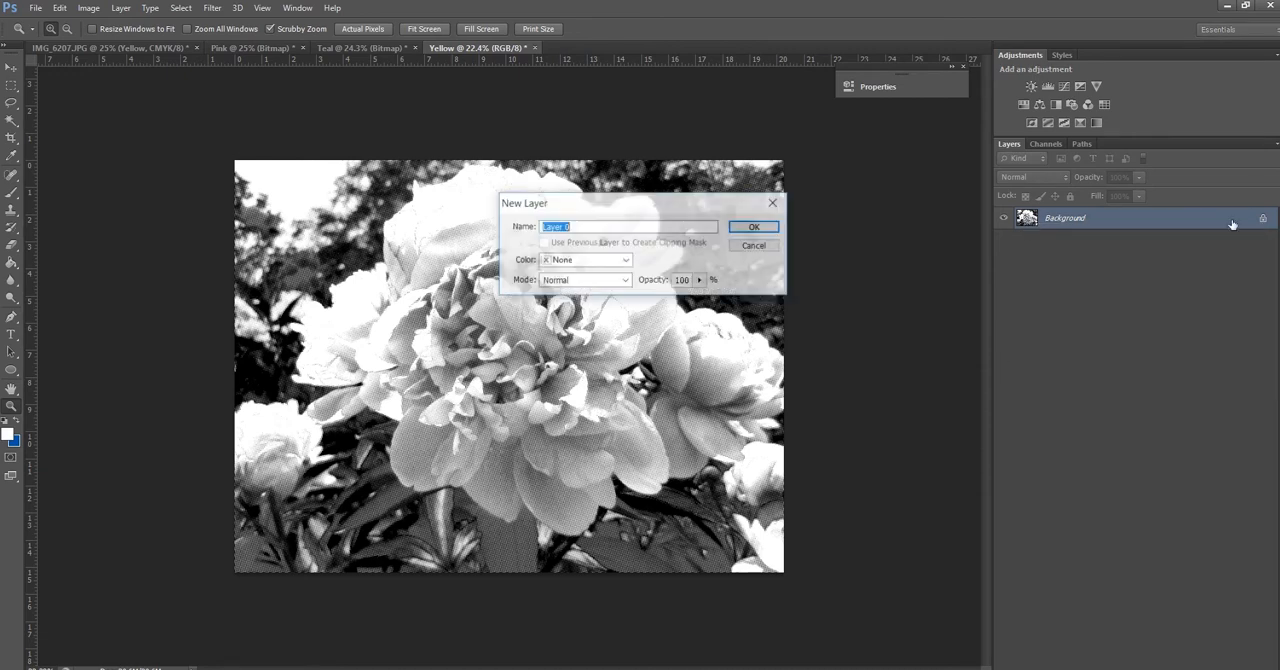
pyautogui.press('Return')
# Add a Color Overlay effect to the Yellow document's layer and pick the yellow ebe426 as its colour
pyautogui.rightClick(1028, 223)
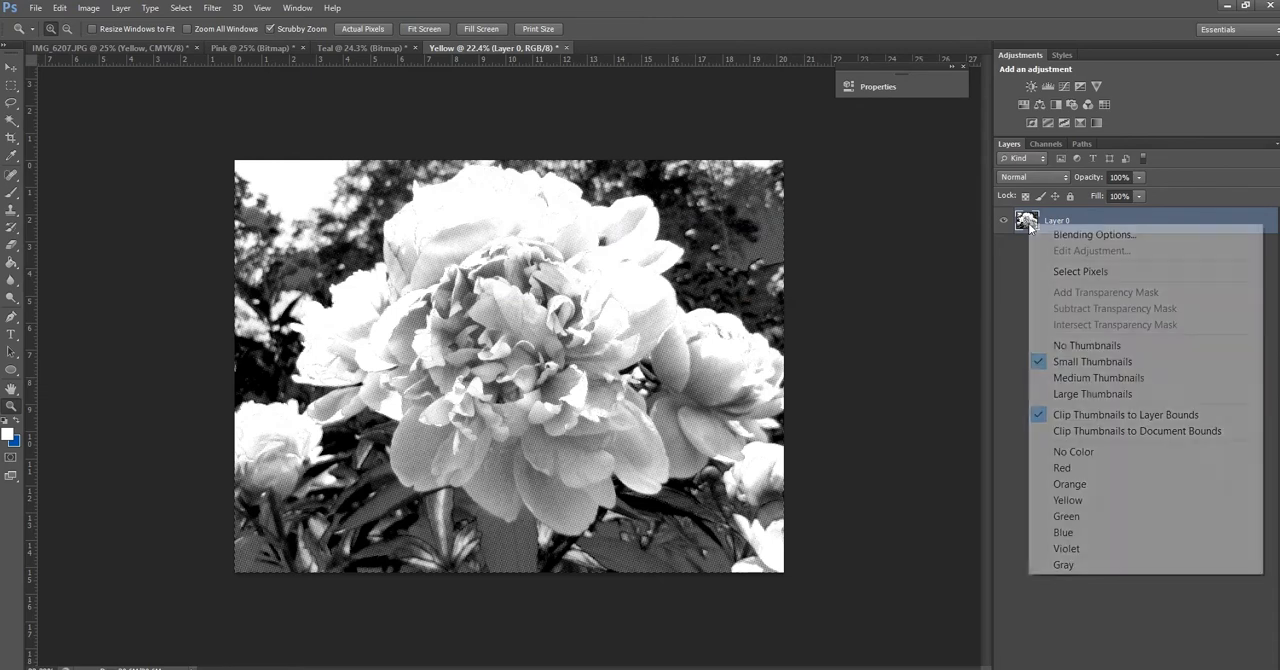
pyautogui.click(1038, 235)
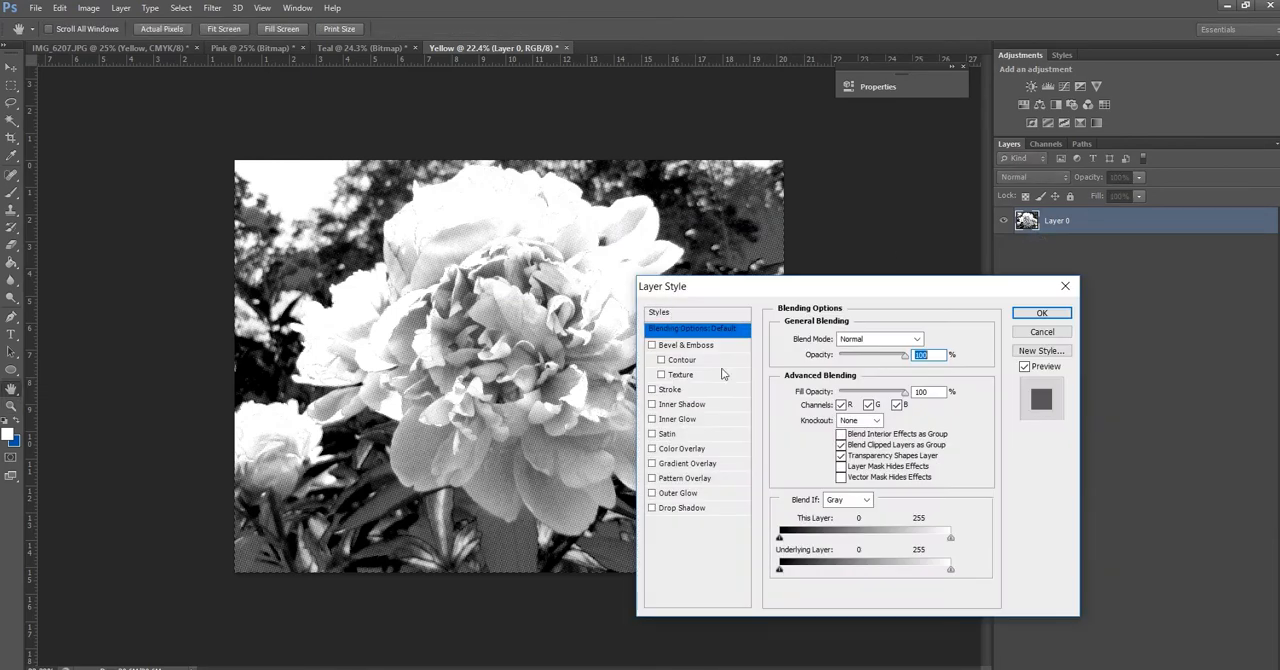
pyautogui.click(652, 449)
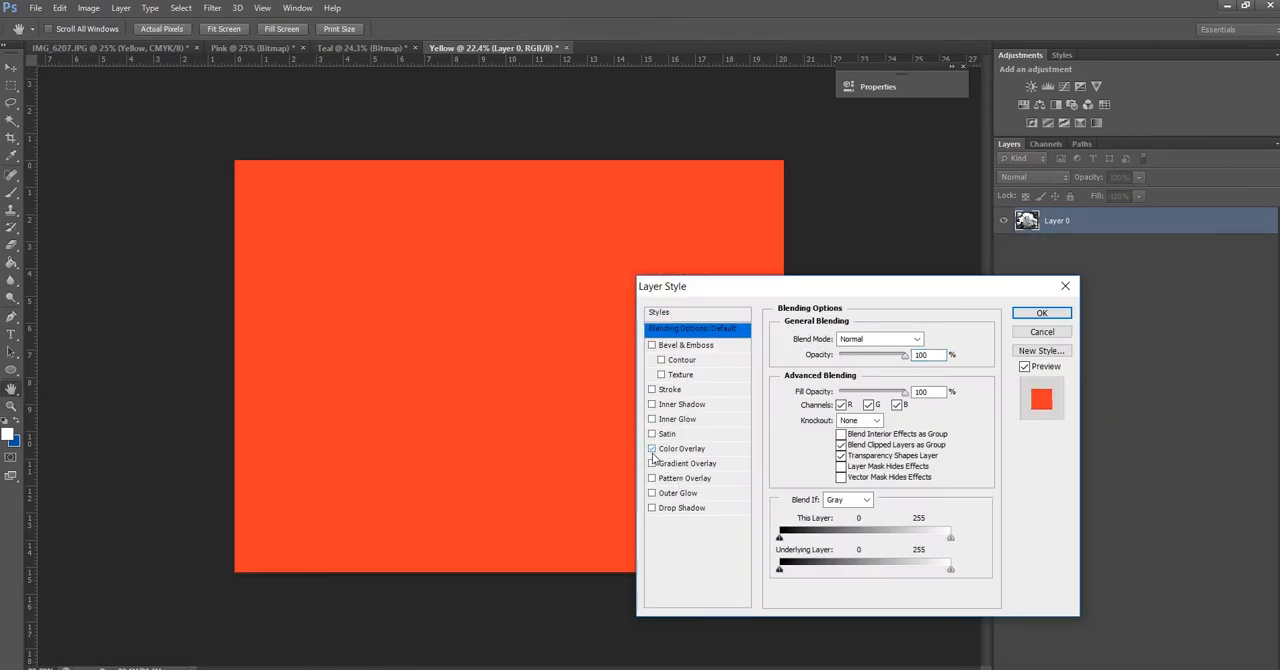
pyautogui.click(680, 456)
pyautogui.click(931, 339)
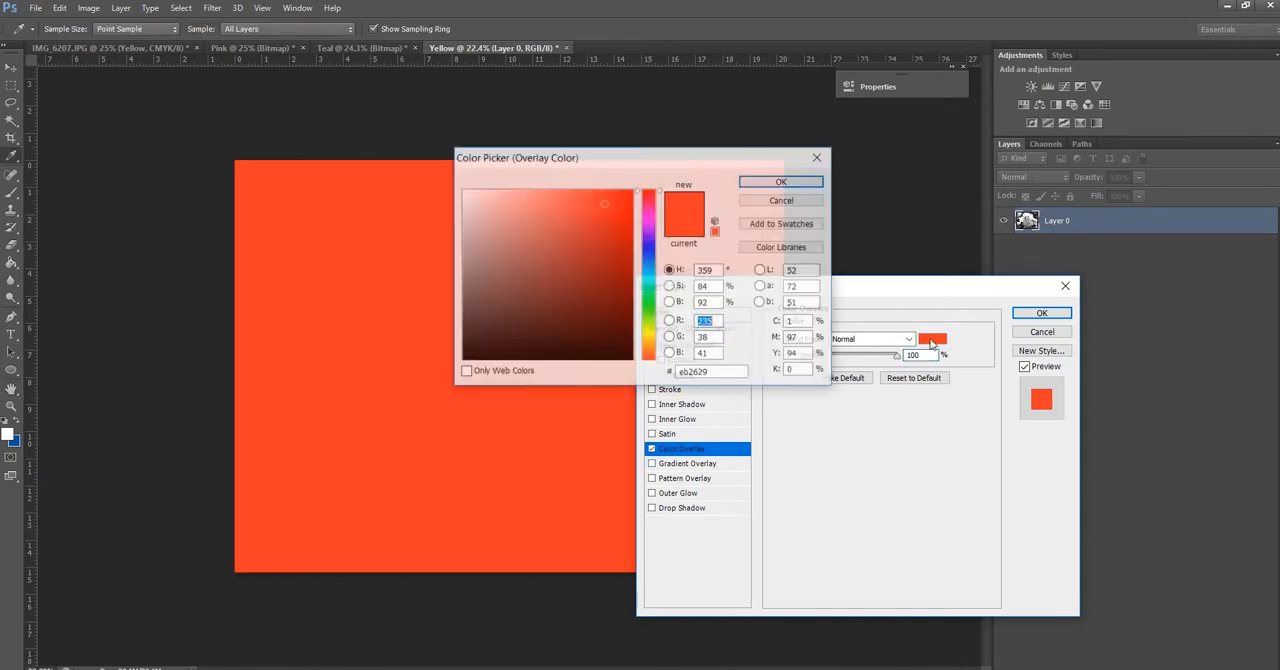
pyautogui.click(654, 331)
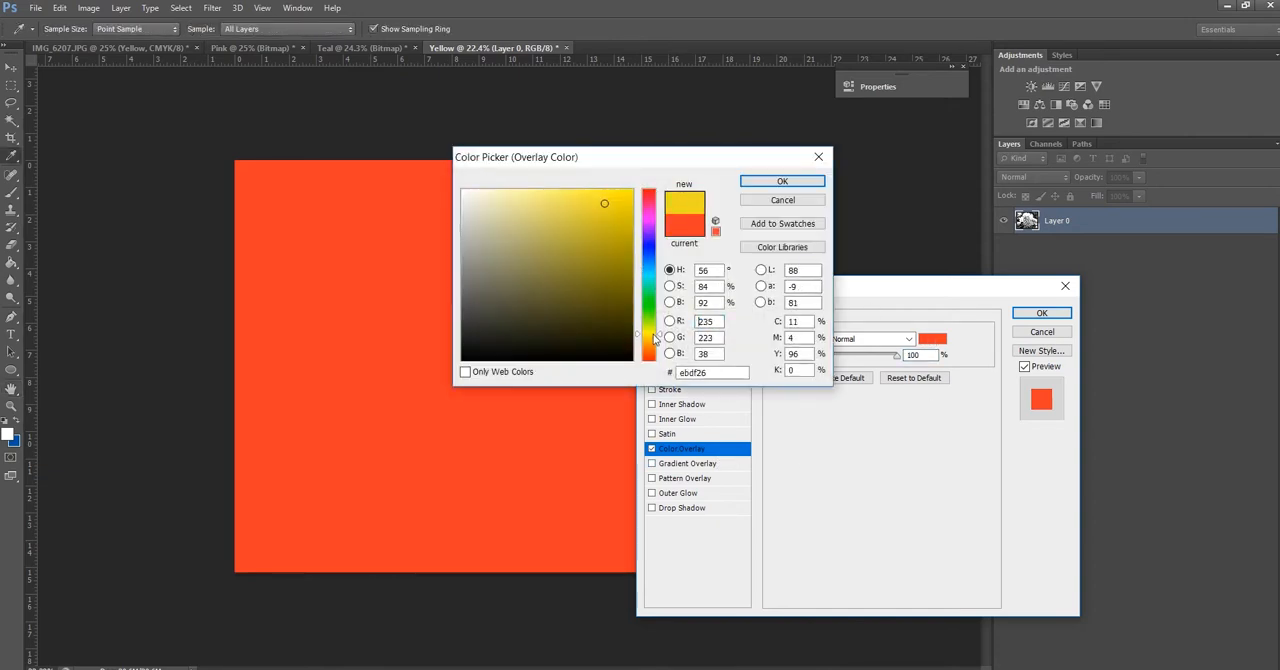
pyautogui.click(654, 336)
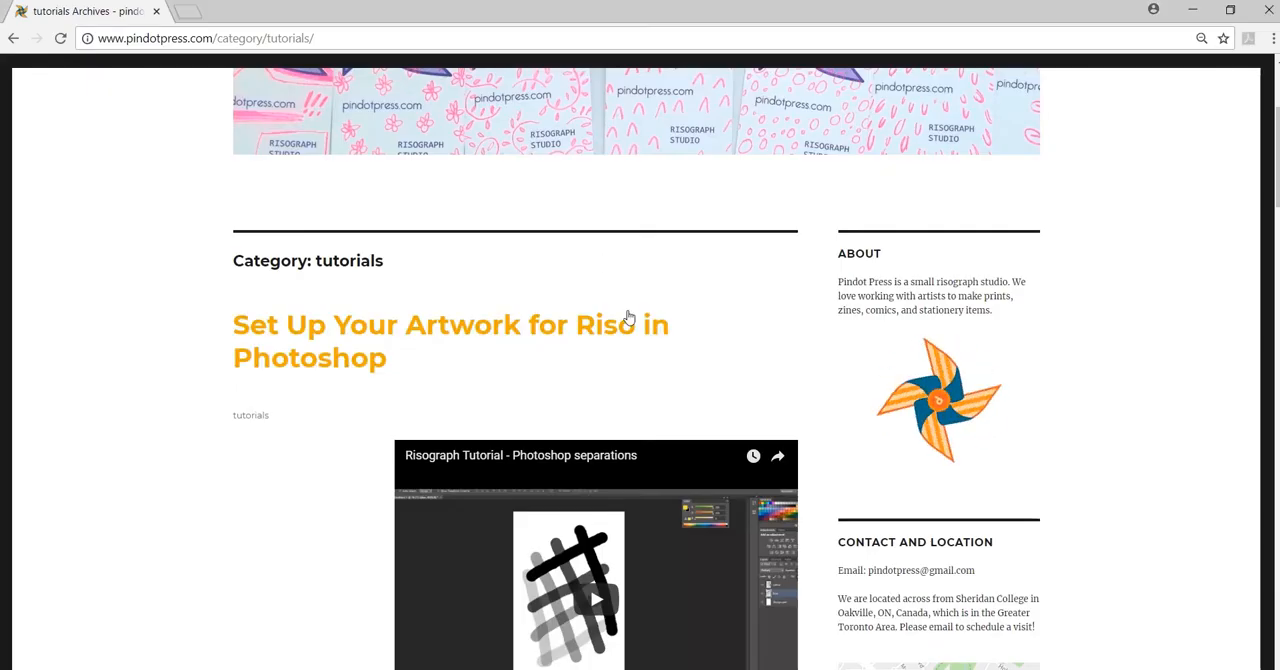
# Switch to the Pindot Press website in the browser and look up the Yellow riso ink's hex code on its printing page
pyautogui.scroll(3, 625, 320)
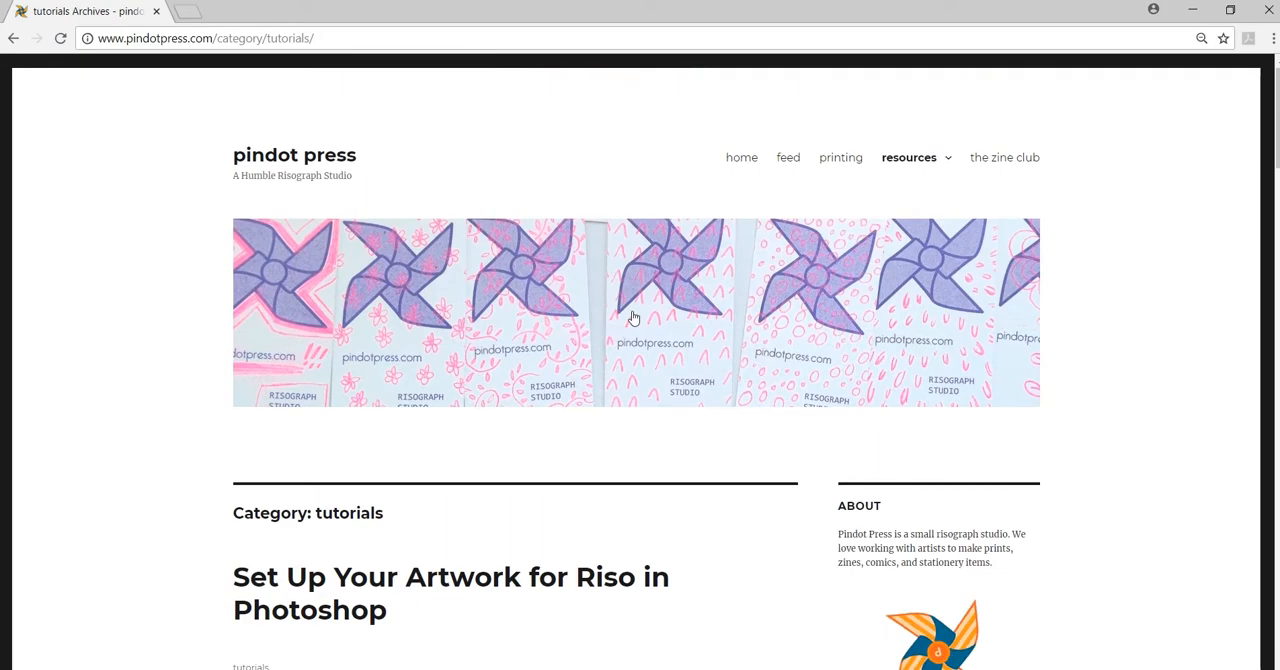
pyautogui.click(839, 160)
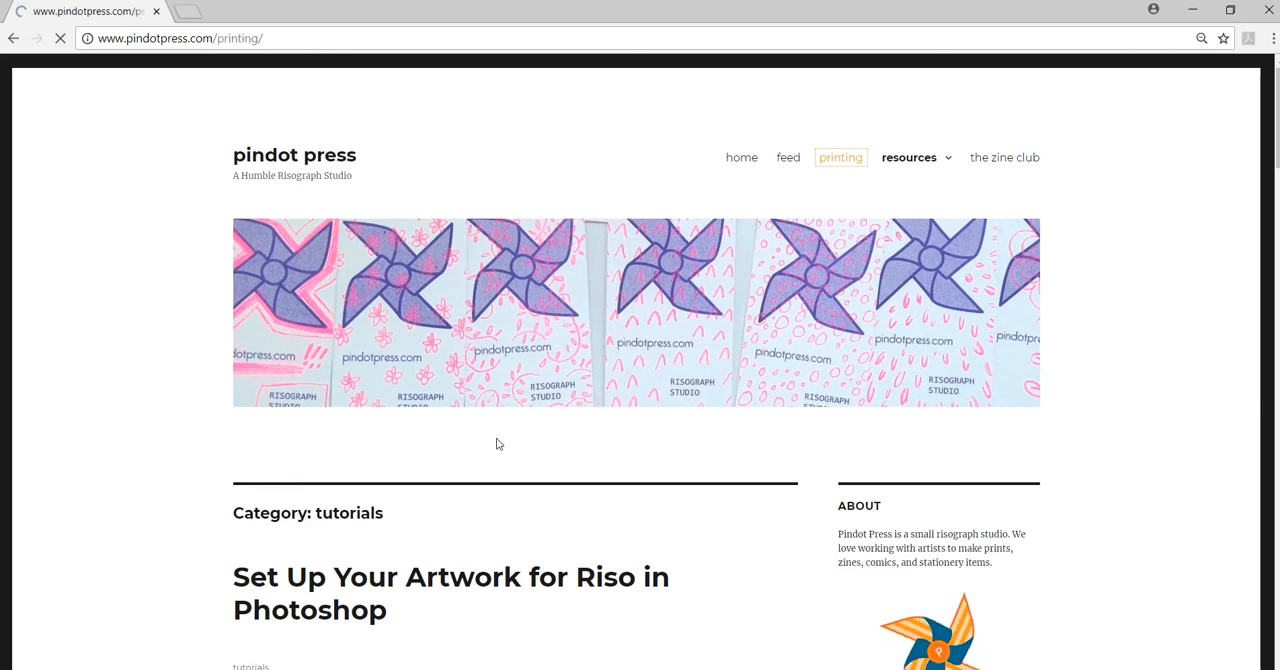
pyautogui.scroll(-3, 517, 466)
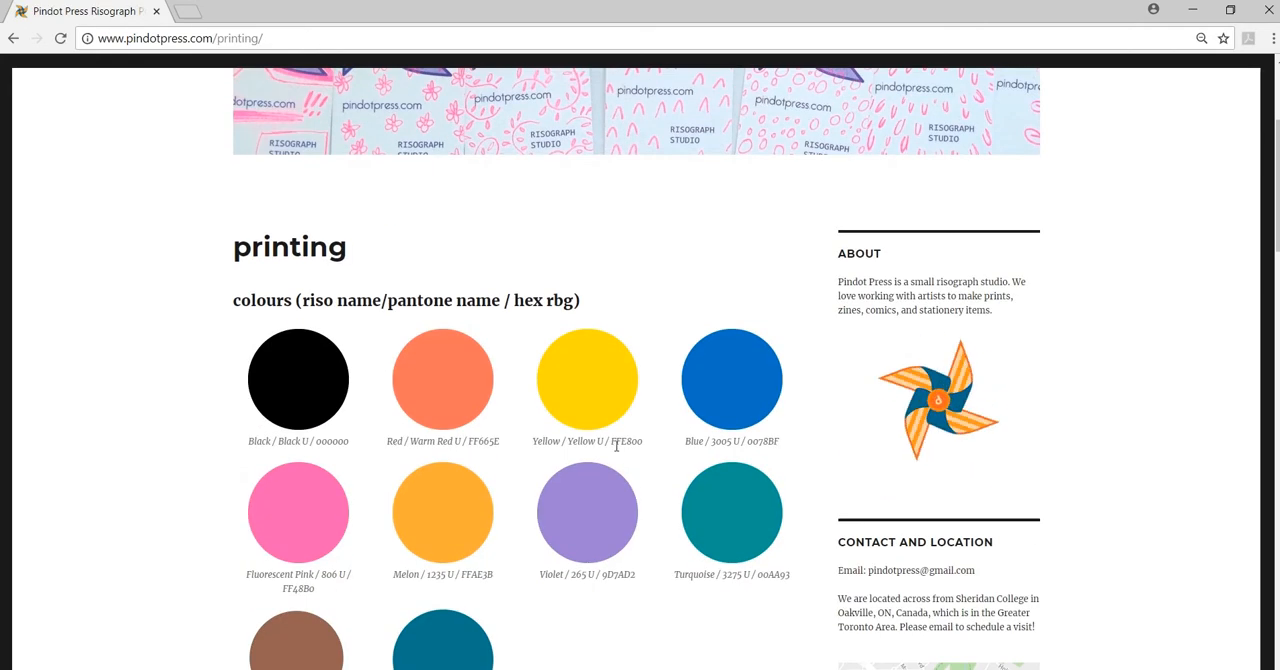
pyautogui.moveTo(611, 443); pyautogui.dragTo(676, 450)
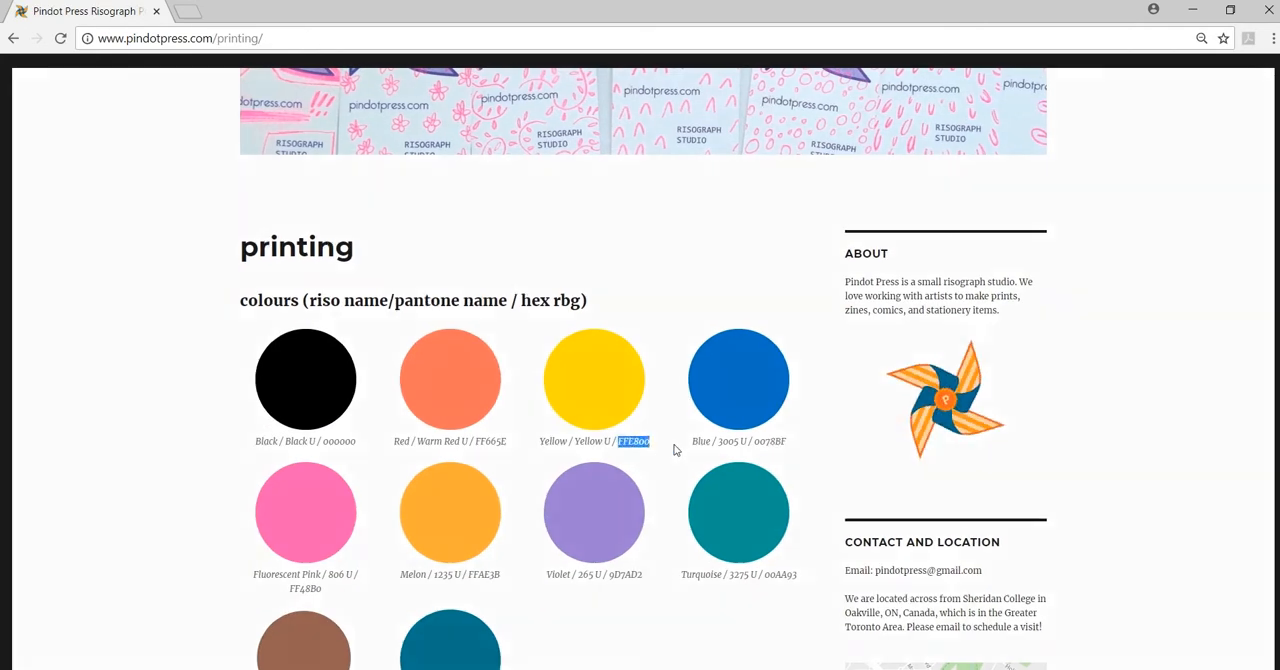
pyautogui.click(676, 450)
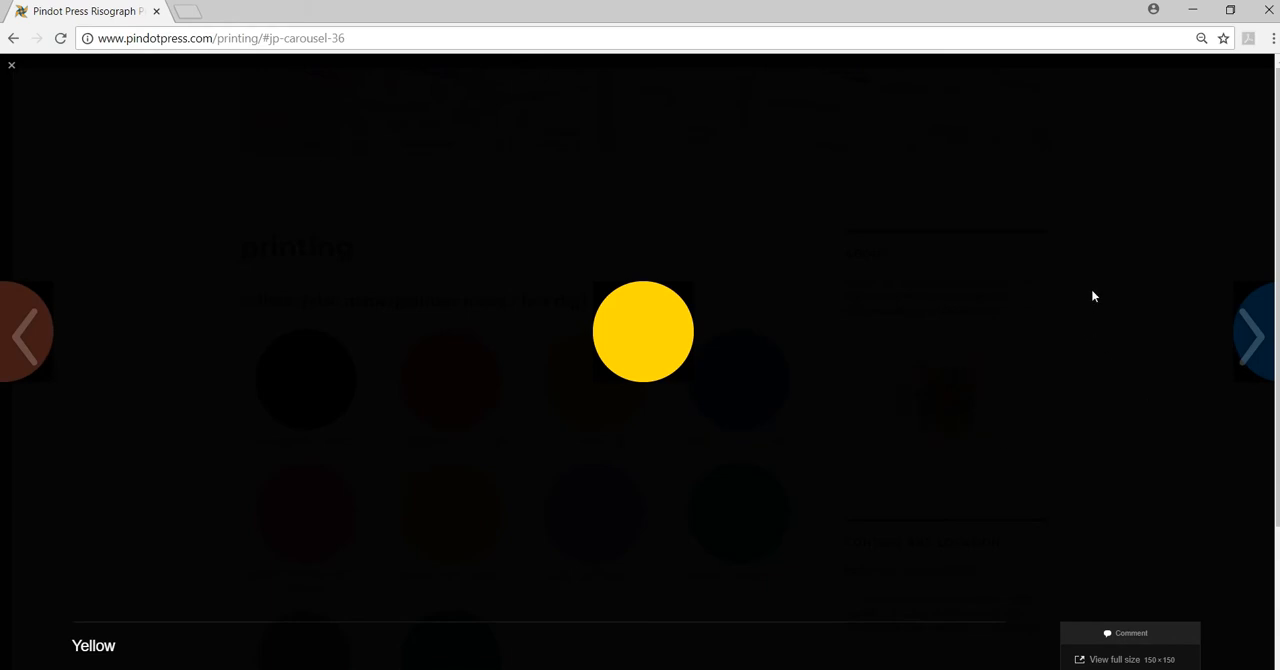
pyautogui.click(1093, 296)
pyautogui.moveTo(610, 441); pyautogui.dragTo(652, 446)
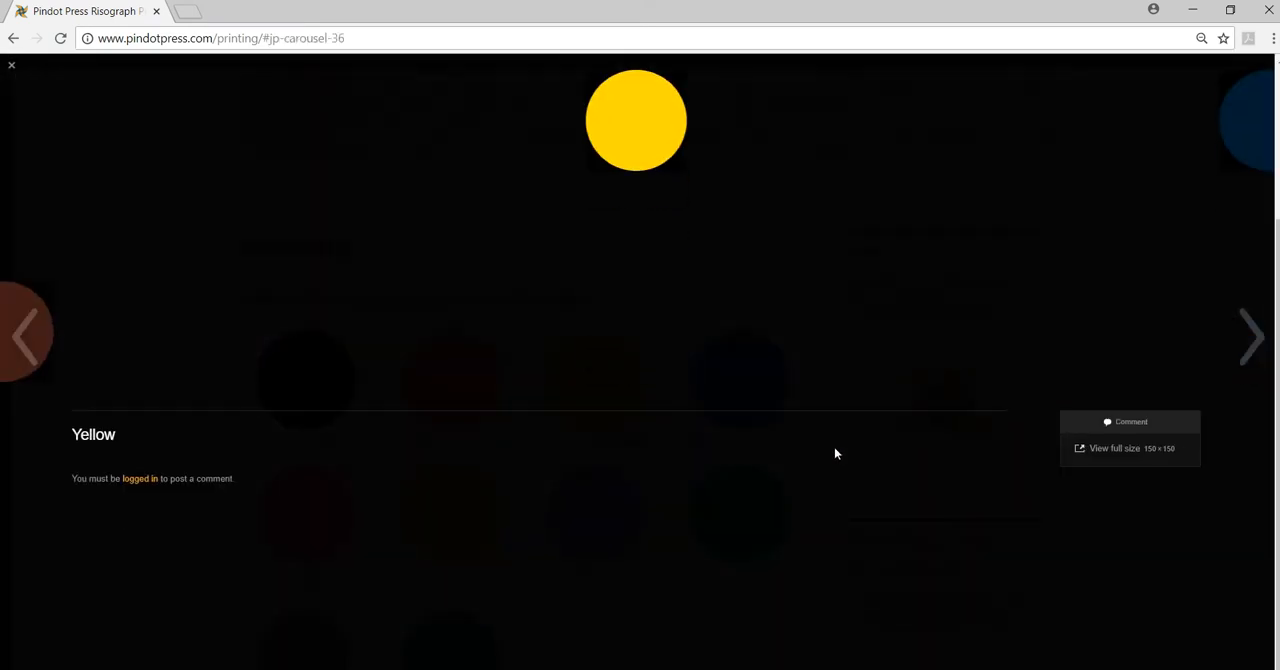
pyautogui.scroll(3, 249, 484)
pyautogui.click(790, 331)
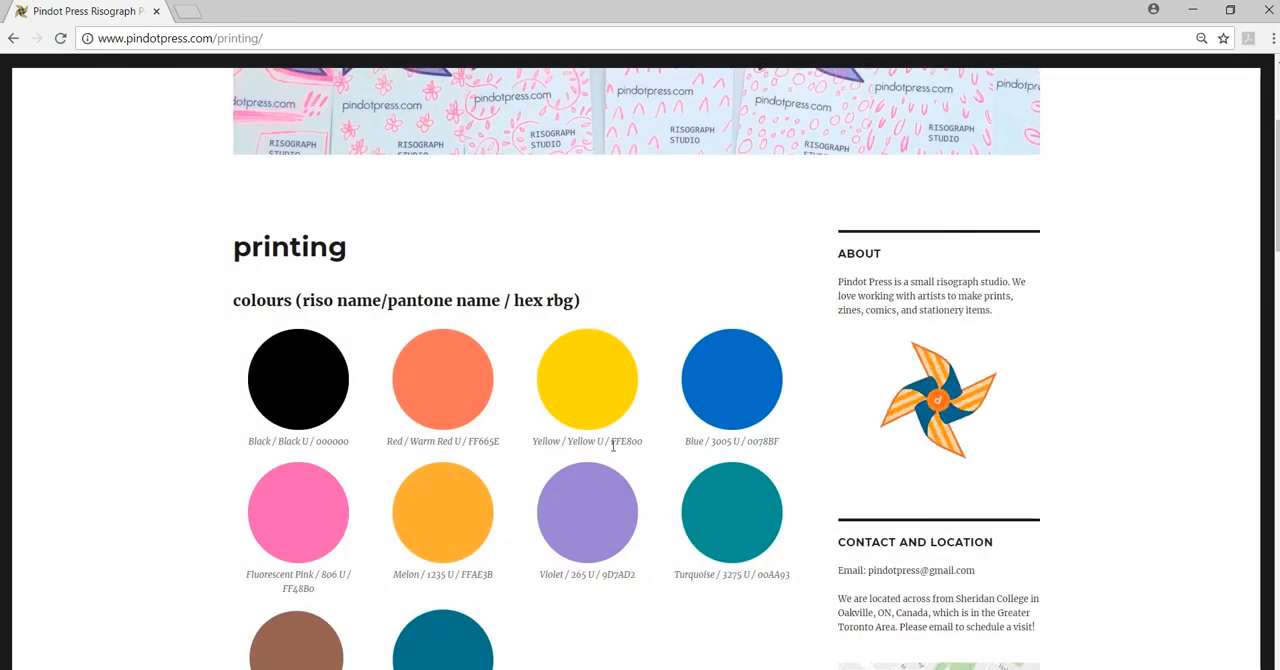
pyautogui.moveTo(613, 446); pyautogui.dragTo(648, 446)
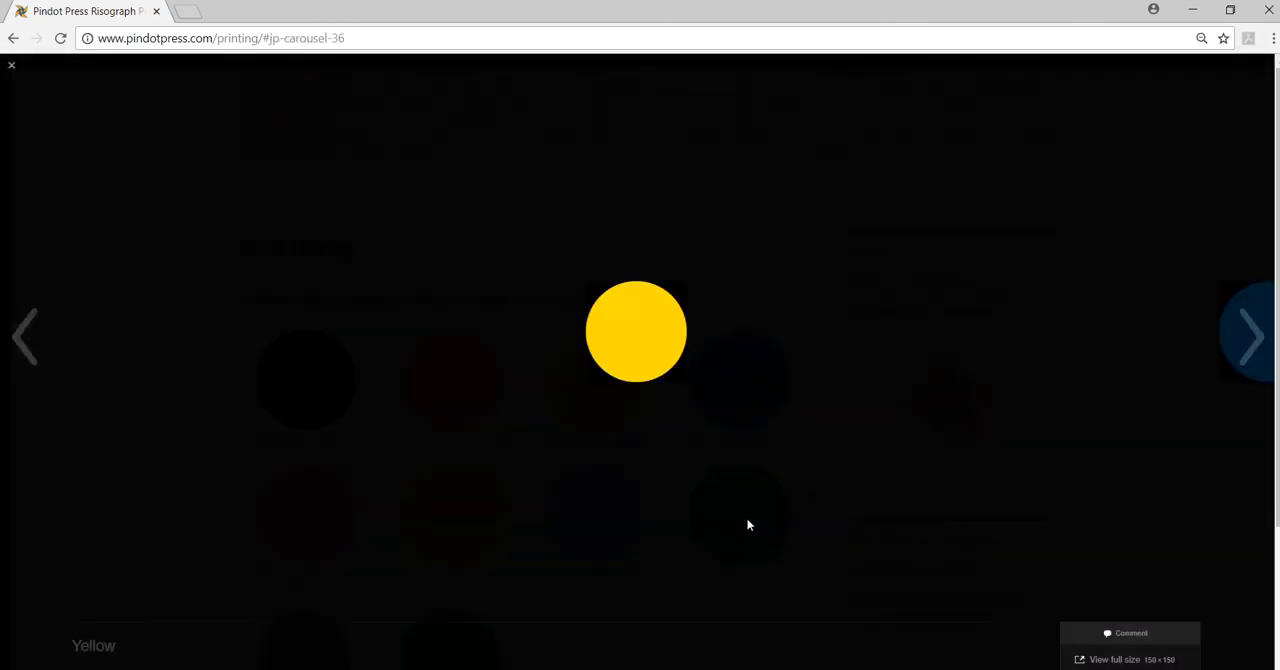
pyautogui.click(748, 522)
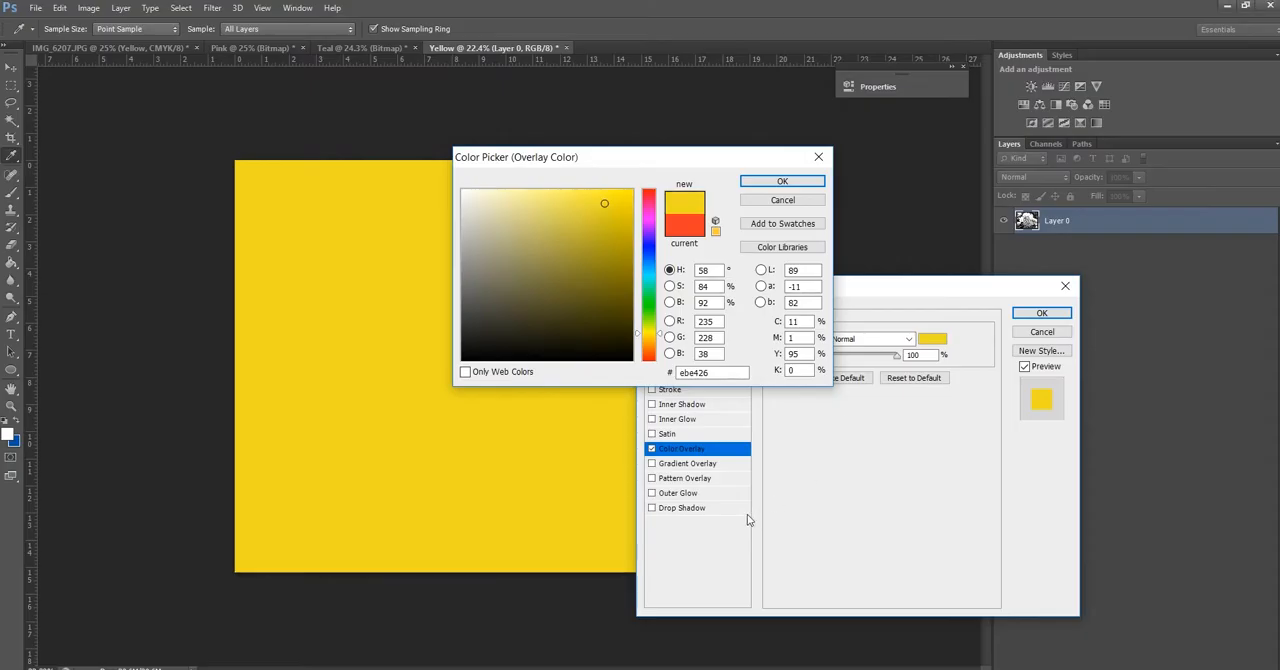
# Set the Yellow document's overlay colour to the riso ink's hex code ffe800
pyautogui.moveTo(727, 372); pyautogui.dragTo(612, 374)
pyautogui.write('ffe')
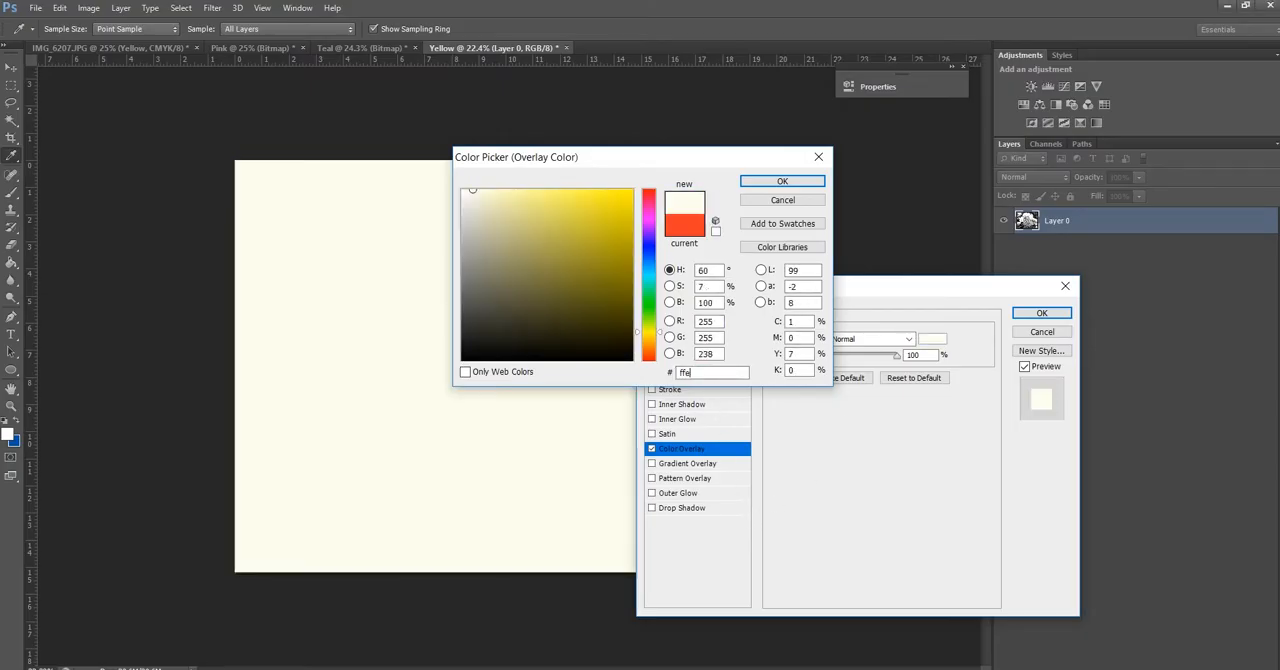
pyautogui.write('800')
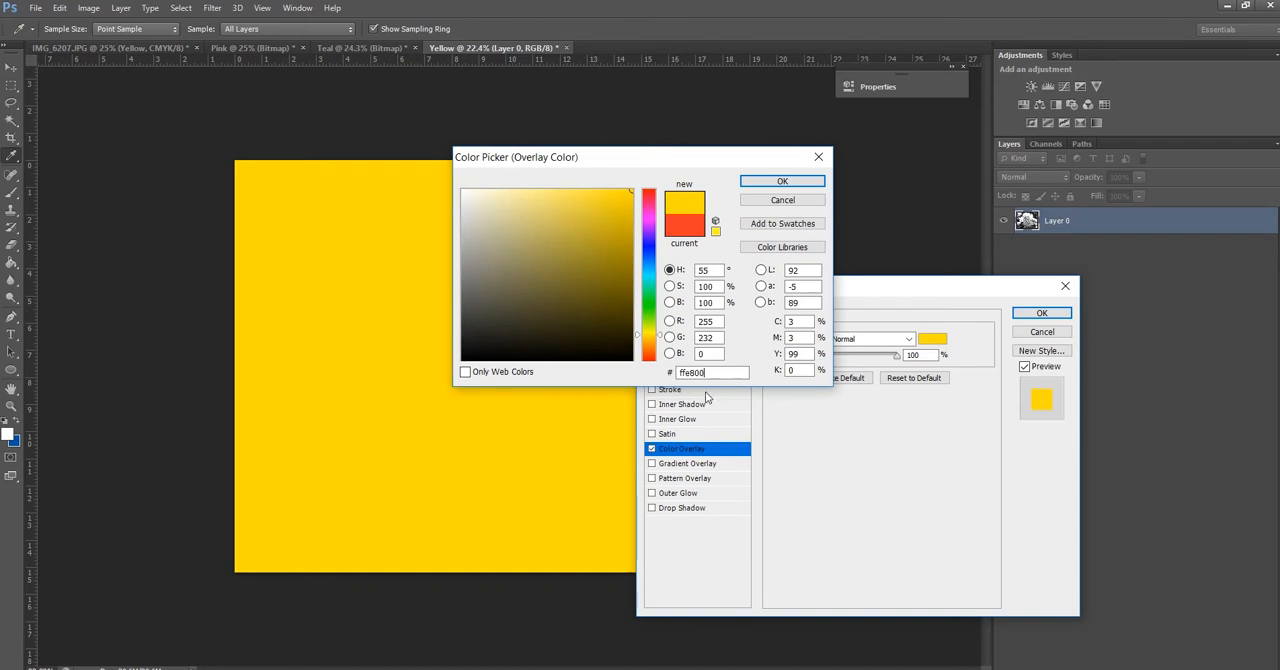
pyautogui.click(783, 182)
# Set the yellow Color Overlay's blend mode to Screen, comparing it with Color, and apply the layer style
pyautogui.click(888, 340)
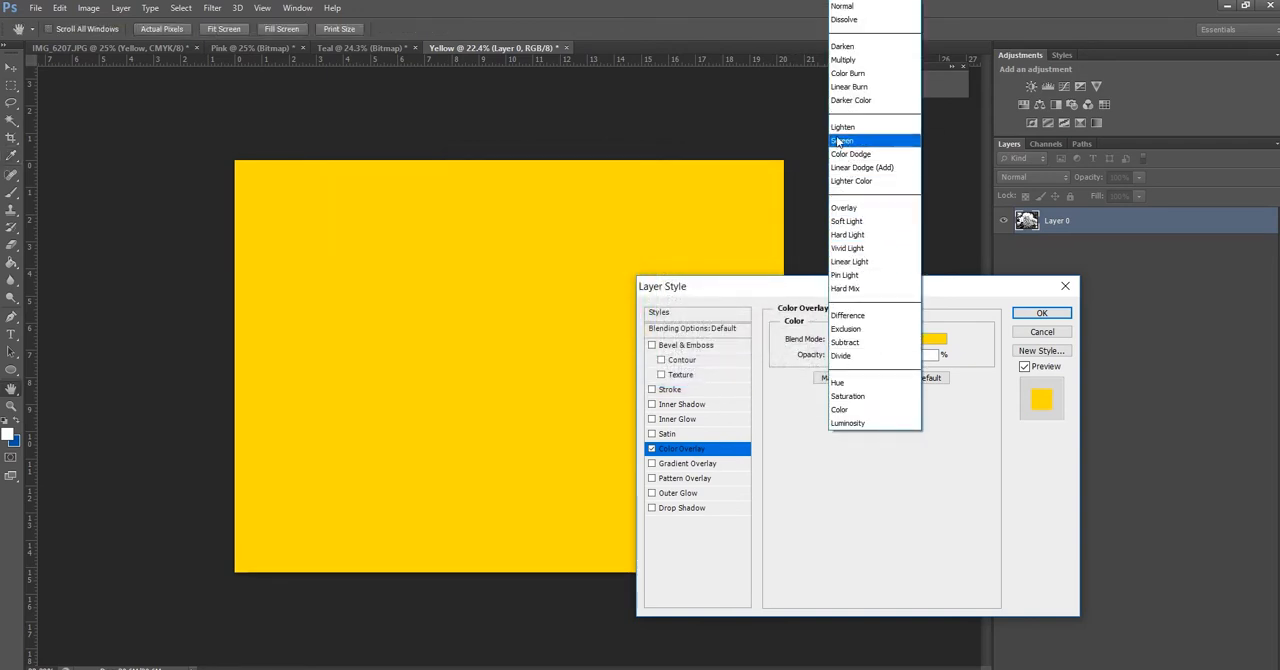
pyautogui.click(838, 142)
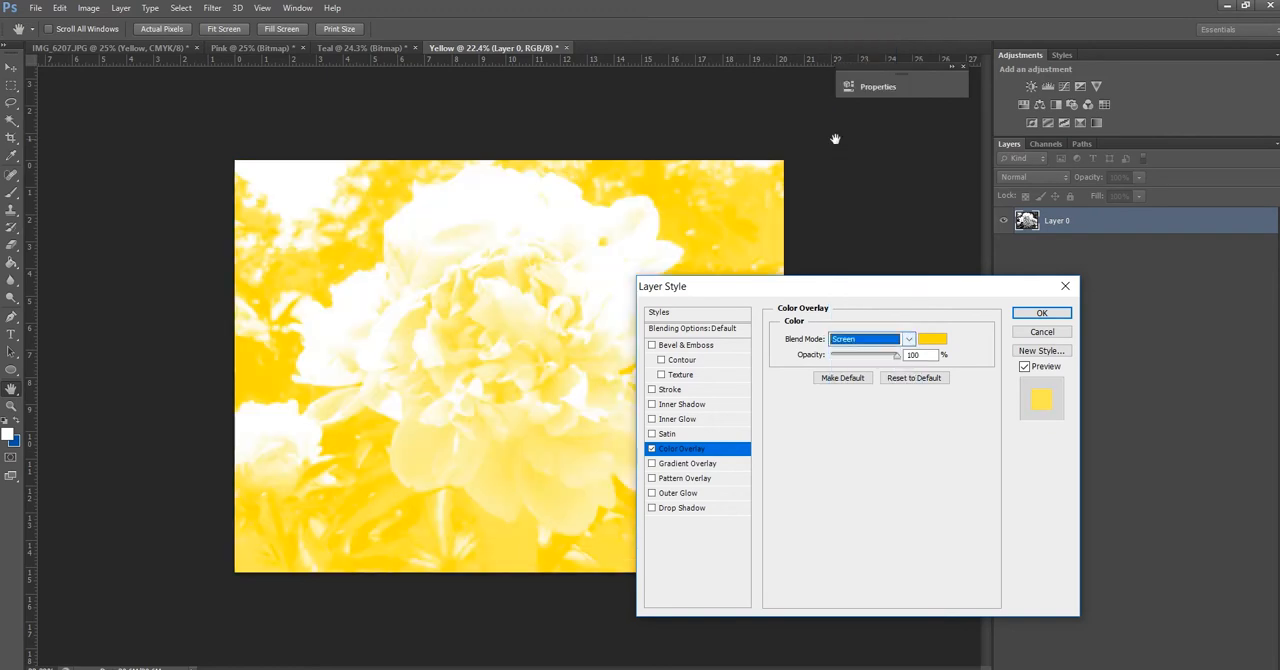
pyautogui.click(868, 340)
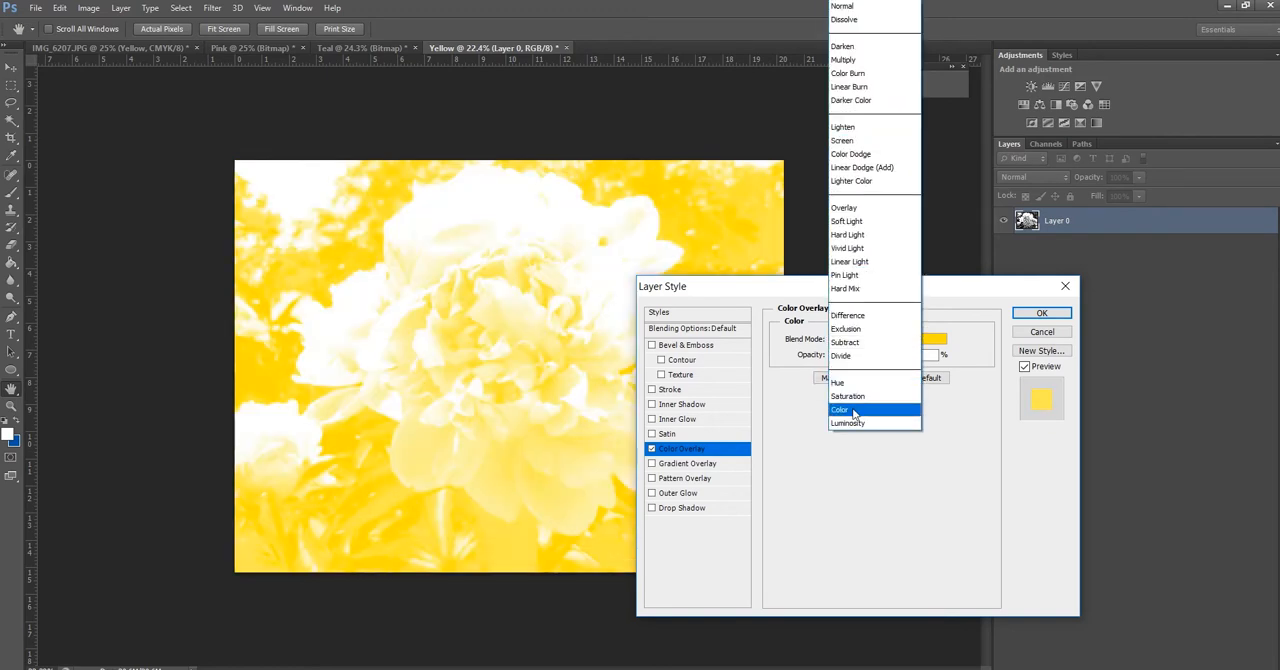
pyautogui.click(855, 411)
pyautogui.click(860, 341)
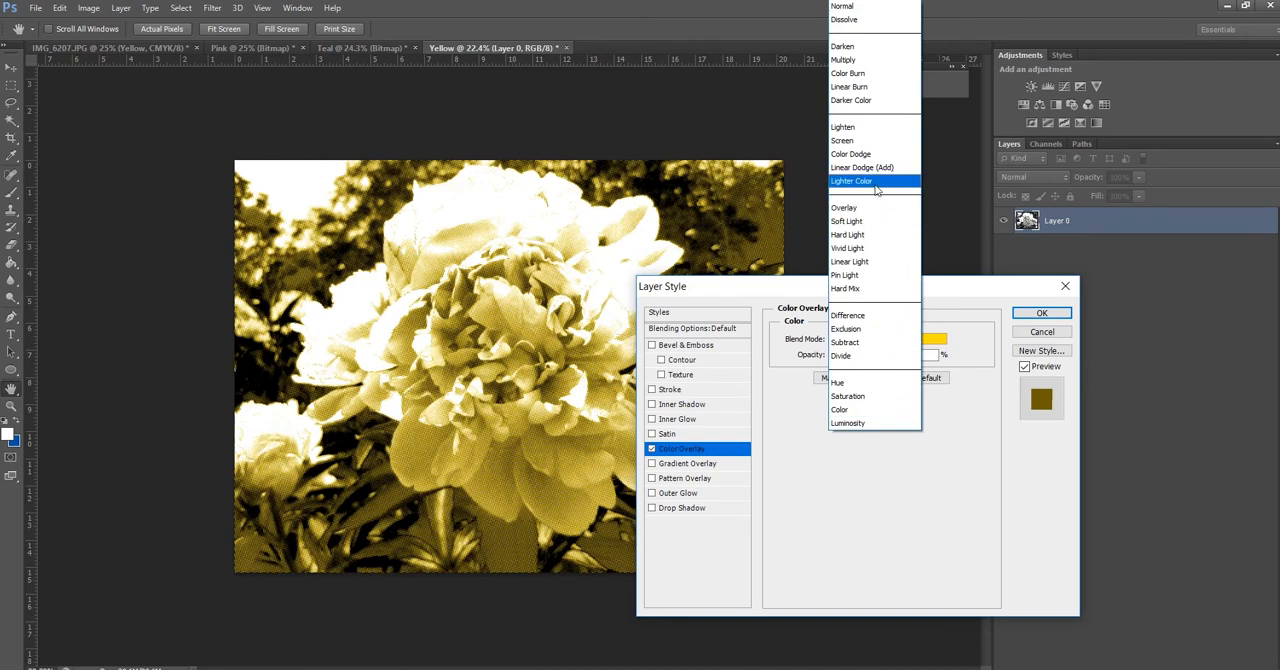
pyautogui.click(859, 142)
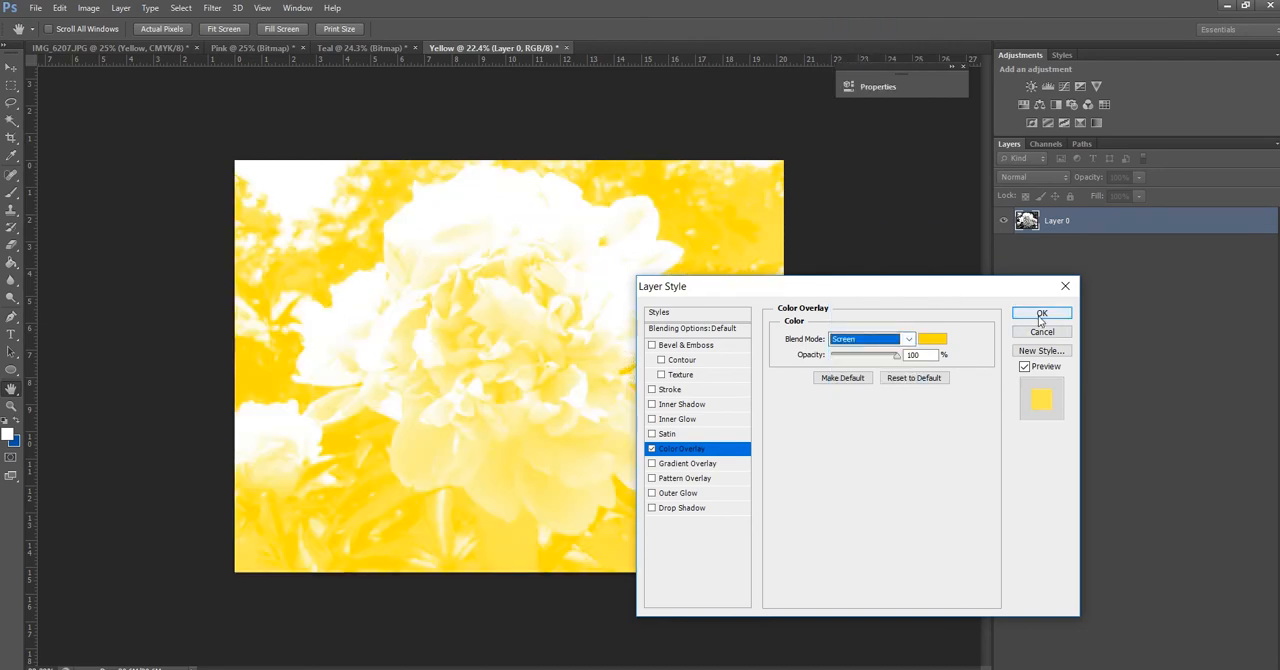
pyautogui.click(1040, 316)
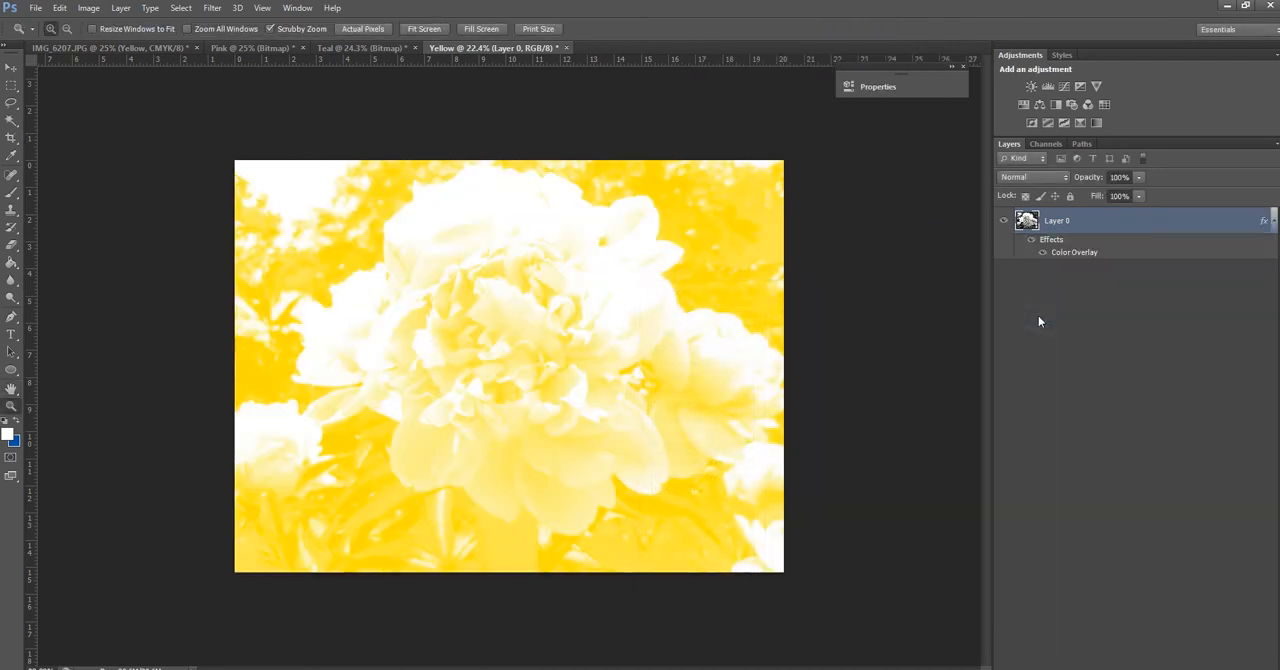
# Convert the Teal bitmap back to Grayscale with the default size ratio, followed by RGB Color mode
pyautogui.click(358, 48)
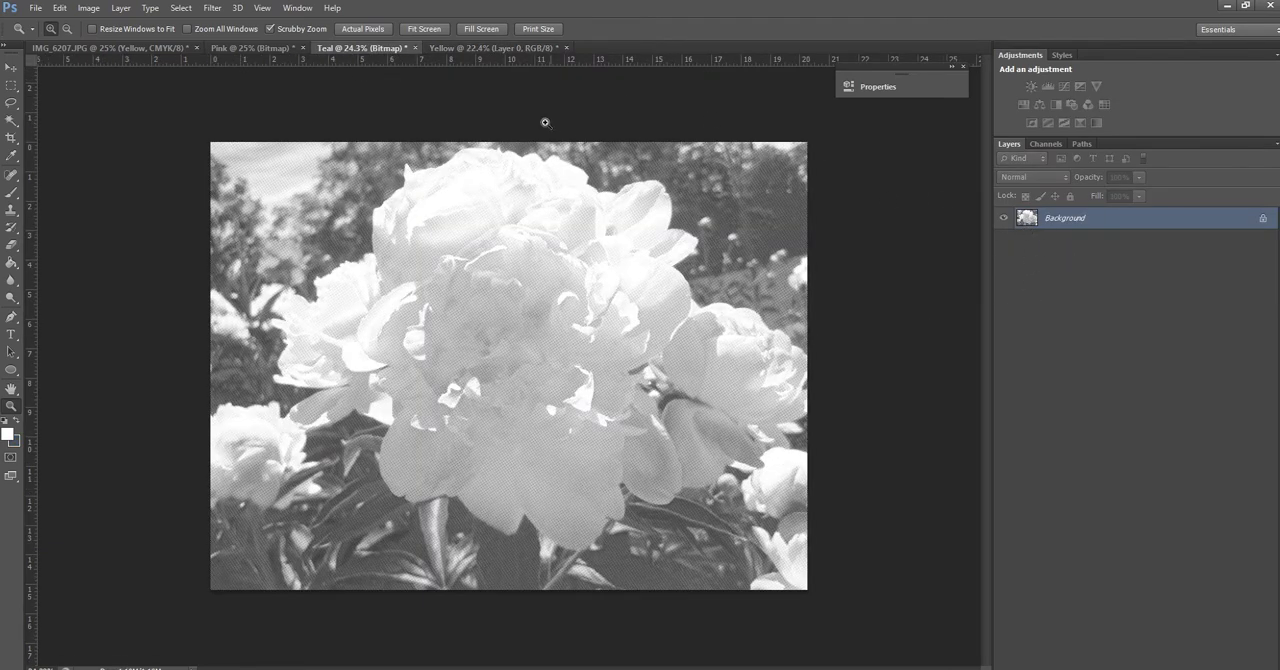
pyautogui.click(461, 48)
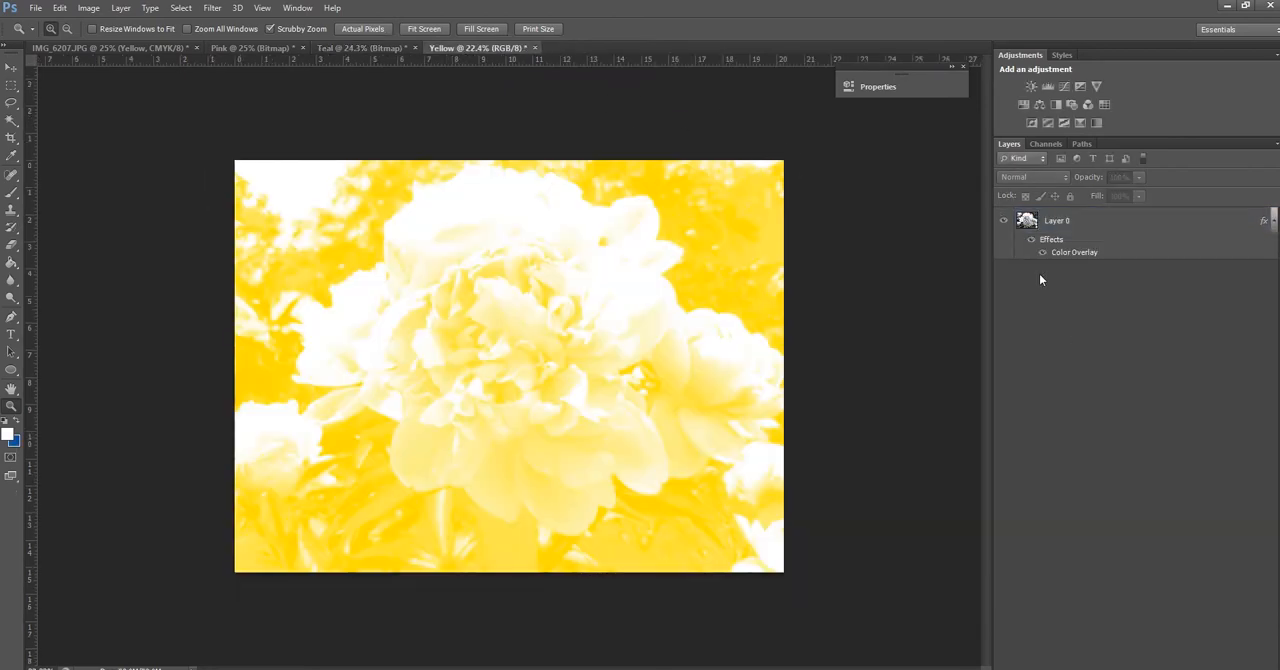
pyautogui.click(358, 48)
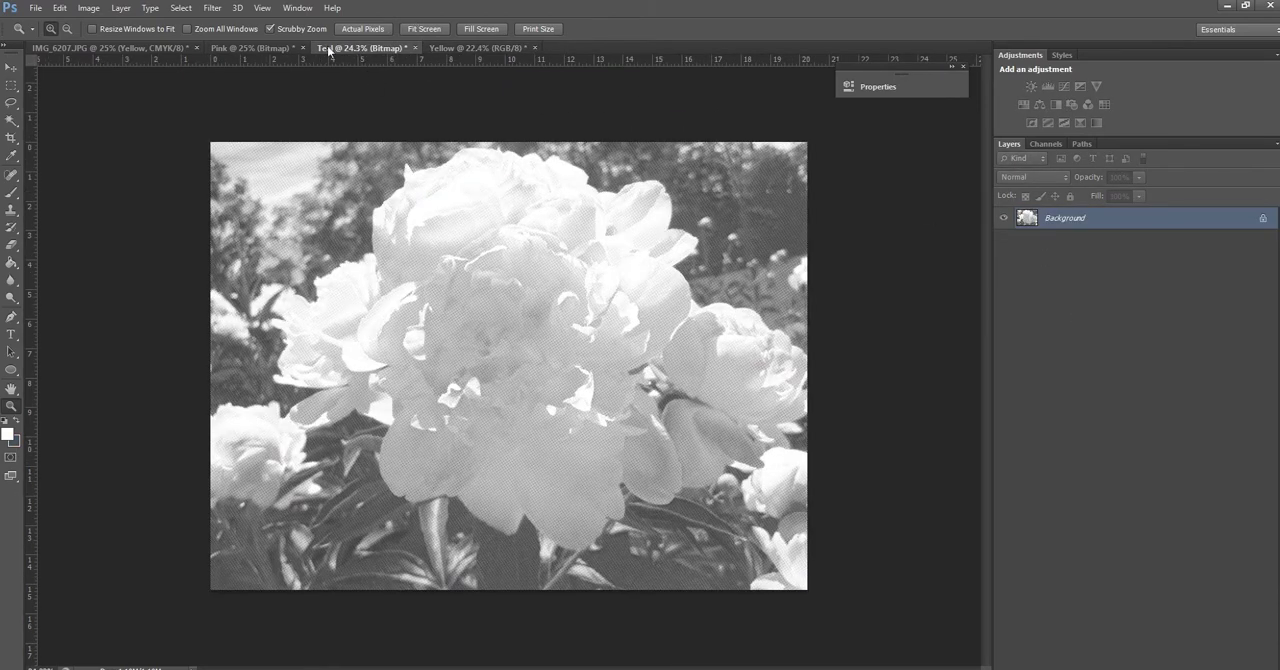
pyautogui.click(88, 7)
pyautogui.moveTo(100, 25)
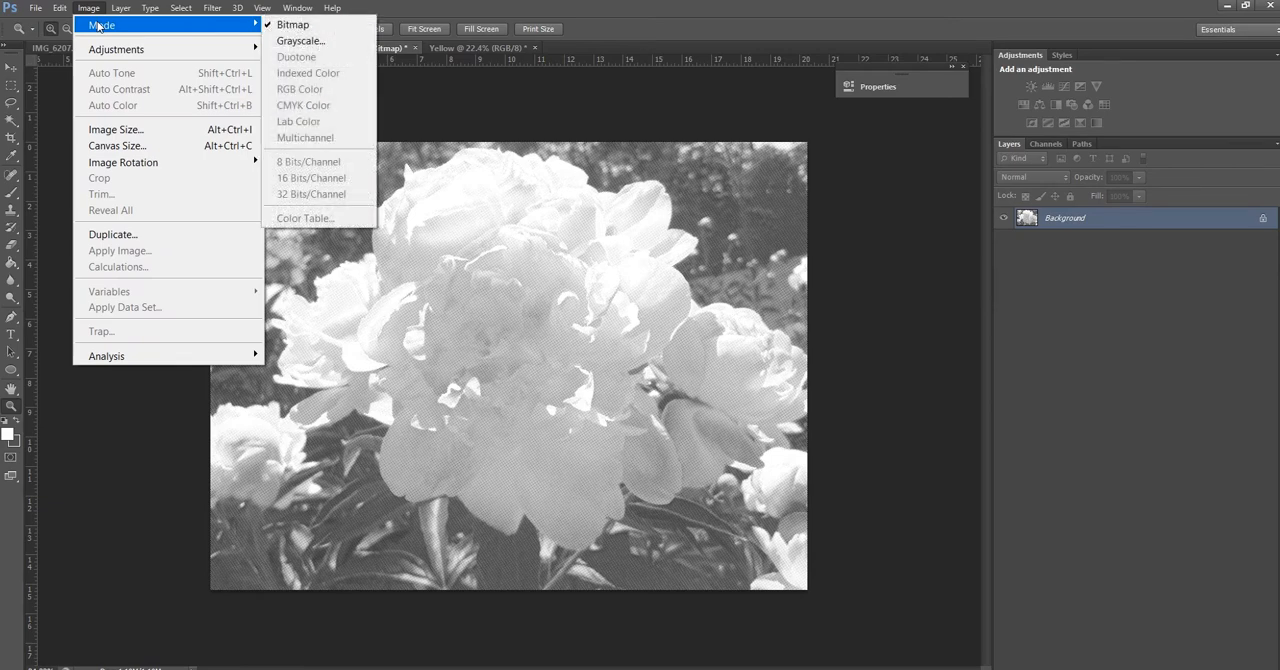
pyautogui.click(311, 41)
pyautogui.click(676, 240)
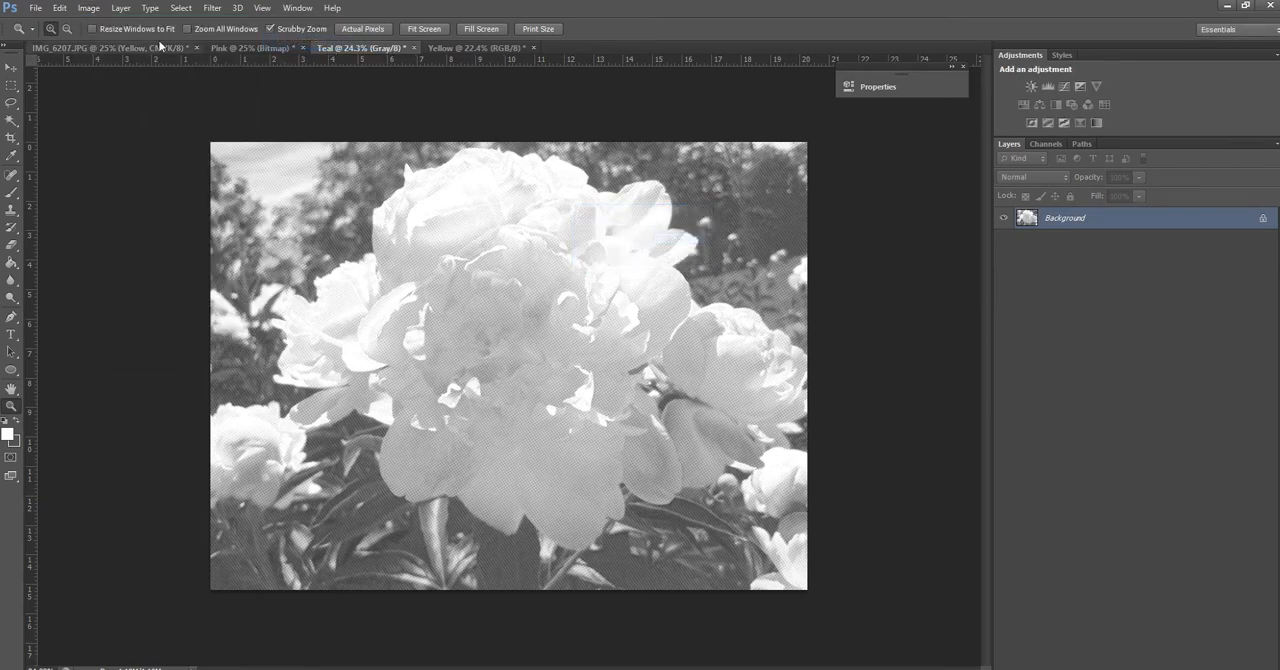
pyautogui.click(121, 8)
pyautogui.moveTo(88, 8)
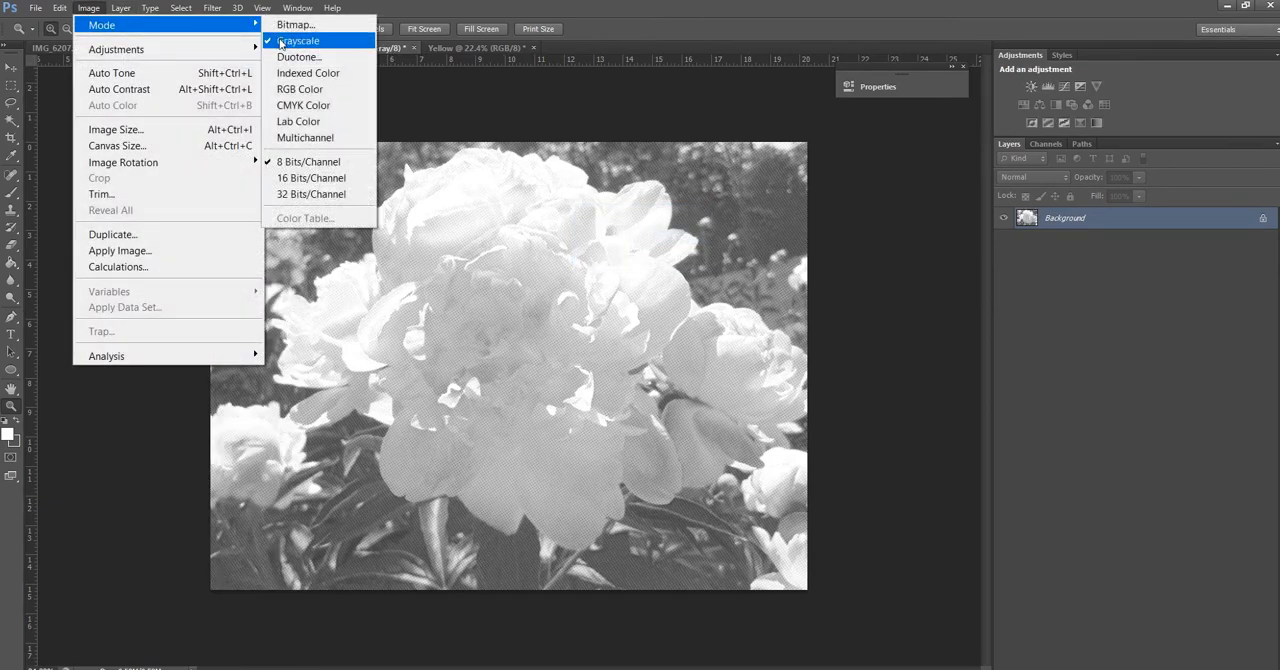
pyautogui.click(319, 92)
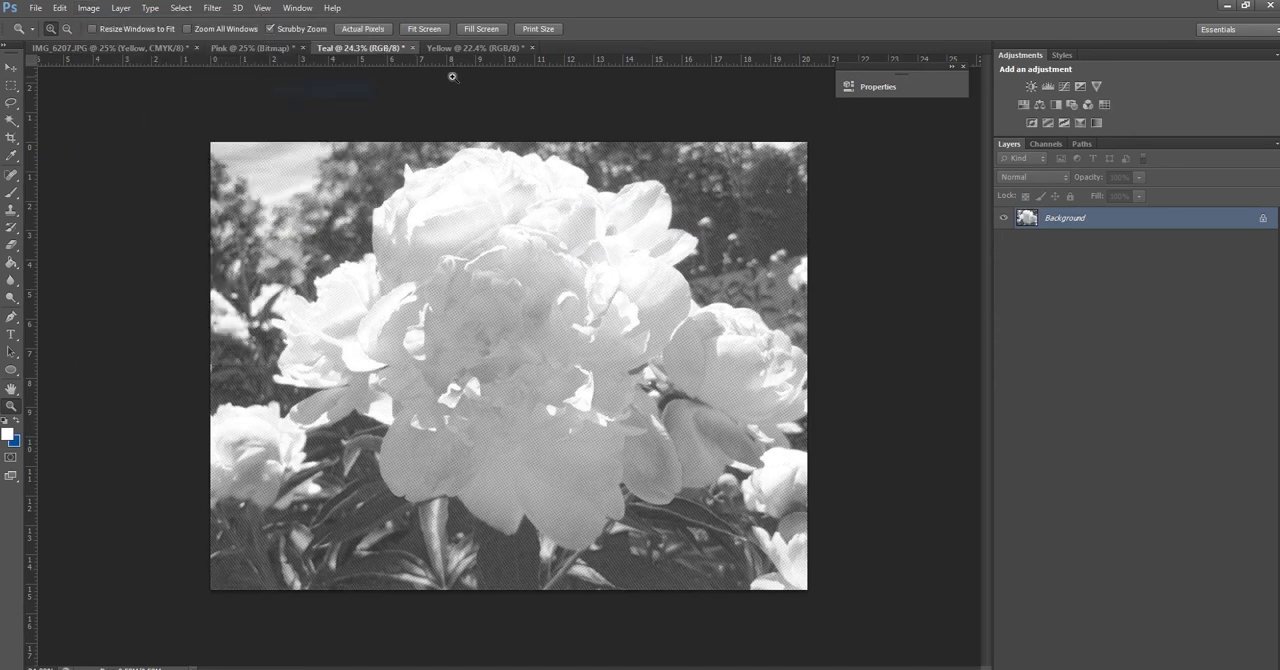
# Turn the Teal document's locked Background into a regular layer with default settings and add a Color Overlay effect to it
pyautogui.doubleClick(1029, 224)
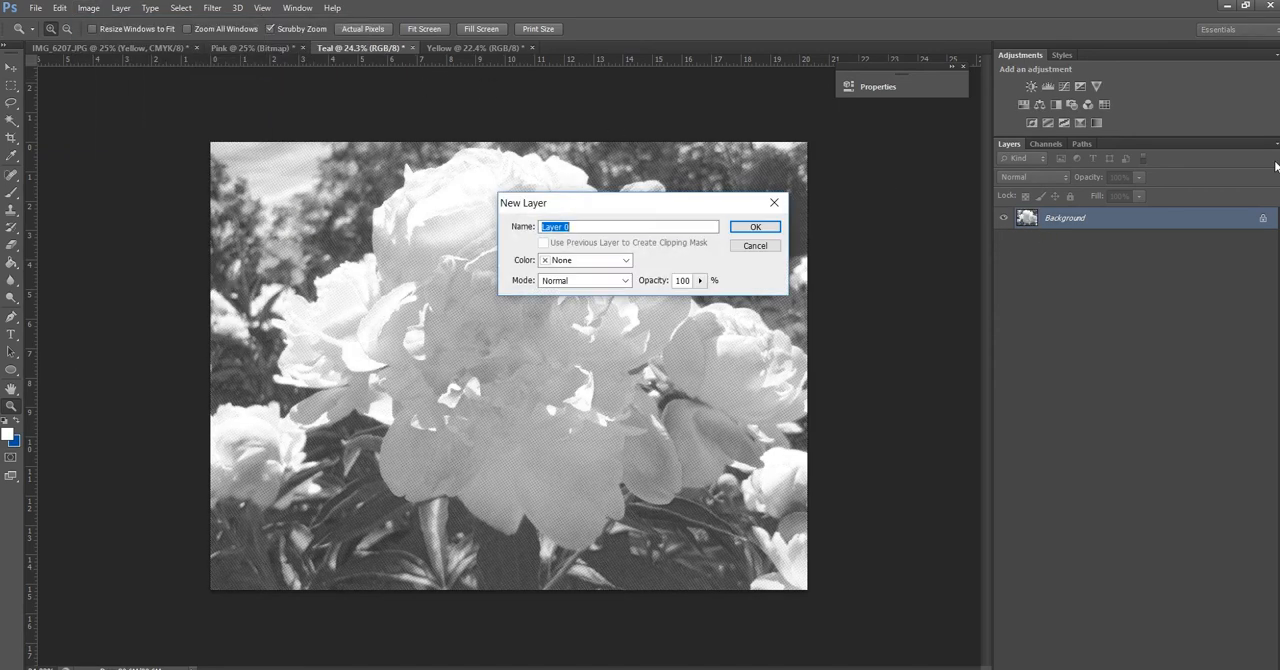
pyautogui.press('Return')
pyautogui.rightClick(1032, 221)
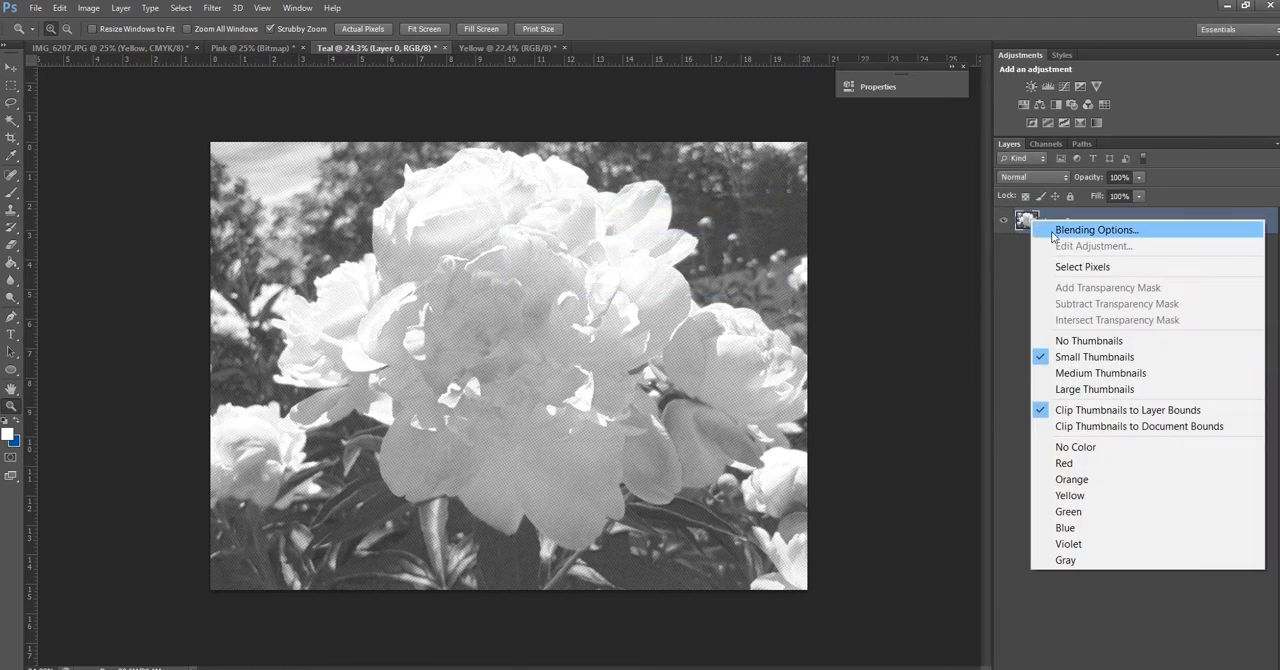
pyautogui.click(1055, 228)
pyautogui.click(675, 449)
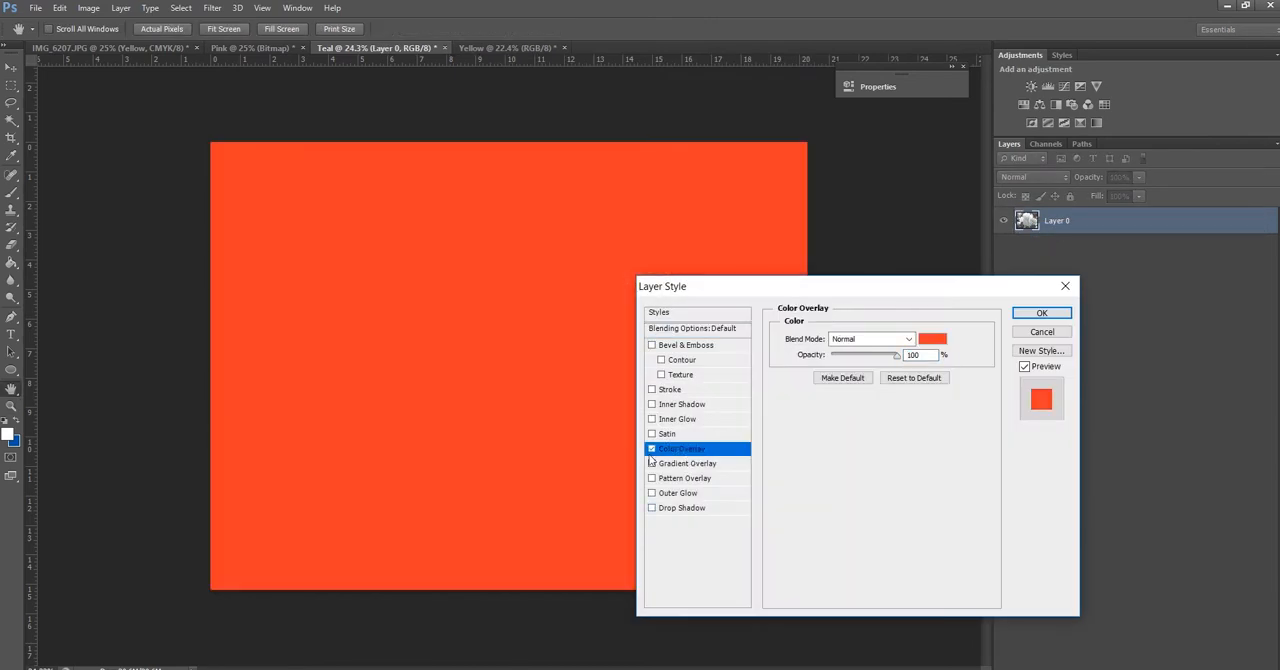
# Open the Teal overlay's colour for editing and look up the Teal riso ink's hex code on the Pindot Press website in the browser
pyautogui.click(926, 340)
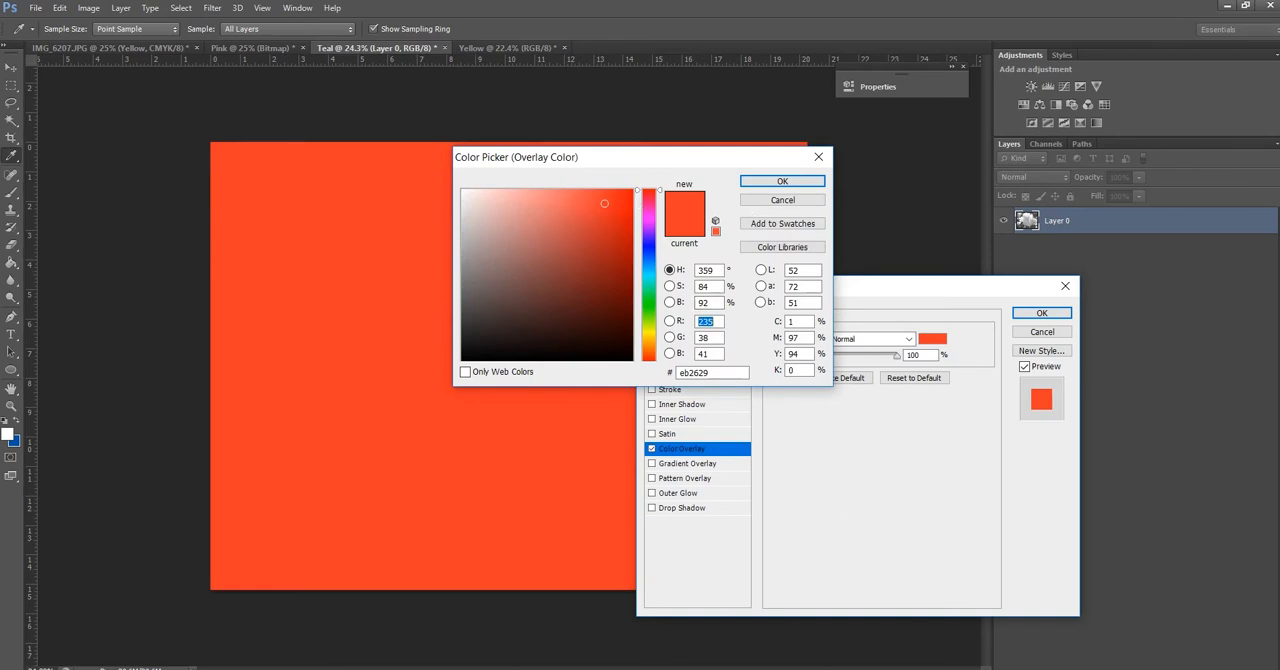
pyautogui.click(596, 647)
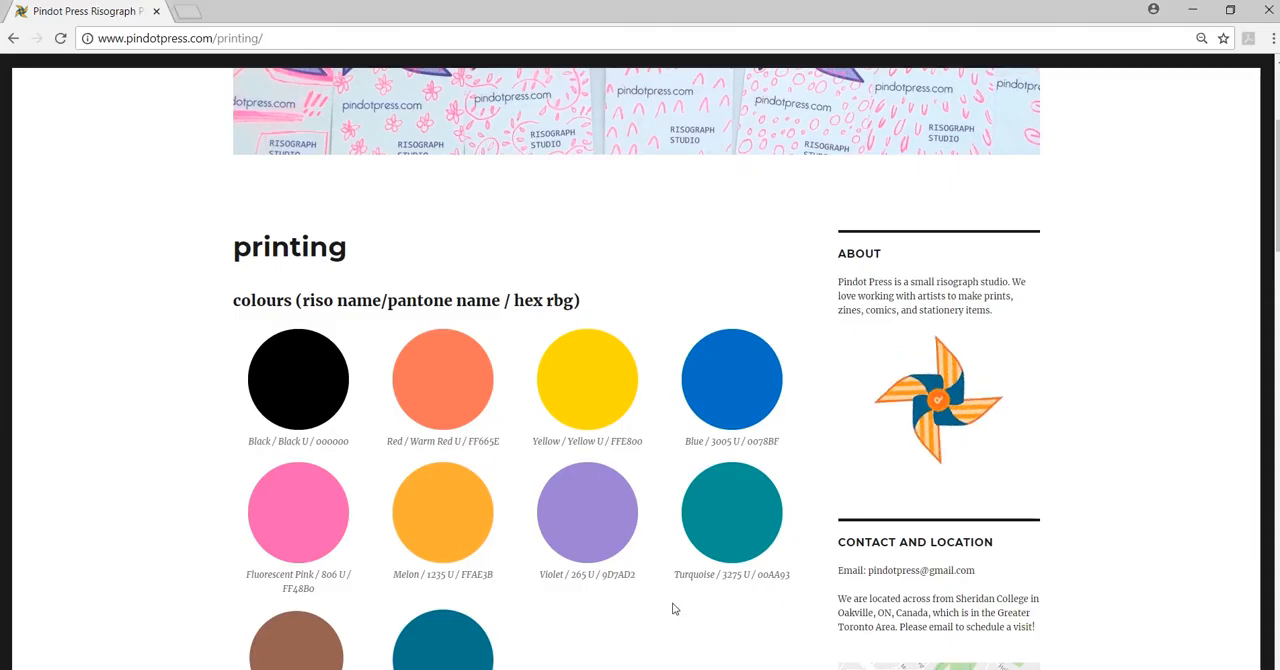
pyautogui.scroll(-3, 668, 602)
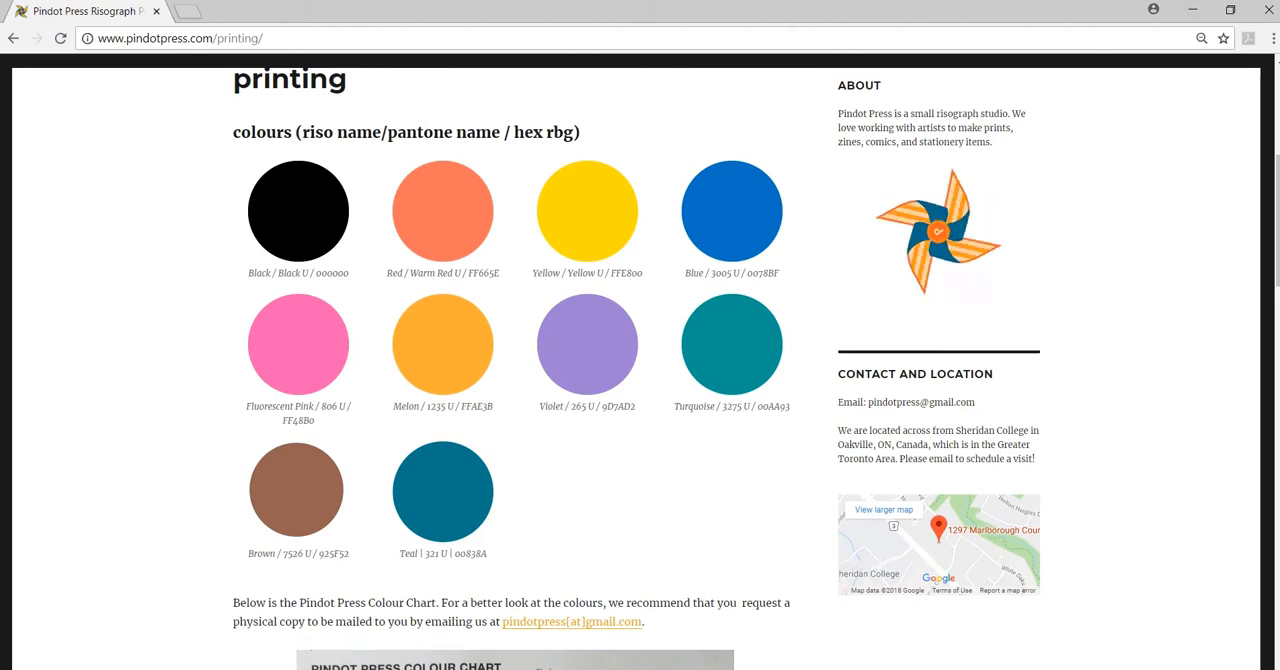
pyautogui.click(590, 667)
# Set the Teal document's overlay colour to the riso ink's hex code 00838a
pyautogui.moveTo(720, 373); pyautogui.dragTo(636, 384)
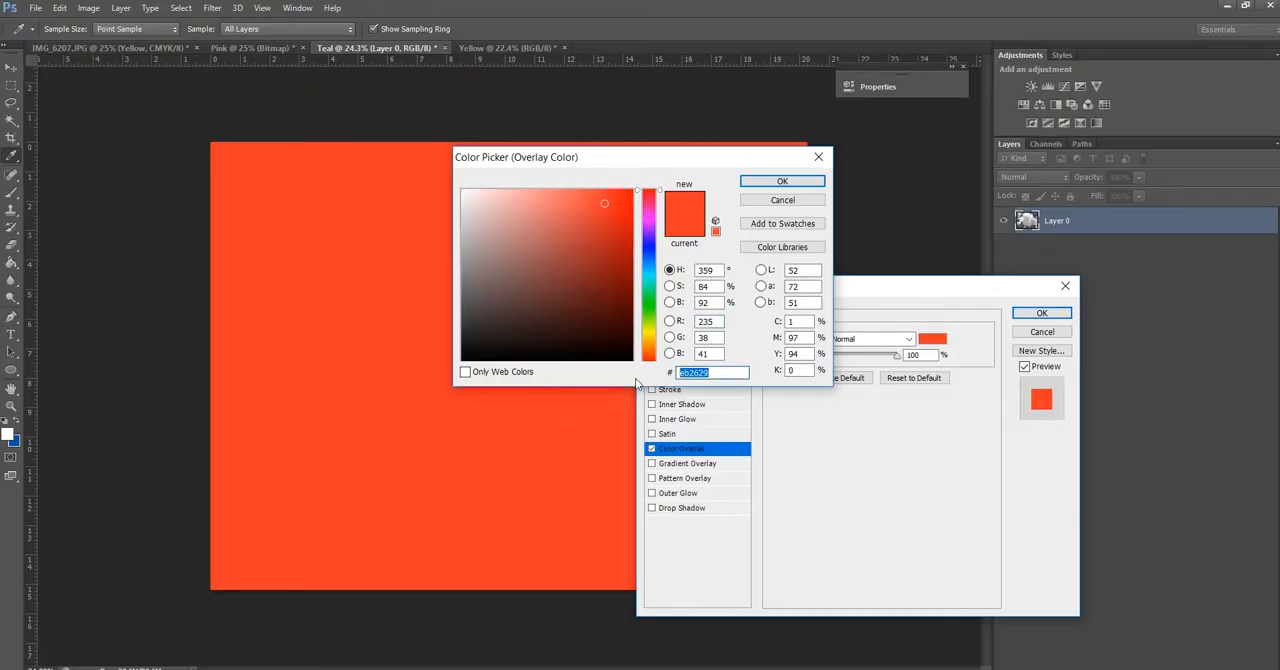
pyautogui.write('008')
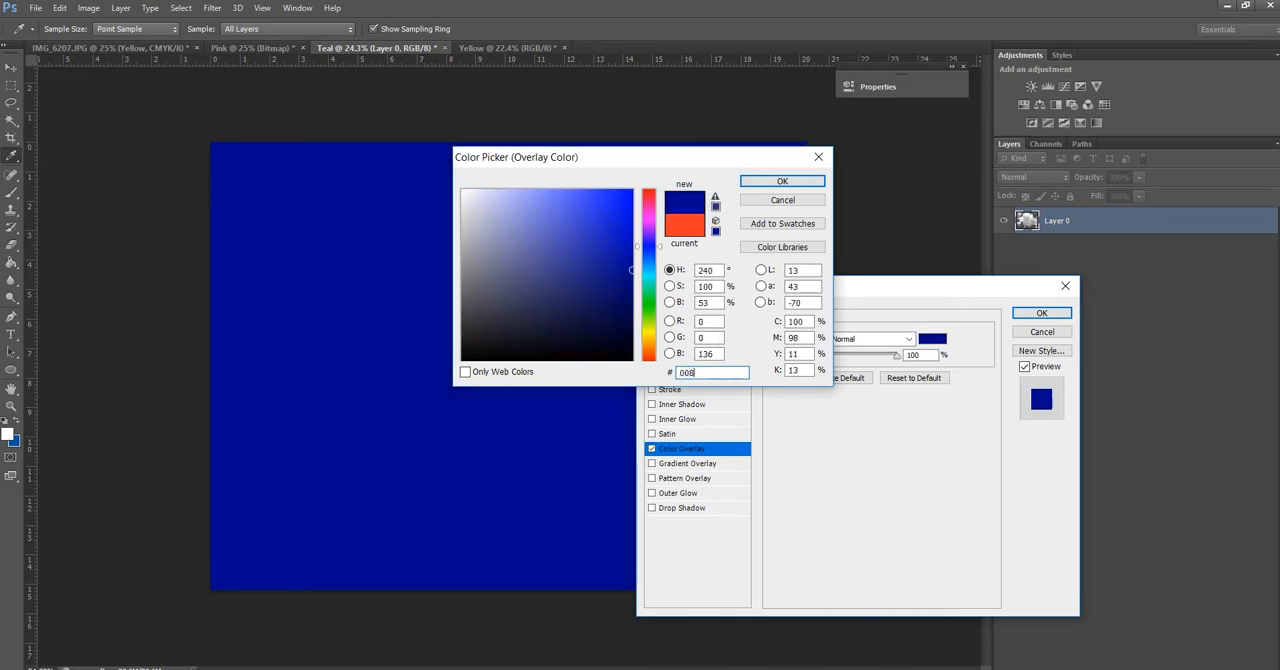
pyautogui.write('38')
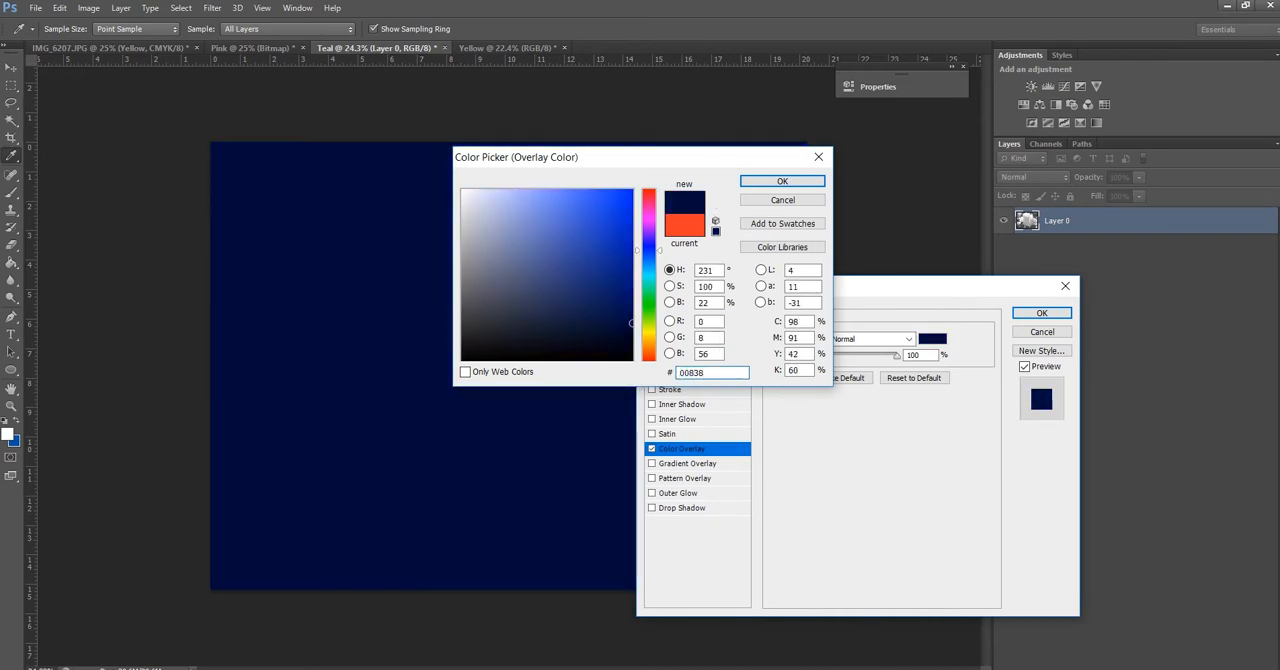
pyautogui.write('f')
pyautogui.click(808, 180)
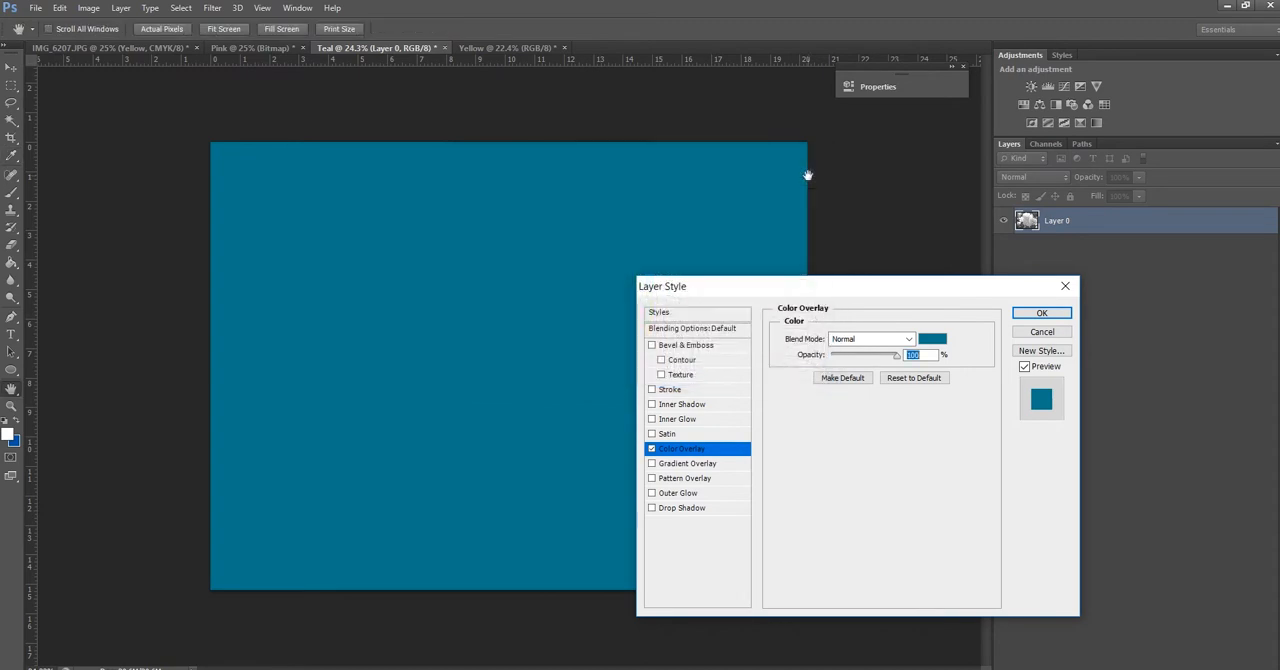
# Set the teal Color Overlay's blend mode to Screen and apply the layer style
pyautogui.click(890, 340)
pyautogui.click(882, 146)
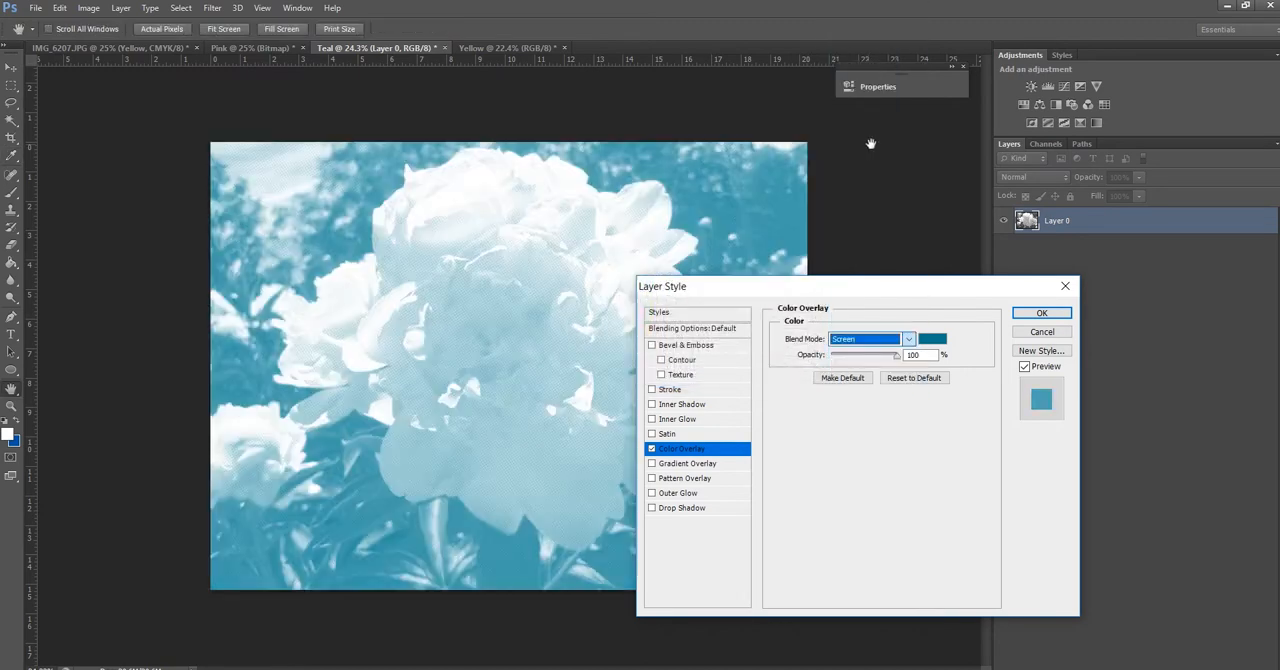
pyautogui.click(1041, 313)
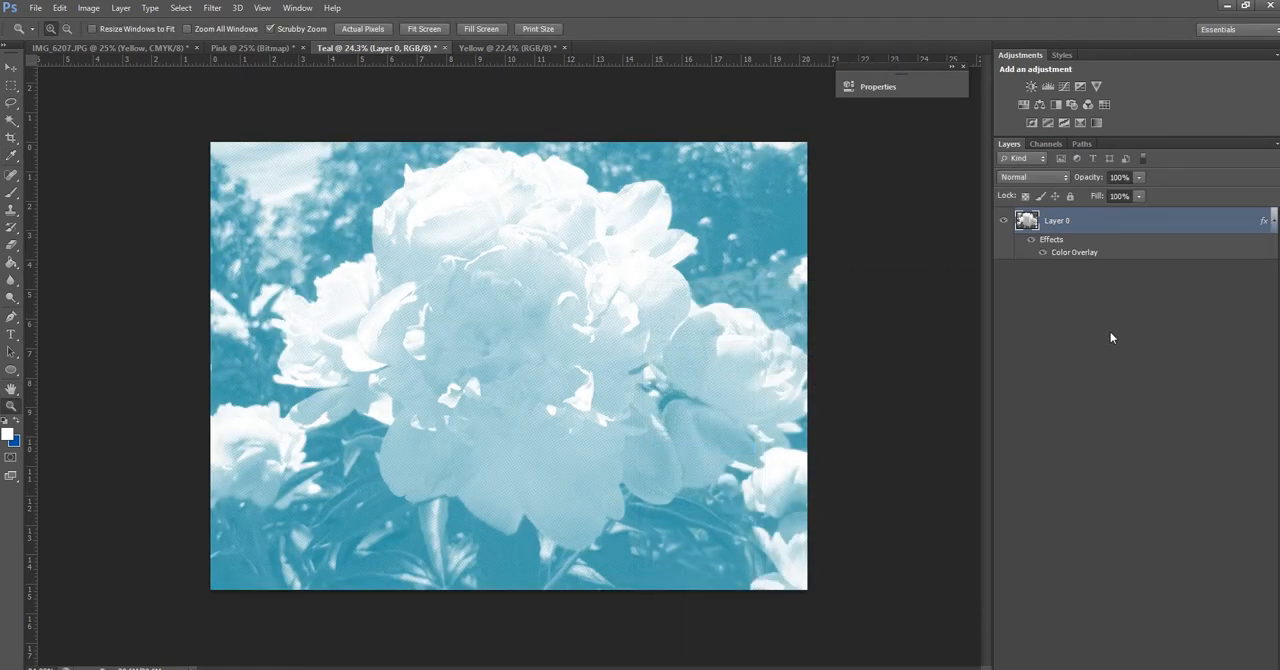
# Convert the Pink bitmap back to Grayscale with a size ratio of 1, followed by RGB Color mode
pyautogui.click(277, 48)
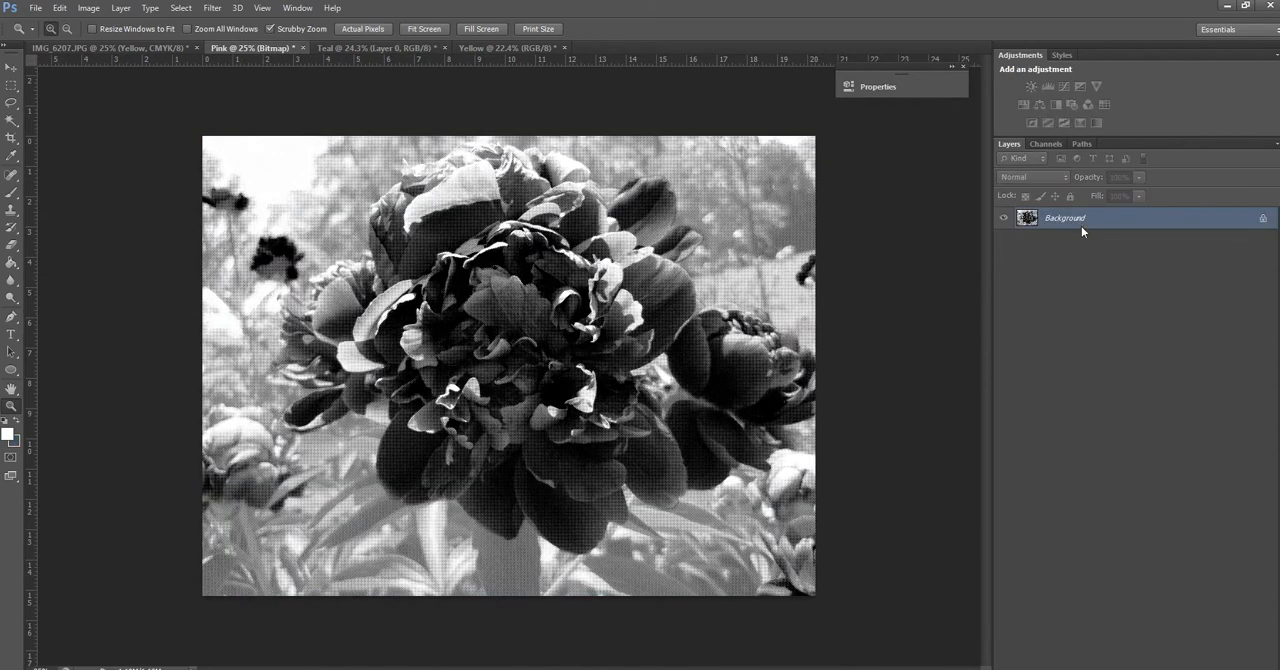
pyautogui.click(88, 8)
pyautogui.moveTo(150, 25)
pyautogui.click(324, 40)
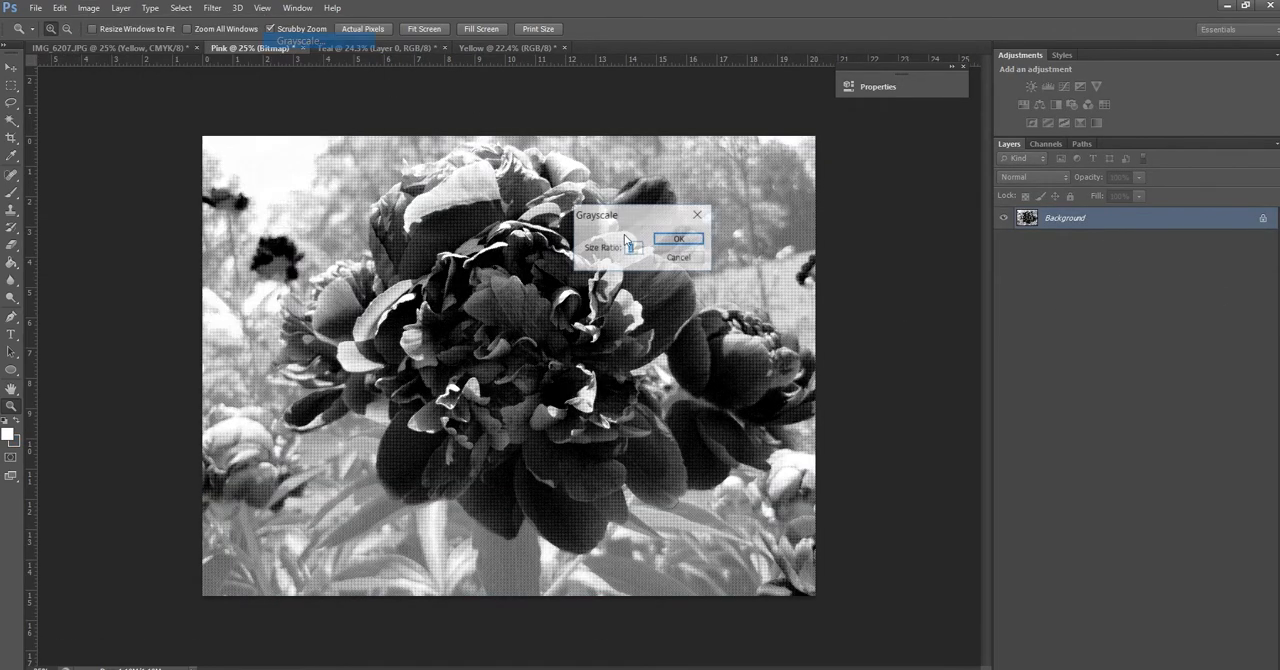
pyautogui.click(680, 230)
pyautogui.click(88, 8)
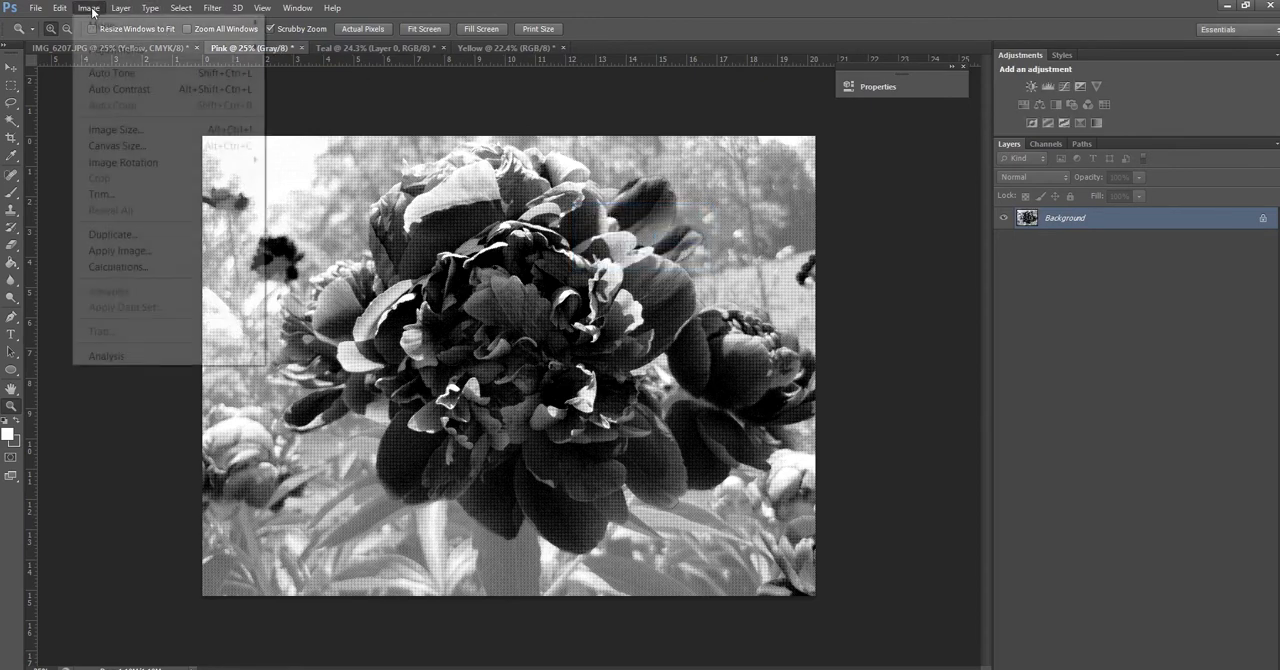
pyautogui.moveTo(150, 25)
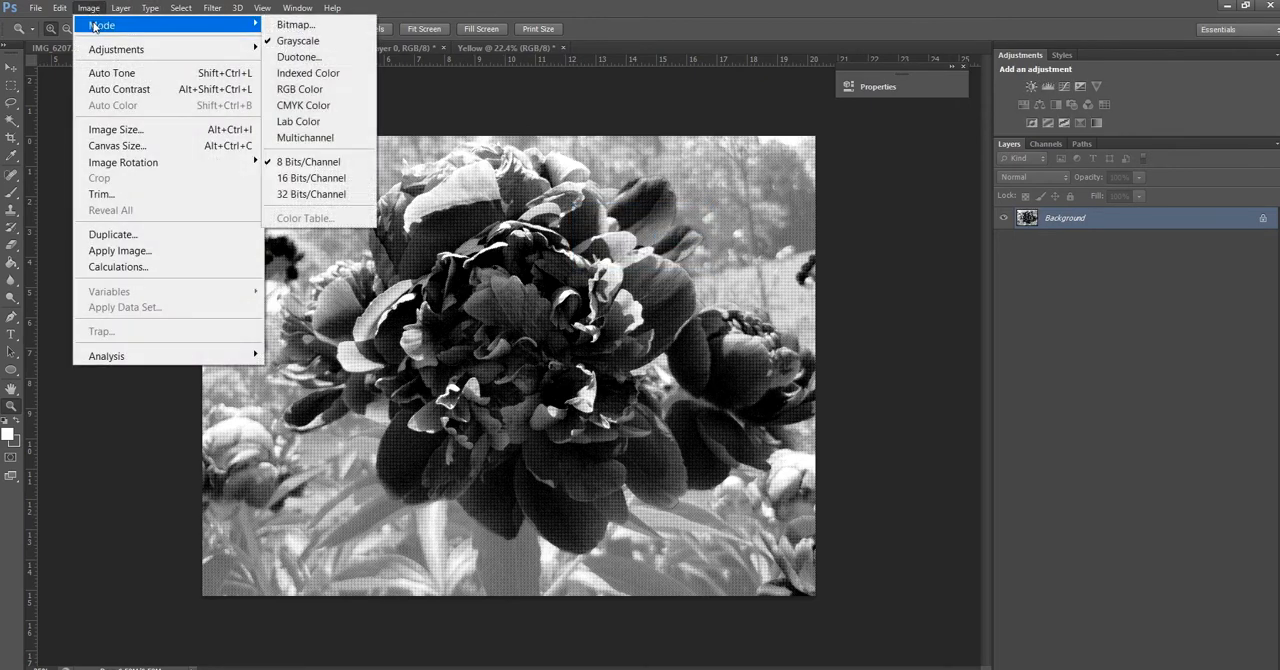
pyautogui.click(300, 90)
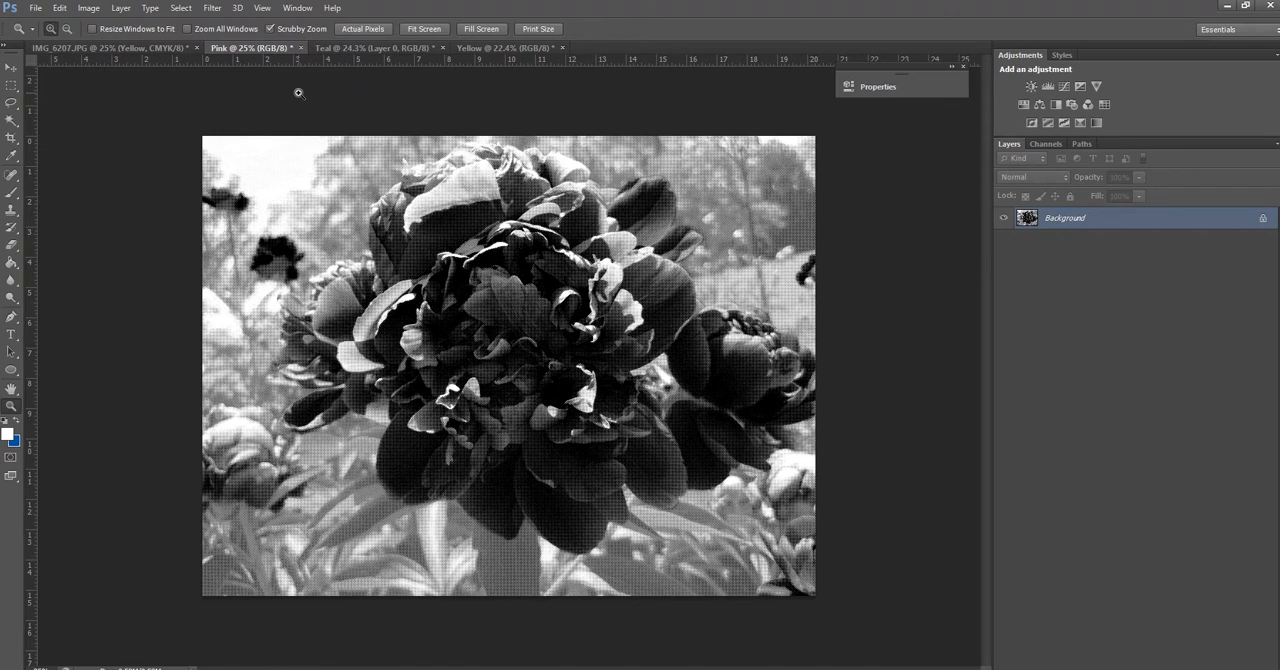
# Turn the Pink document's locked Background into a regular layer, keeping the default layer settings
pyautogui.rightClick(1029, 222)
pyautogui.click(1026, 225)
pyautogui.doubleClick(1022, 224)
pyautogui.press('Return')
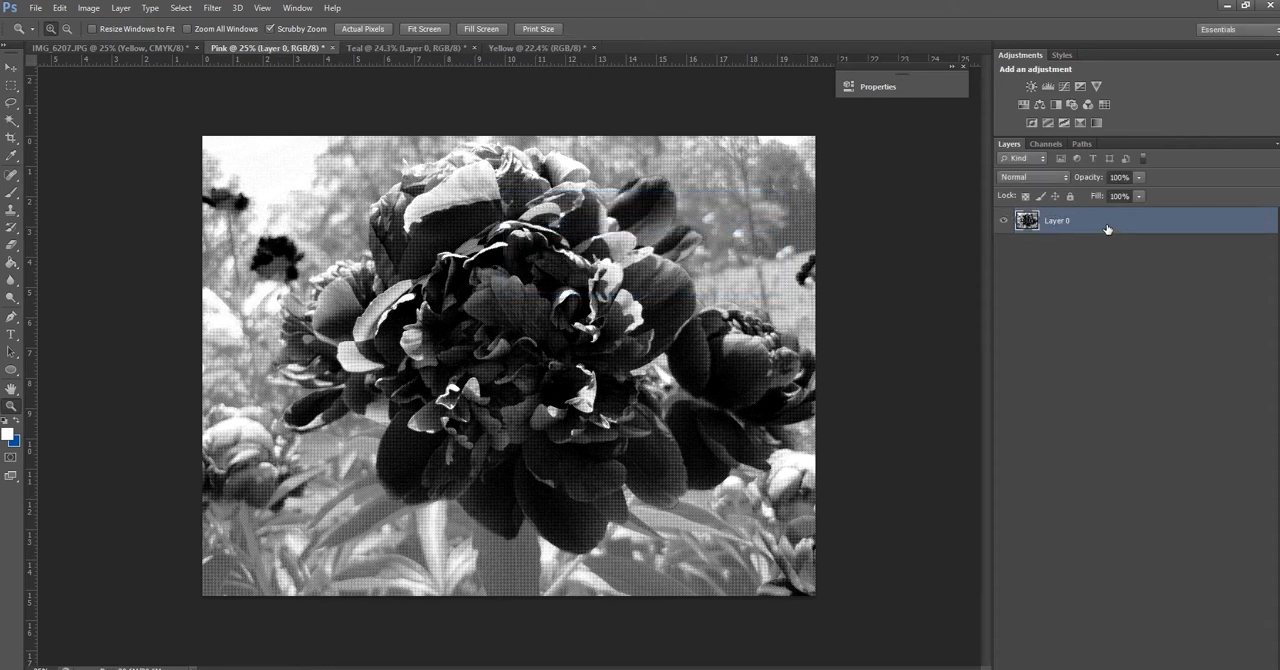
# Add a Color Overlay effect to the Pink document's layer
pyautogui.rightClick(1022, 236)
pyautogui.click(1050, 233)
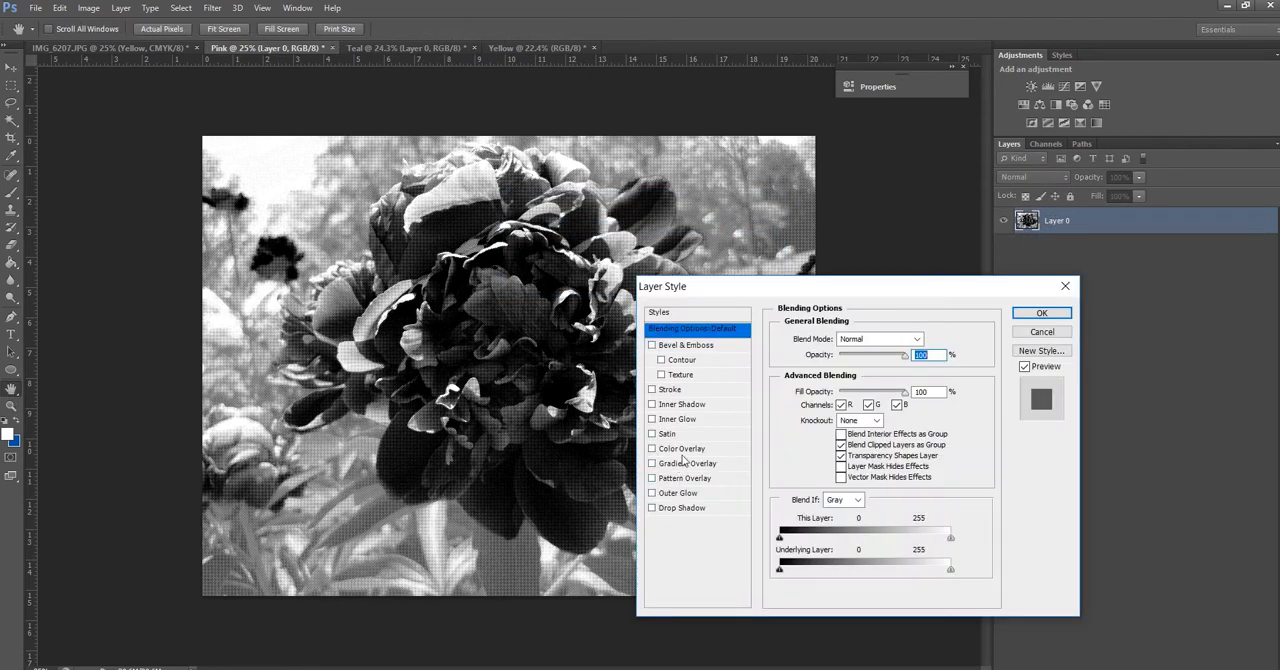
pyautogui.click(682, 449)
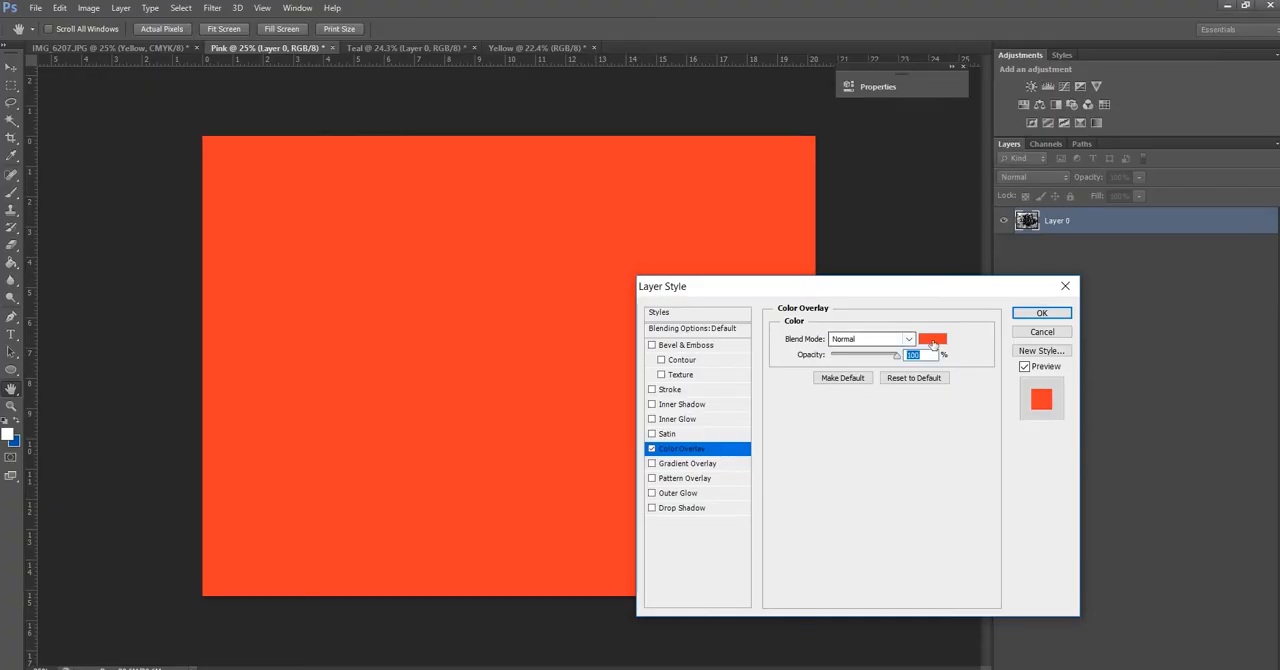
# Set the Pink document's Color Overlay colour to hex ff48b0
pyautogui.click(932, 339)
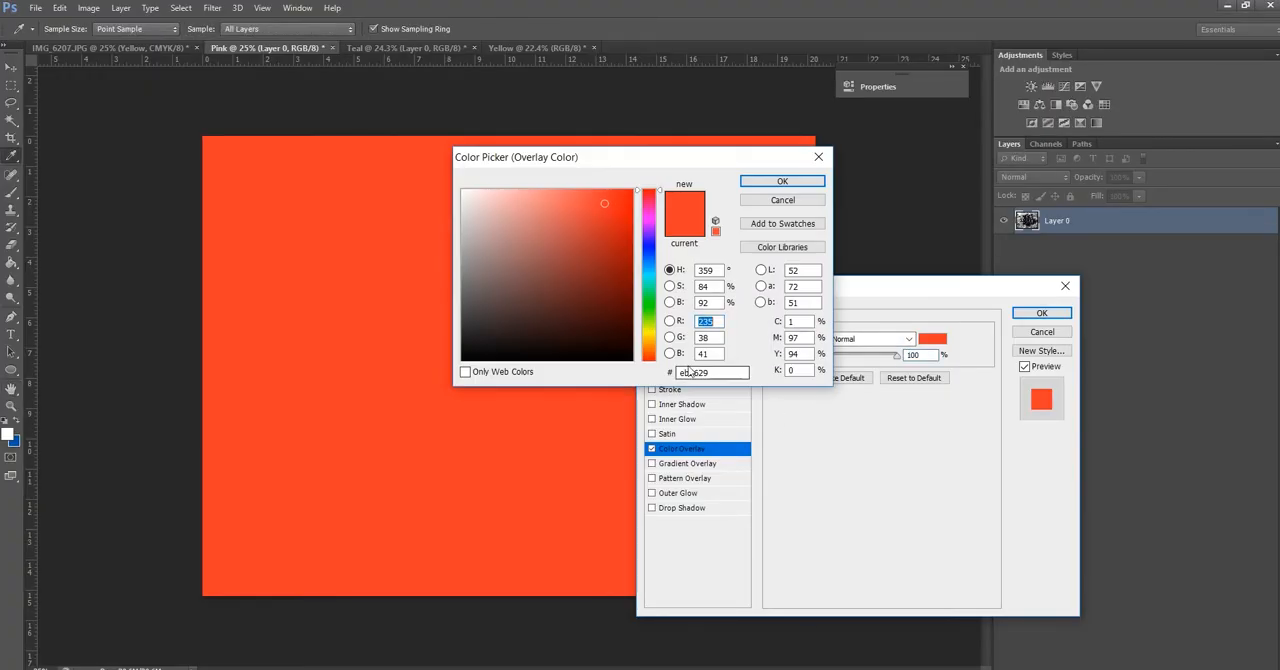
pyautogui.doubleClick(688, 372)
pyautogui.write('ff4')
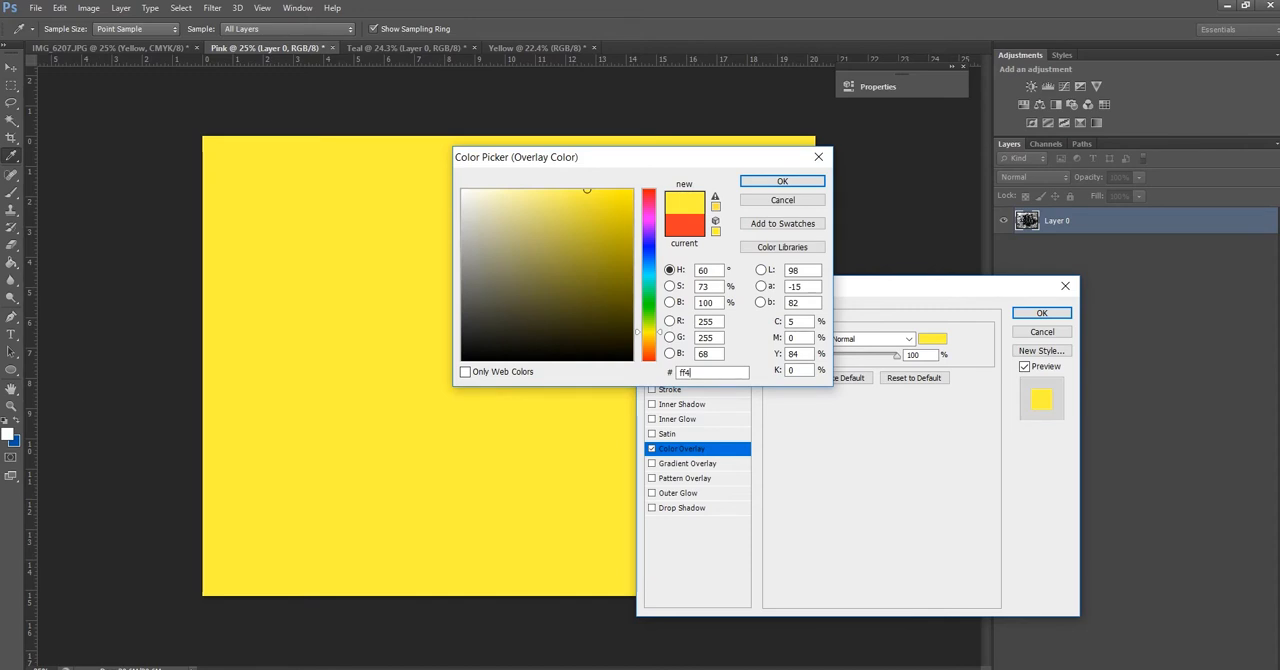
pyautogui.write('8b0')
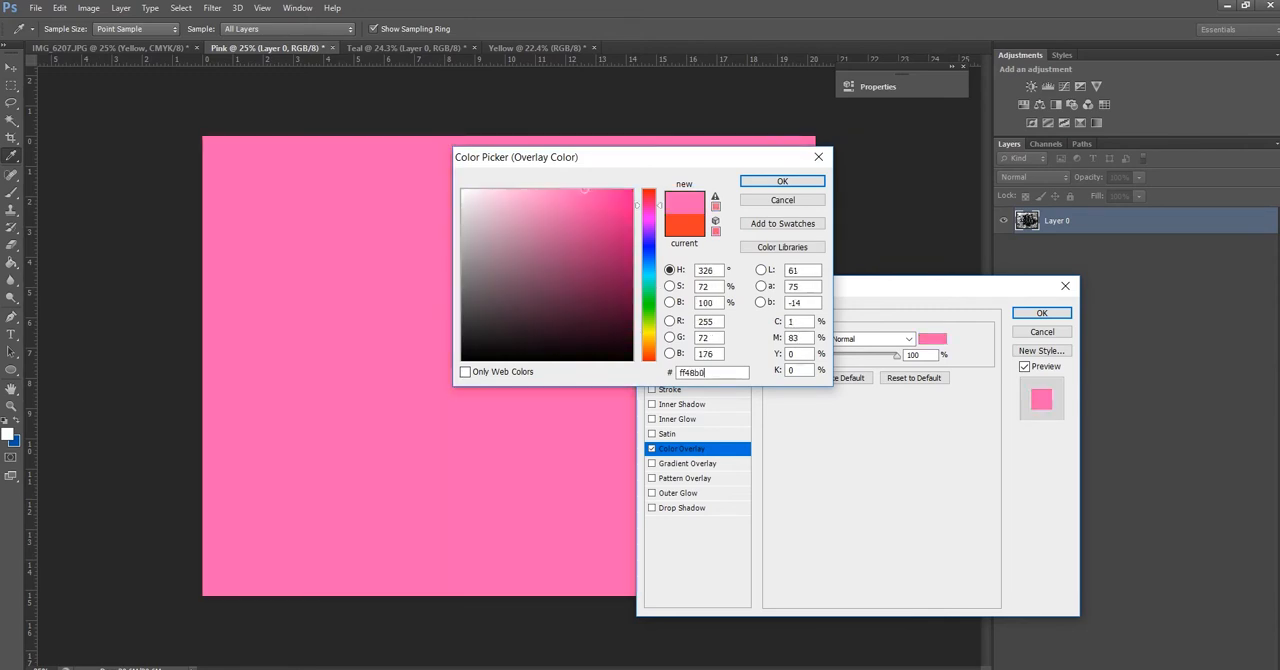
pyautogui.click(793, 186)
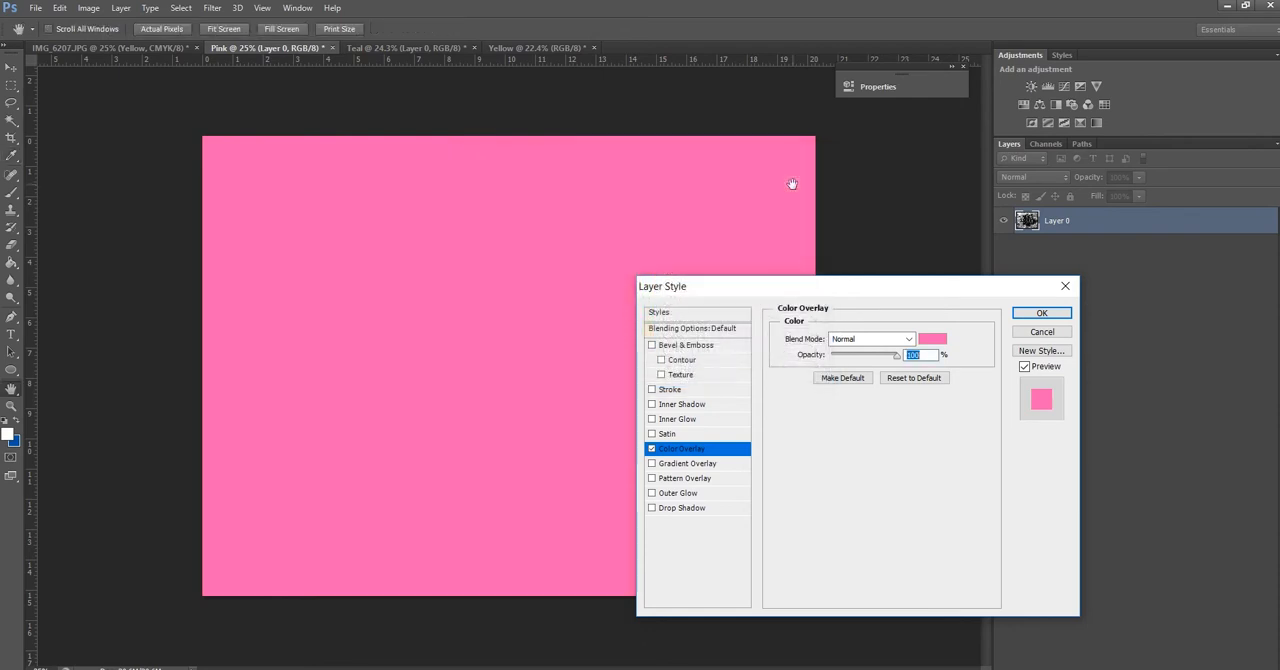
# Set the pink Color Overlay's blend mode to Screen and apply the layer style
pyautogui.click(870, 339)
pyautogui.click(870, 144)
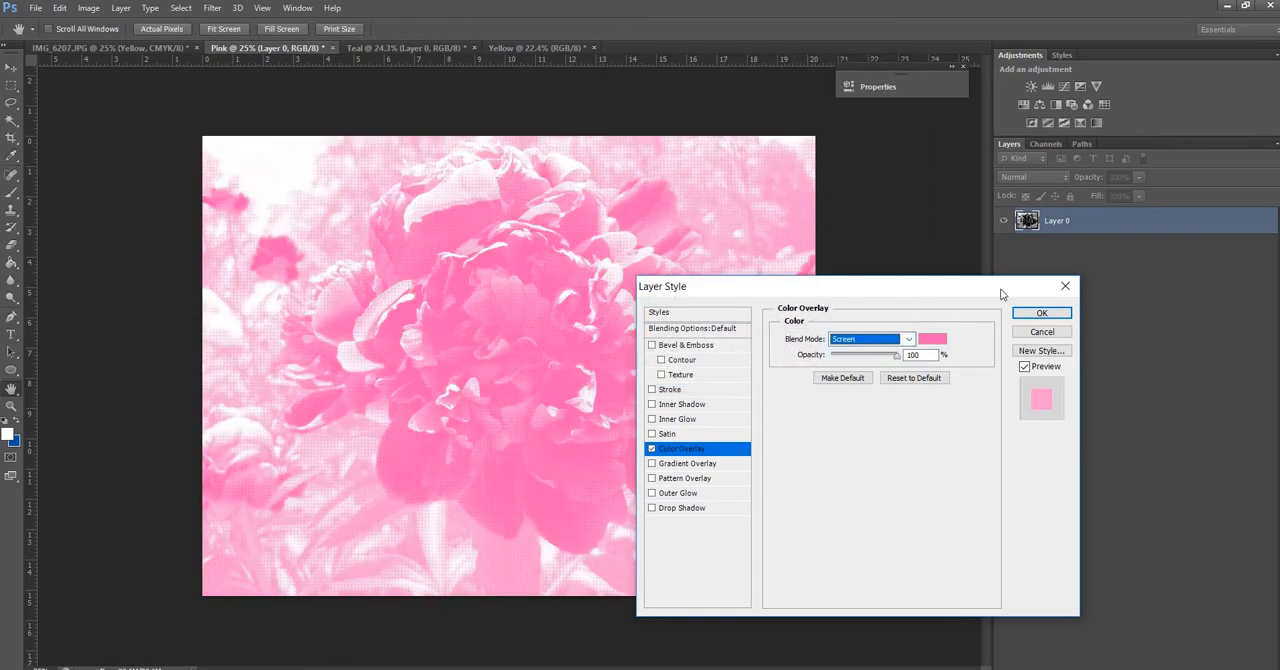
pyautogui.click(1045, 315)
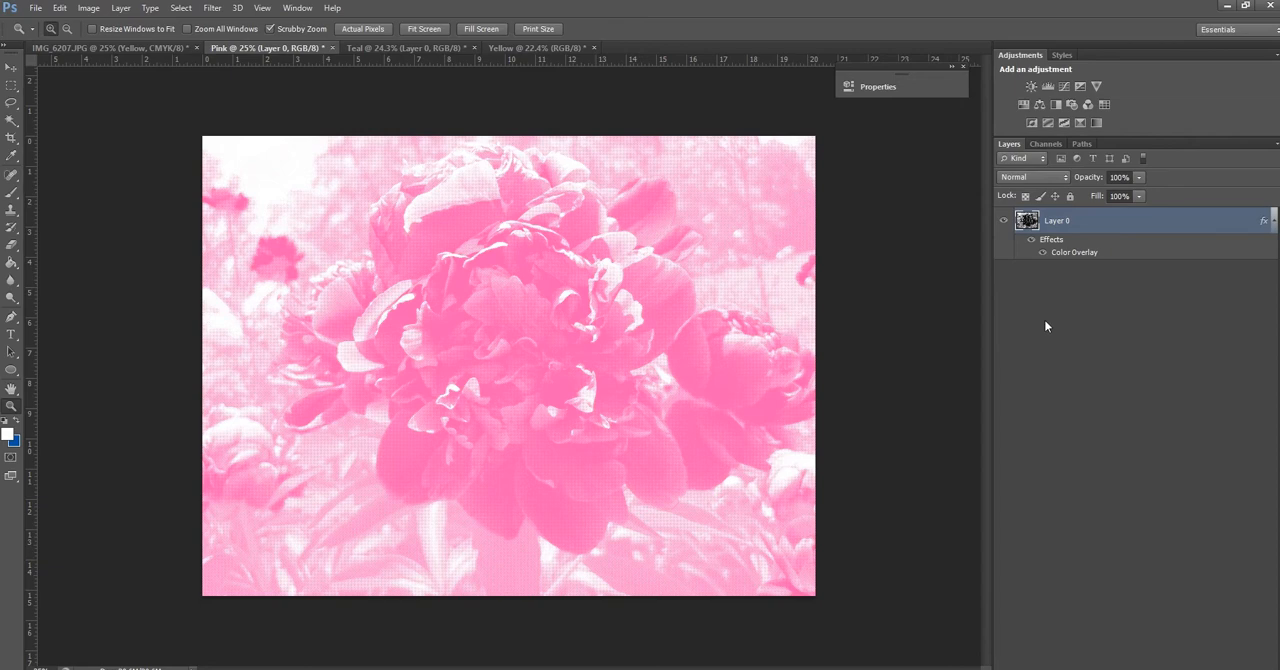
# Compare the coloured documents, and duplicate the Teal document's layer into the Pink document under the name Teal
pyautogui.click(350, 48)
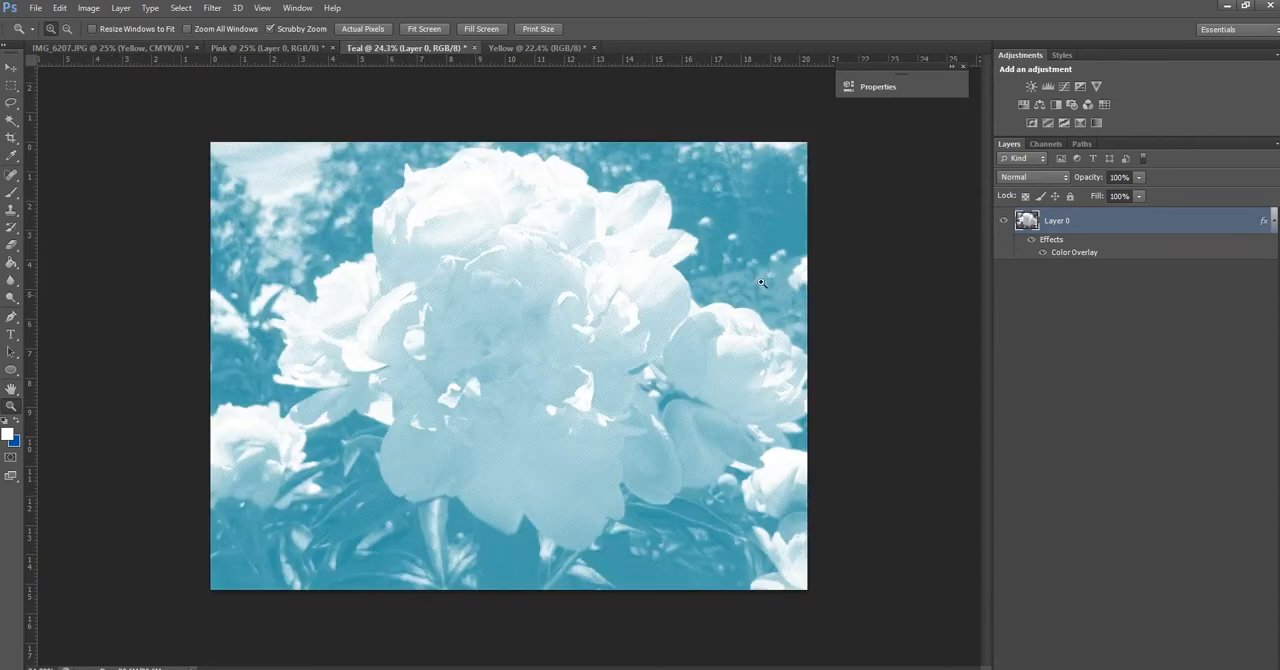
pyautogui.click(247, 48)
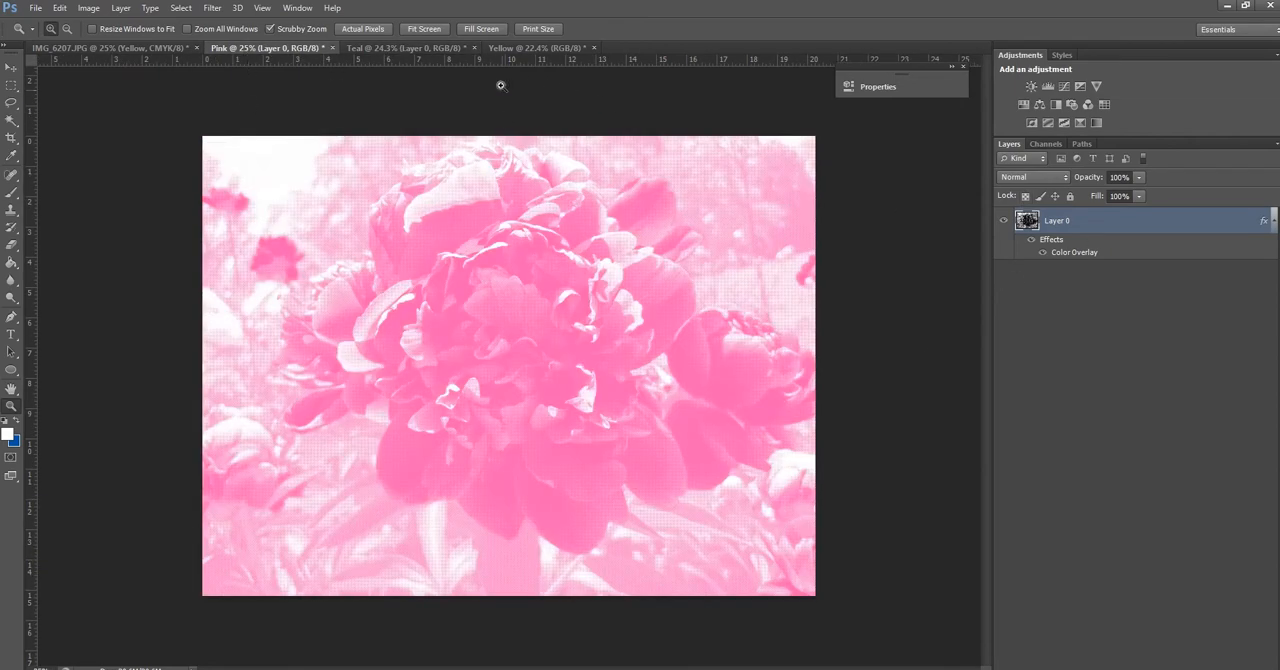
pyautogui.click(537, 48)
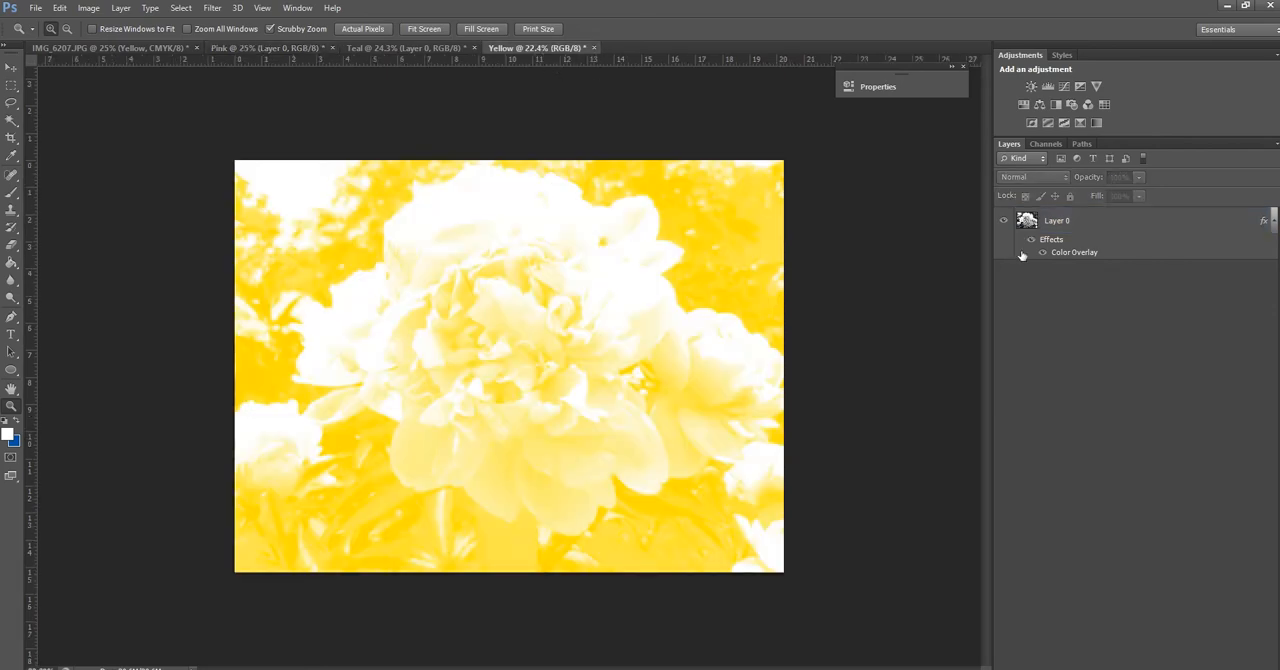
pyautogui.click(253, 50)
pyautogui.click(428, 49)
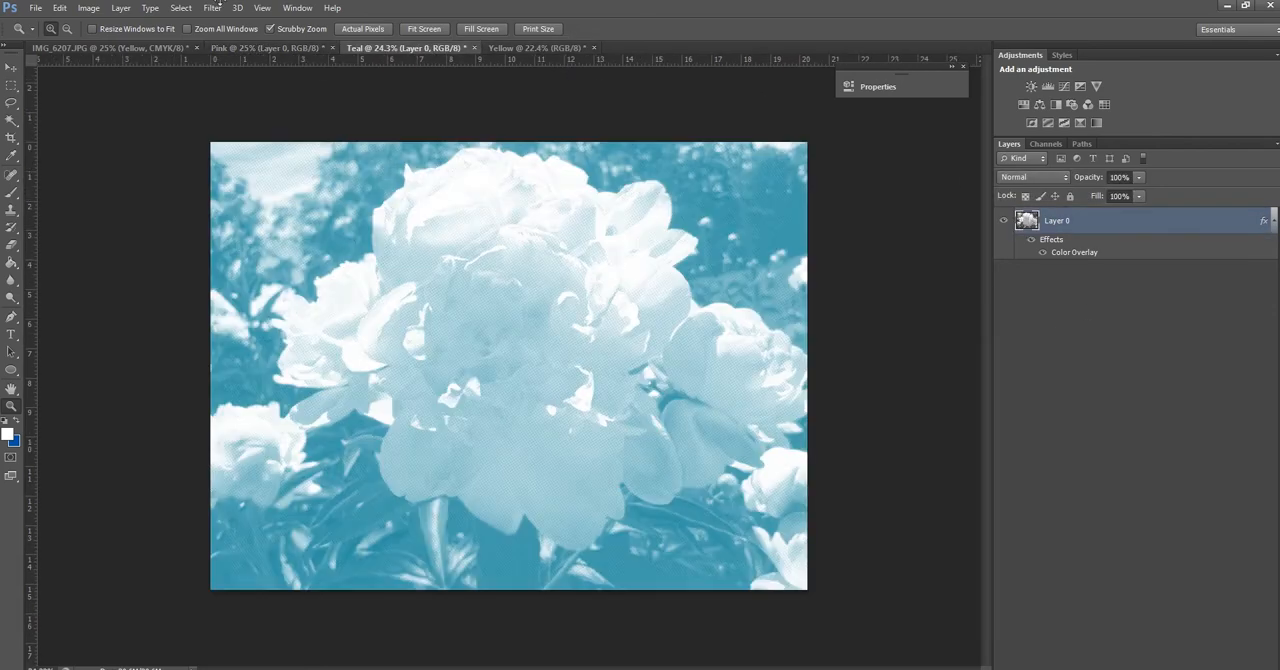
pyautogui.click(88, 8)
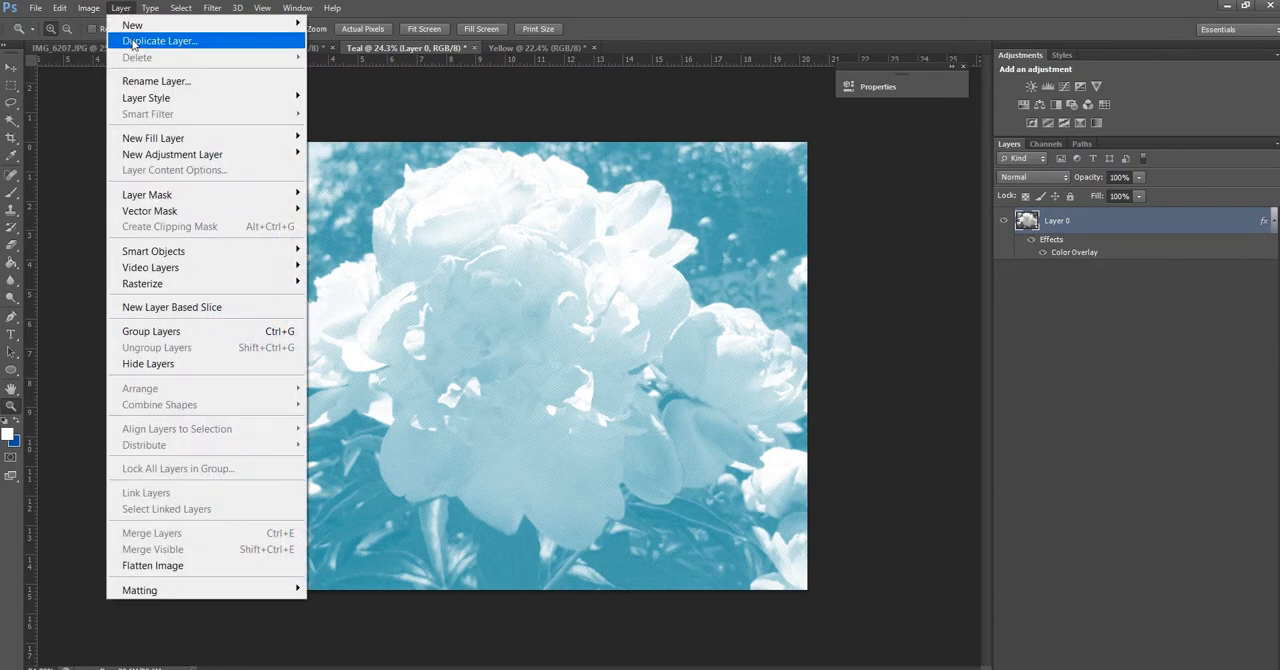
pyautogui.click(140, 40)
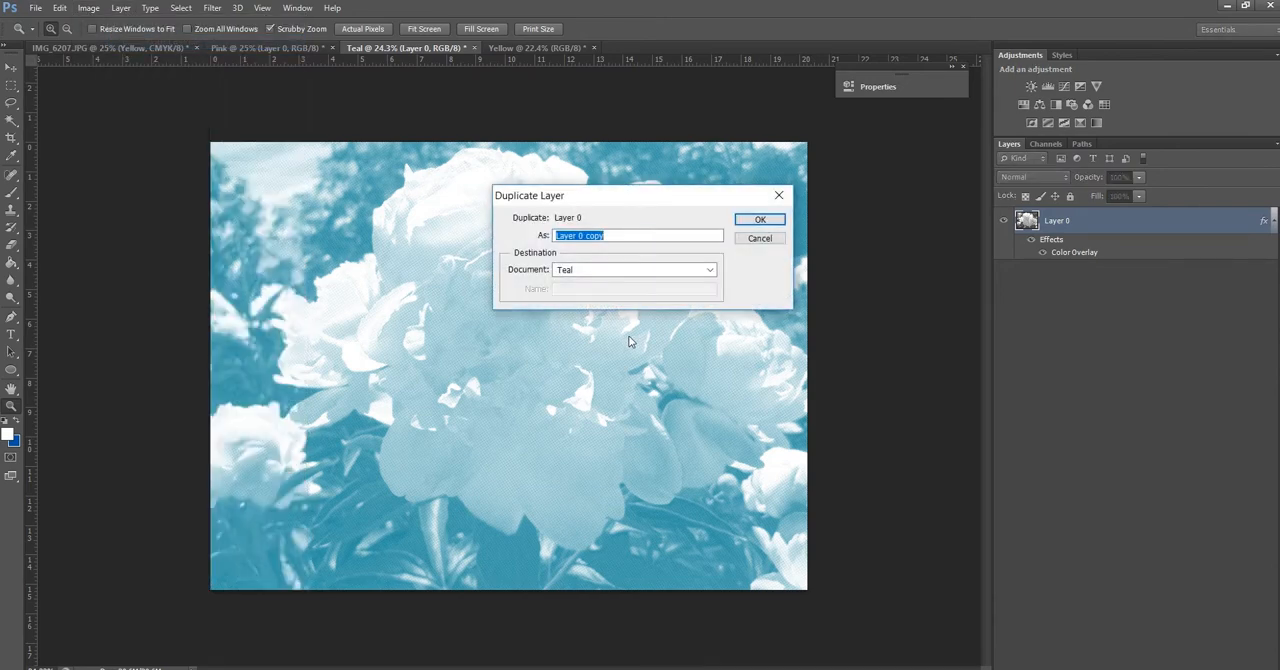
pyautogui.click(568, 274)
pyautogui.click(565, 298)
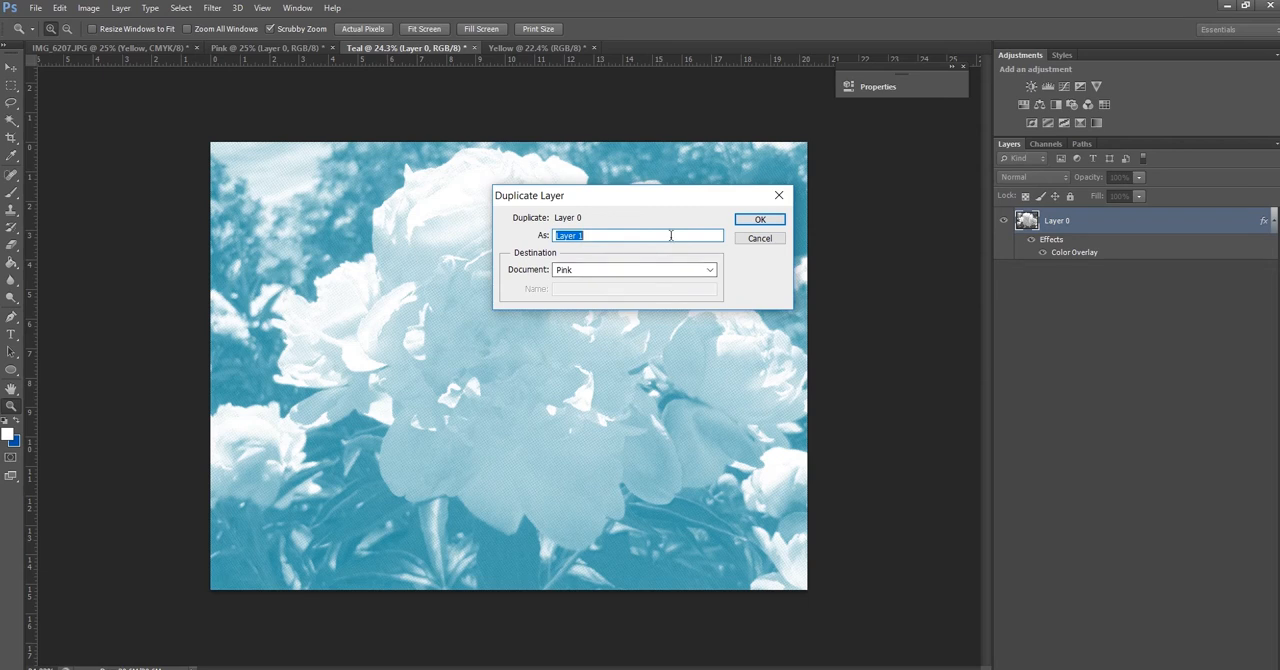
pyautogui.write('Teal')
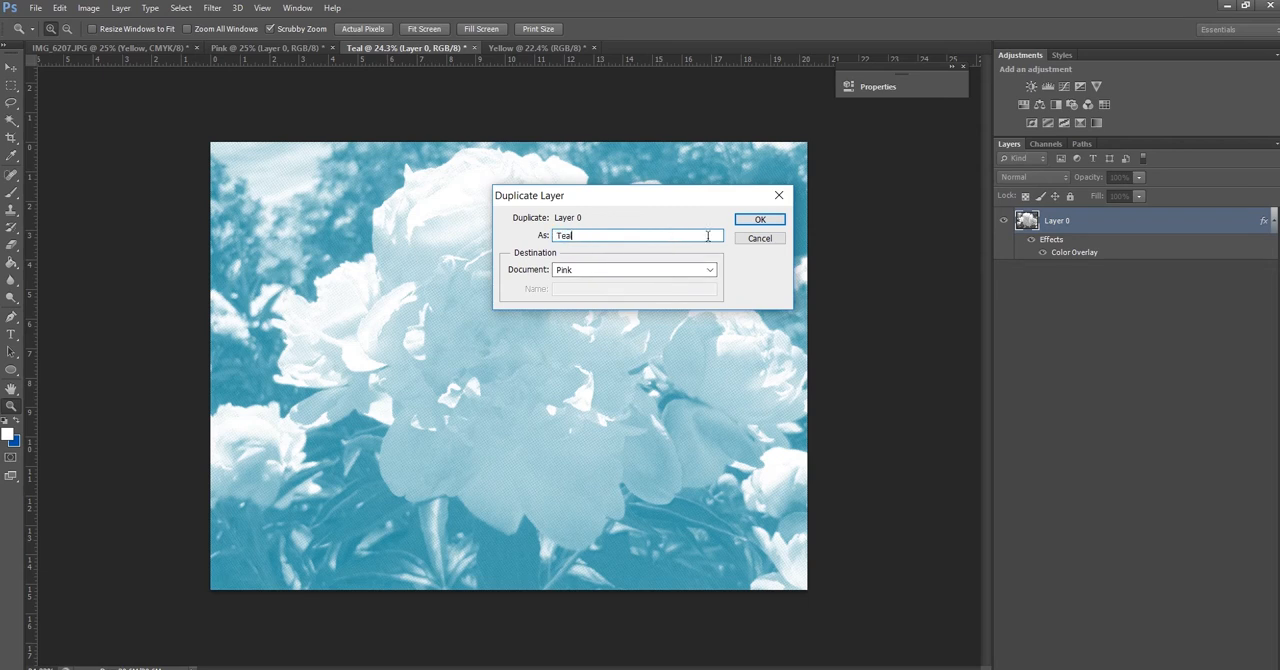
pyautogui.click(759, 219)
# Duplicate Layer 0 of the Yellow document into the Pink document under the name yellow
pyautogui.click(530, 48)
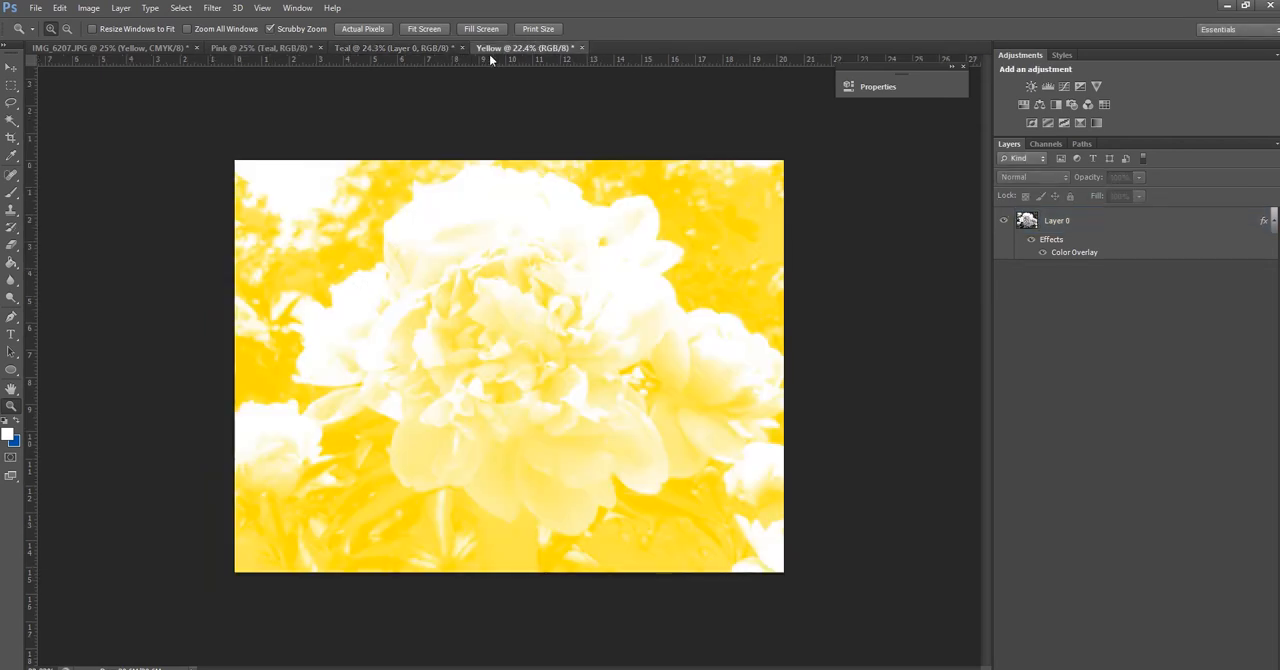
pyautogui.click(127, 14)
pyautogui.click(1079, 222)
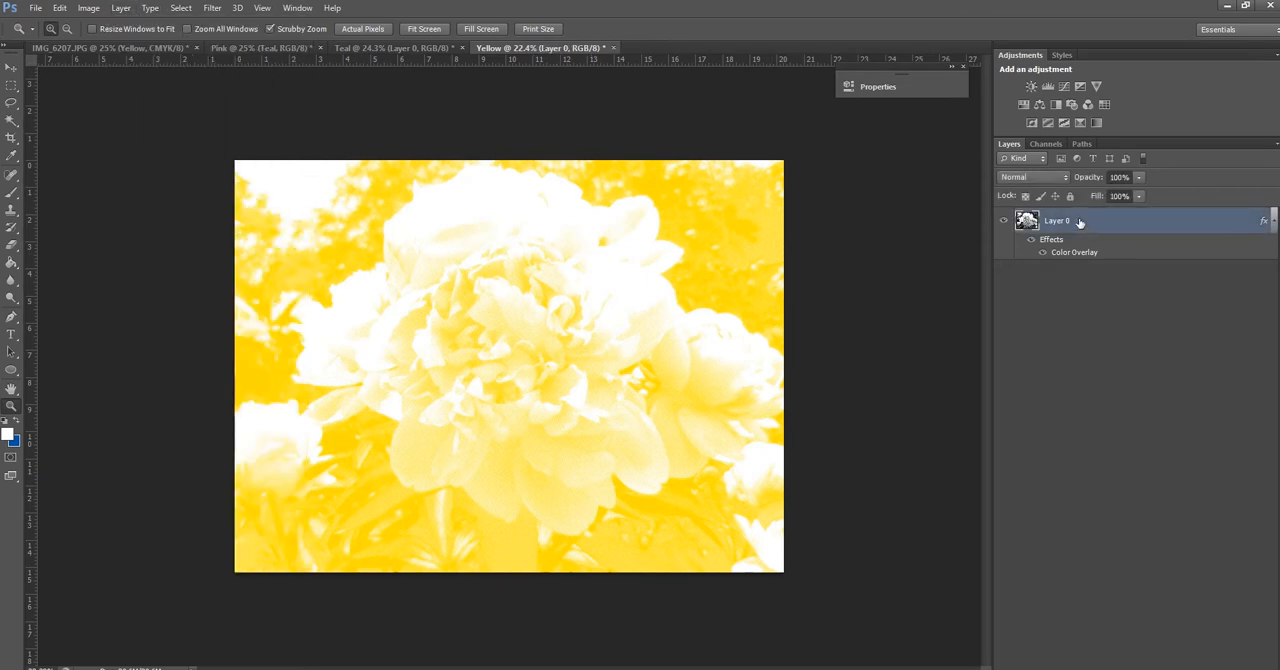
pyautogui.click(127, 10)
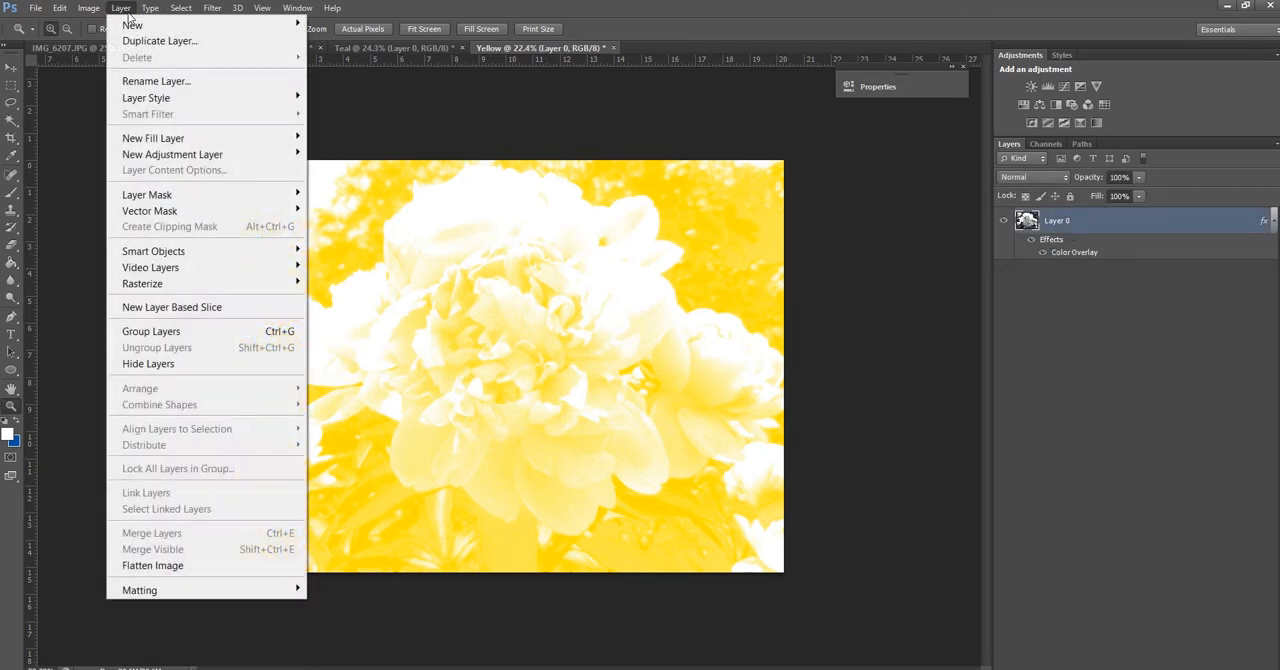
pyautogui.click(140, 41)
pyautogui.click(600, 270)
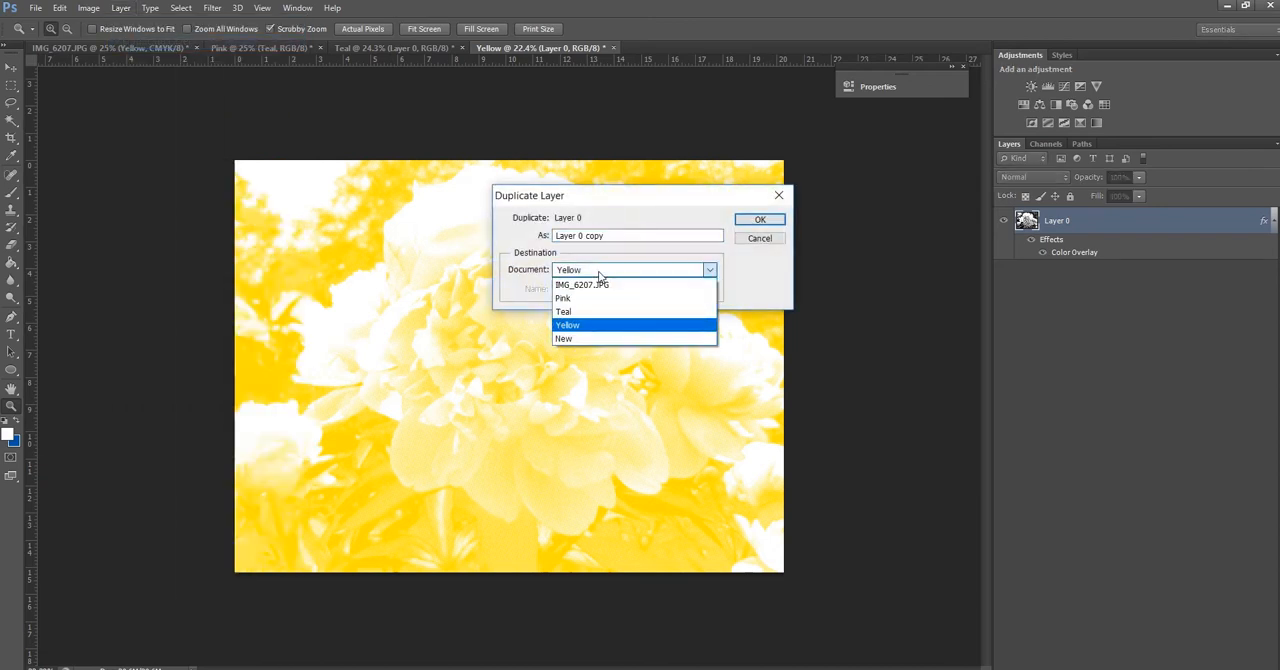
pyautogui.click(600, 298)
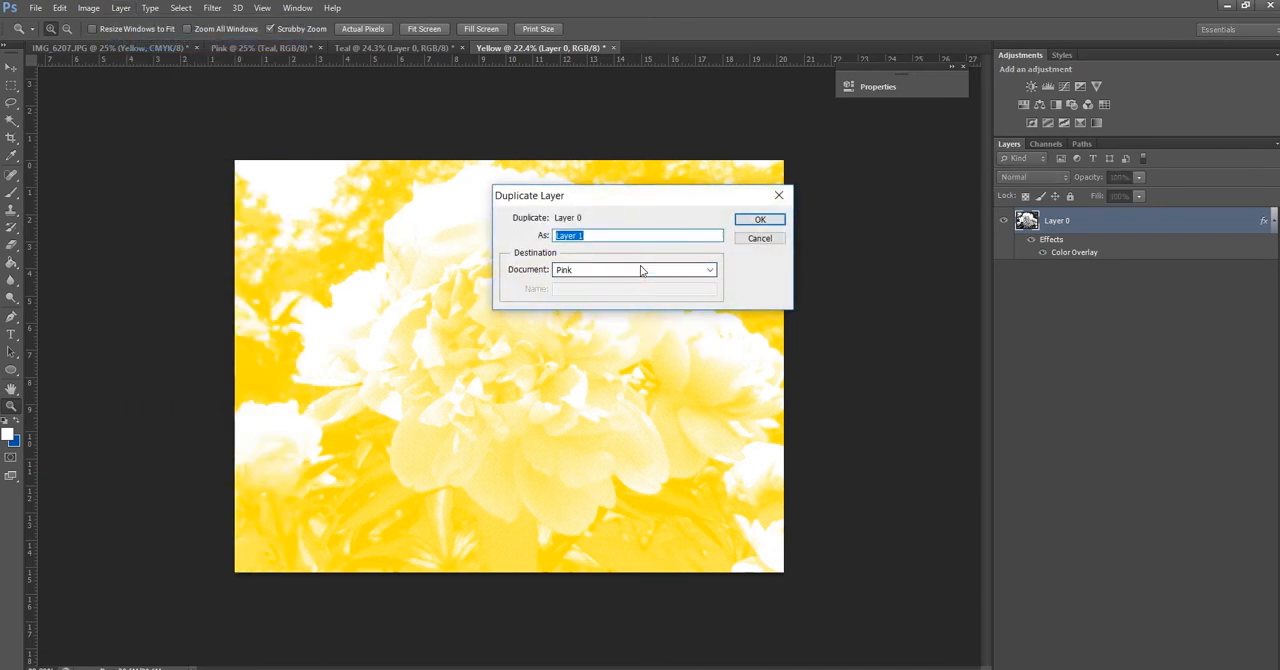
pyautogui.write('yellow')
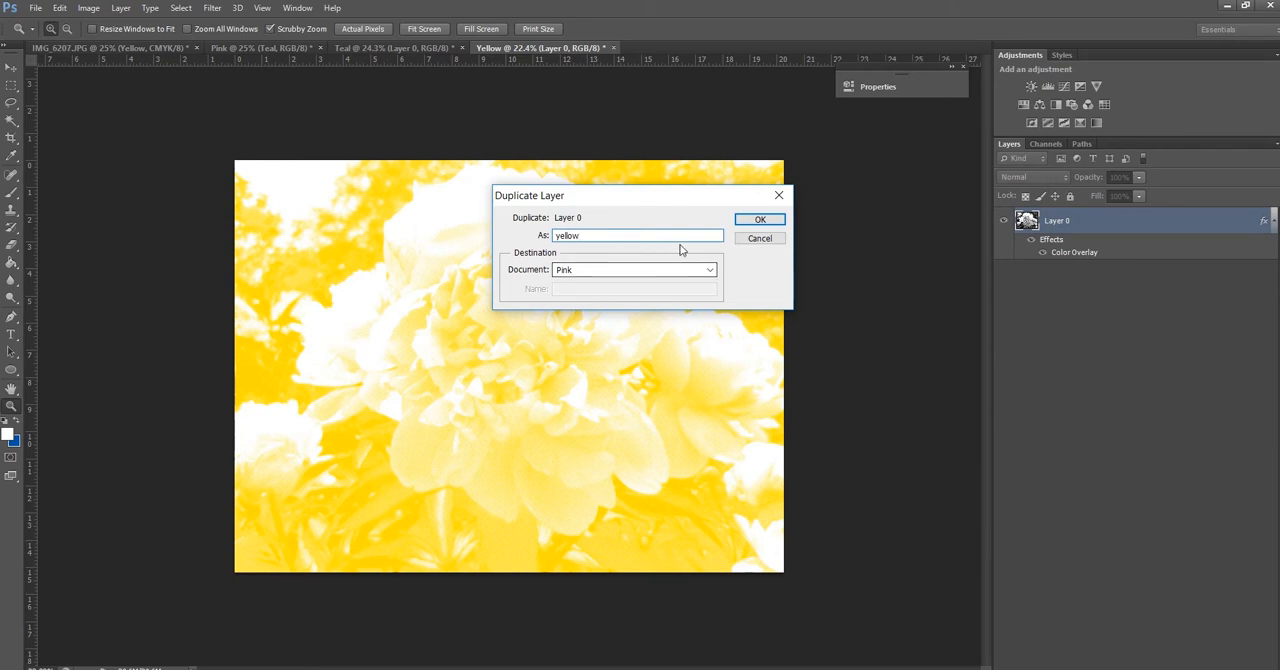
pyautogui.click(755, 220)
# Rasterize the layer style of the yellow layer in the Pink document
pyautogui.click(262, 48)
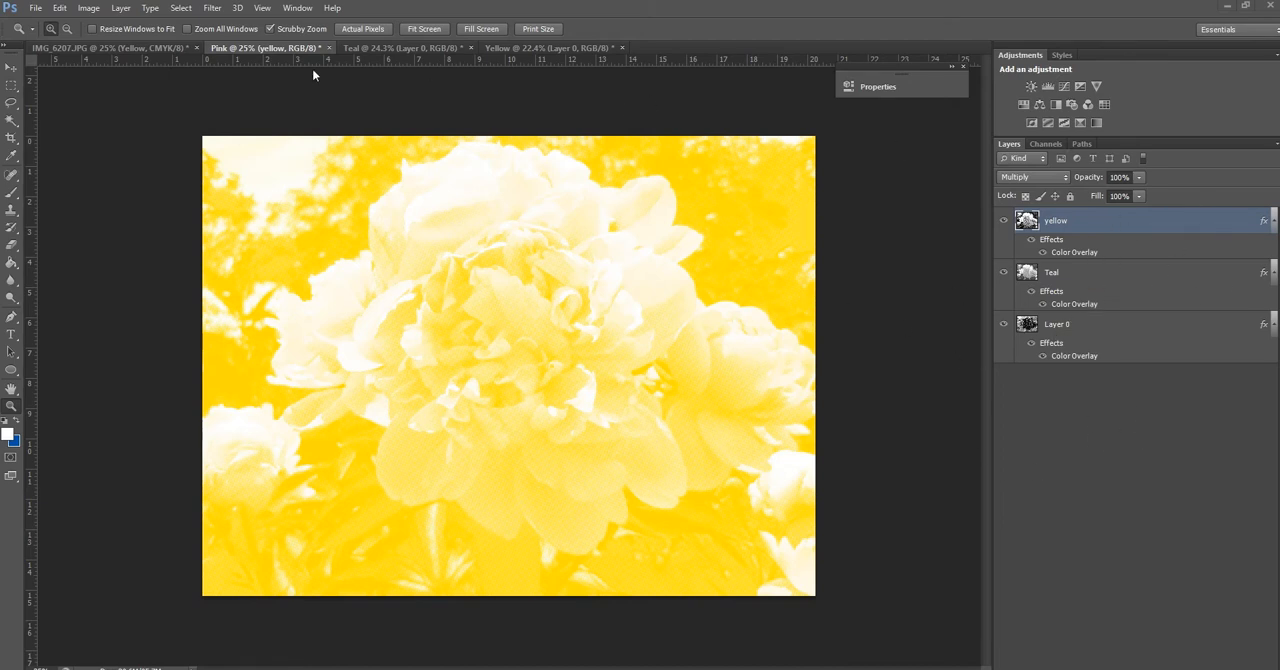
pyautogui.click(1048, 280)
pyautogui.click(1066, 228)
pyautogui.click(120, 9)
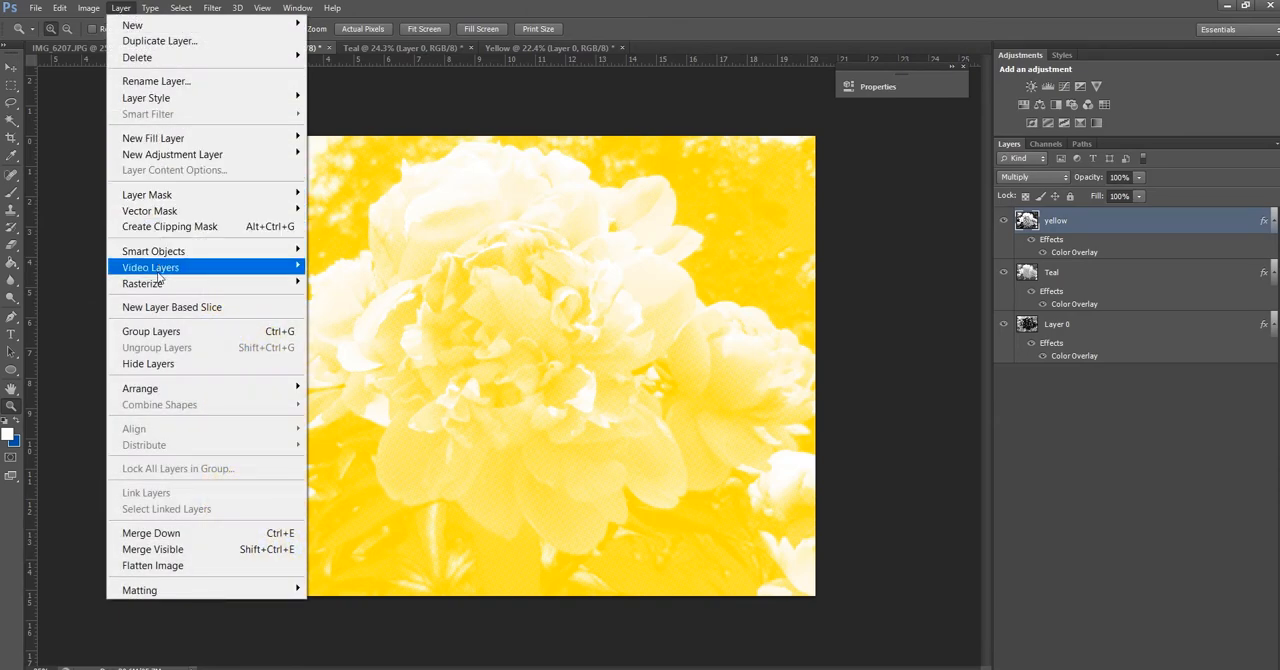
pyautogui.moveTo(157, 287)
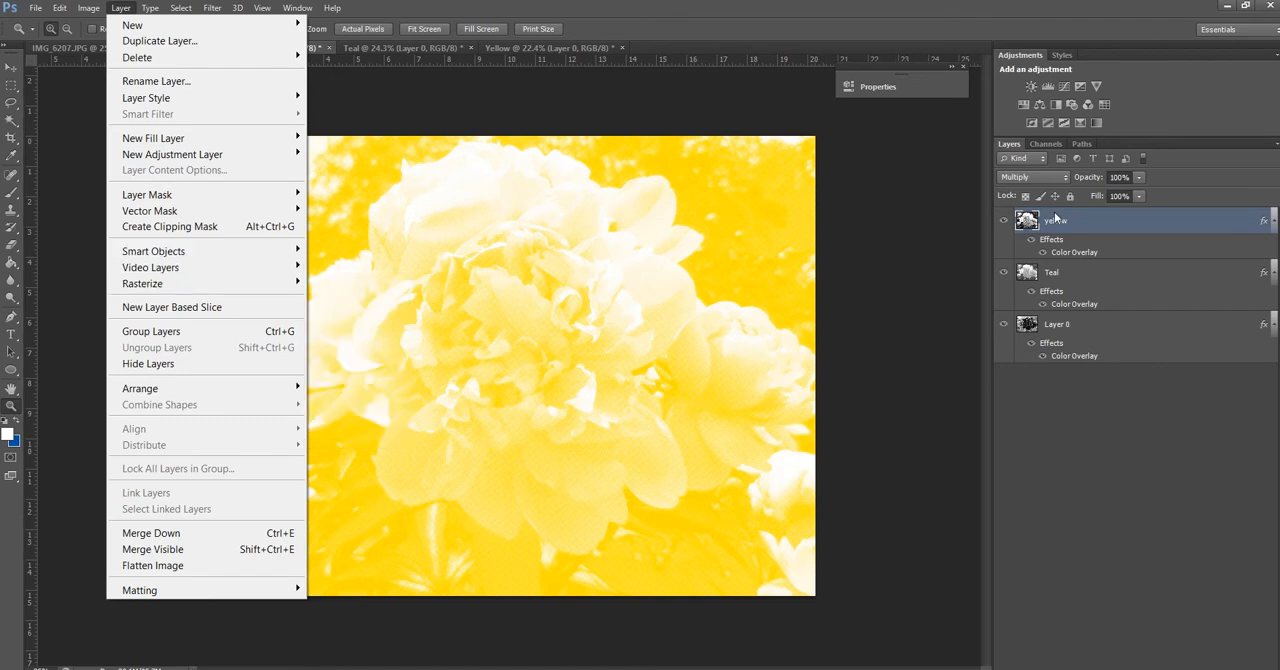
pyautogui.moveTo(220, 285)
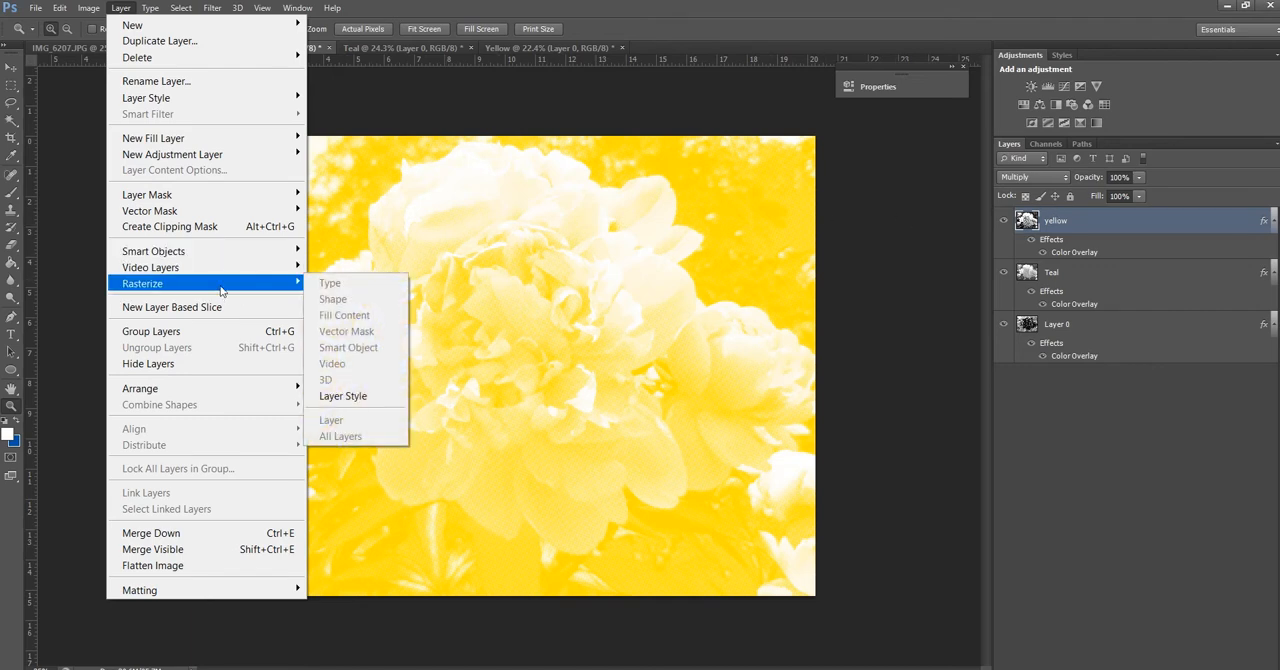
pyautogui.click(343, 396)
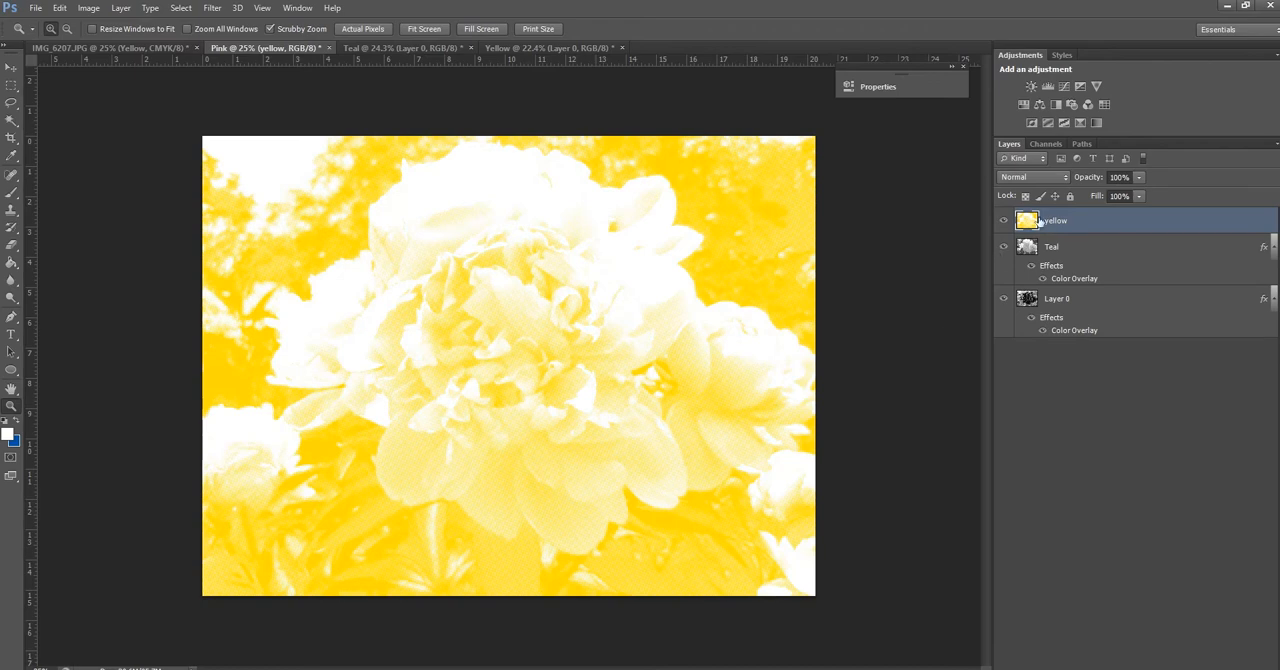
# Hide the yellow layer and Layer 0, and rasterize the Teal layer's layer style
pyautogui.click(1004, 220)
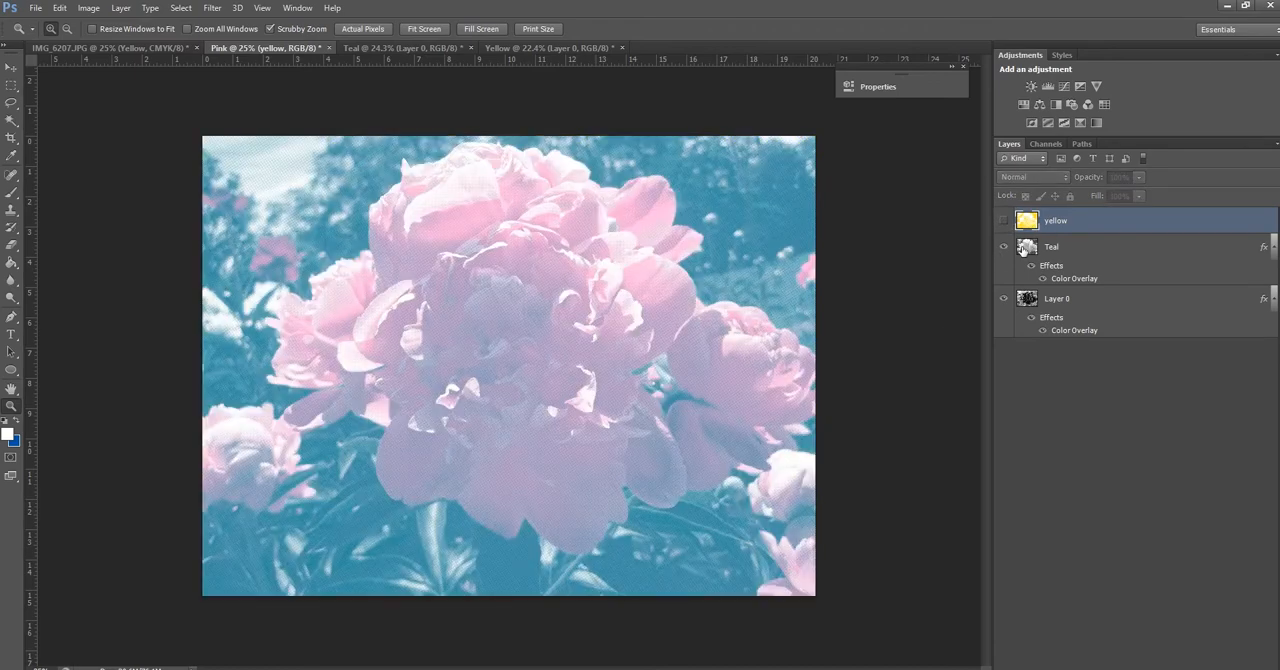
pyautogui.click(1028, 252)
pyautogui.click(1004, 300)
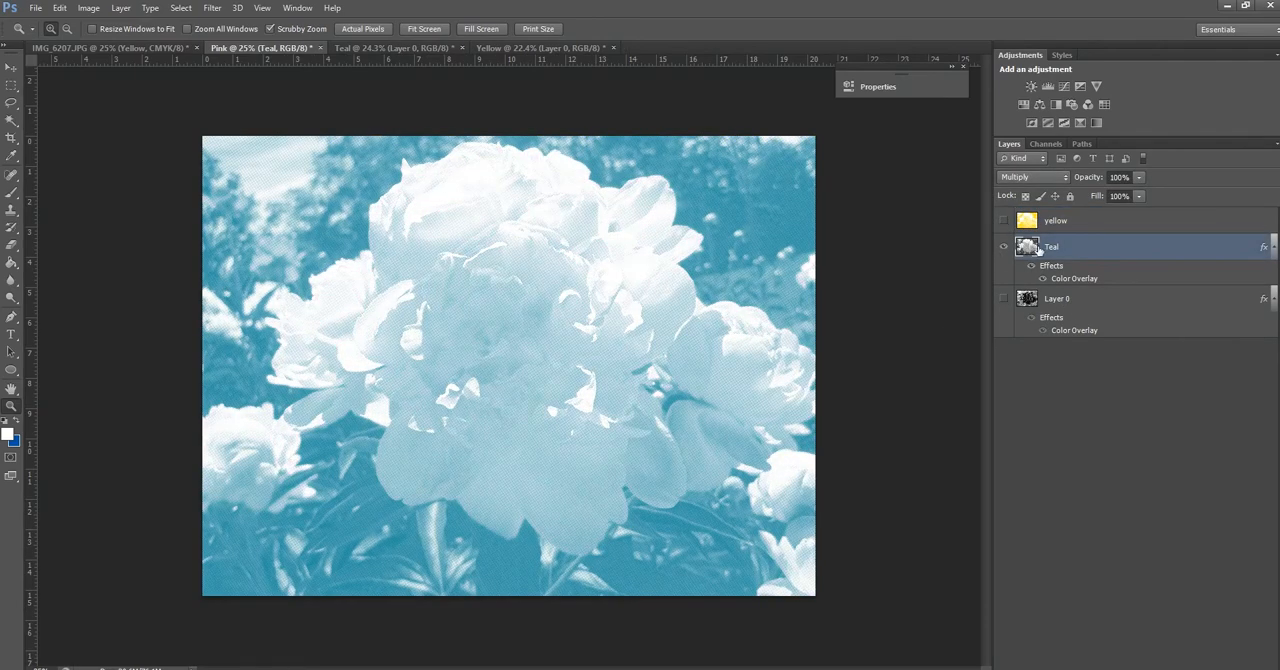
pyautogui.click(118, 11)
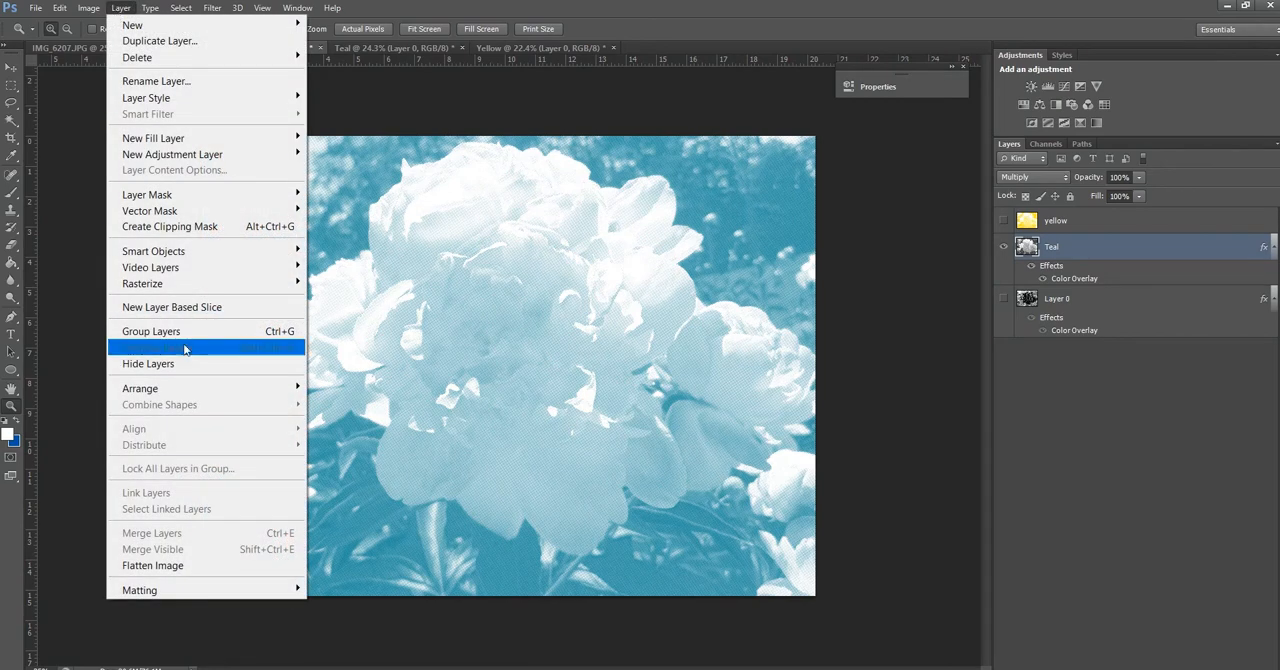
pyautogui.moveTo(185, 284)
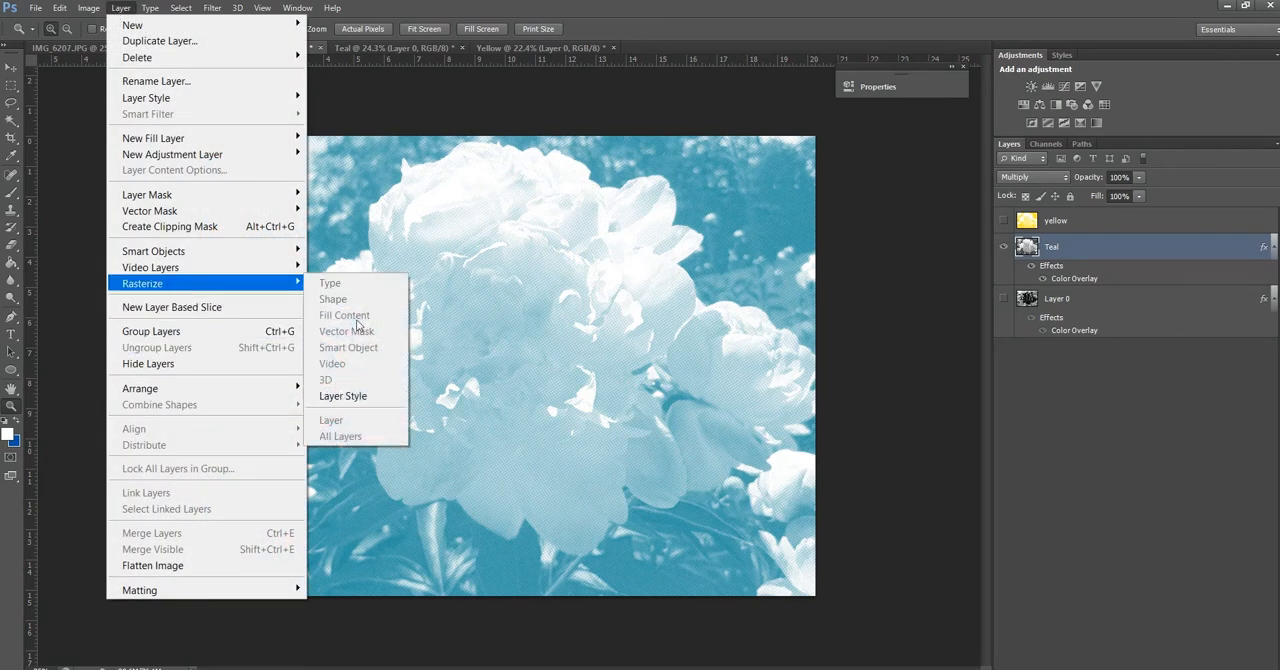
pyautogui.click(350, 397)
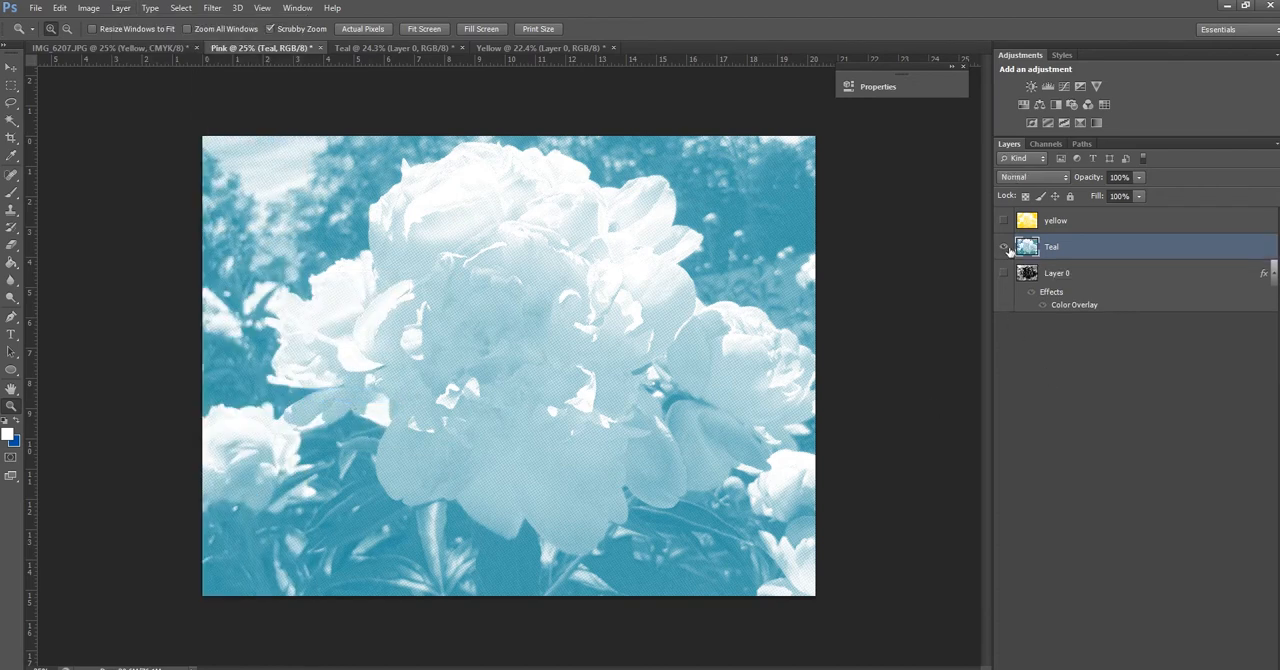
# Hide the Teal layer, show the pink Layer 0 and rasterize its layer style
pyautogui.click(1004, 247)
pyautogui.click(1004, 273)
pyautogui.click(1036, 276)
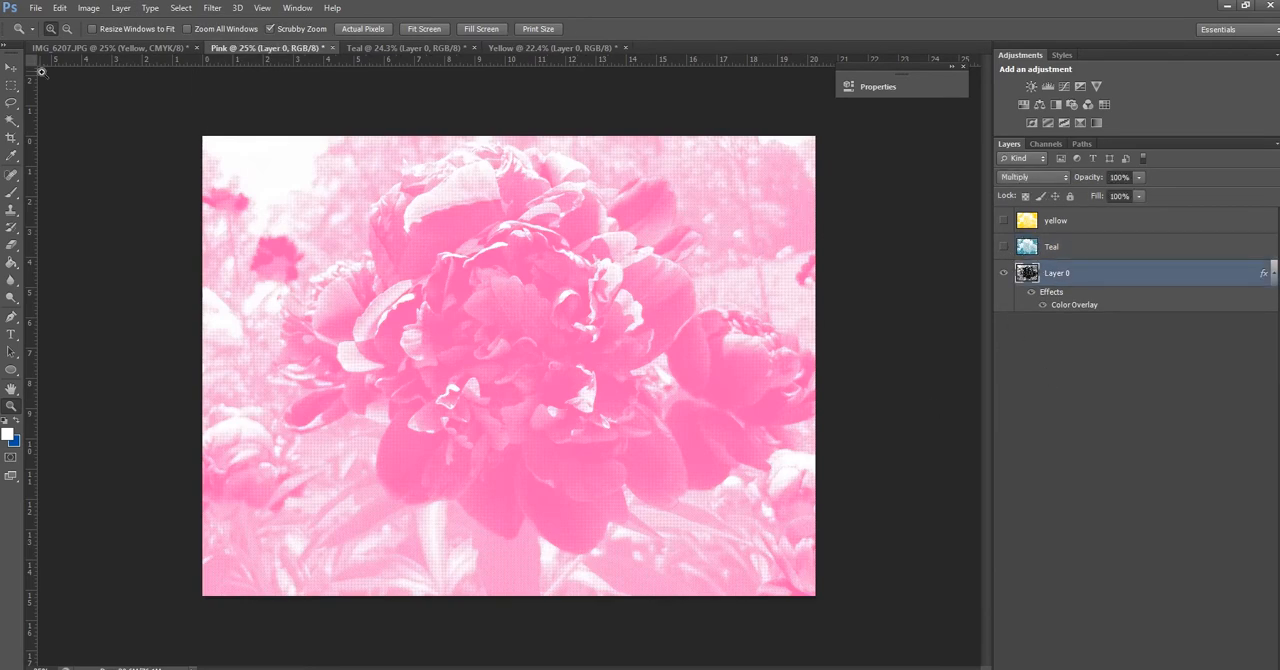
pyautogui.click(88, 8)
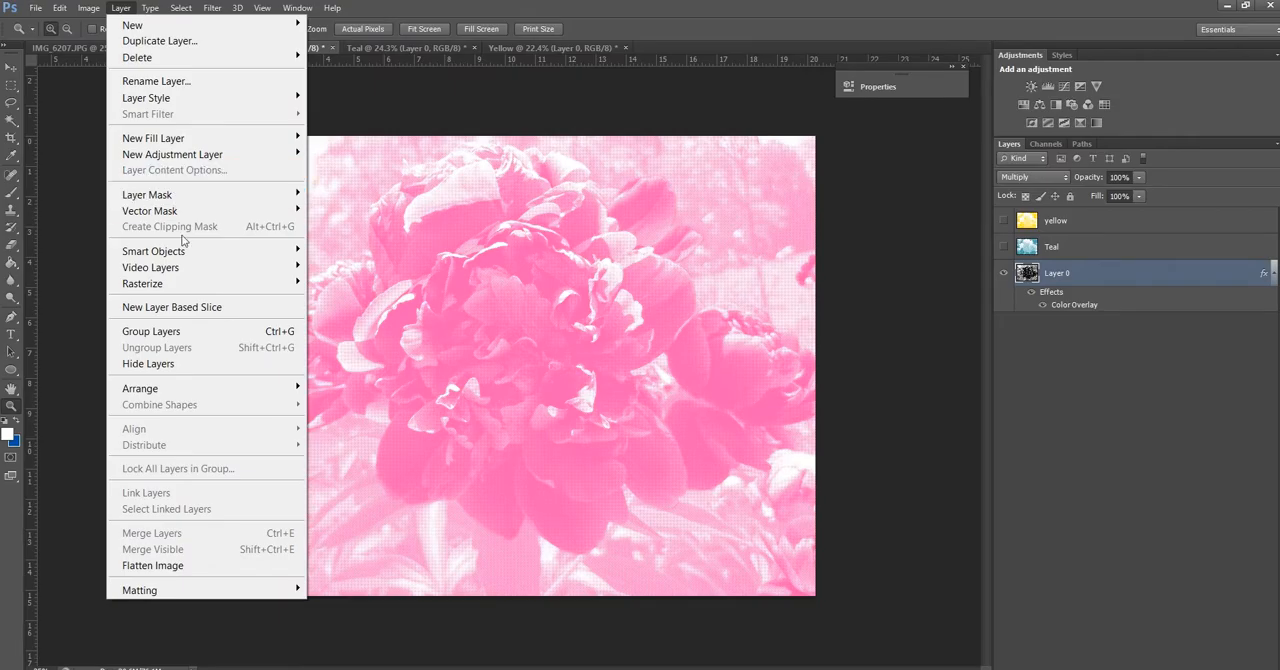
pyautogui.moveTo(189, 284)
pyautogui.click(343, 396)
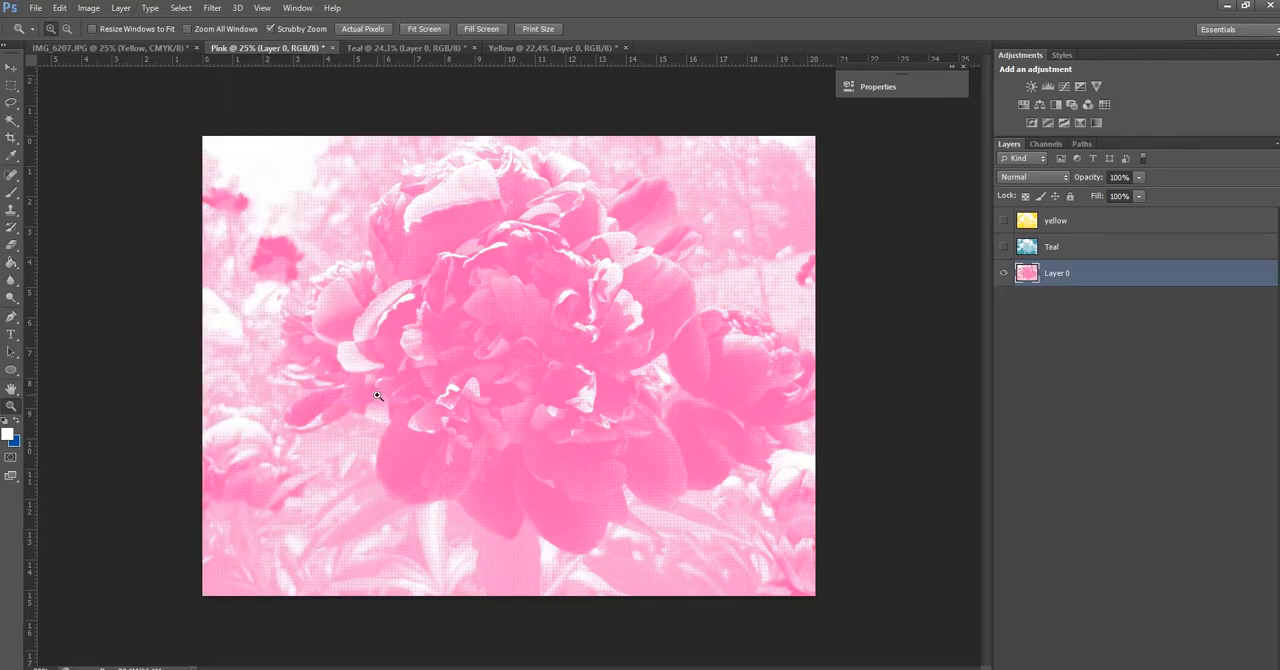
# Show the Teal and yellow layers again above the pink layer, inspecting each halftone up close
pyautogui.moveTo(301, 298); pyautogui.dragTo(329, 351)
pyautogui.click(1003, 246)
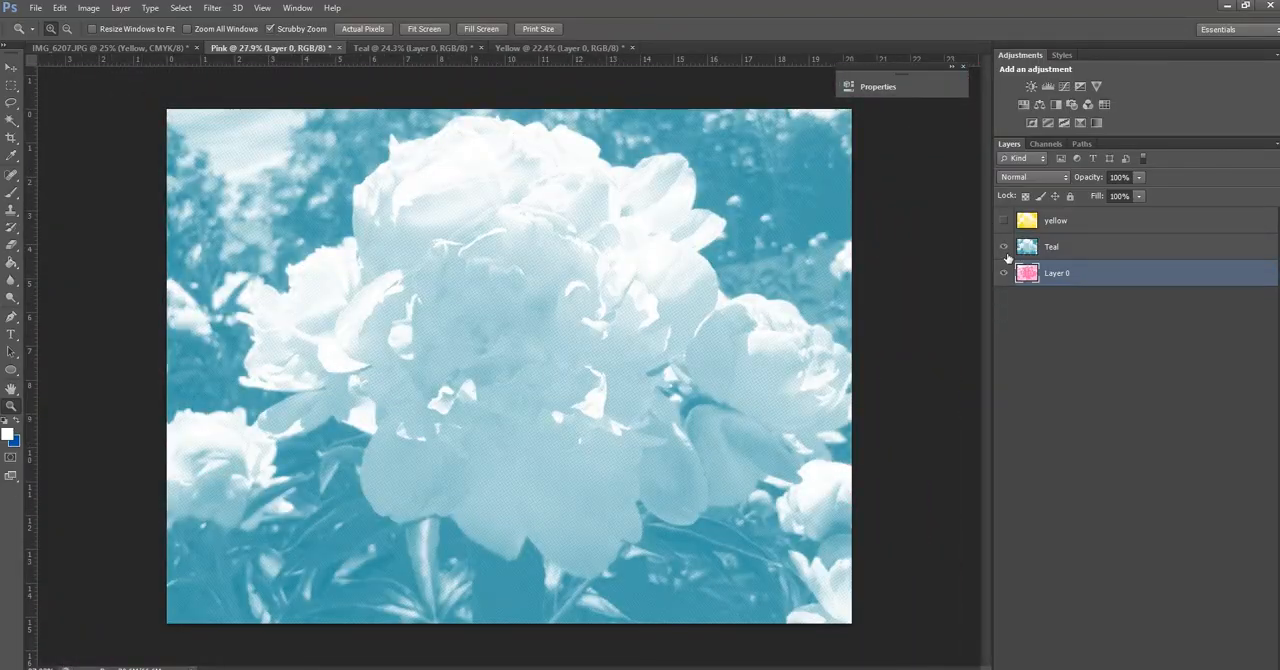
pyautogui.moveTo(346, 304); pyautogui.dragTo(400, 352)
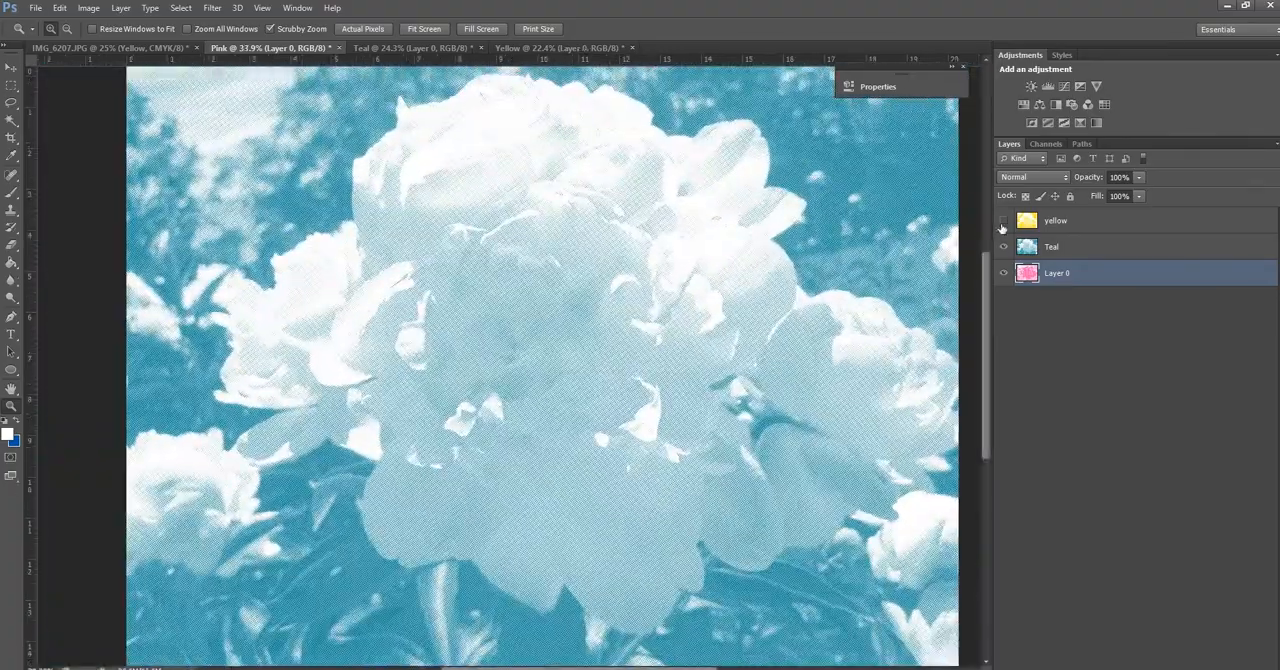
pyautogui.click(1003, 221)
pyautogui.moveTo(514, 246); pyautogui.dragTo(338, 280)
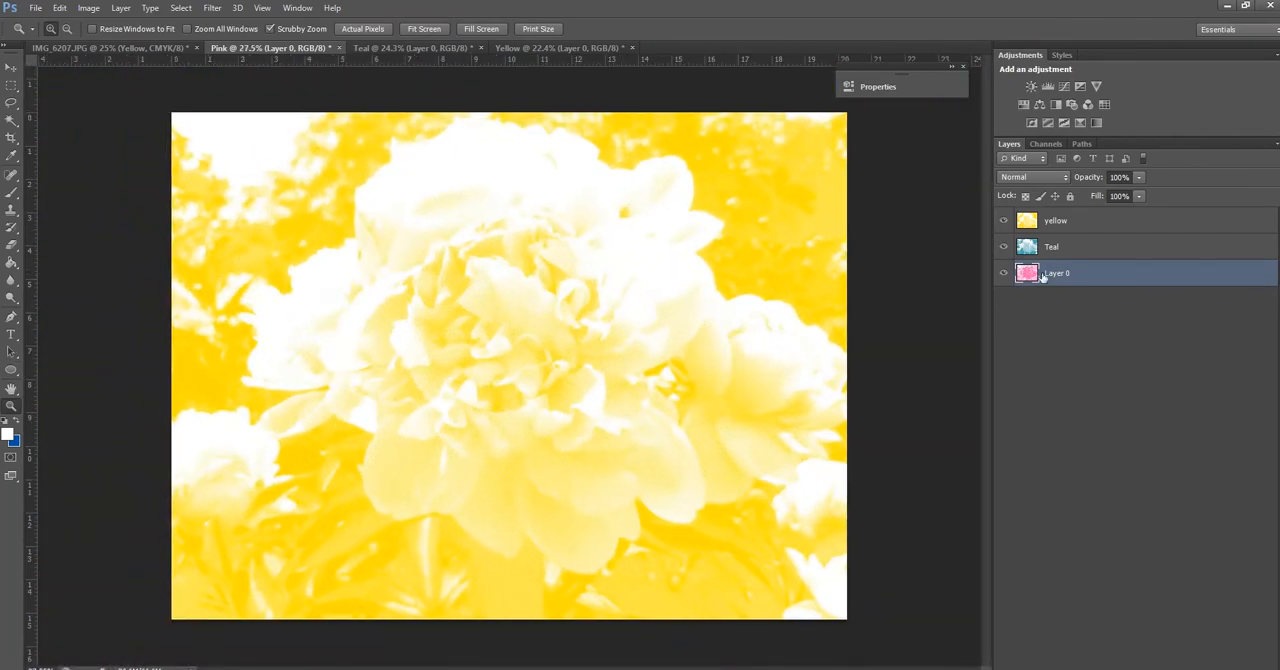
# Rename Layer 0, the pink halftone layer beneath Teal, as Pink
pyautogui.click(1050, 230)
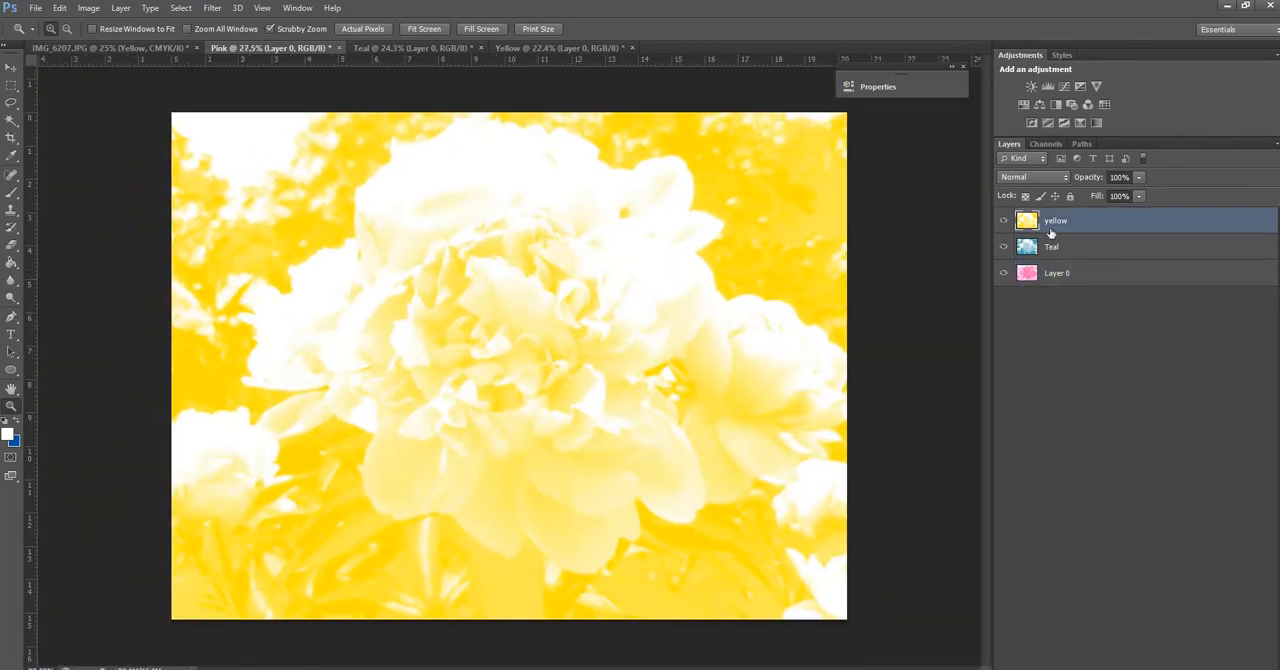
pyautogui.keyDown('shift'); pyautogui.click(1071, 283); pyautogui.keyUp('shift')
pyautogui.click(1080, 318)
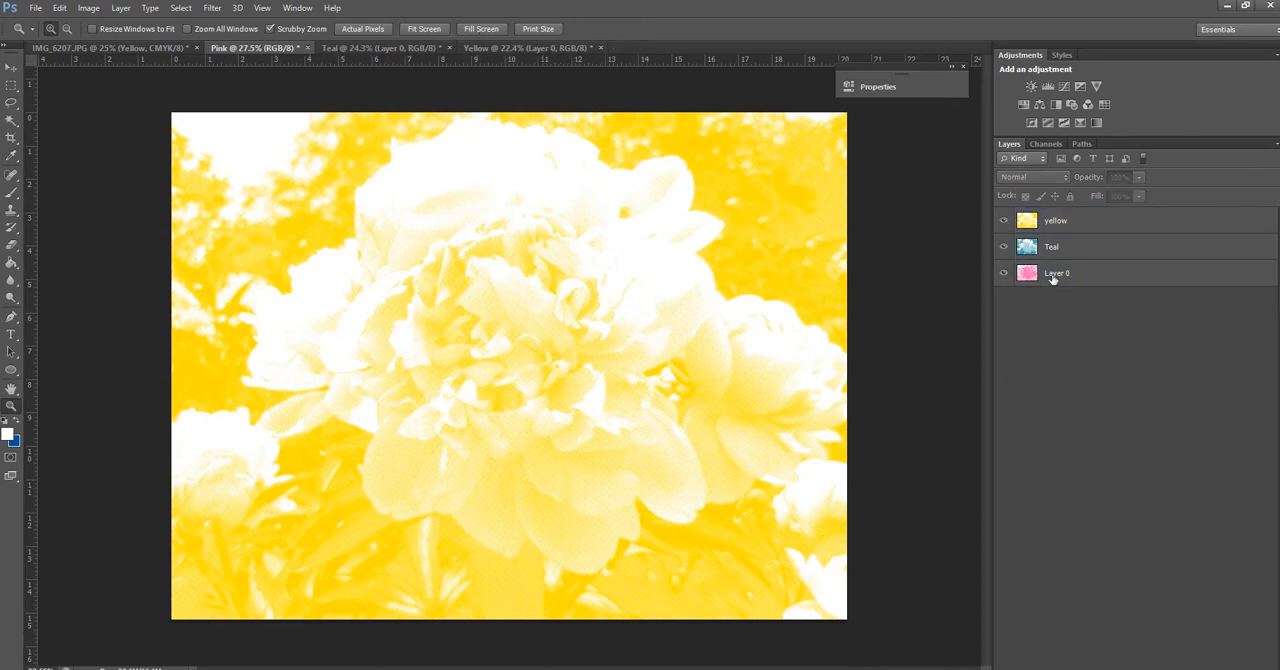
pyautogui.doubleClick(1057, 274)
pyautogui.write('Pink')
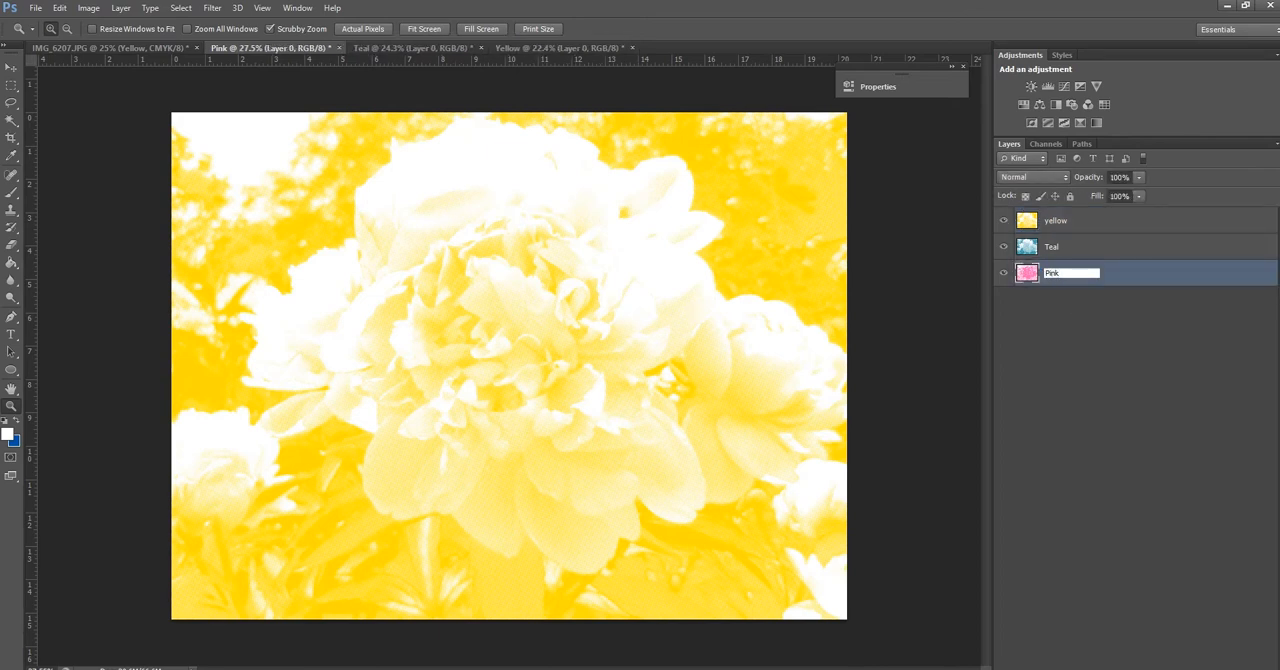
pyautogui.click(1115, 412)
# Set the blend mode of the yellow, Teal and Pink layers together to Multiply
pyautogui.click(1060, 221)
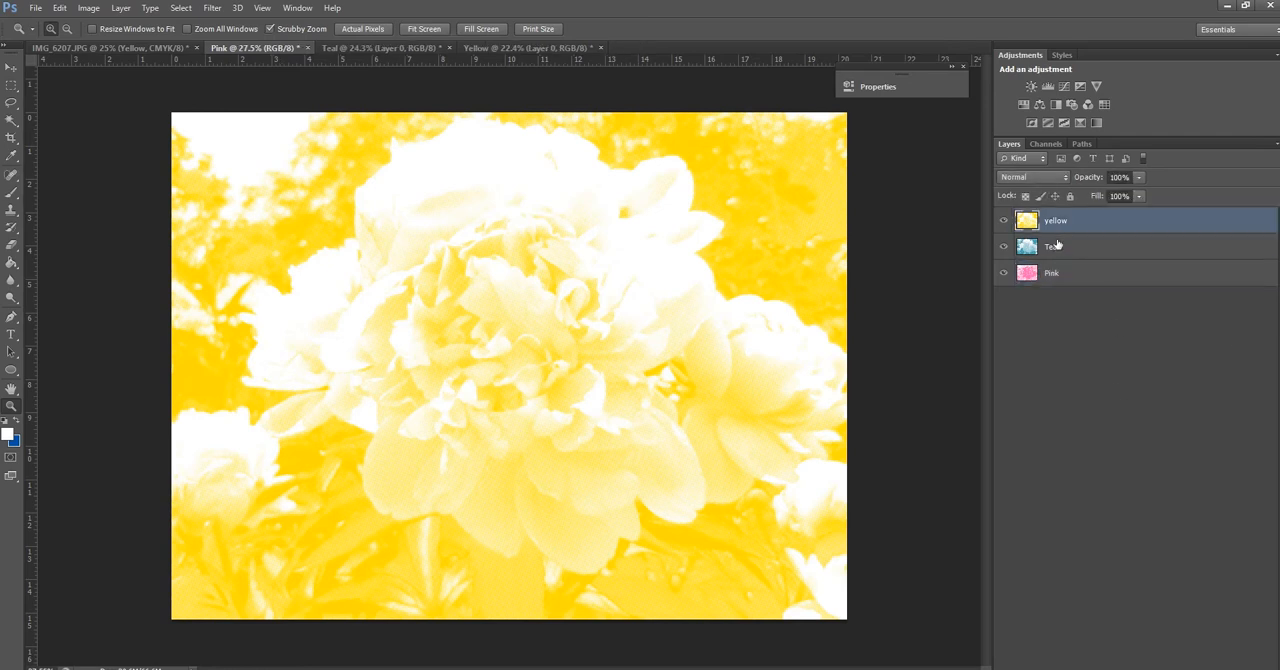
pyautogui.keyDown('shift'); pyautogui.click(1060, 278); pyautogui.keyUp('shift')
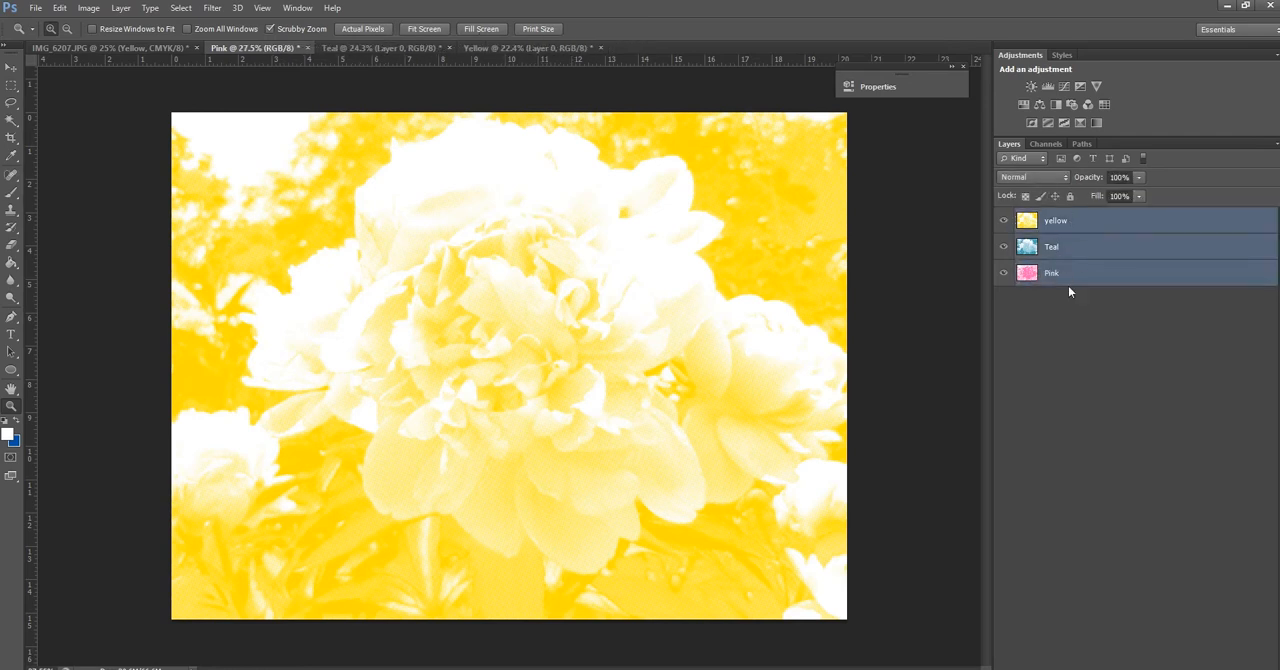
pyautogui.click(1039, 182)
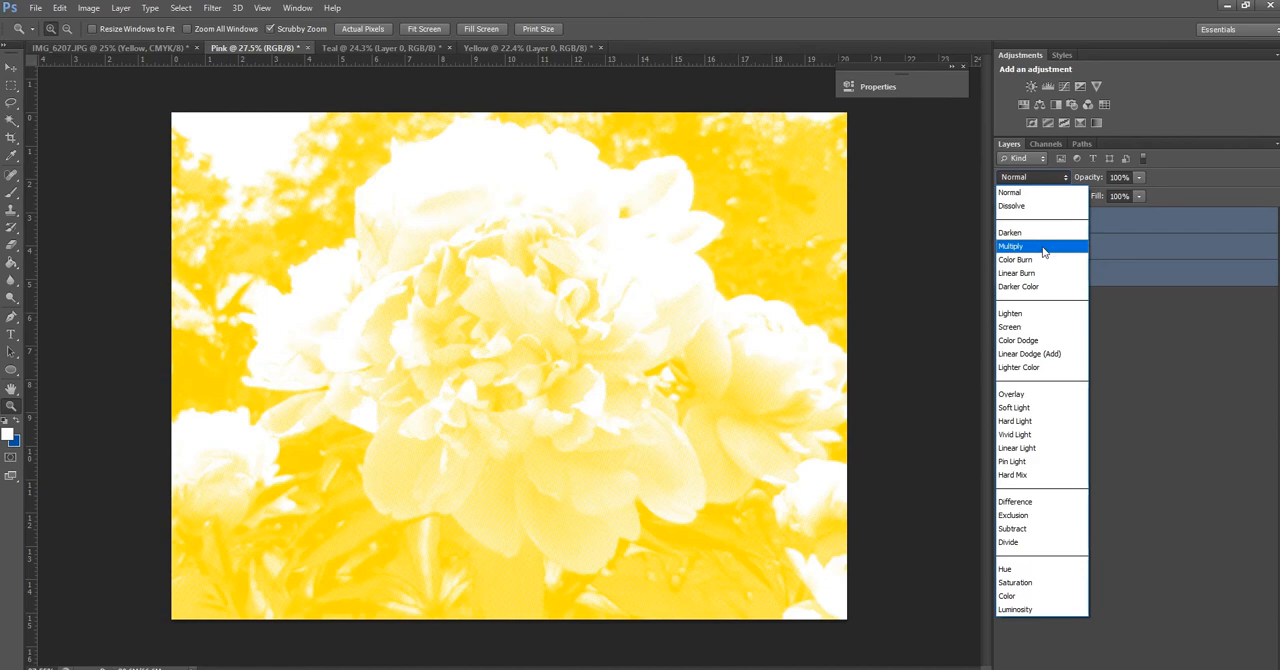
pyautogui.click(1043, 247)
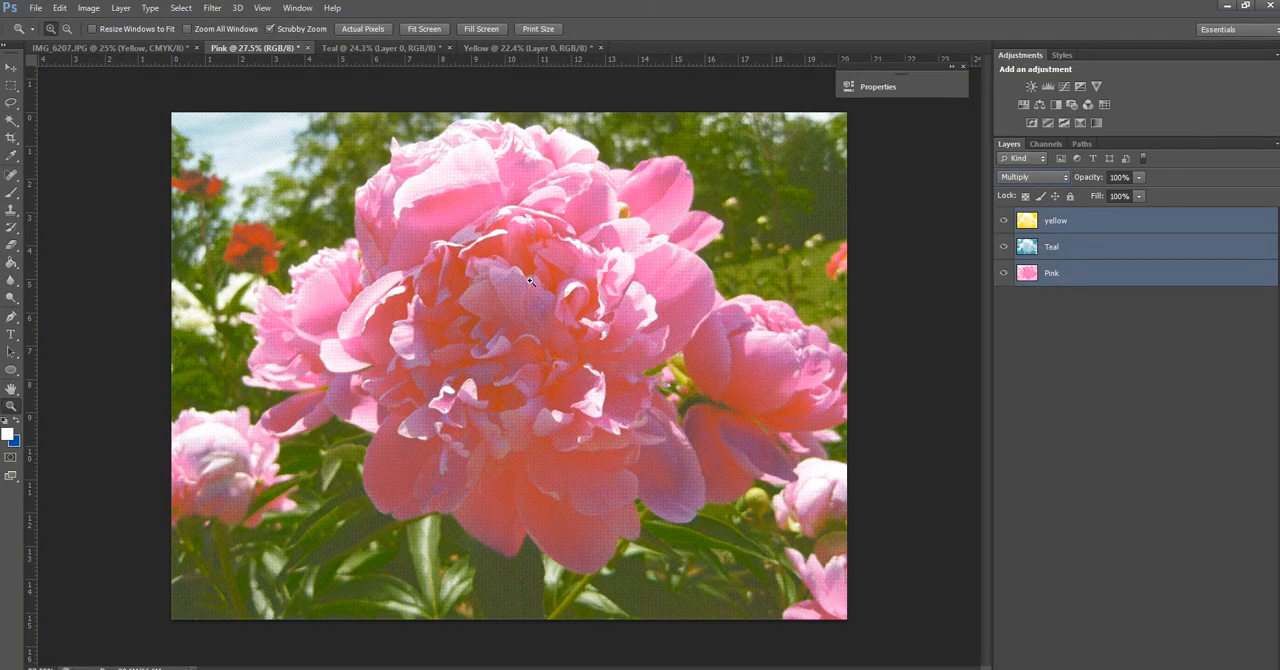
# Examine the overlapping halftone dots of the combined preview up close and the flower image as a whole
pyautogui.moveTo(529, 279); pyautogui.dragTo(532, 283)
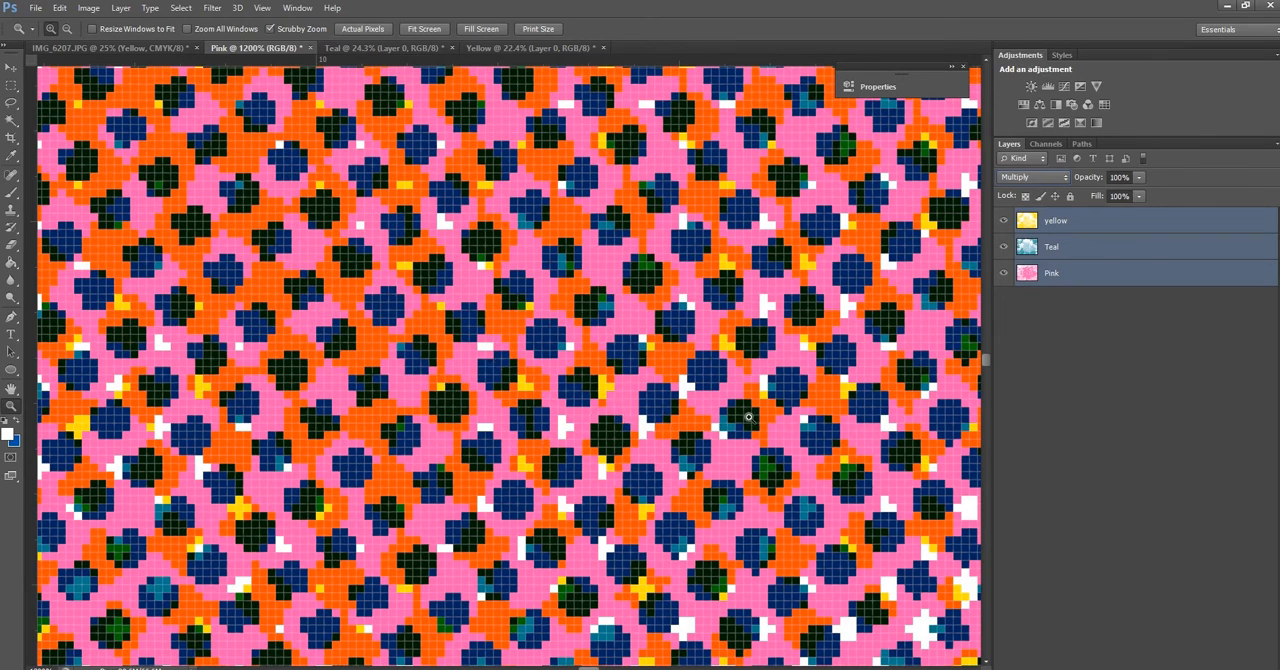
pyautogui.hotkey('ctrl', '-')
pyautogui.hotkey('ctrl', '-')
pyautogui.hotkey('ctrl', '-')
pyautogui.hotkey('ctrl', '-')
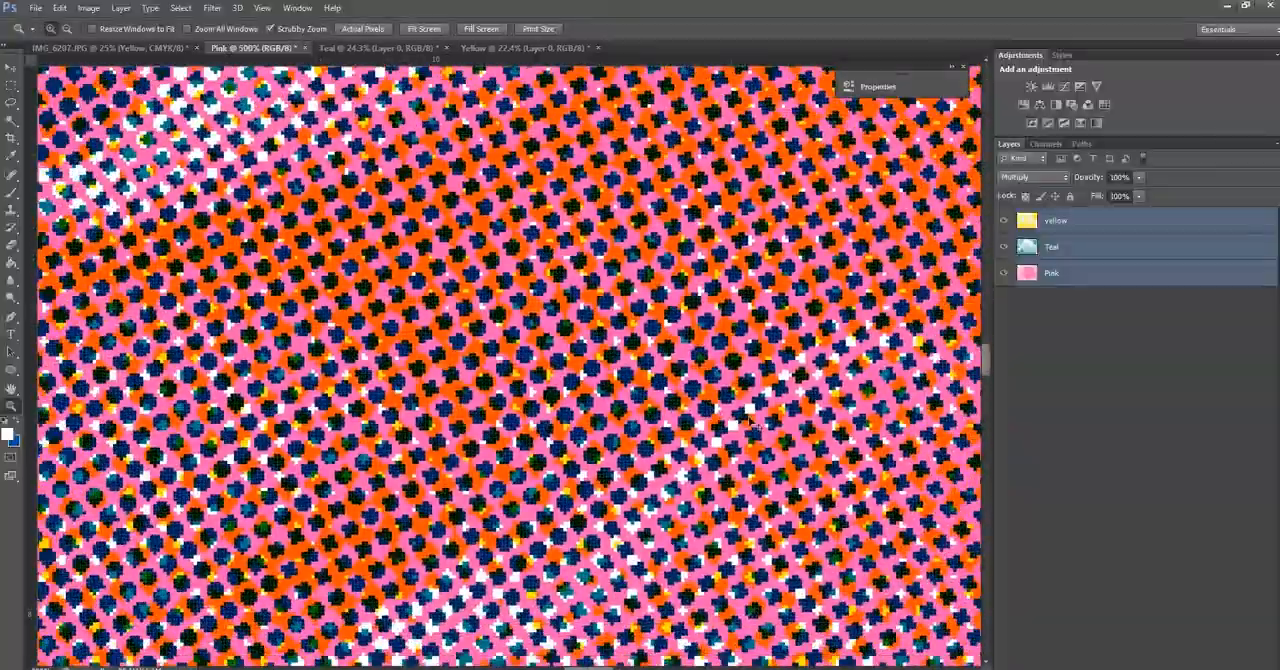
pyautogui.hotkey('ctrl', '-')
pyautogui.hotkey('ctrl', '-')
pyautogui.hotkey('ctrl', '-')
pyautogui.hotkey('ctrl', '-')
pyautogui.hotkey('ctrl', '-')
pyautogui.hotkey('ctrl', '-')
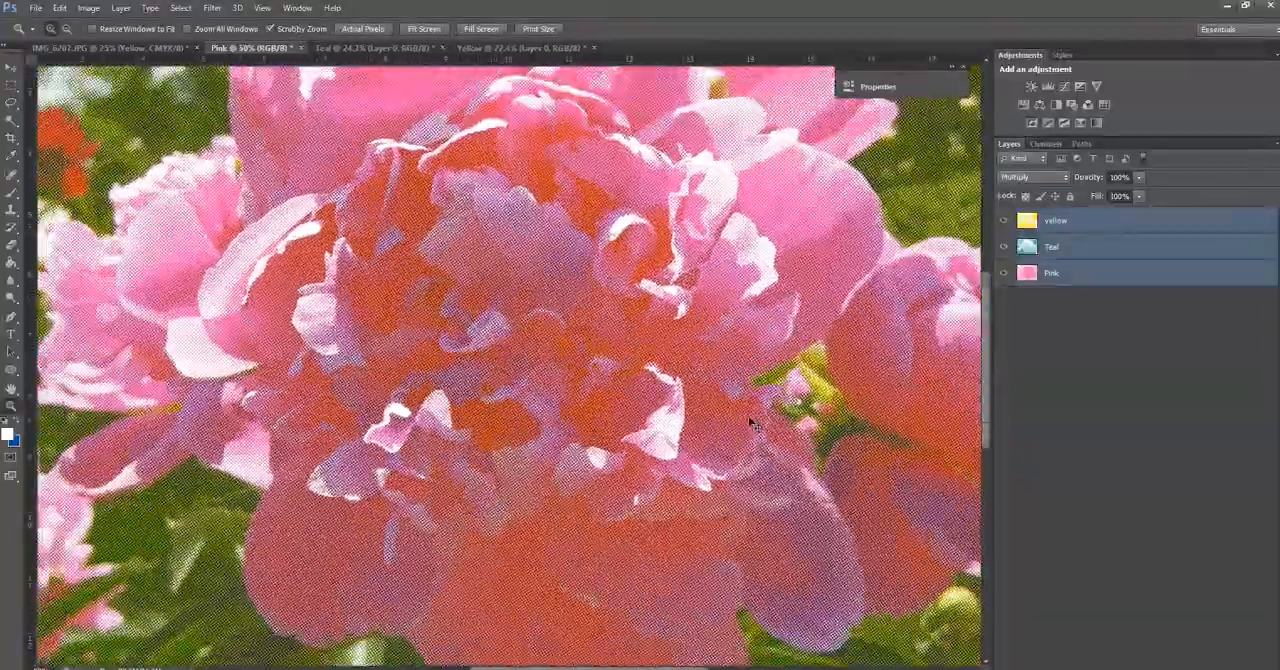
pyautogui.hotkey('ctrl', '-')
pyautogui.hotkey('ctrl', '-')
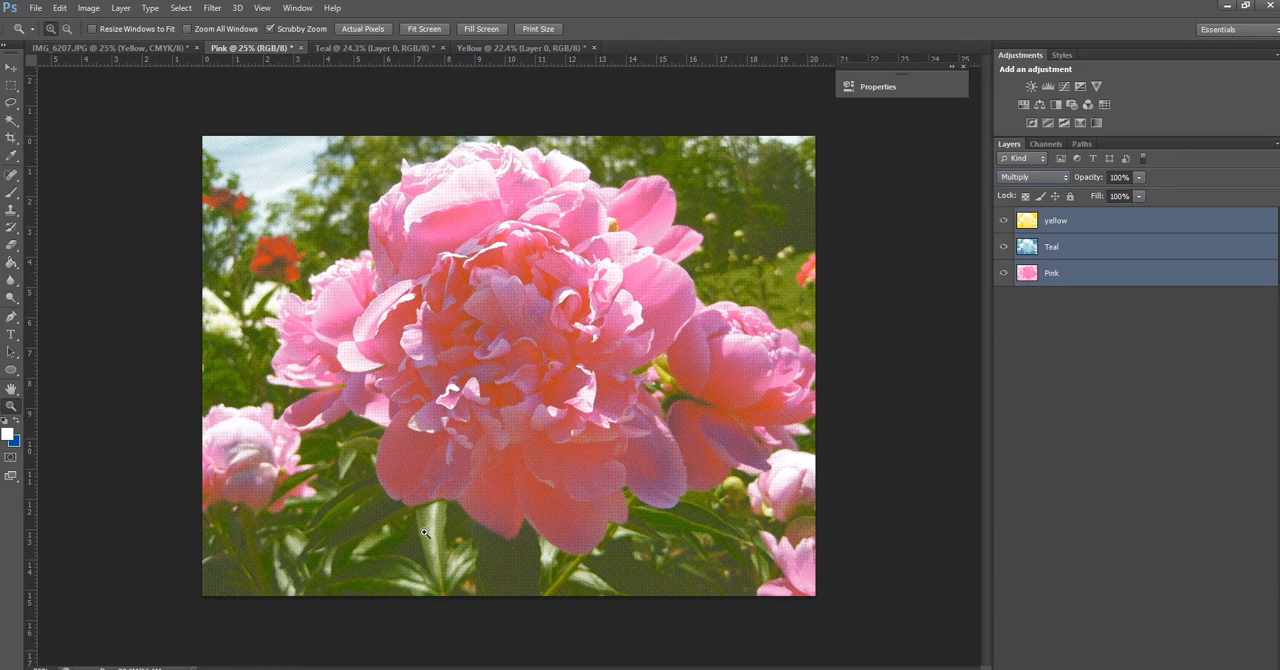
# Hide the layer effects of Layer 0 in the Teal document, turning off its colour overlay
pyautogui.click(367, 48)
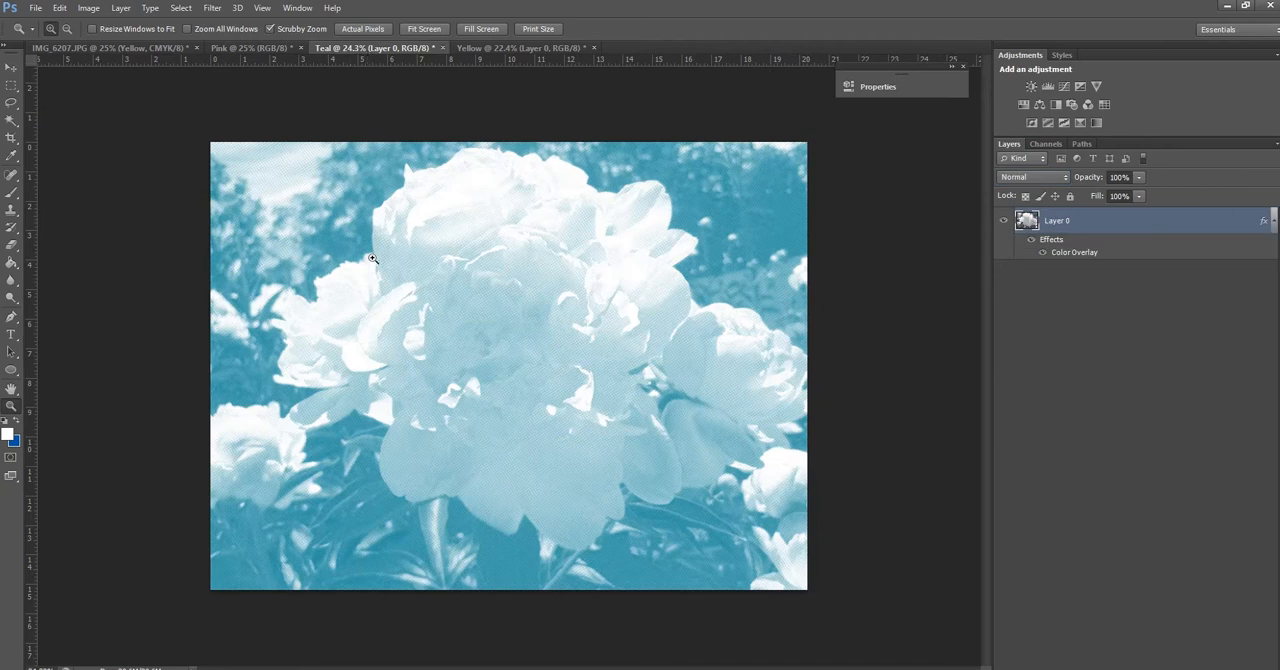
pyautogui.click(1031, 240)
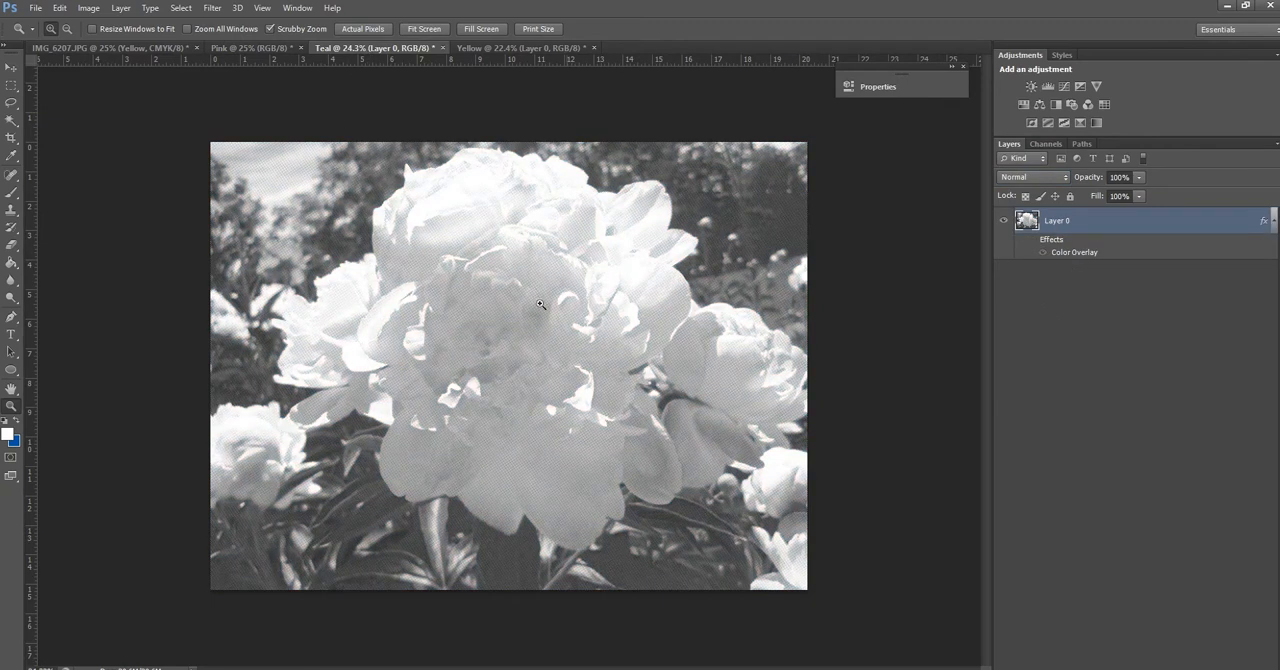
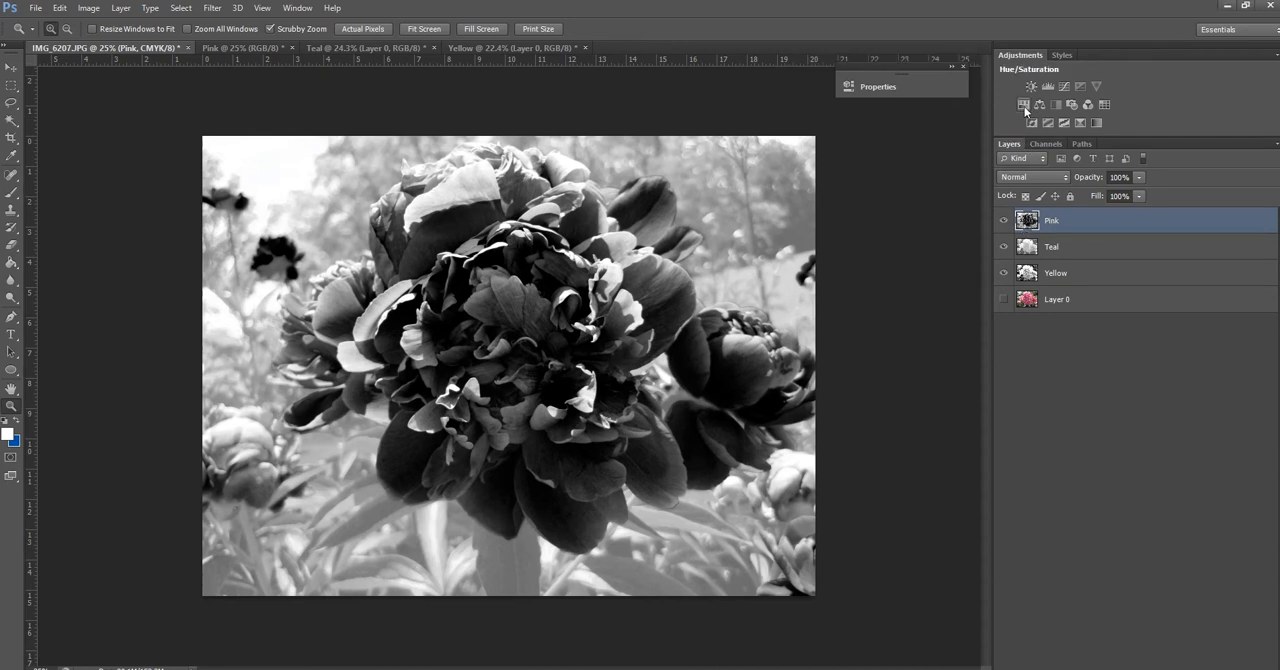
# Add a Hue/Saturation adjustment clipped to the Pink layer and turn on Colorize
pyautogui.click(1024, 106)
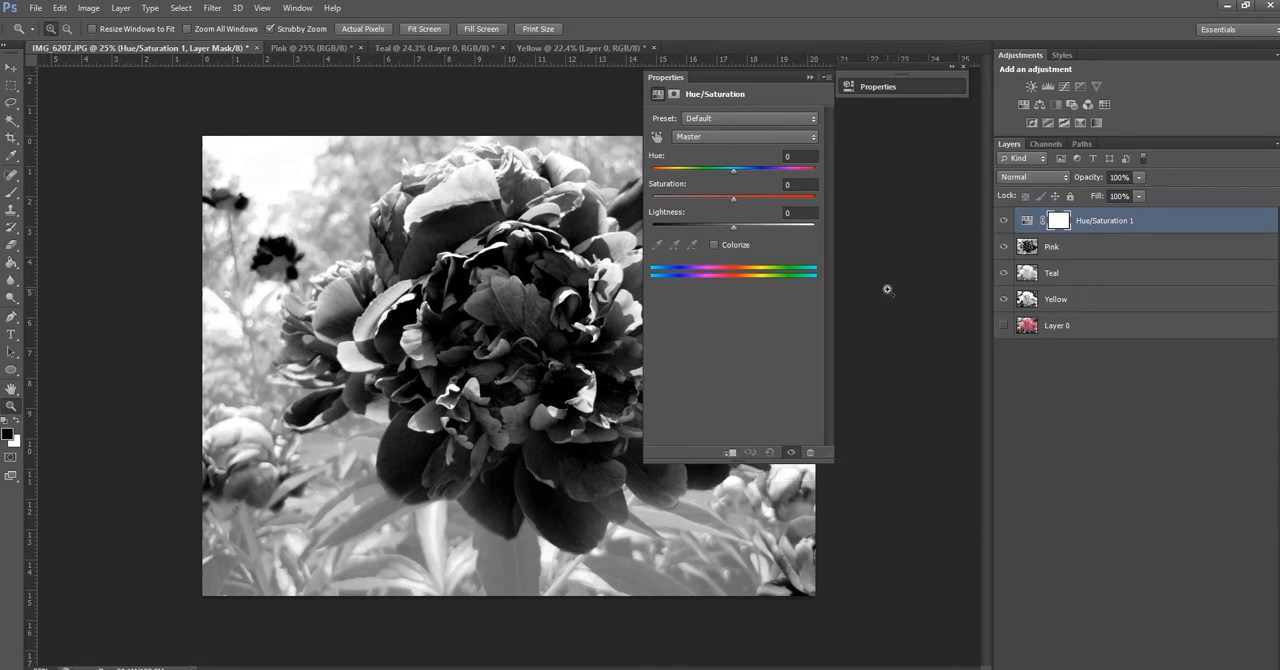
pyautogui.click(731, 453)
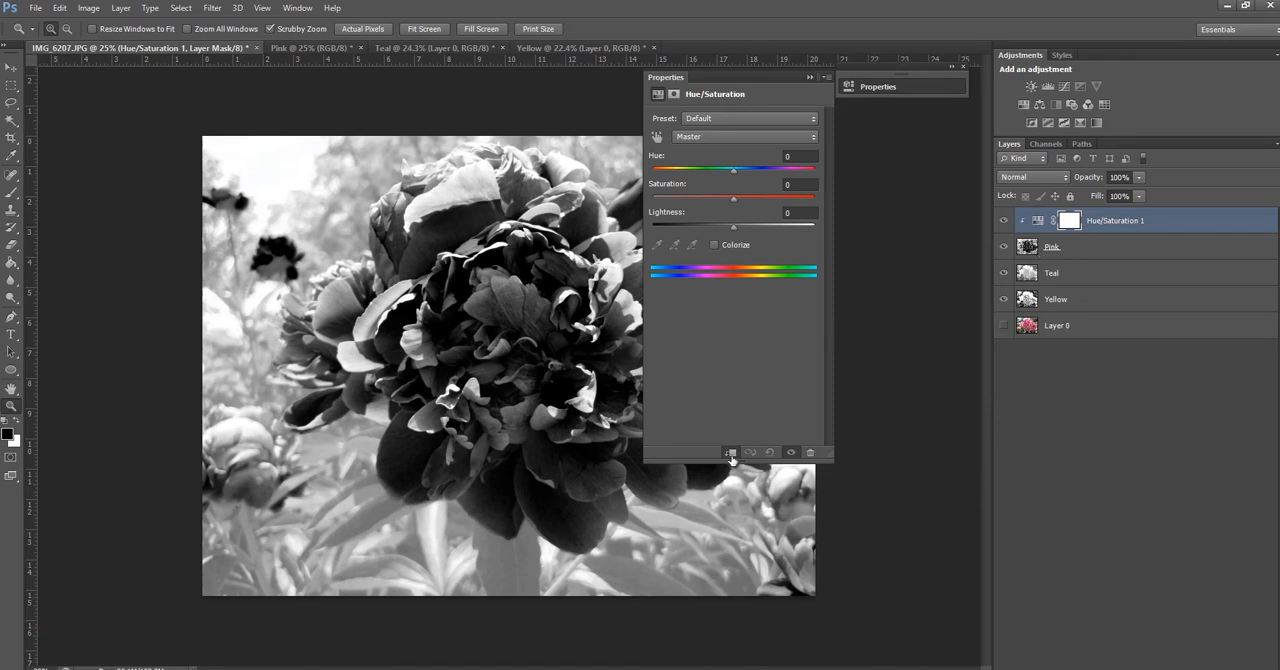
pyautogui.click(714, 245)
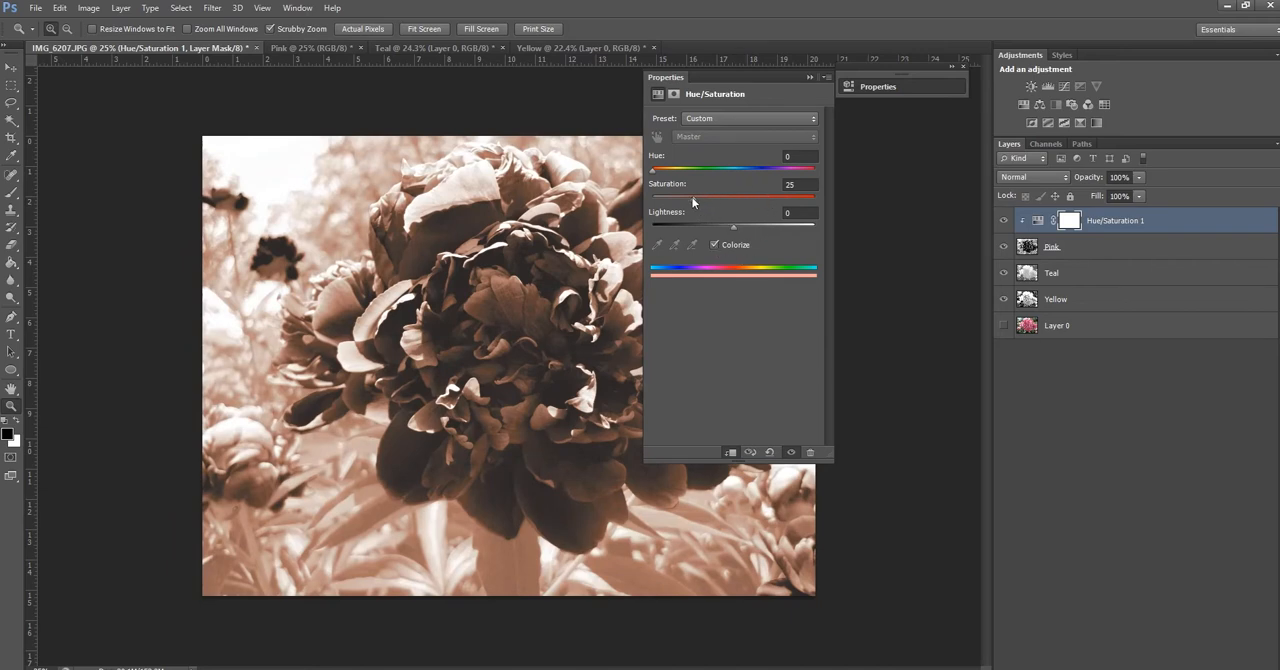
# Set the Pink layer's Hue/Saturation adjustment to hue 303, saturation 100 and lightness +47
pyautogui.moveTo(693, 203); pyautogui.dragTo(962, 216)
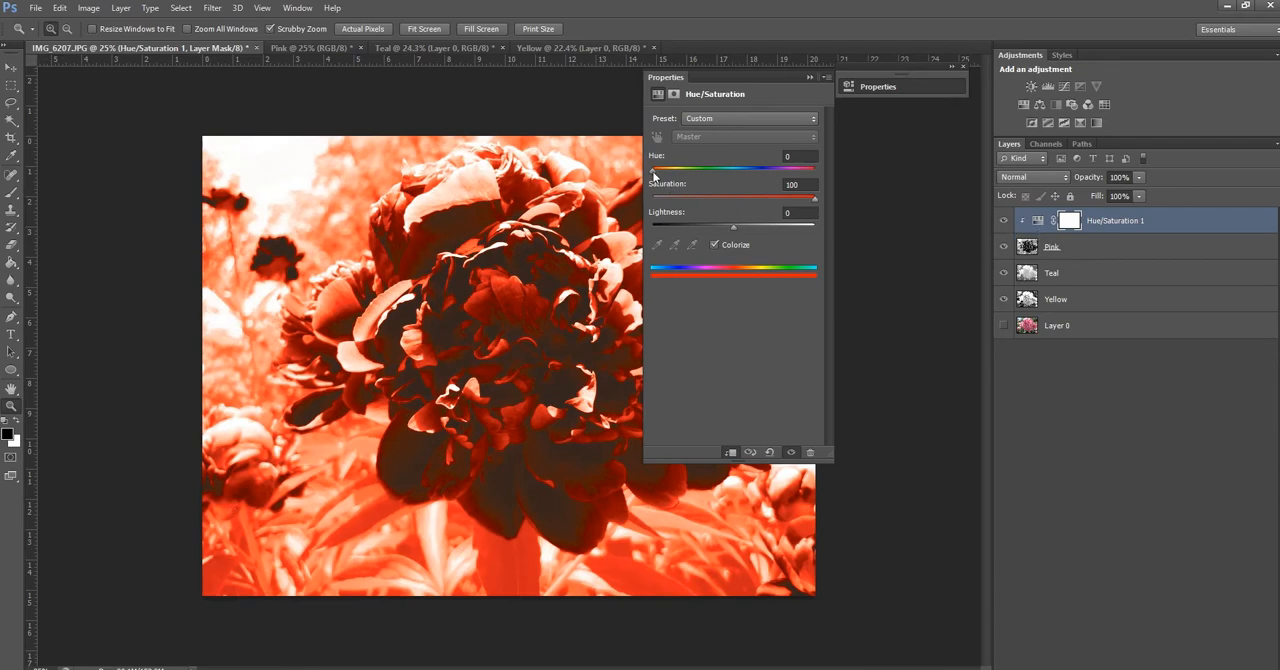
pyautogui.moveTo(654, 174); pyautogui.dragTo(790, 184)
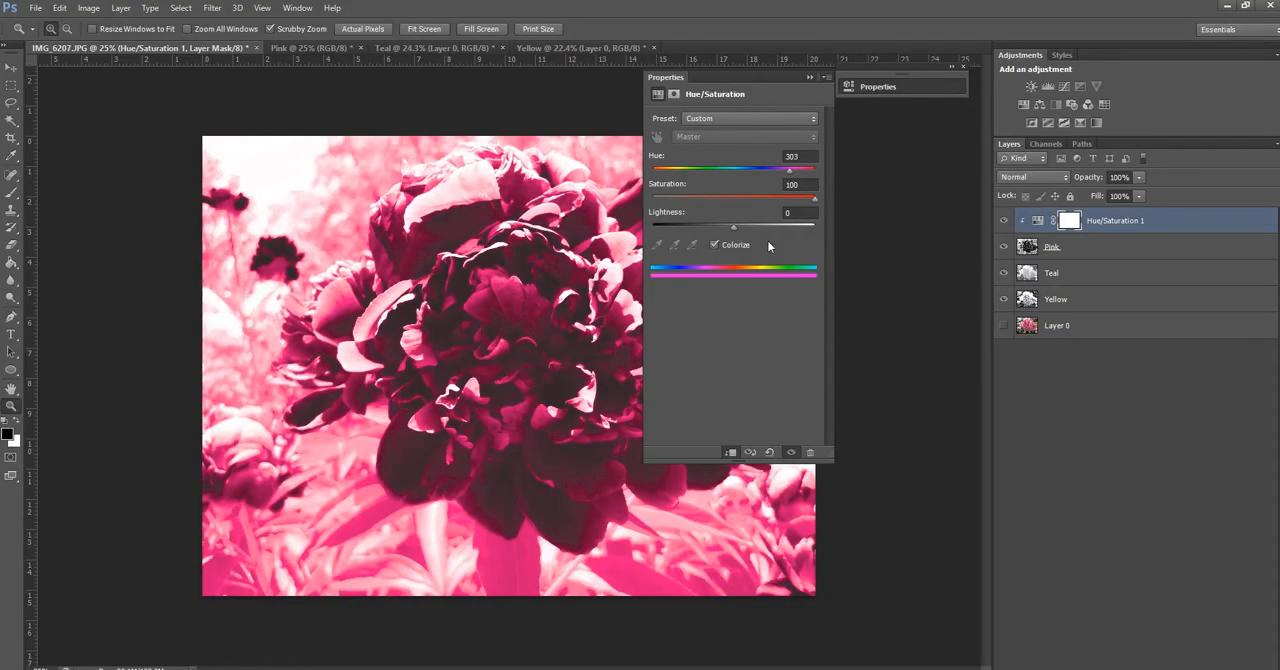
pyautogui.moveTo(736, 229); pyautogui.dragTo(769, 232)
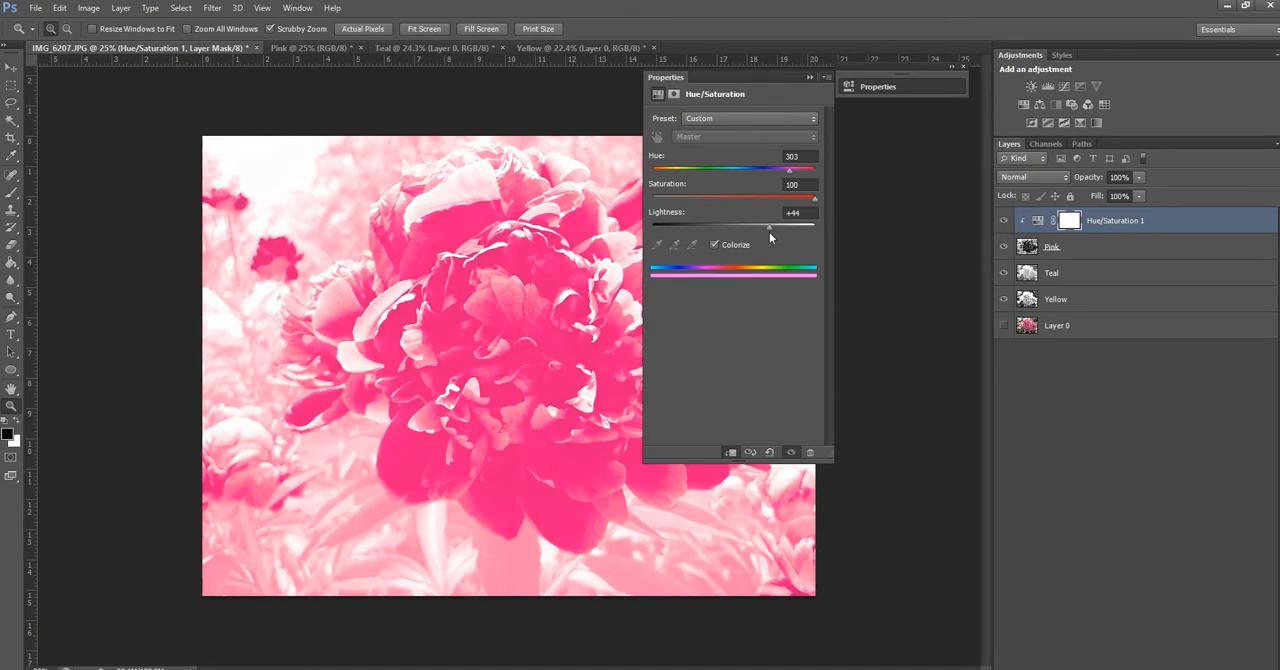
pyautogui.moveTo(769, 232); pyautogui.dragTo(719, 236)
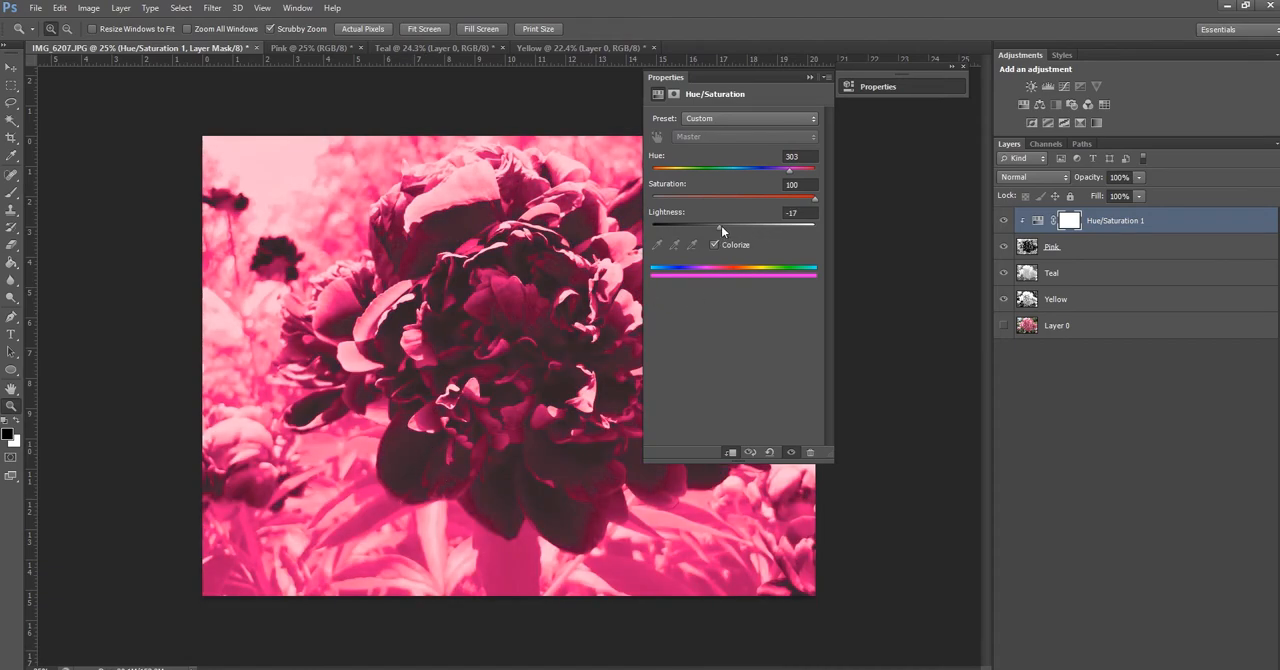
pyautogui.moveTo(721, 226); pyautogui.dragTo(771, 233)
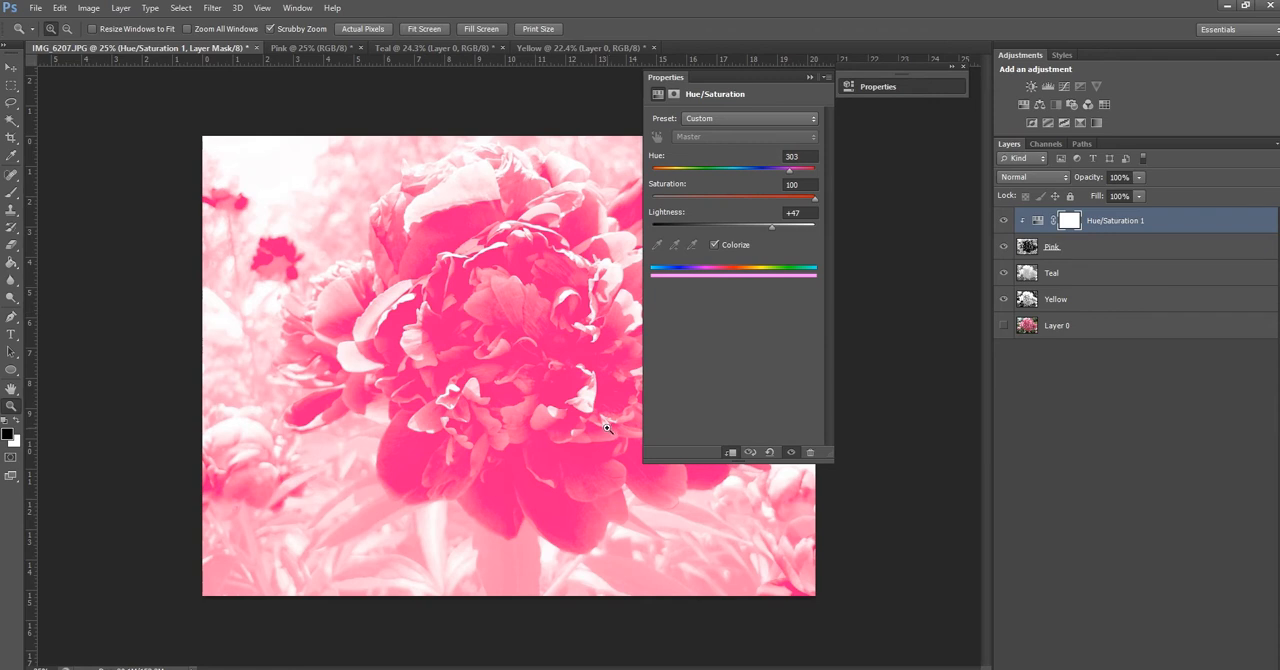
pyautogui.click(810, 78)
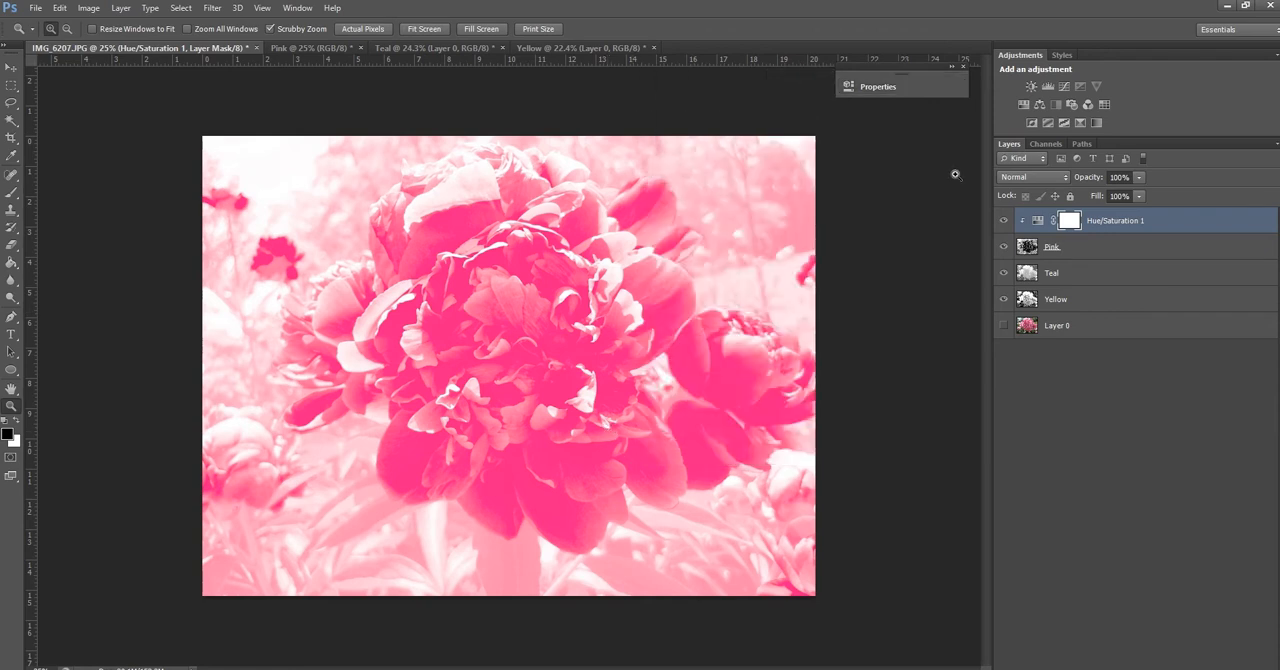
# Hide the Pink layer, its Hue/Saturation adjustment and the Teal layer, and make Yellow the active layer
pyautogui.click(1004, 220)
pyautogui.click(1004, 246)
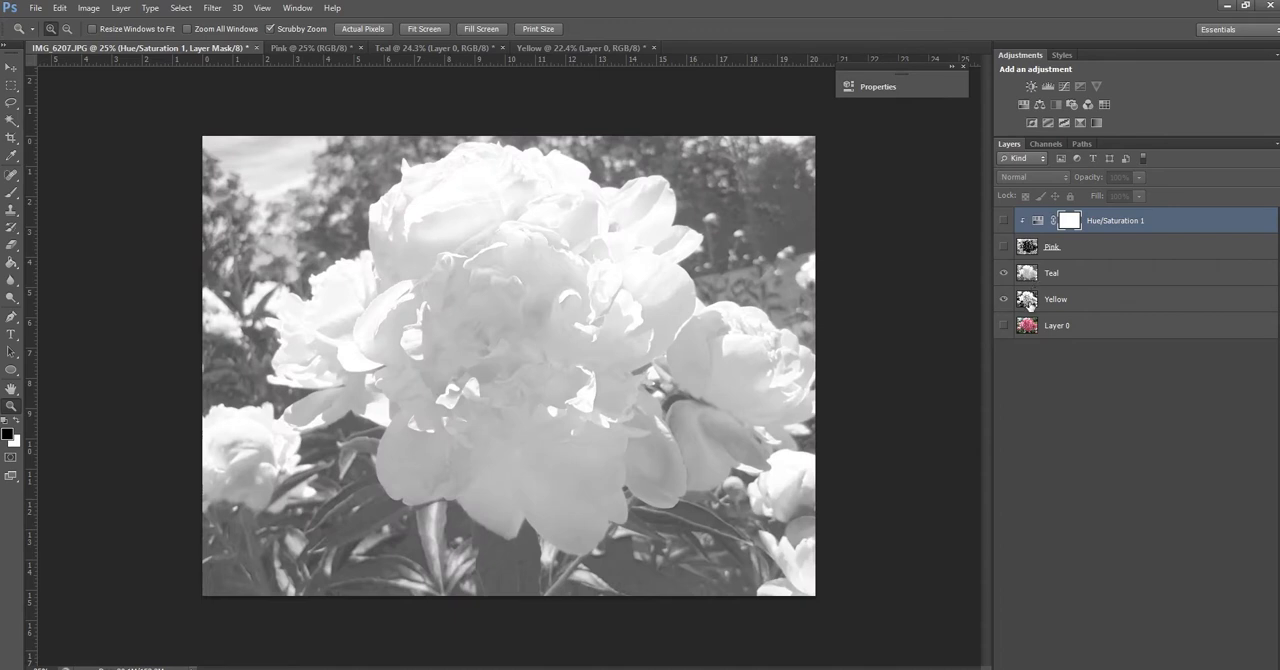
pyautogui.click(1028, 302)
pyautogui.click(1004, 272)
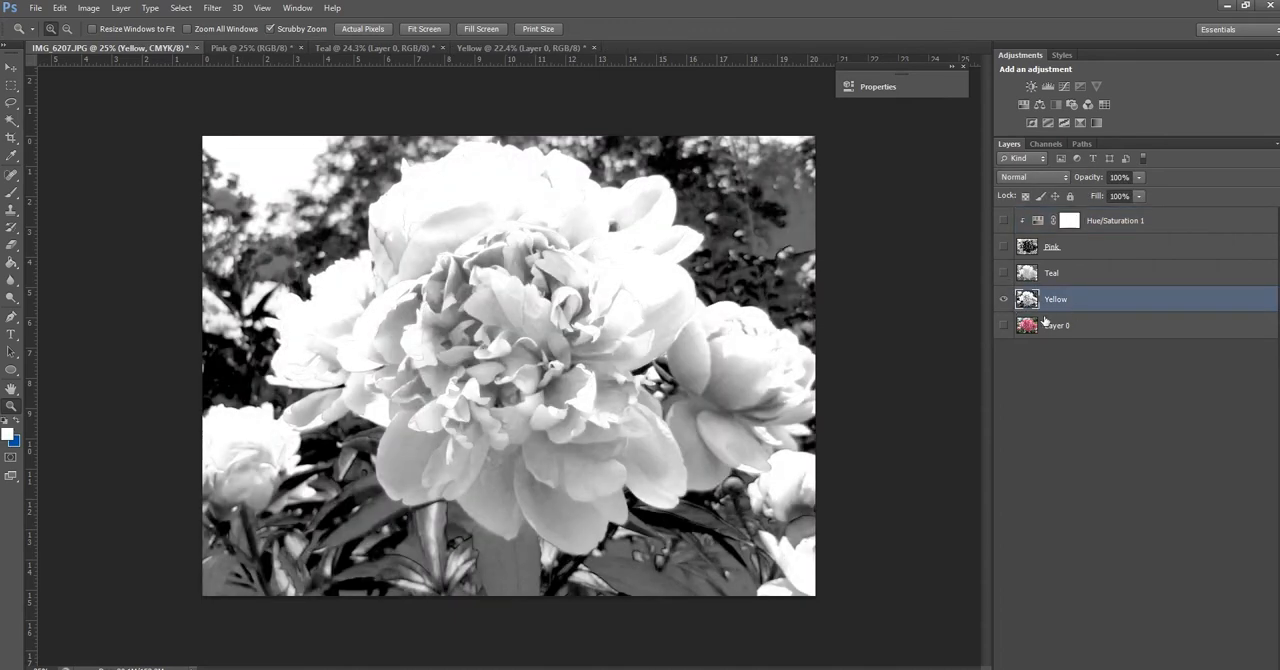
# Add a colorized Hue/Saturation adjustment above the Yellow layer with saturation 100 and hue 55
pyautogui.click(1024, 106)
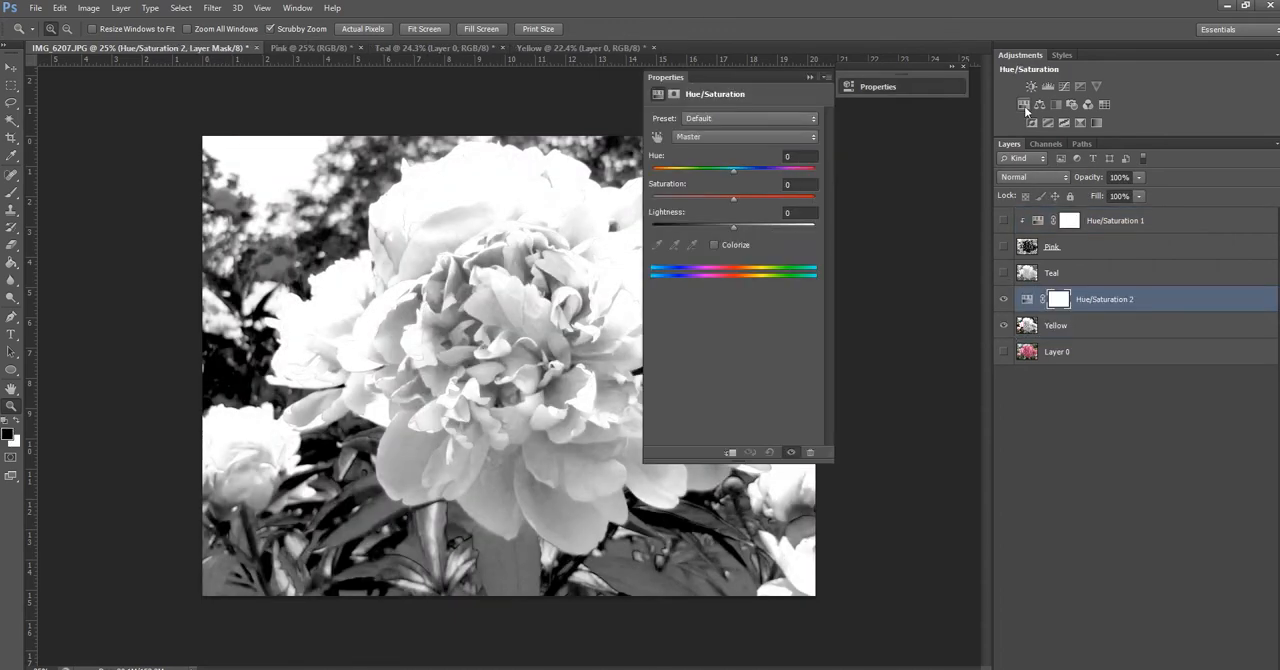
pyautogui.click(714, 246)
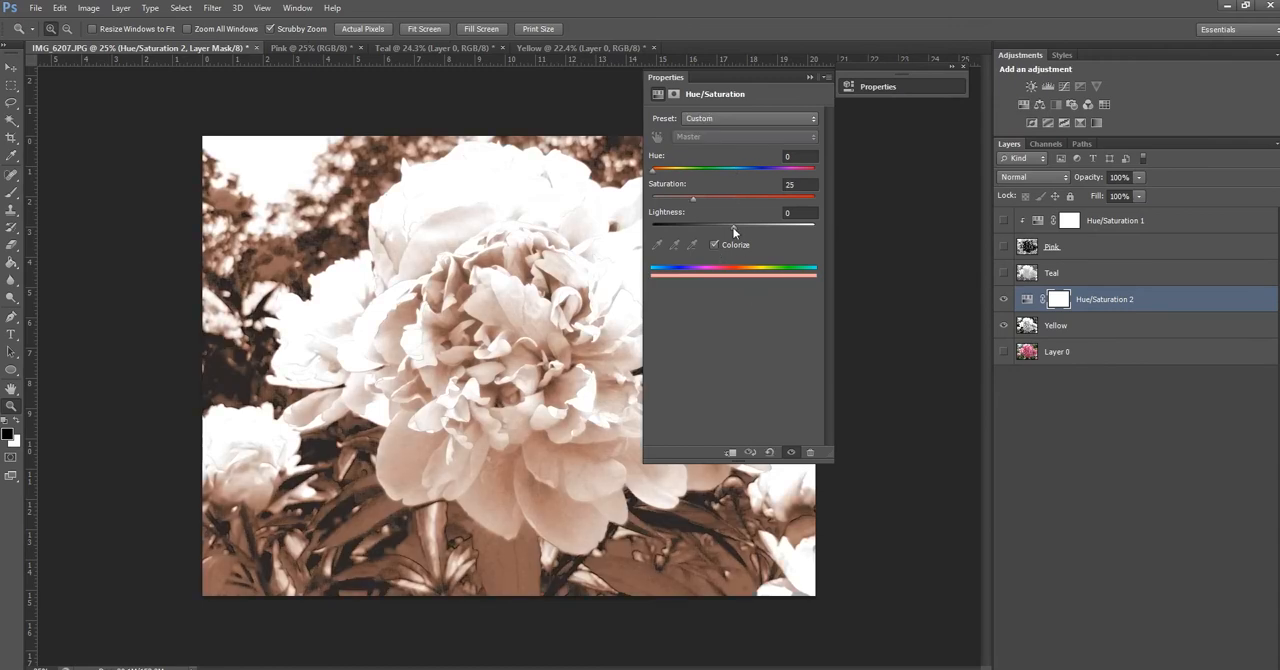
pyautogui.moveTo(692, 198); pyautogui.dragTo(818, 200)
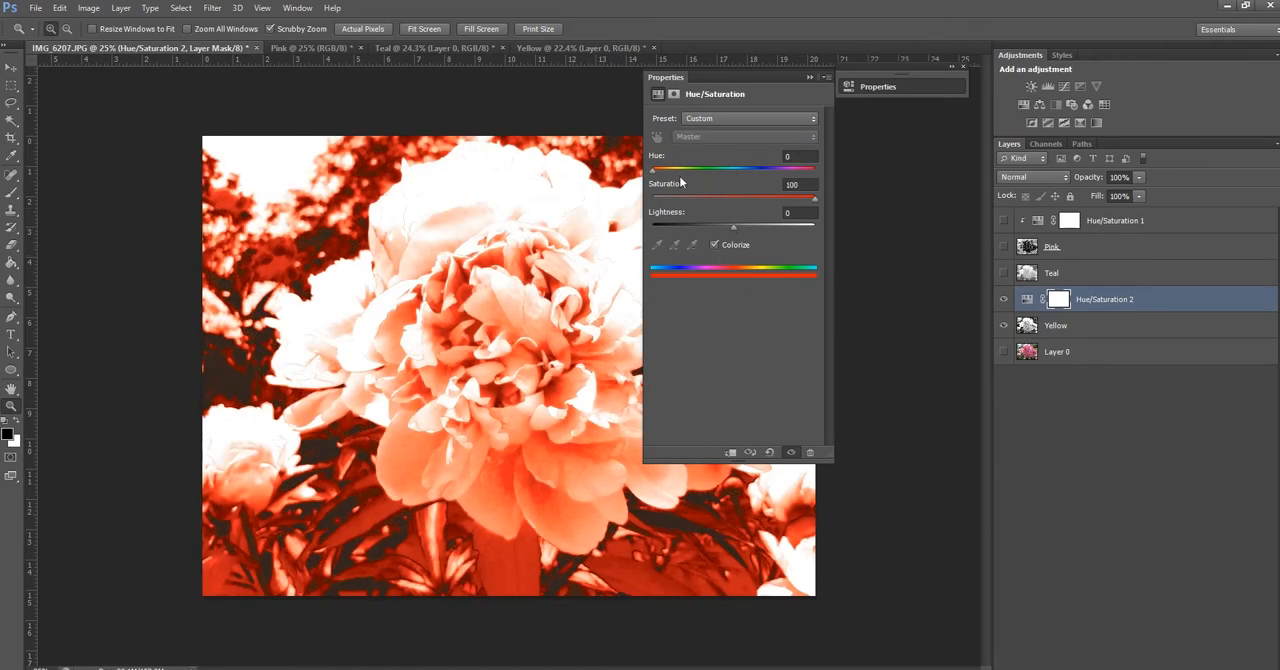
pyautogui.moveTo(651, 172); pyautogui.dragTo(667, 172)
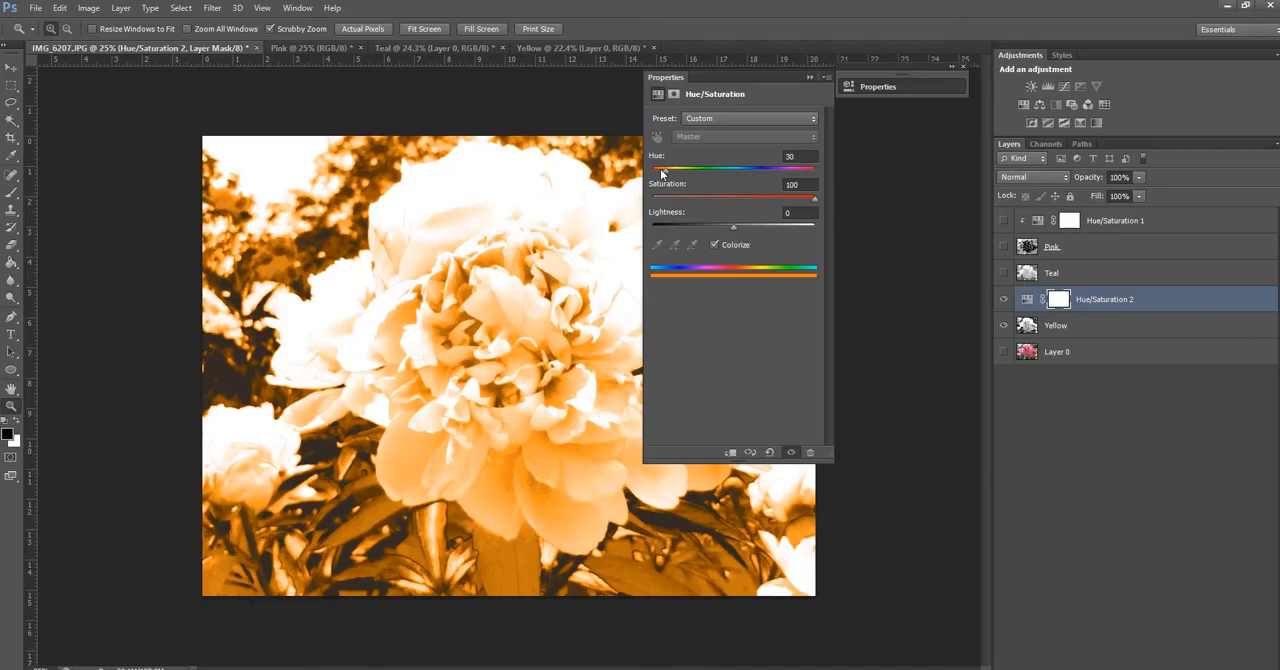
pyautogui.moveTo(669, 176); pyautogui.dragTo(678, 176)
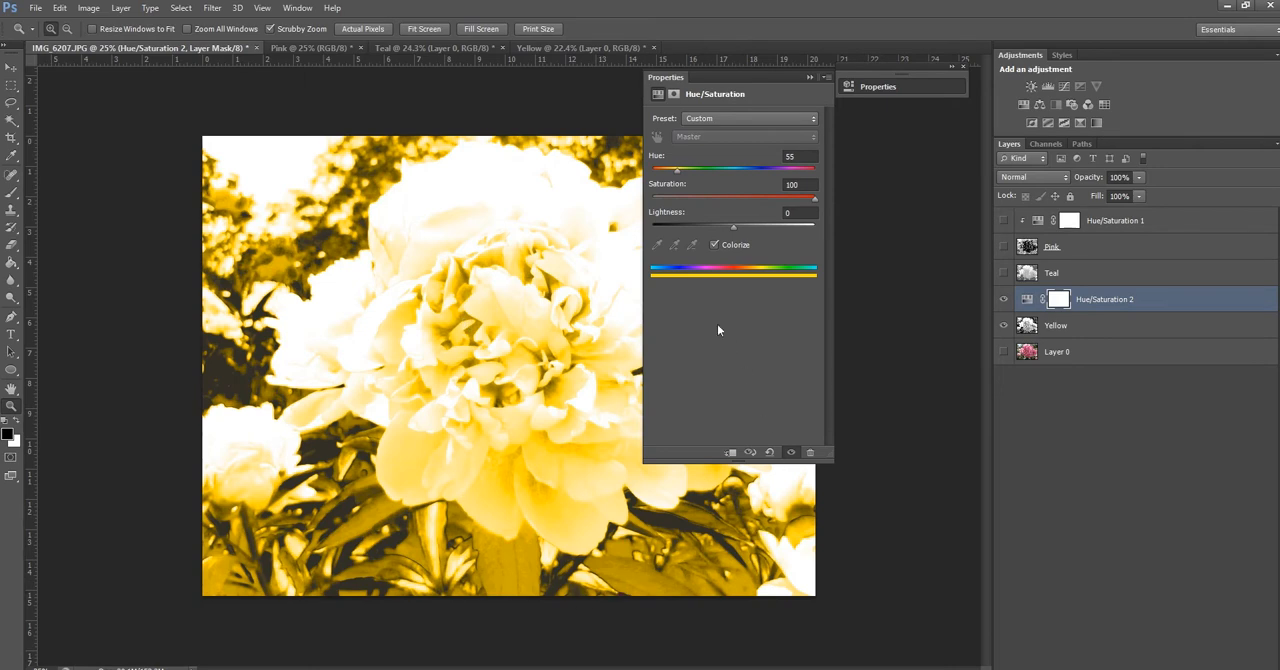
# Raise the lightness of the yellow Hue/Saturation adjustment to +48
pyautogui.moveTo(734, 227); pyautogui.dragTo(771, 233)
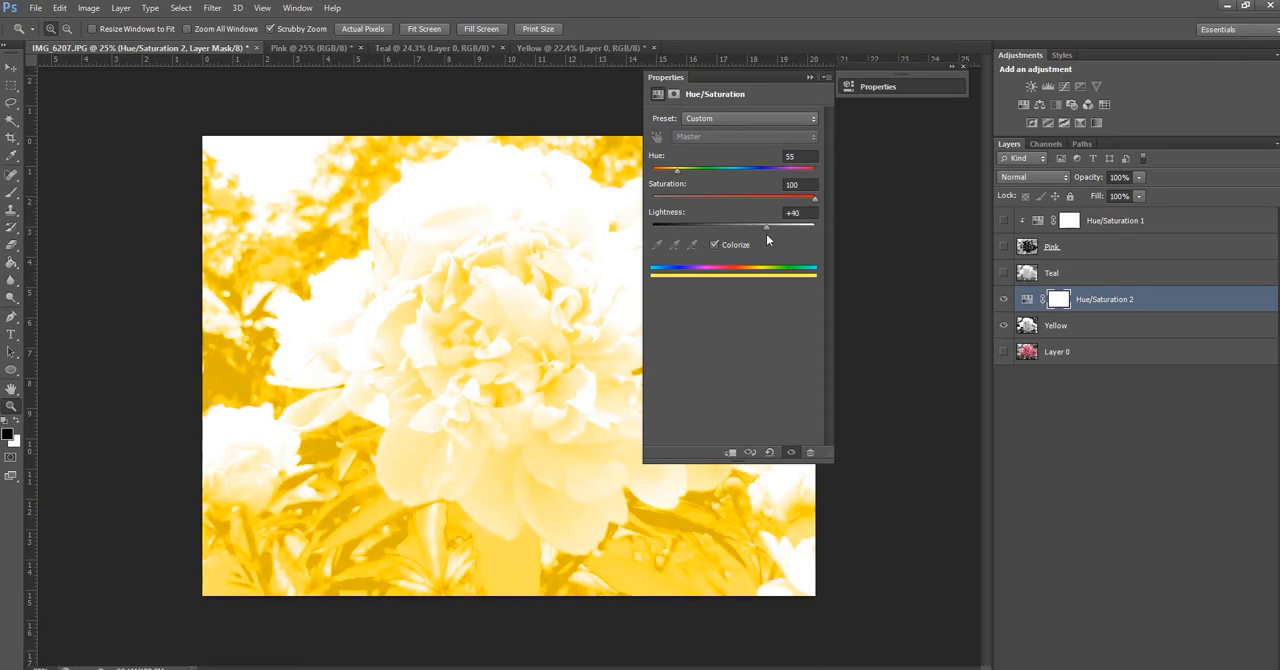
pyautogui.moveTo(771, 238); pyautogui.dragTo(768, 241)
pyautogui.moveTo(769, 227); pyautogui.dragTo(772, 226)
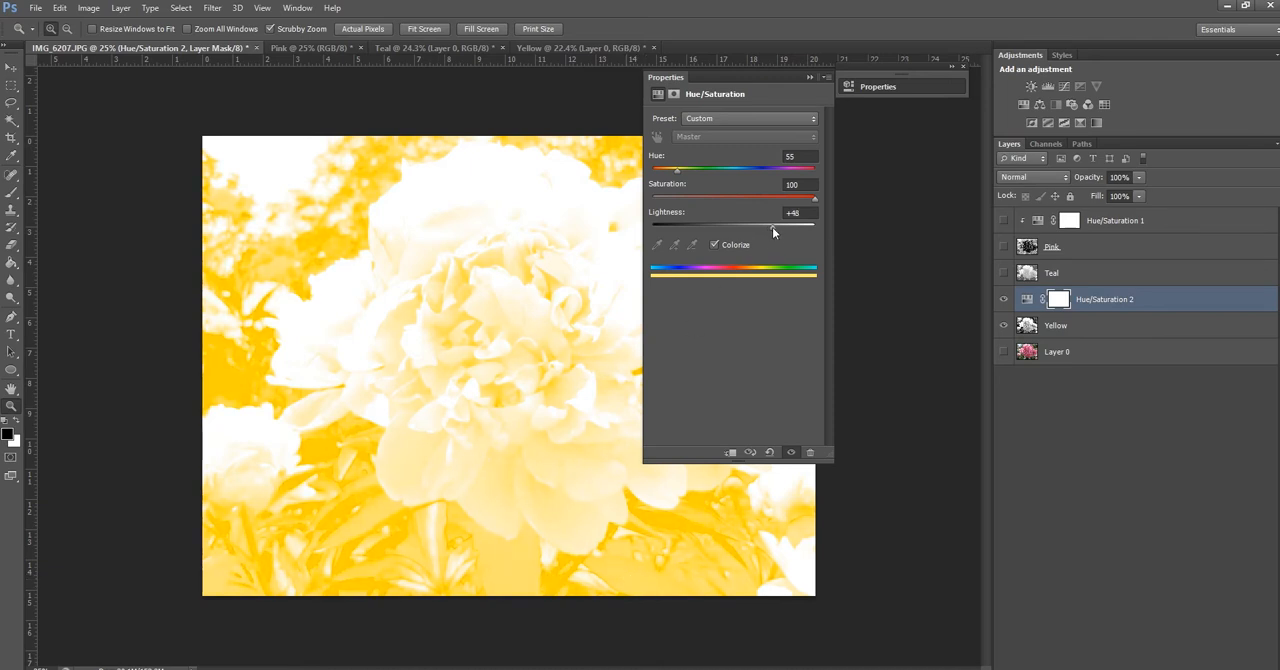
pyautogui.click(808, 77)
# Clip the Hue/Saturation 2 adjustment to the Yellow layer so it affects only that layer
pyautogui.click(1028, 301)
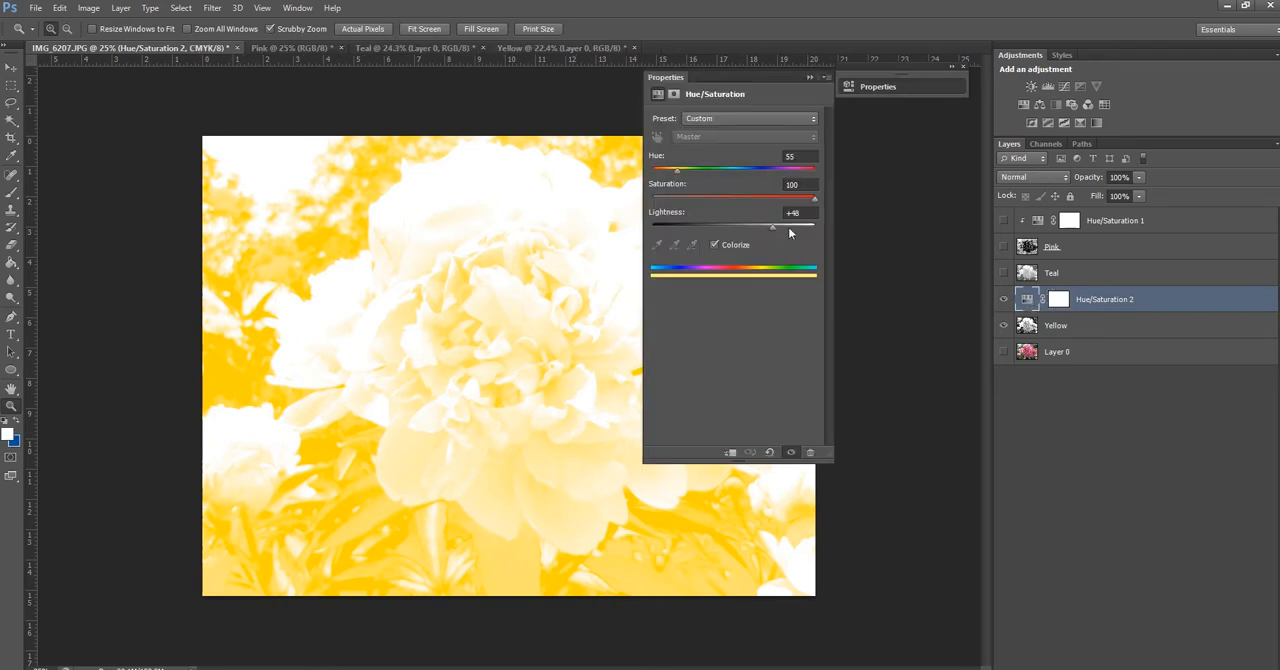
pyautogui.click(730, 452)
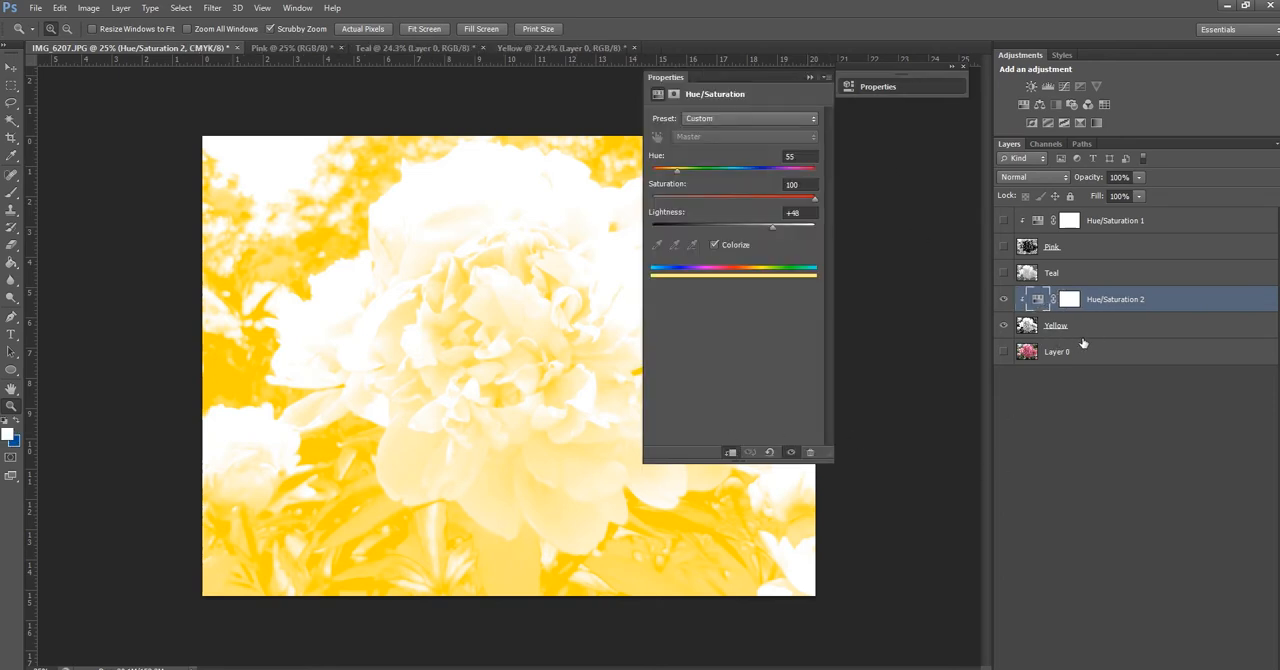
pyautogui.click(810, 77)
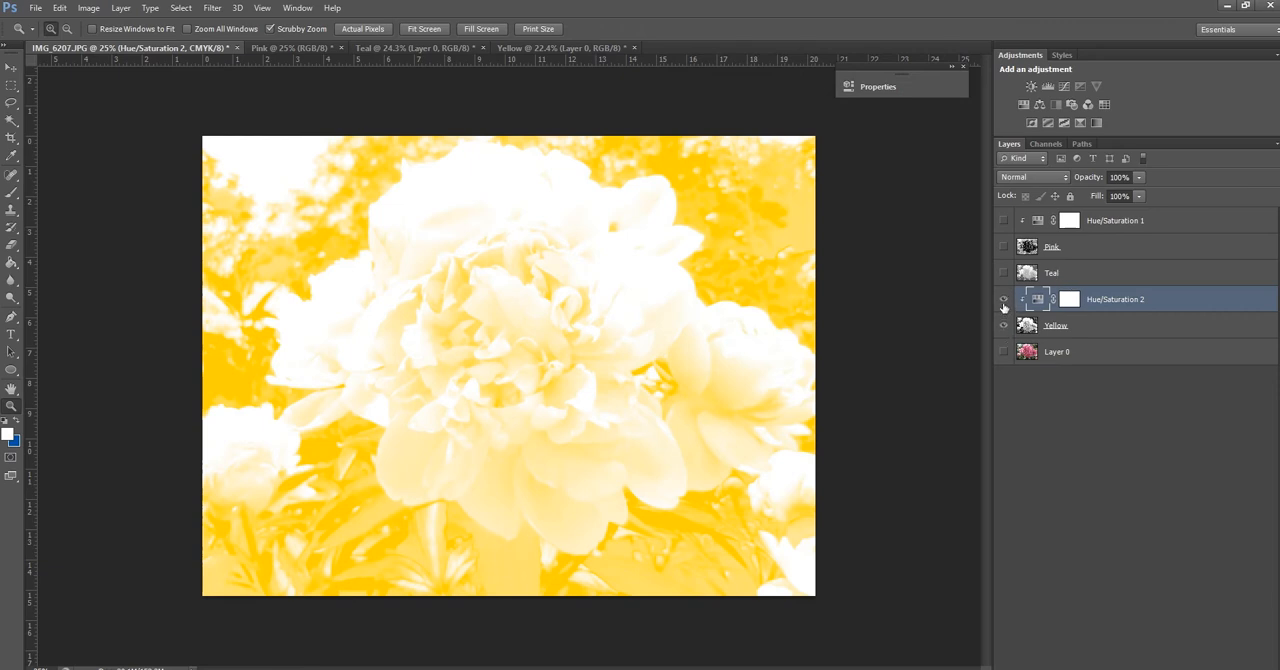
# Hide the Yellow layer and its Hue/Saturation adjustment, and show and select the Teal layer
pyautogui.moveTo(1003, 307); pyautogui.dragTo(1003, 328)
pyautogui.click(1029, 282)
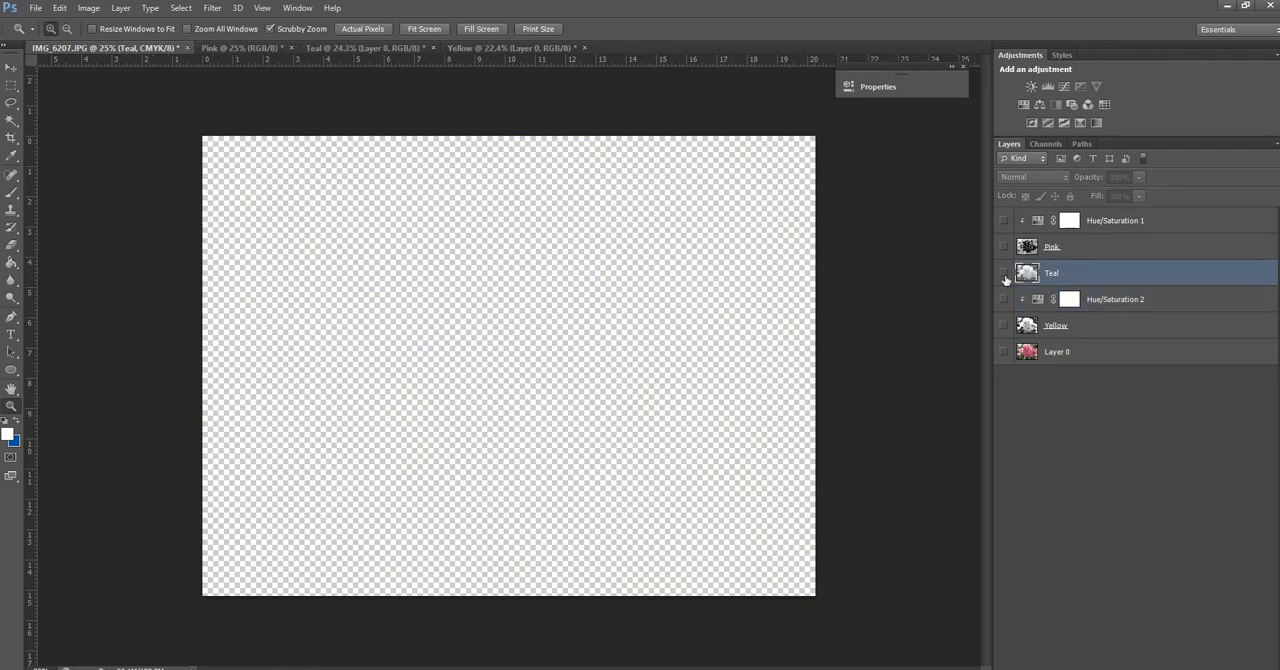
pyautogui.click(1004, 273)
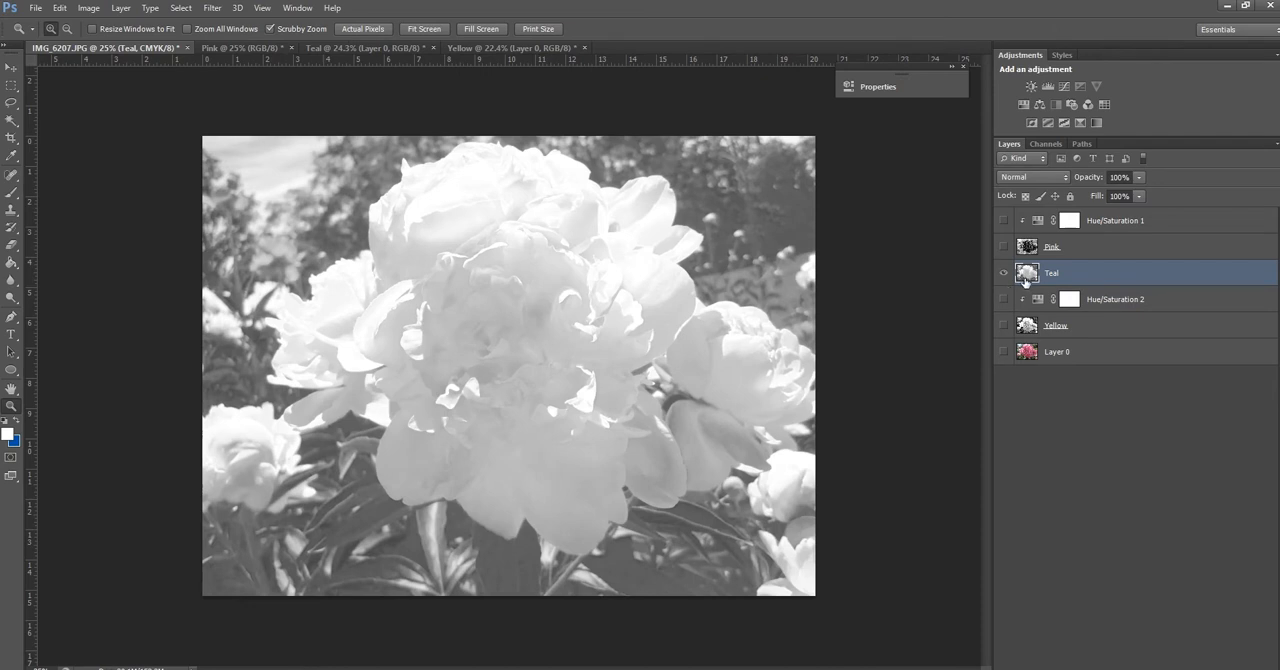
pyautogui.rightClick(1025, 282)
pyautogui.click(1055, 294)
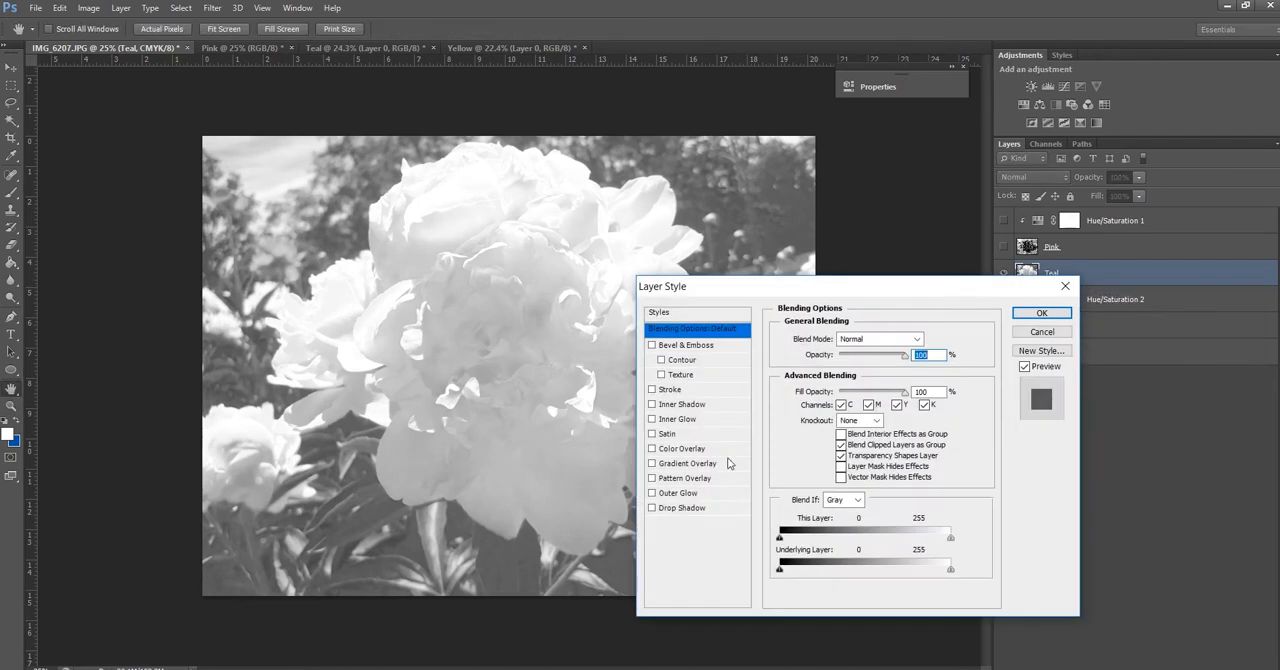
pyautogui.click(679, 458)
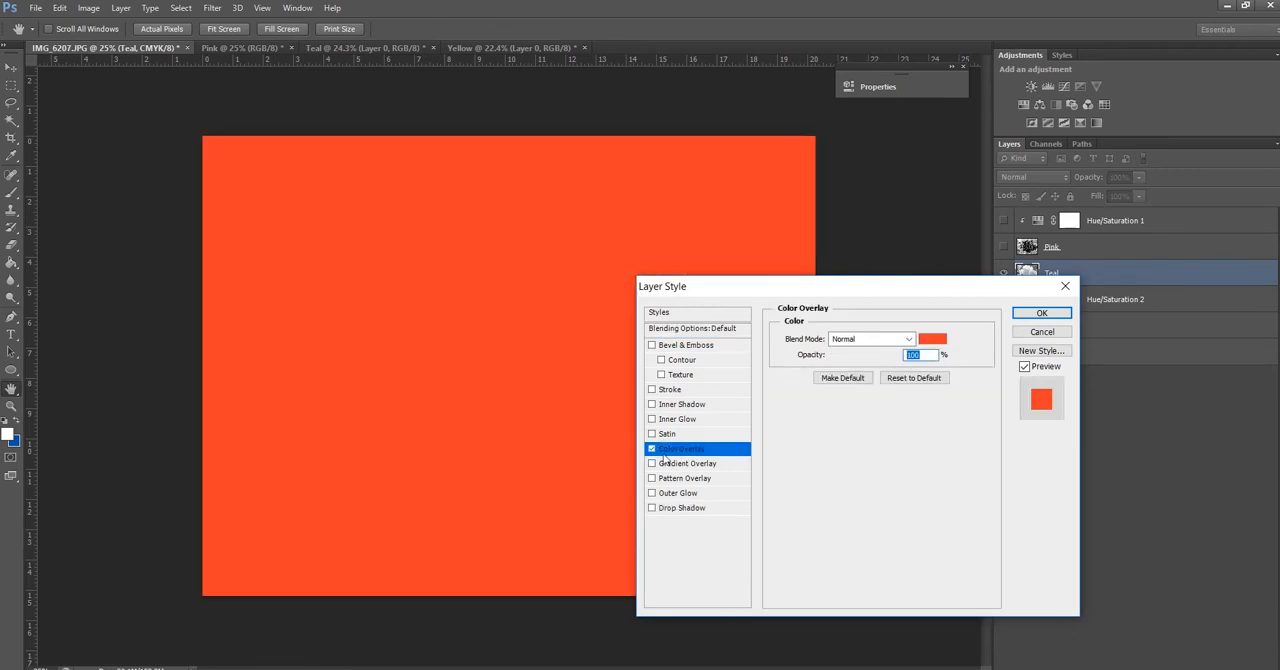
pyautogui.click(651, 455)
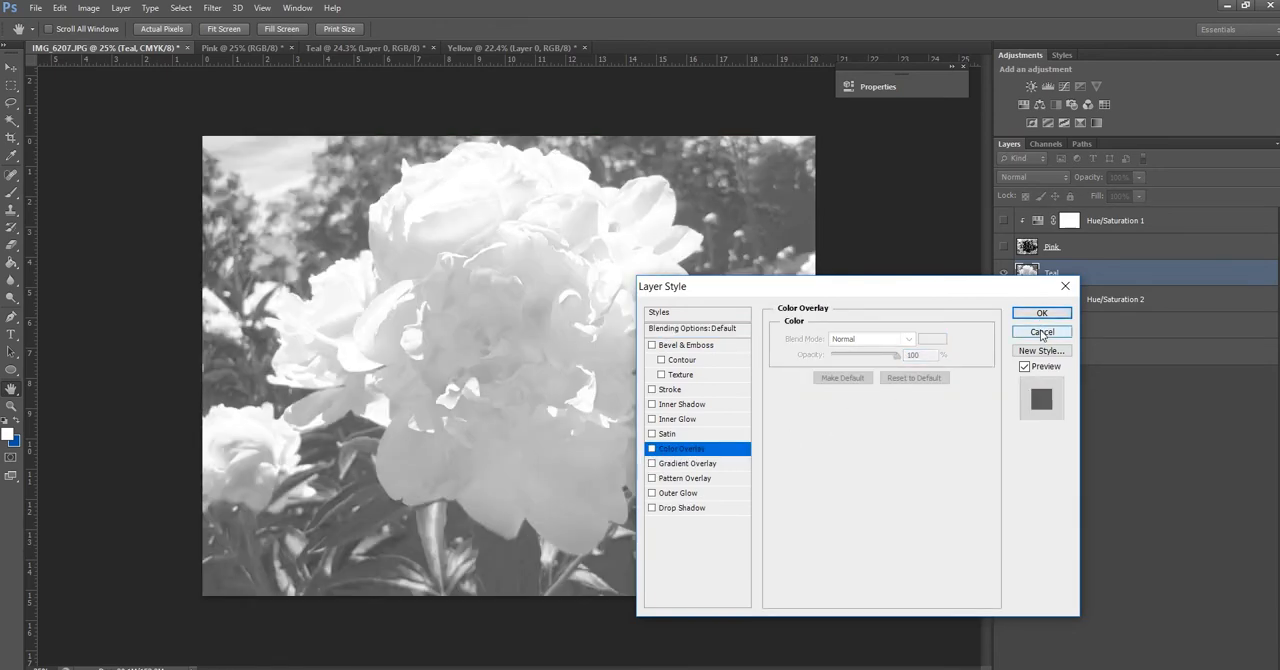
pyautogui.click(1042, 332)
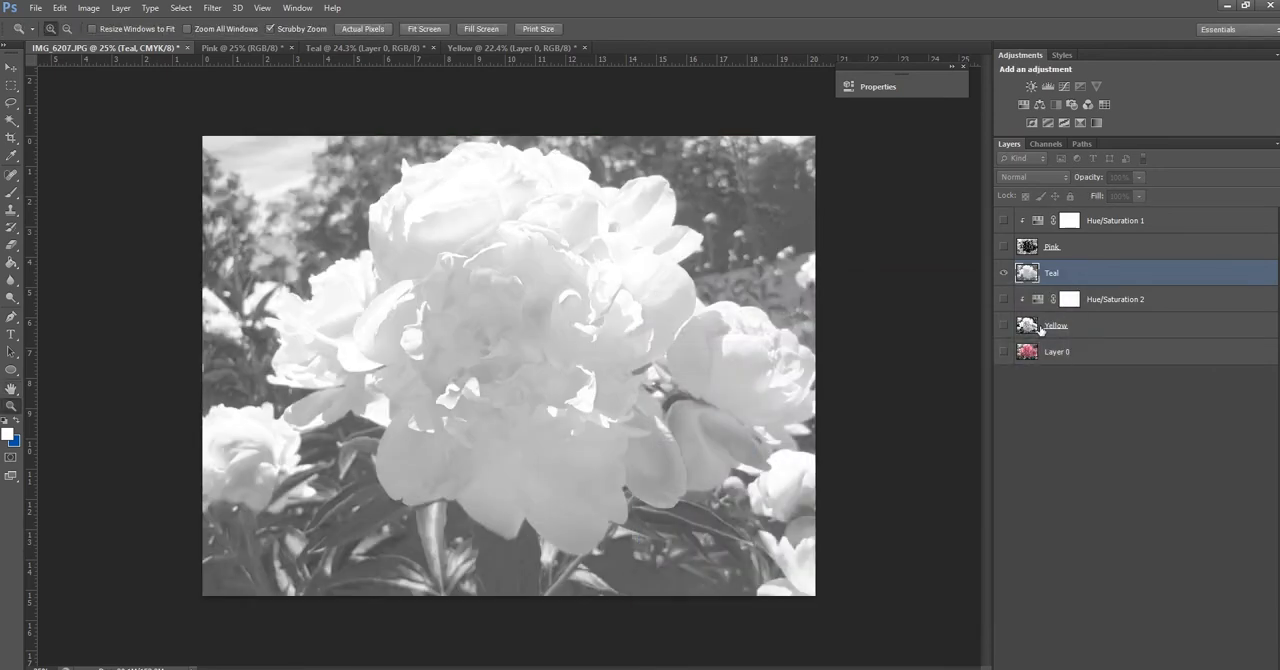
# Try tinting the Teal layer with a colorized Hue/Saturation adjustment at hue 91, saturation 100 and lightness -4, and delete the adjustment
pyautogui.click(1024, 105)
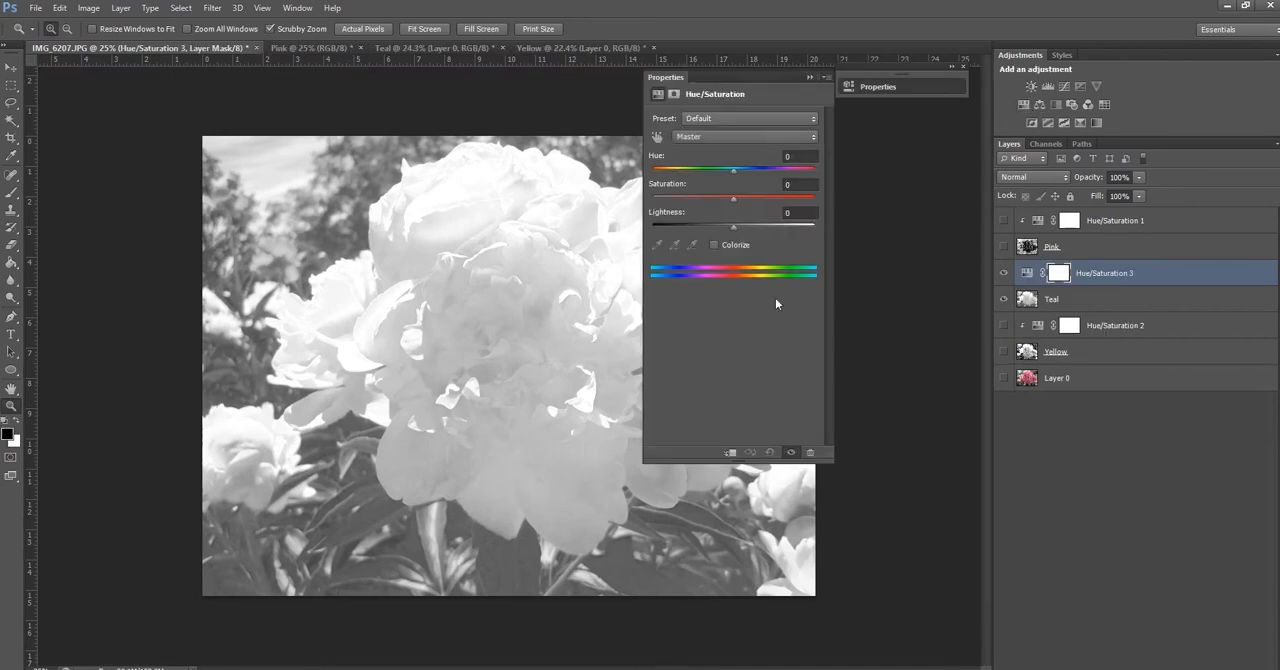
pyautogui.click(714, 245)
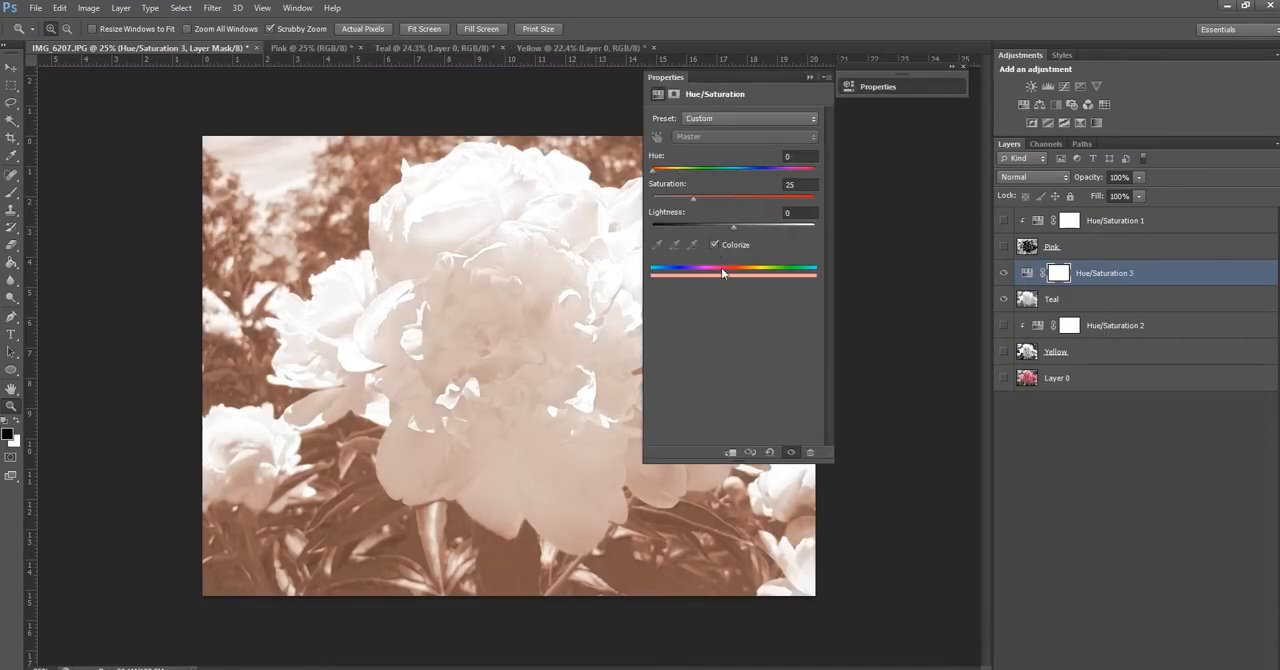
pyautogui.moveTo(655, 177); pyautogui.dragTo(729, 180)
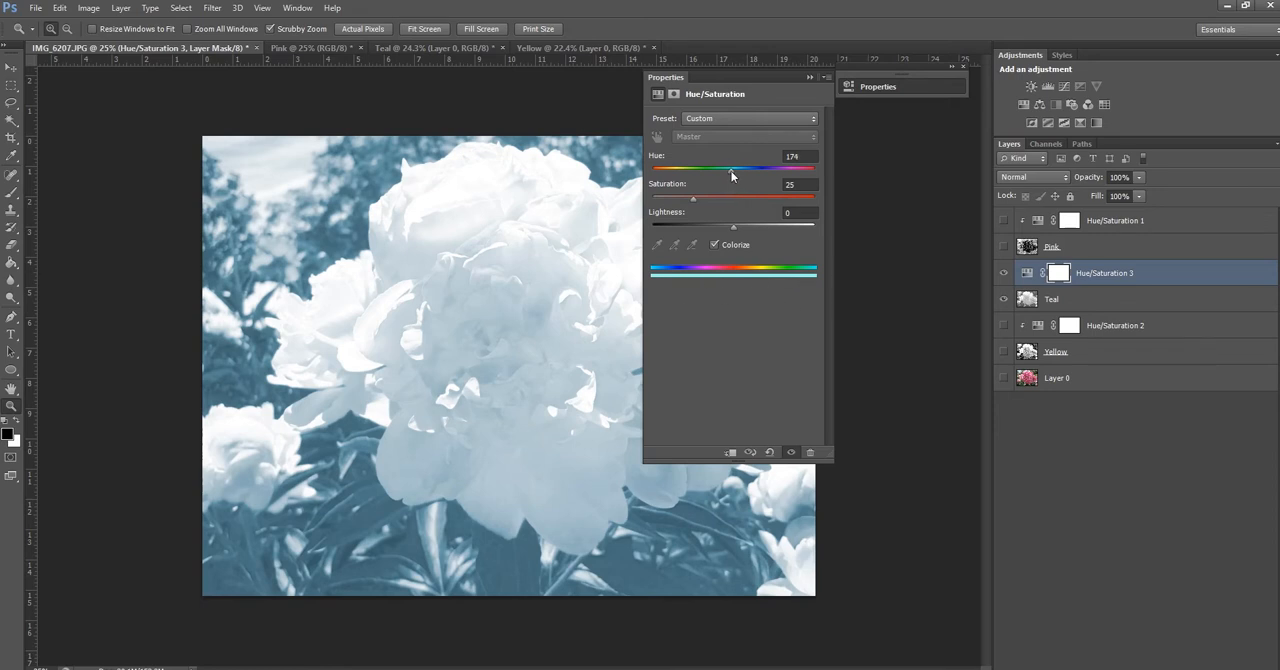
pyautogui.moveTo(731, 171); pyautogui.dragTo(778, 183)
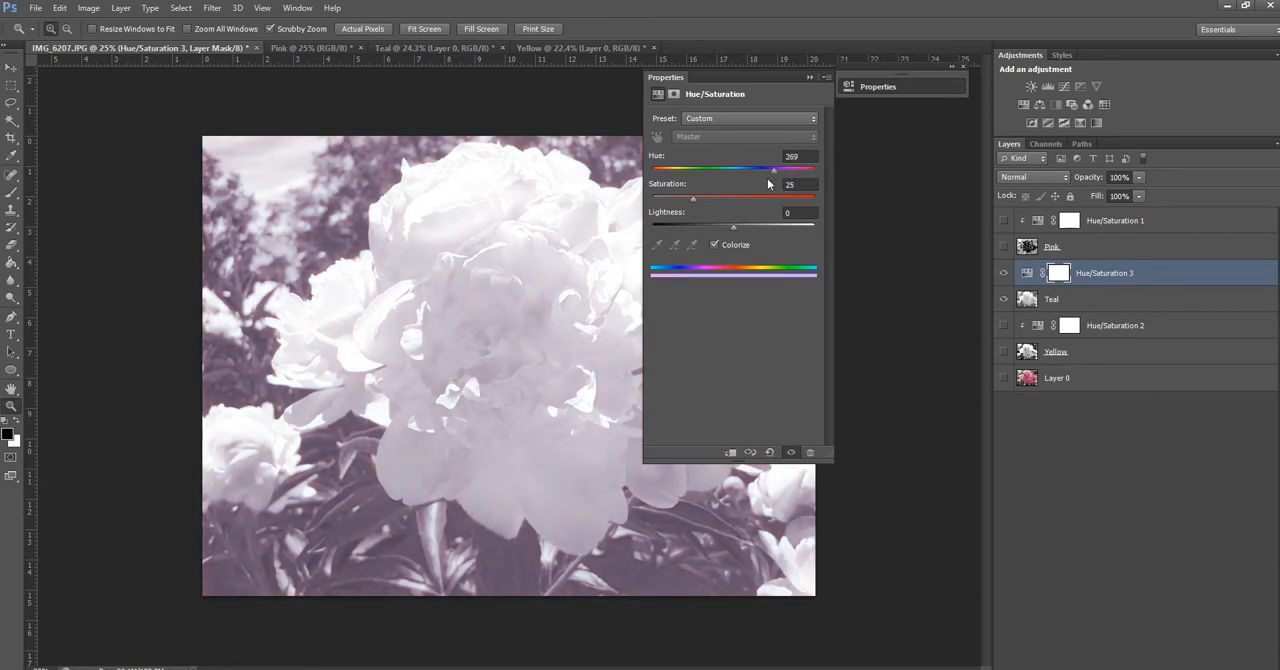
pyautogui.moveTo(697, 205); pyautogui.dragTo(831, 203)
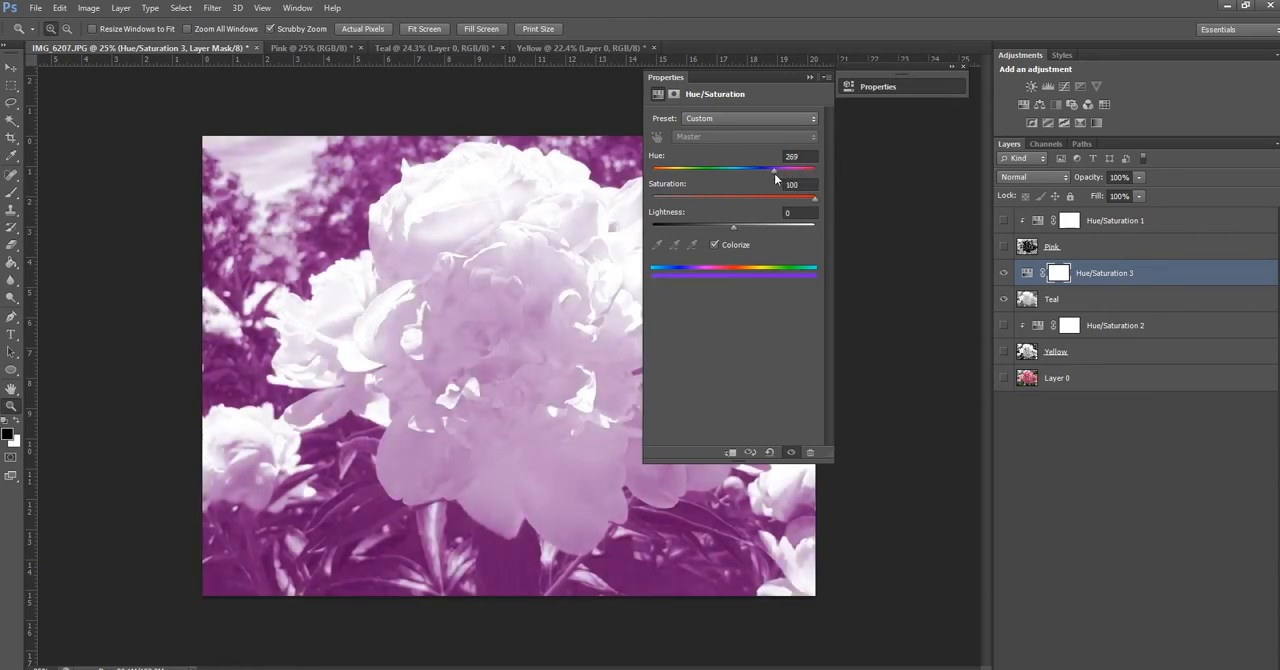
pyautogui.moveTo(733, 228)
pyautogui.mouseDown()
pyautogui.moveTo(711, 229)
pyautogui.moveTo(730, 231)
pyautogui.mouseUp()
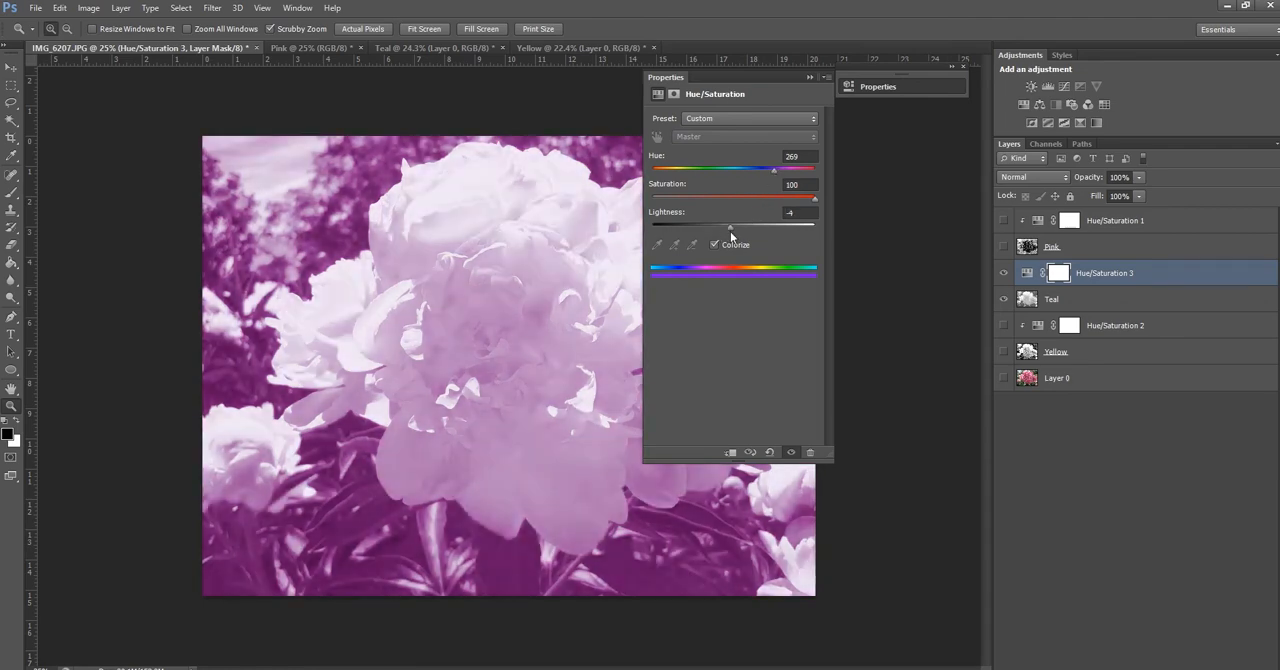
pyautogui.moveTo(771, 176); pyautogui.dragTo(694, 187)
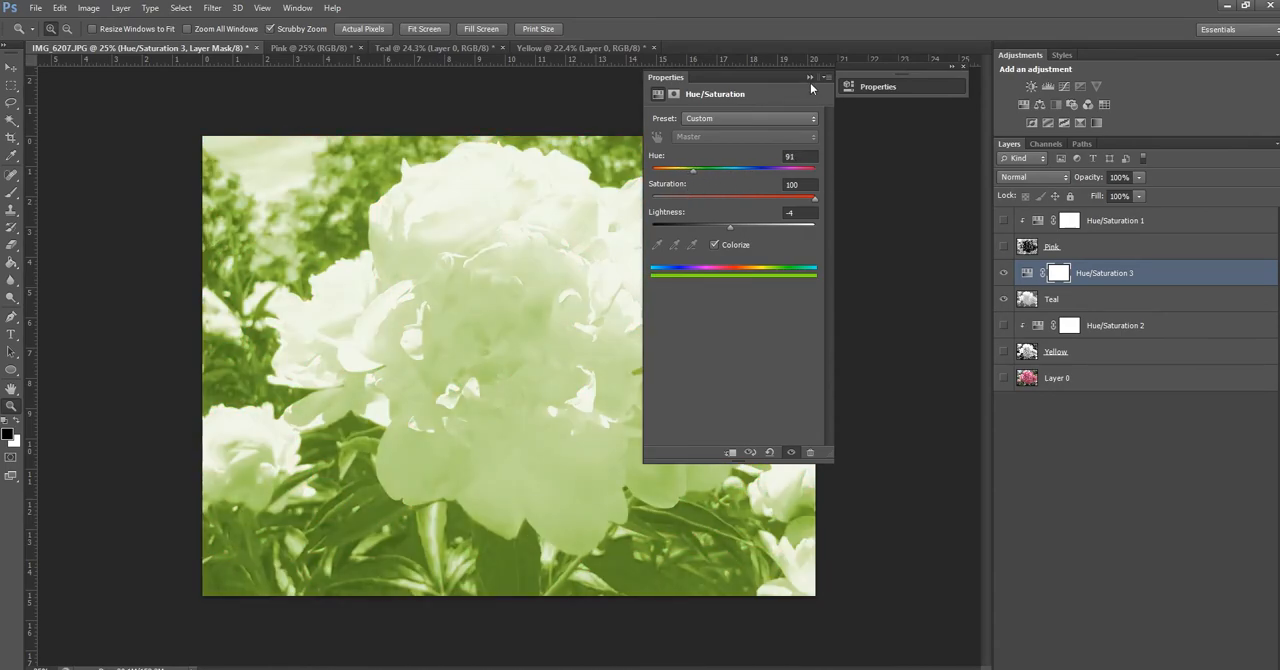
pyautogui.click(809, 78)
pyautogui.click(1027, 272)
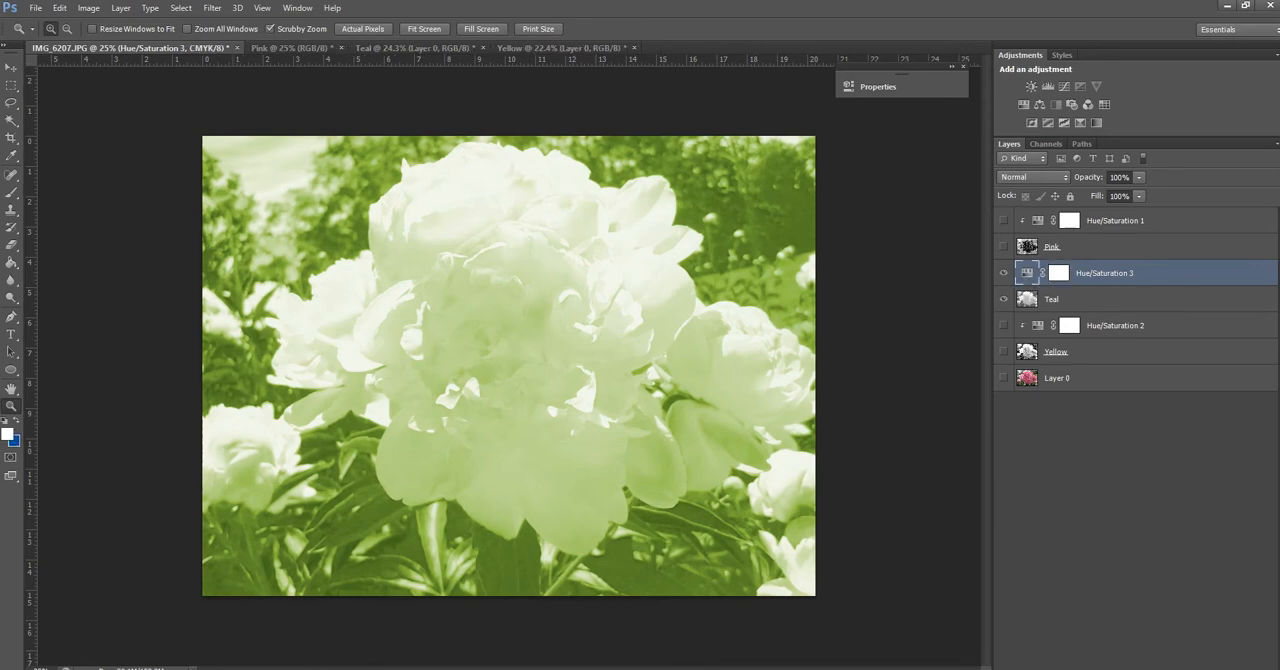
pyautogui.press('Delete')
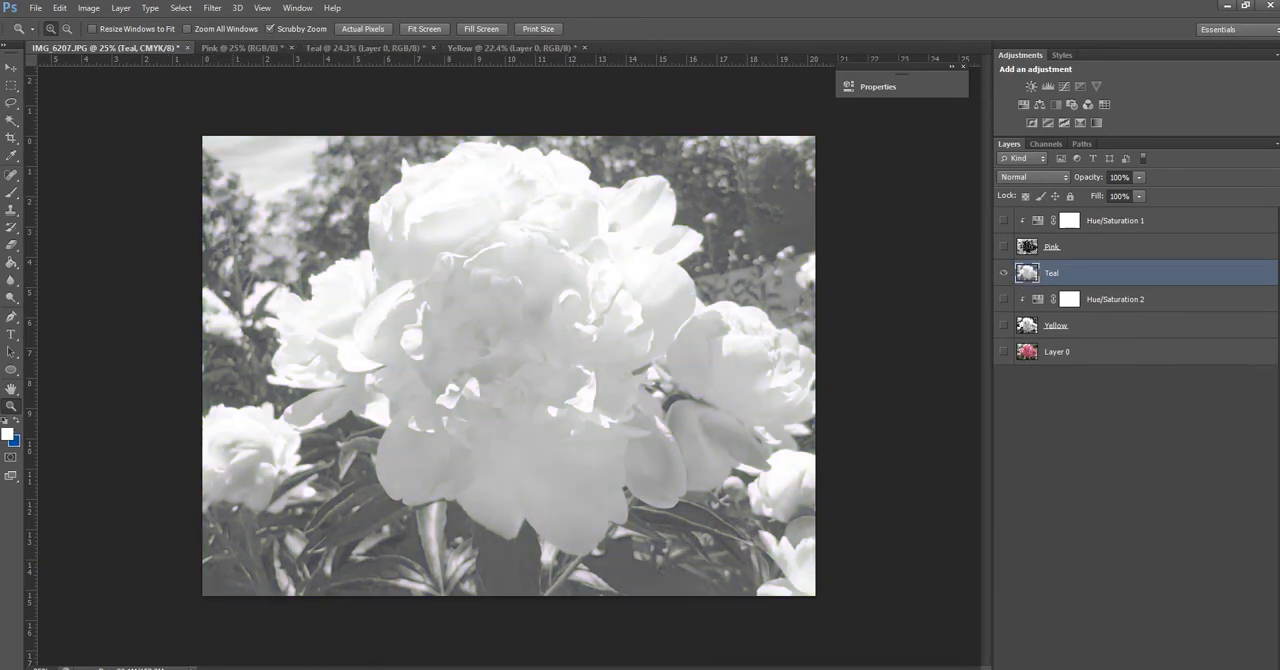
# Add a Color Overlay effect to the Teal layer and open its overlay colour for editing
pyautogui.rightClick(1027, 272)
pyautogui.click(1060, 278)
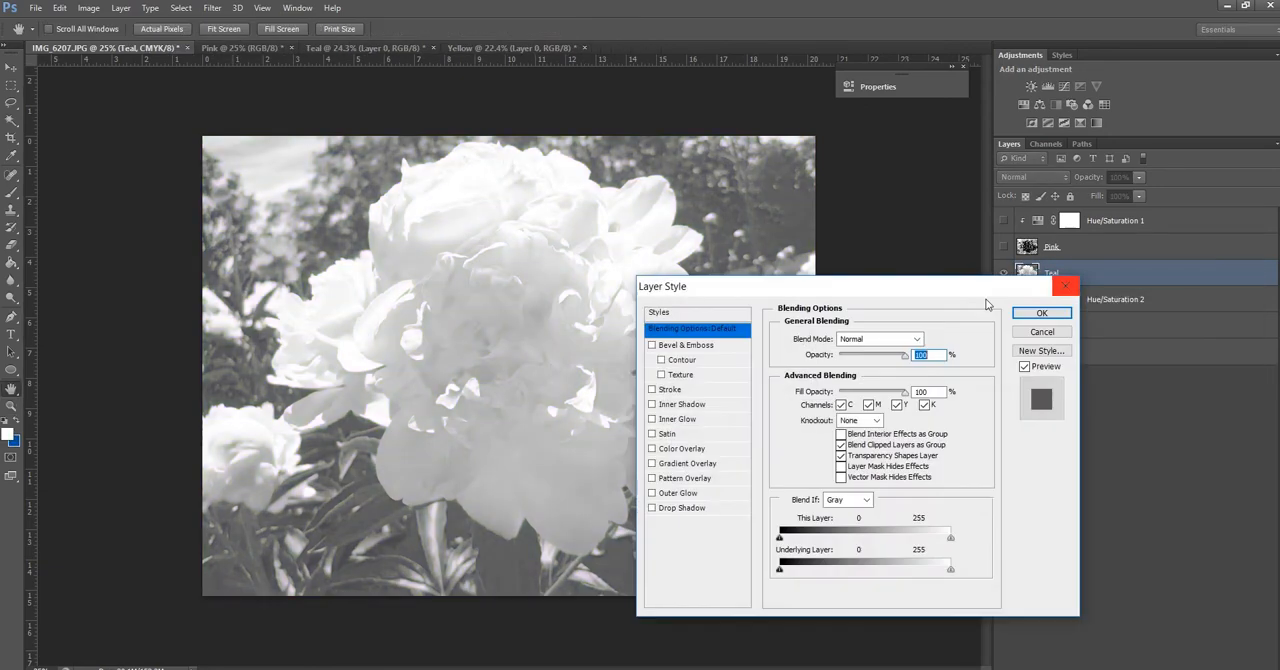
pyautogui.click(668, 449)
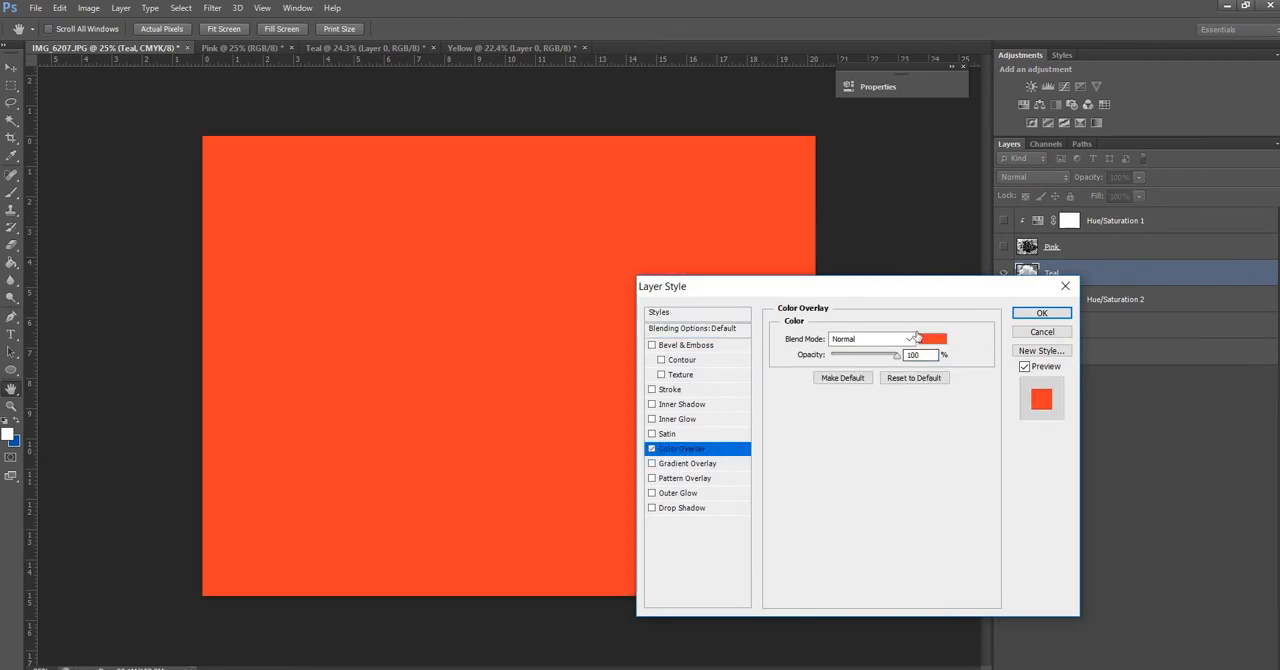
pyautogui.click(930, 339)
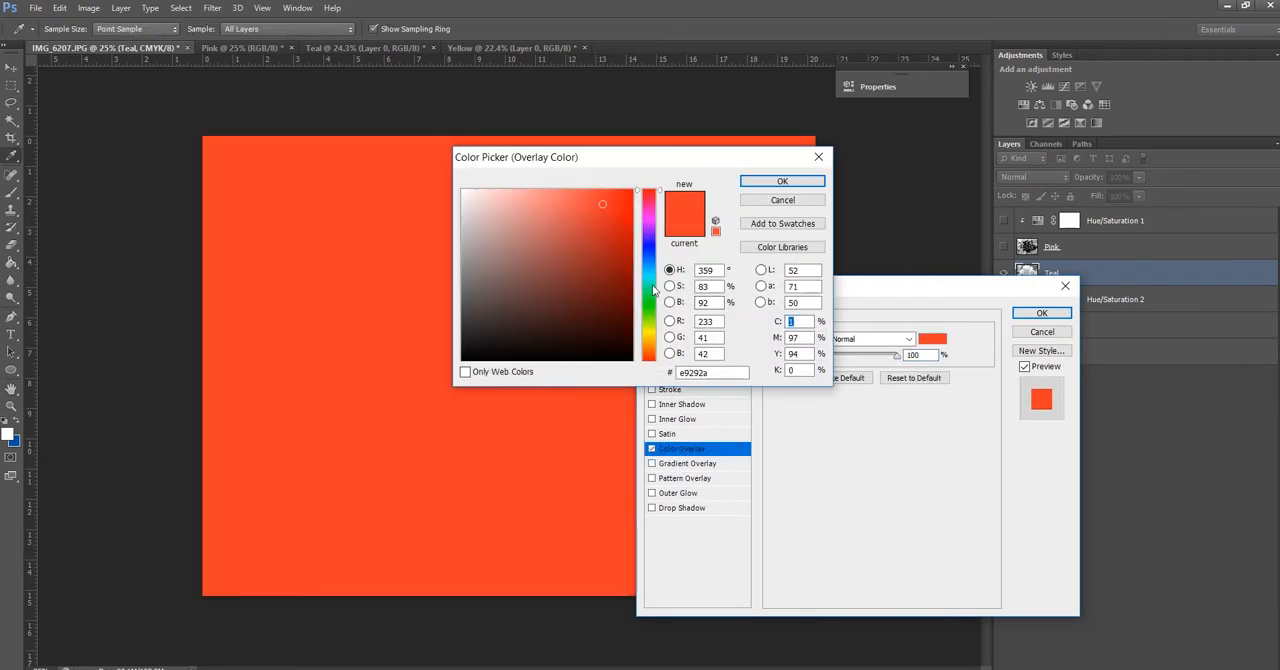
# Try a muted teal, hex 397d7e, as the Teal layer's overlay colour
pyautogui.moveTo(655, 290)
pyautogui.mouseDown()
pyautogui.moveTo(655, 303)
pyautogui.moveTo(657, 279)
pyautogui.mouseUp()
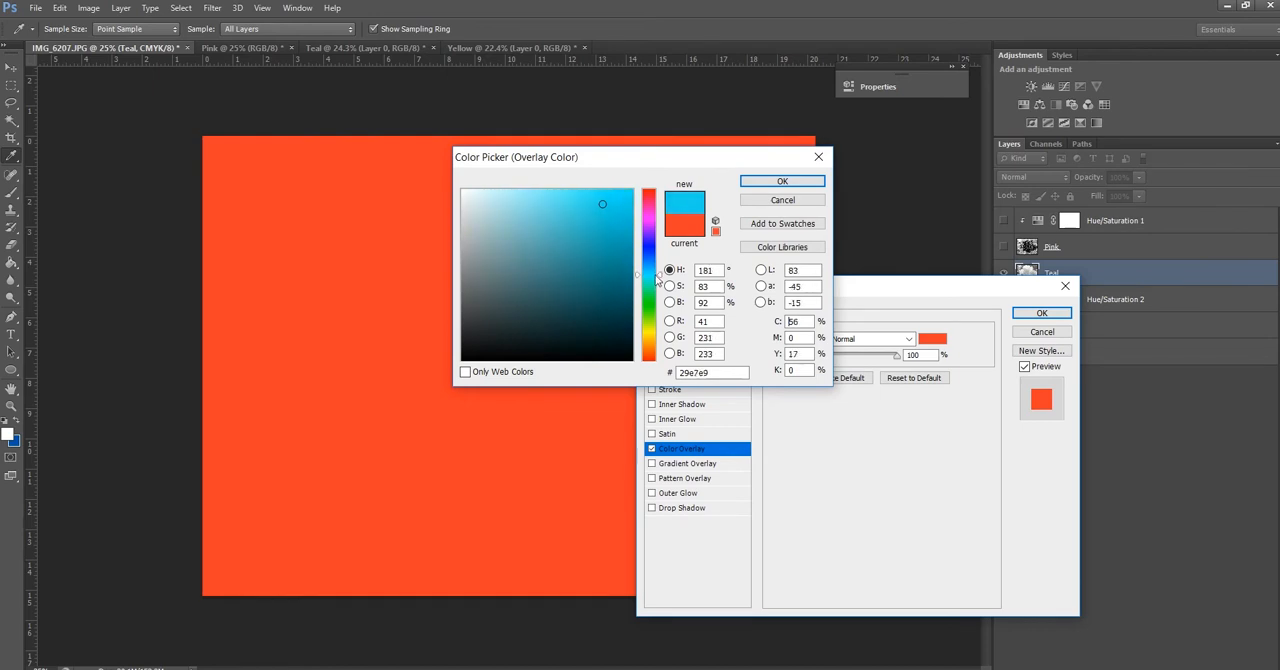
pyautogui.moveTo(657, 280); pyautogui.dragTo(657, 279)
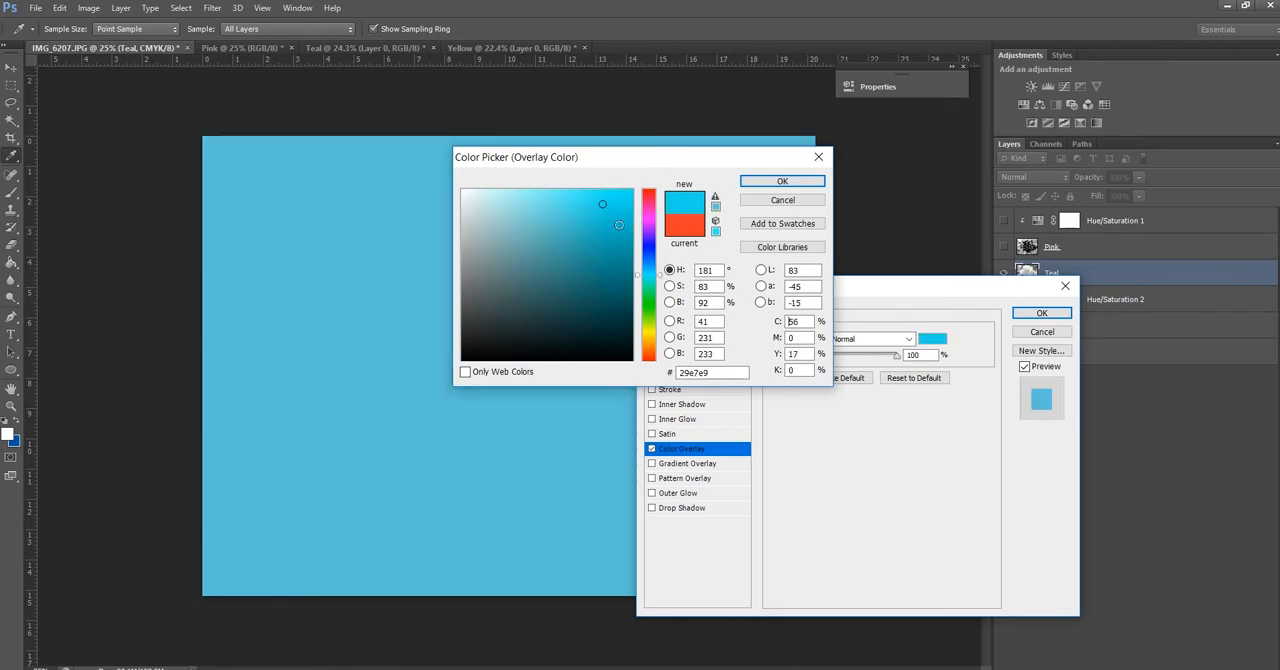
pyautogui.moveTo(619, 225)
pyautogui.mouseDown()
pyautogui.moveTo(603, 211)
pyautogui.moveTo(563, 289)
pyautogui.moveTo(555, 276)
pyautogui.mouseUp()
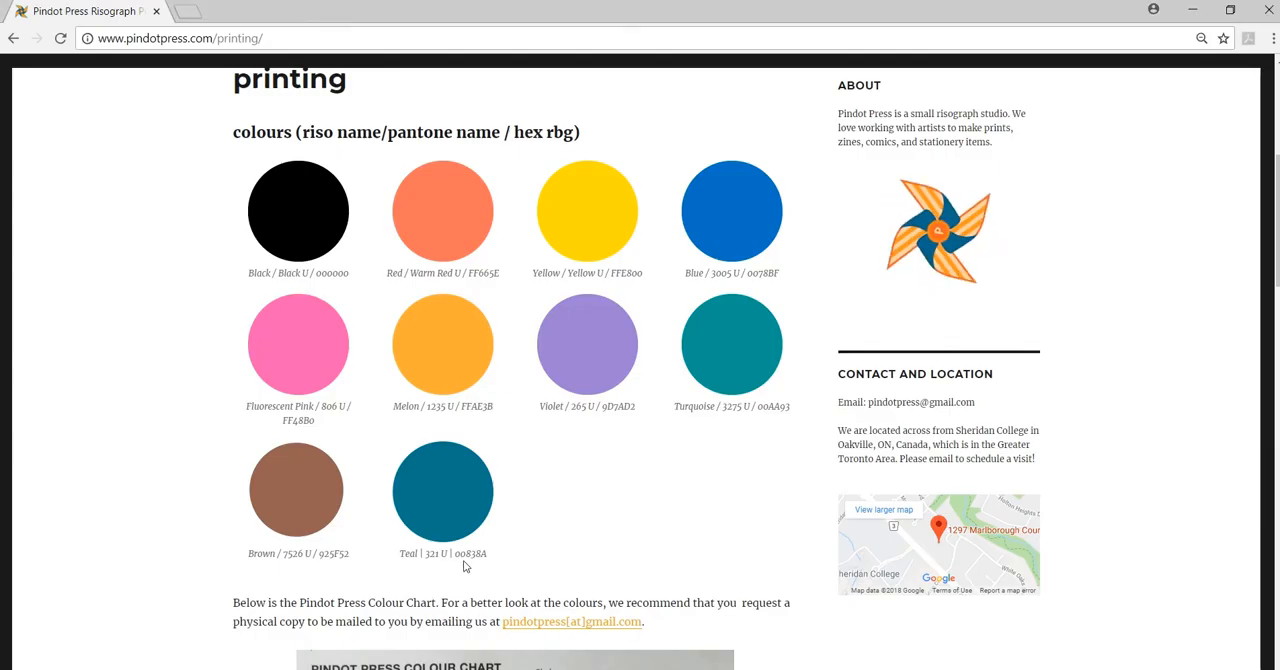
# Look up the riso Teal hex code on the Pindot Press printing page and set the overlay colour to 00838a
pyautogui.moveTo(453, 554); pyautogui.dragTo(494, 558)
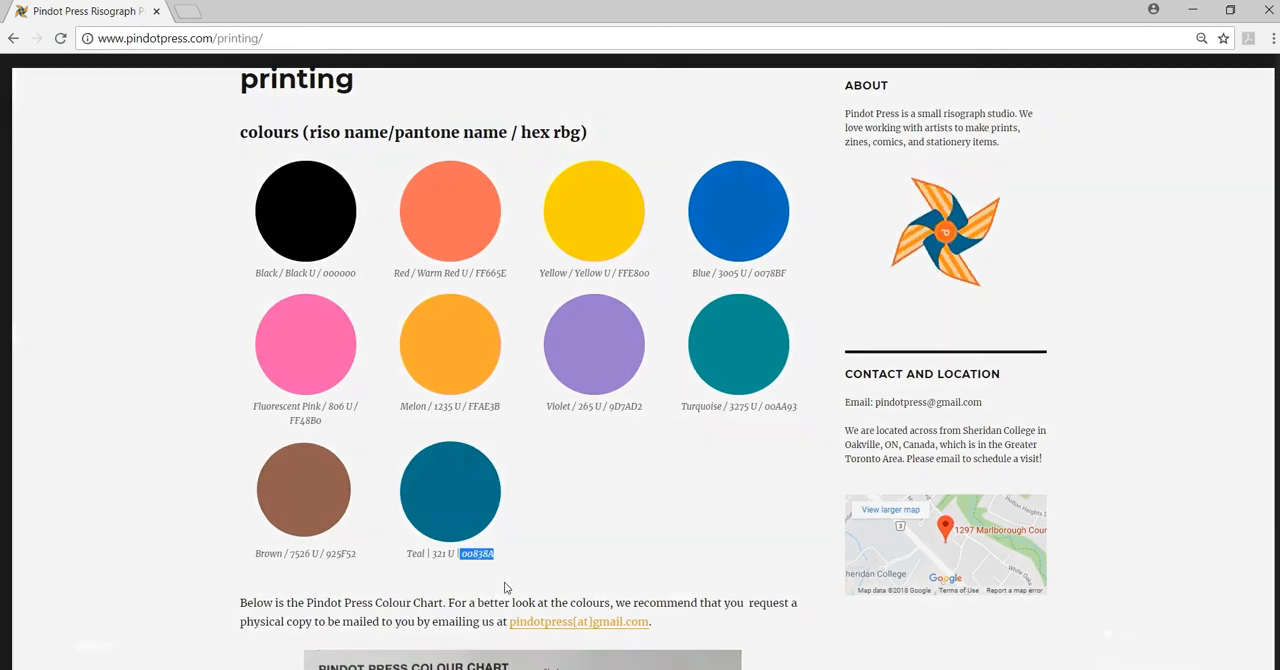
pyautogui.click(1094, 168)
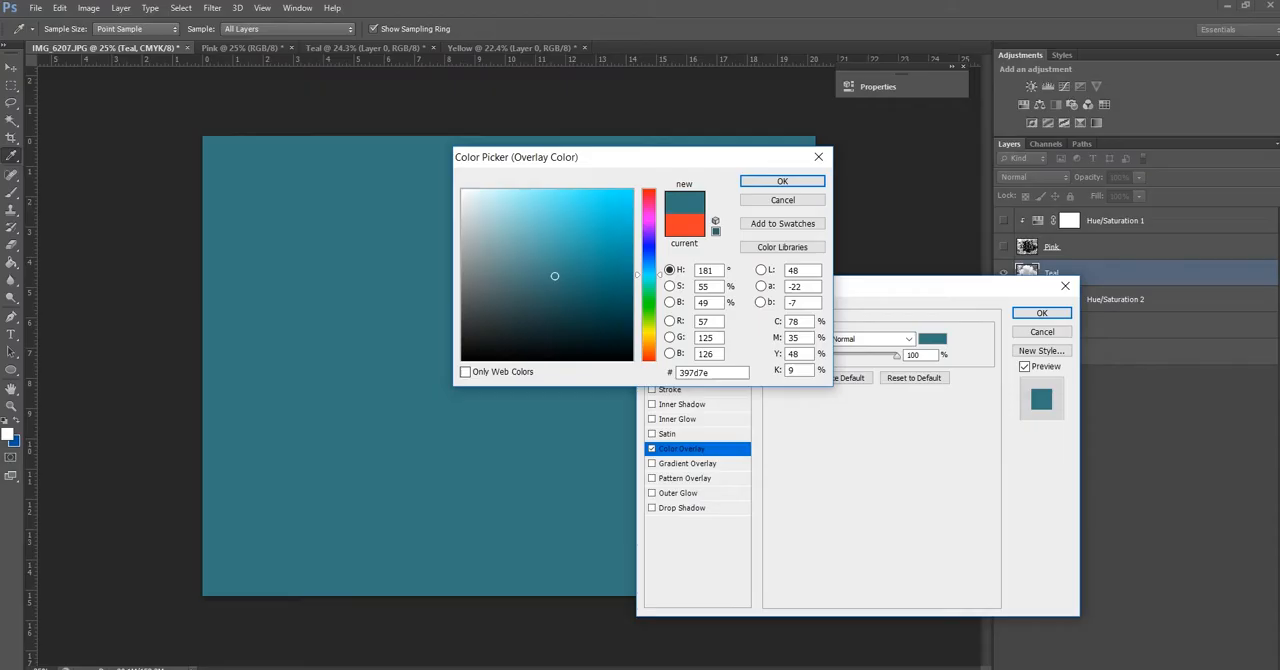
pyautogui.doubleClick(676, 372)
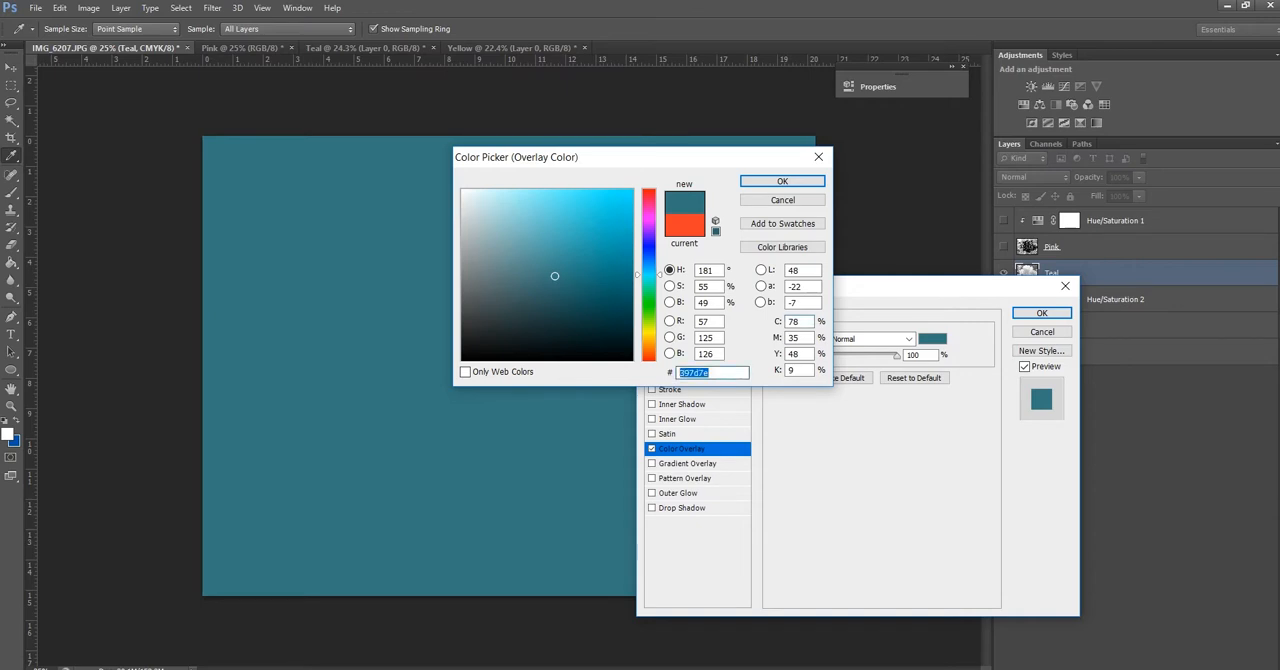
pyautogui.write('00838a')
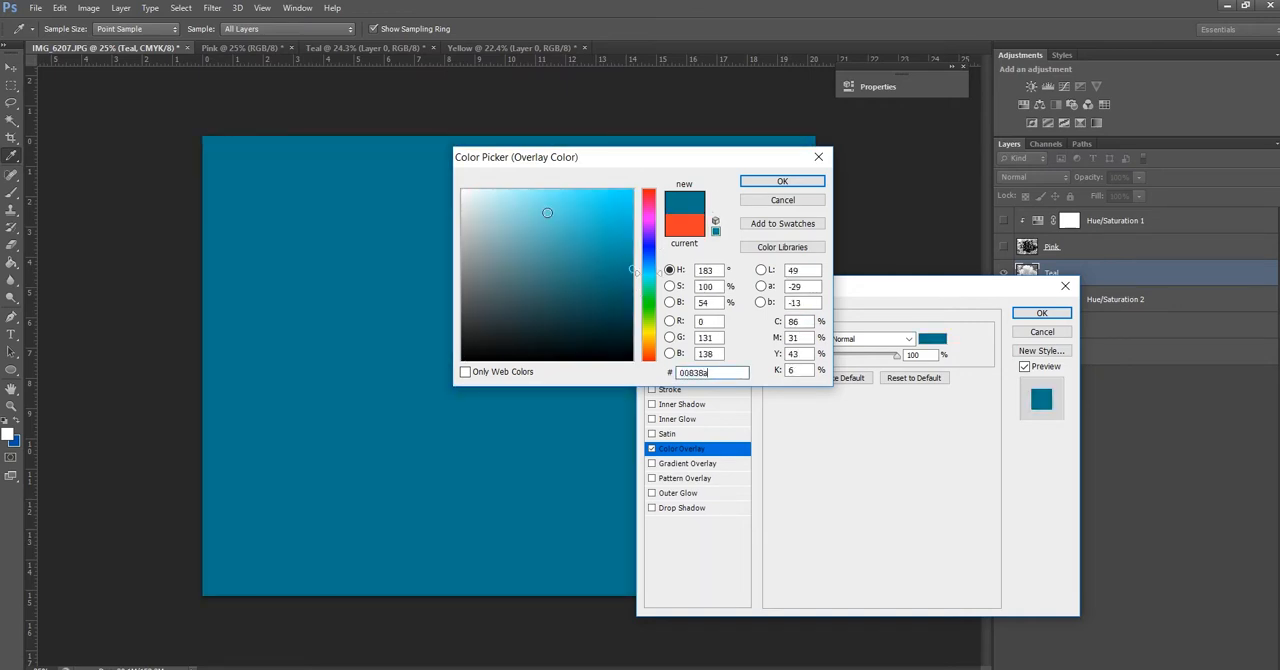
pyautogui.click(782, 181)
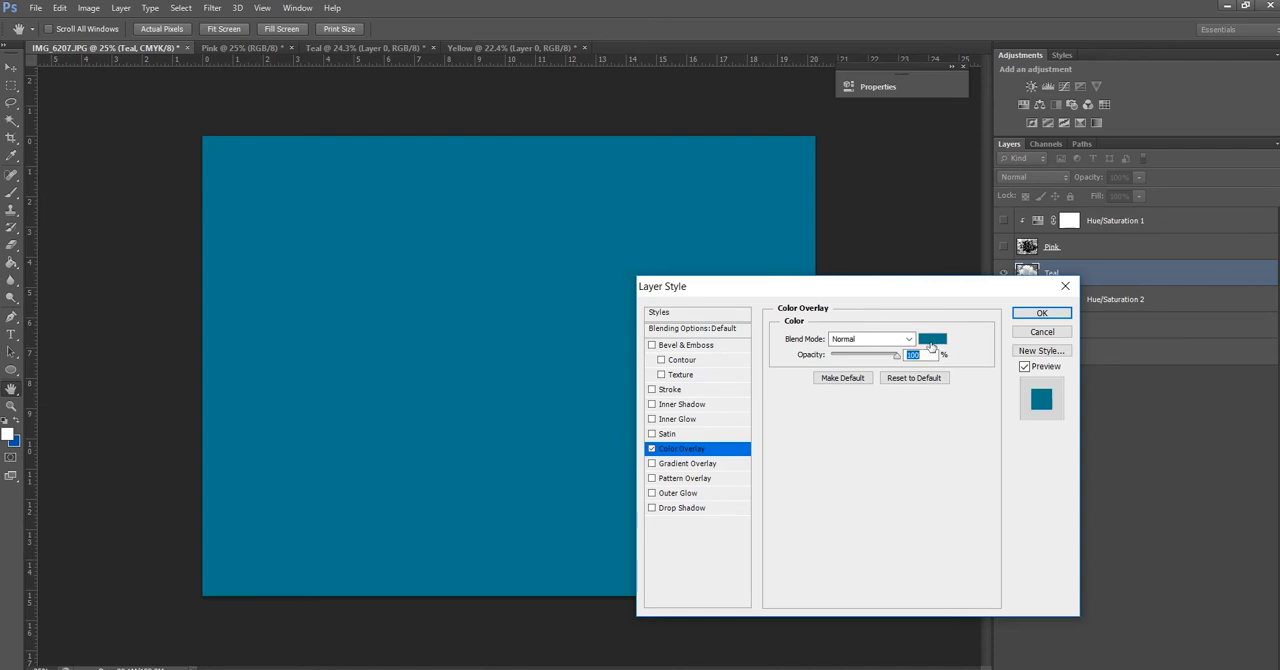
# Set the teal Color Overlay's blend mode to Color and apply the layer style
pyautogui.click(908, 340)
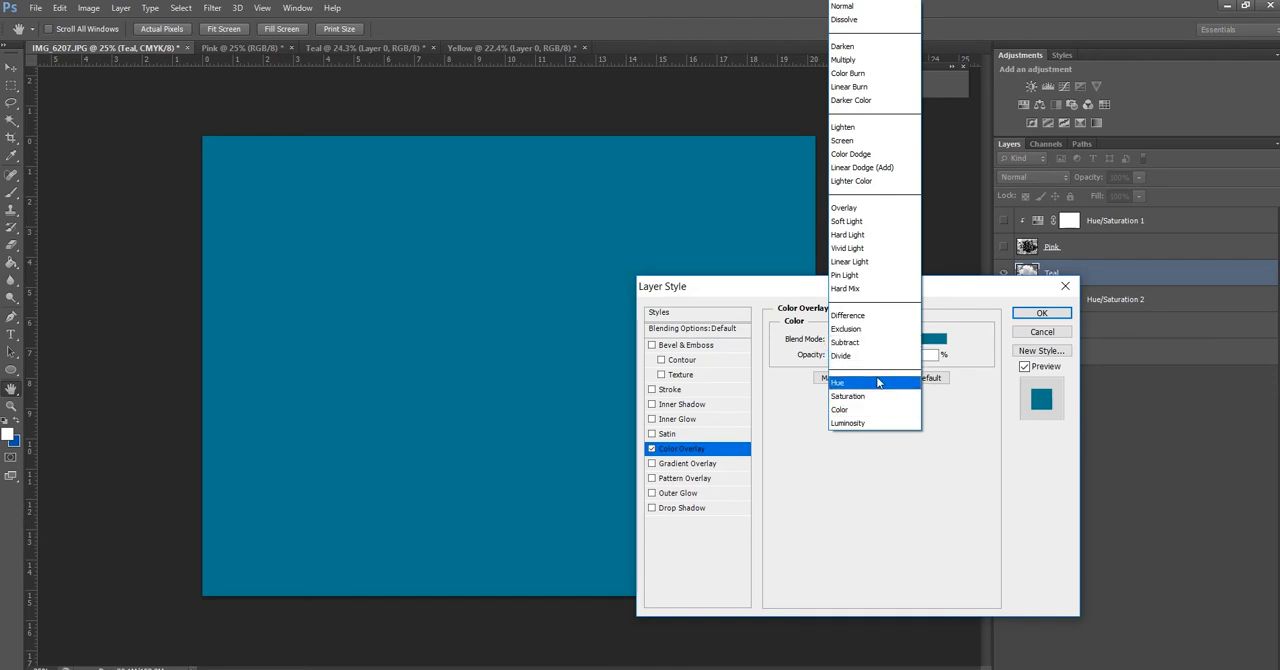
pyautogui.click(876, 410)
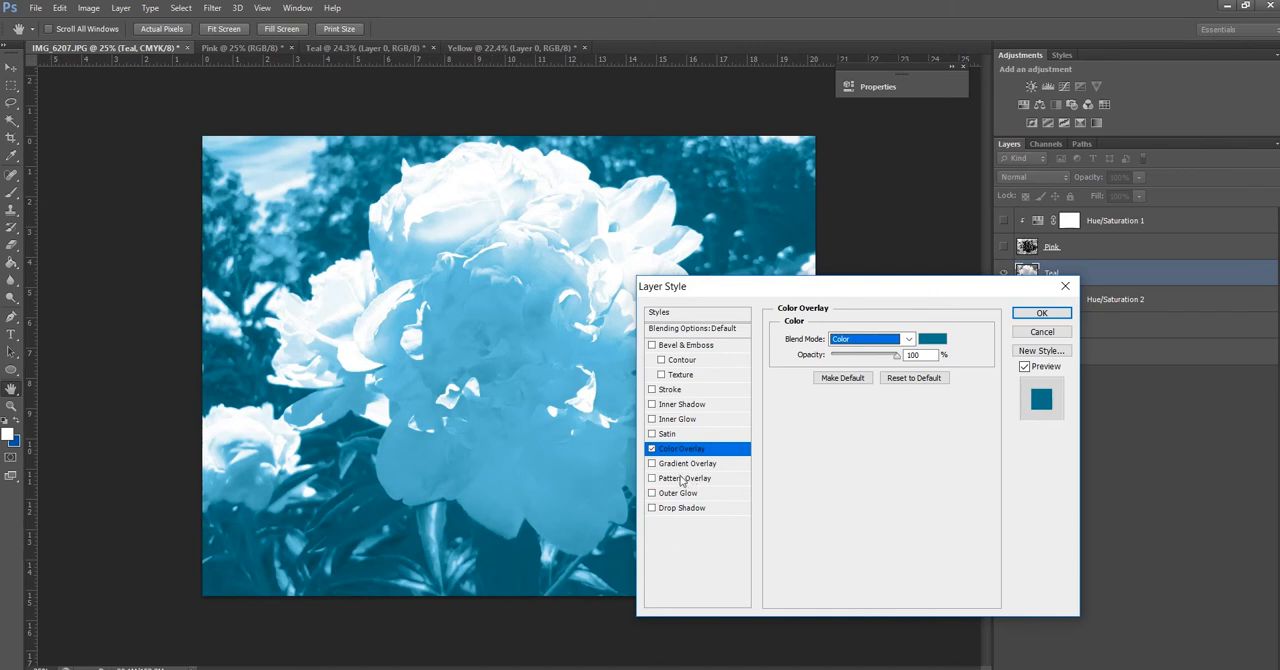
pyautogui.click(1041, 314)
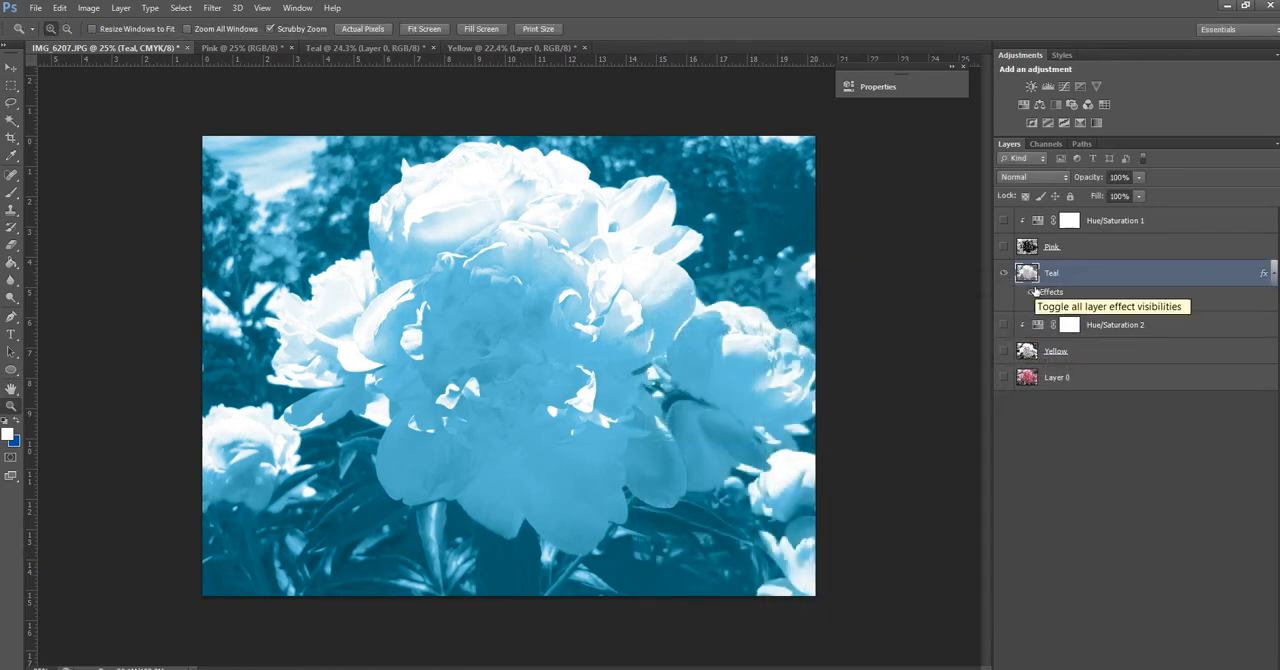
# Hide the Teal layer, and select and show the Yellow layer
pyautogui.click(1003, 273)
pyautogui.click(1029, 362)
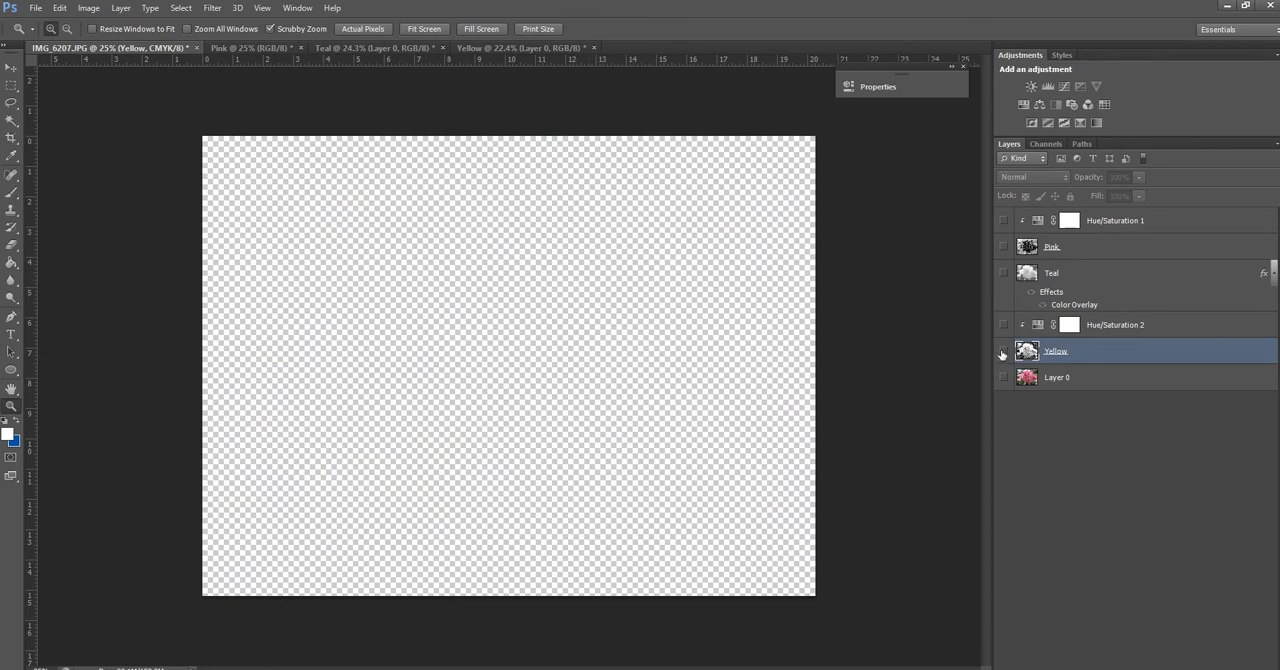
pyautogui.click(1003, 353)
pyautogui.click(1003, 353)
pyautogui.click(1003, 351)
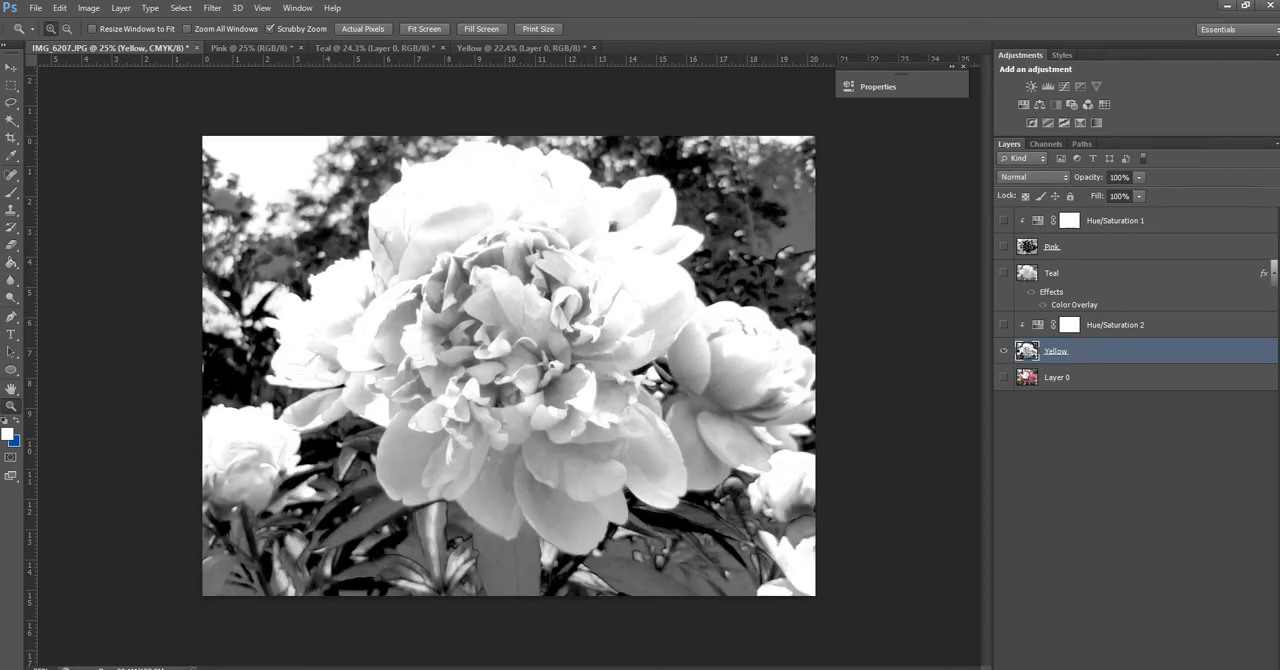
# Try a Color Overlay on the Yellow layer using the riso Yellow hex code ffe800 from the Pindot Press page
pyautogui.rightClick(1030, 355)
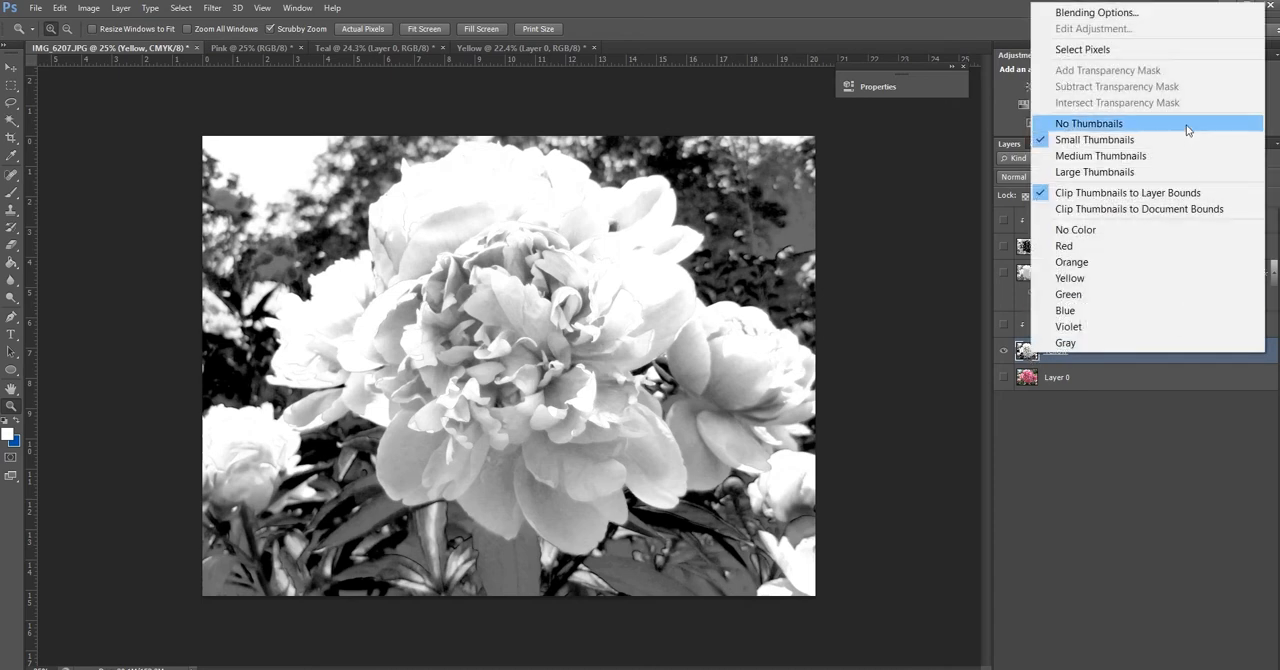
pyautogui.click(1145, 12)
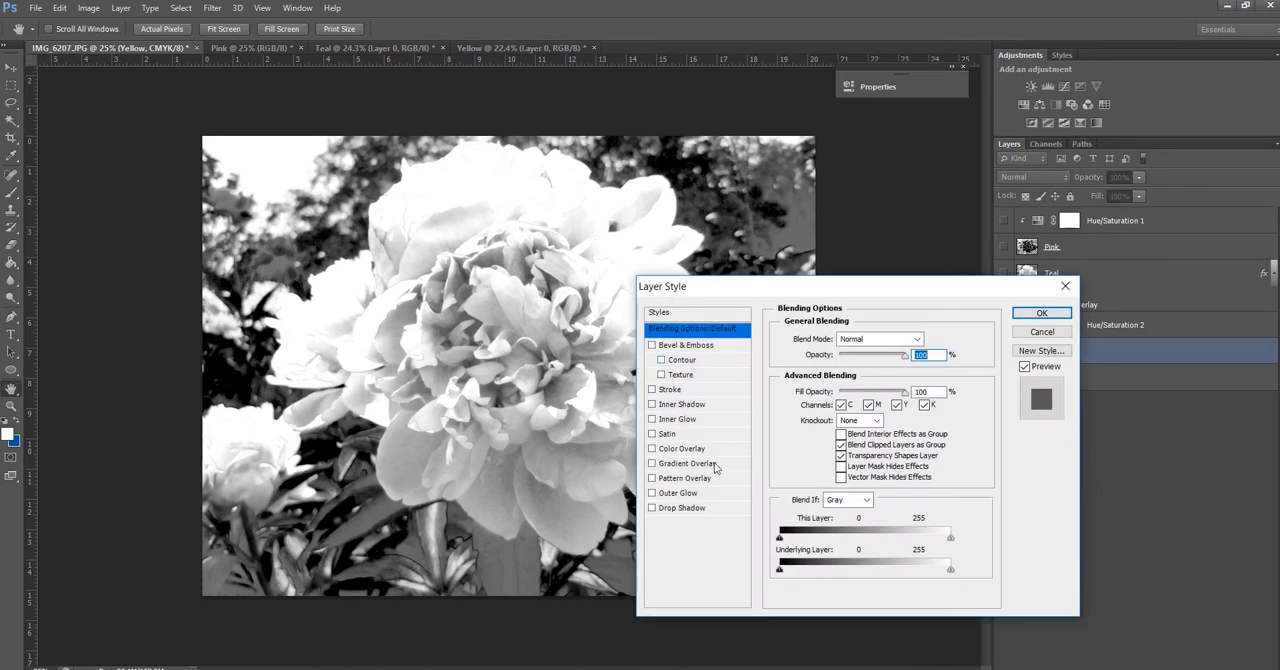
pyautogui.click(652, 449)
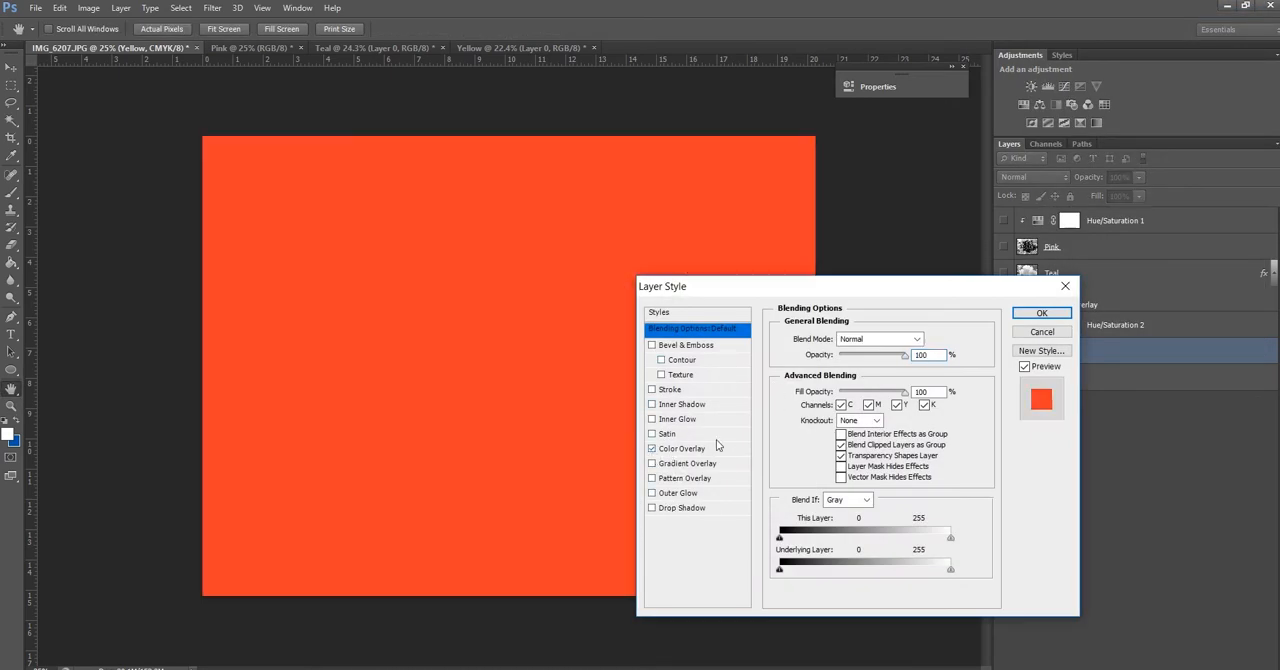
pyautogui.click(700, 449)
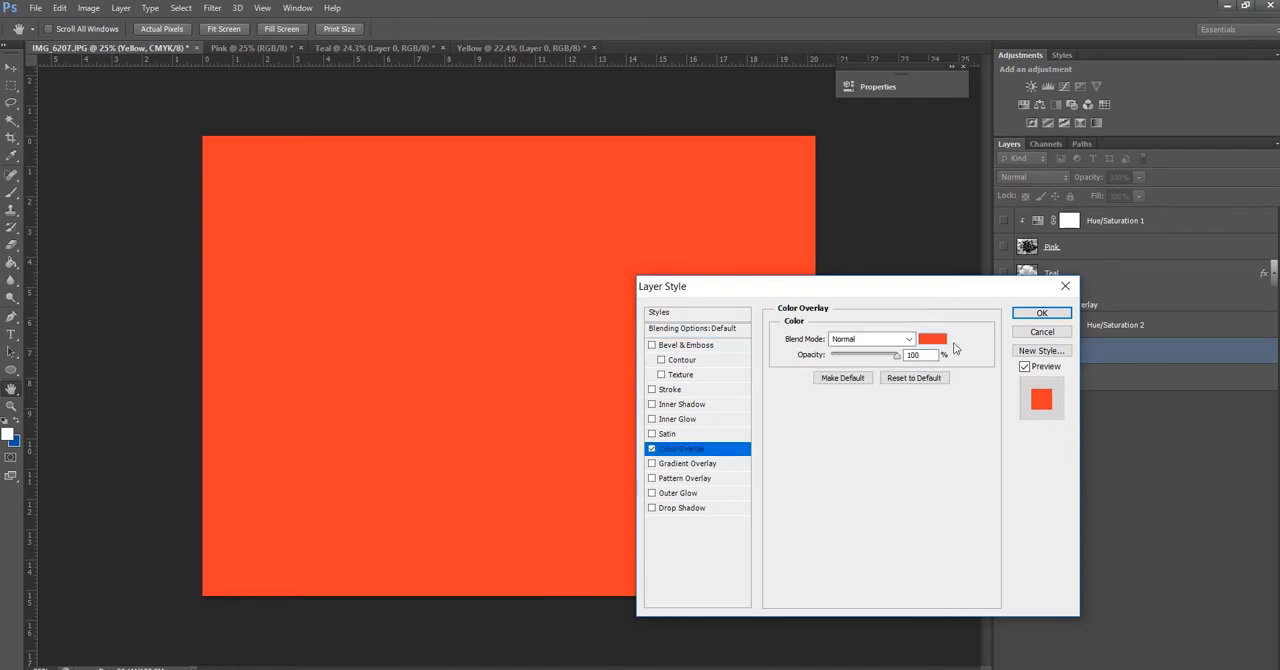
pyautogui.click(932, 340)
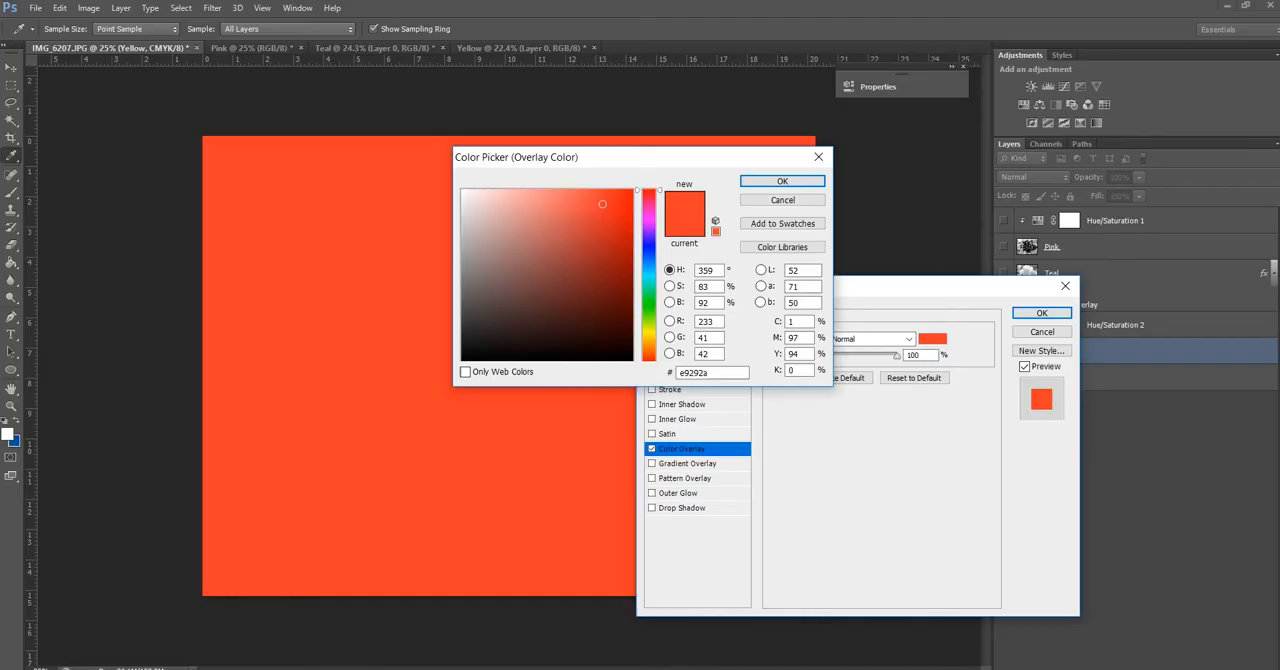
pyautogui.click(690, 372)
pyautogui.write('ffe')
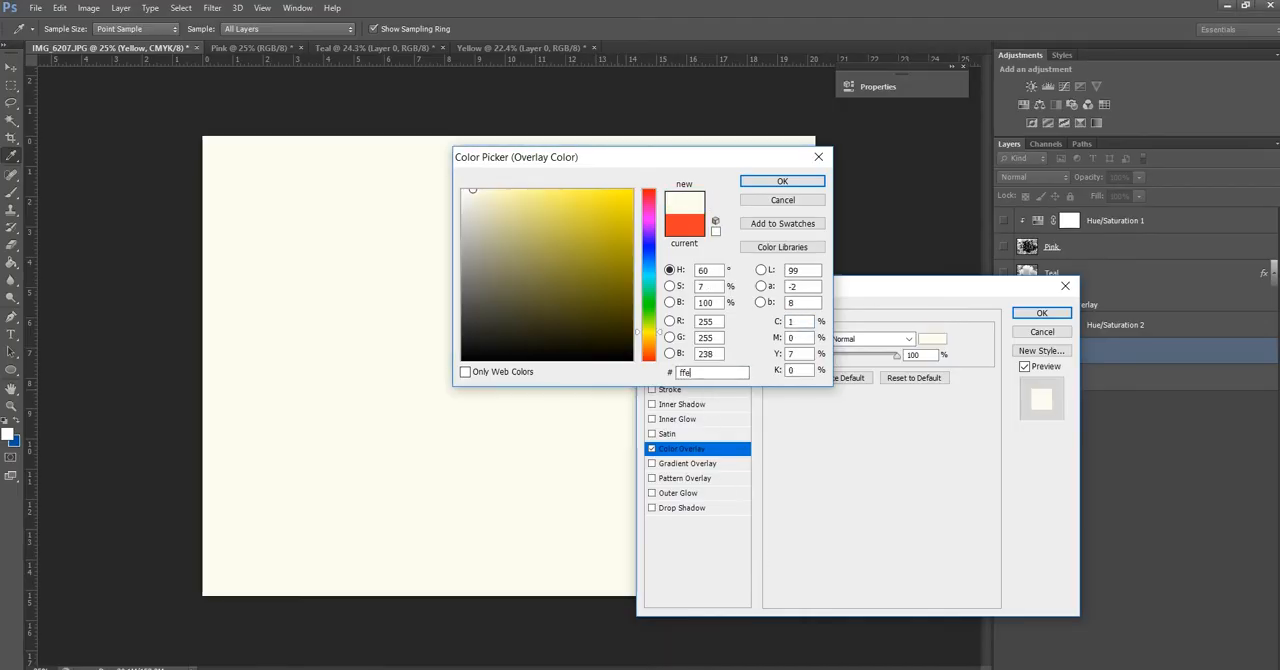
pyautogui.write('800')
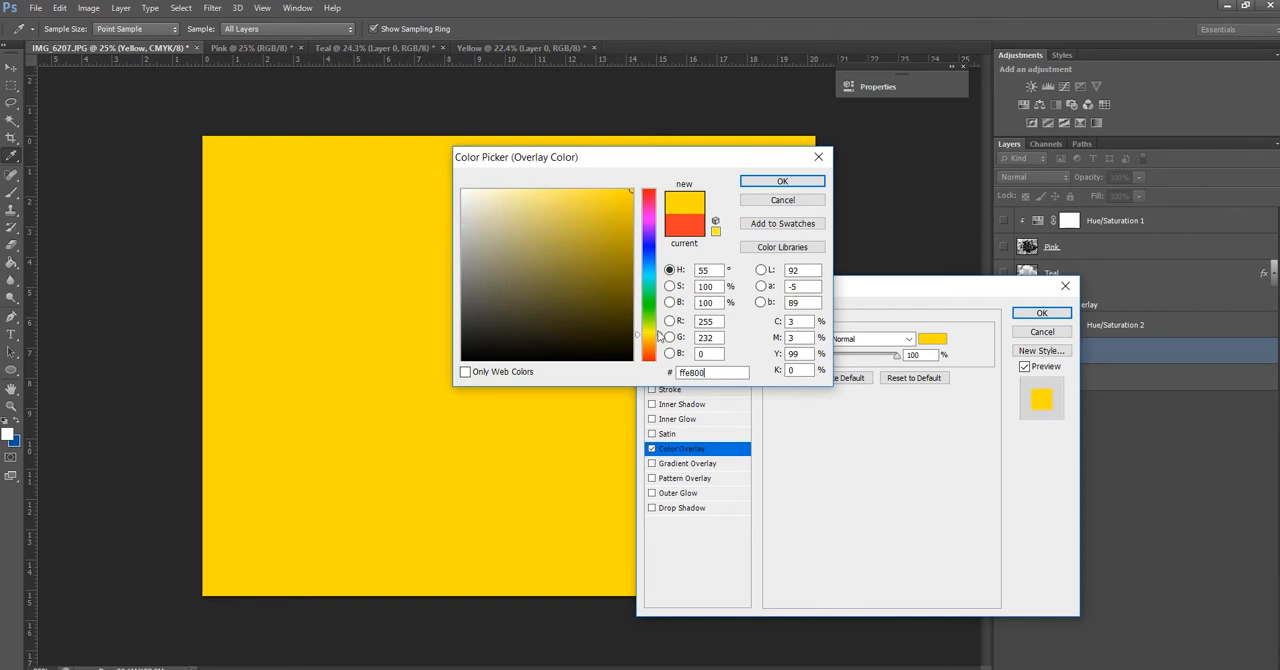
pyautogui.click(797, 185)
# Try the Color, Screen, Saturation, Hue and Luminosity blend modes on the yellow overlay, and cancel the layer style
pyautogui.click(870, 339)
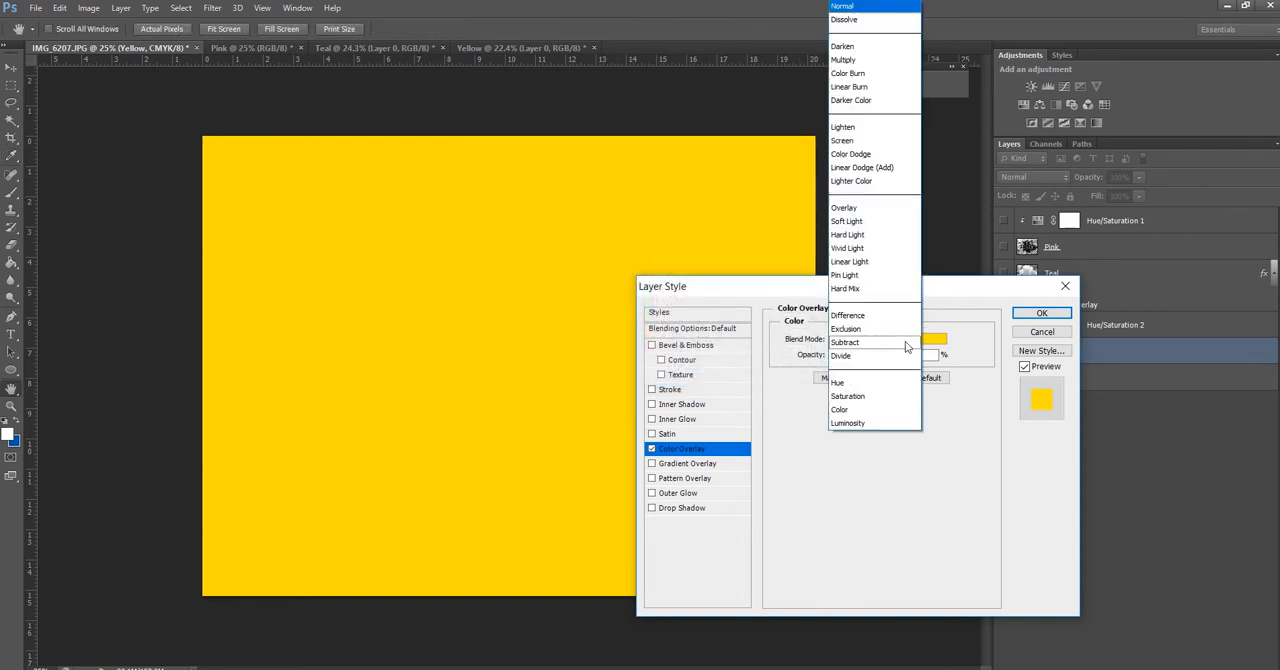
pyautogui.click(880, 409)
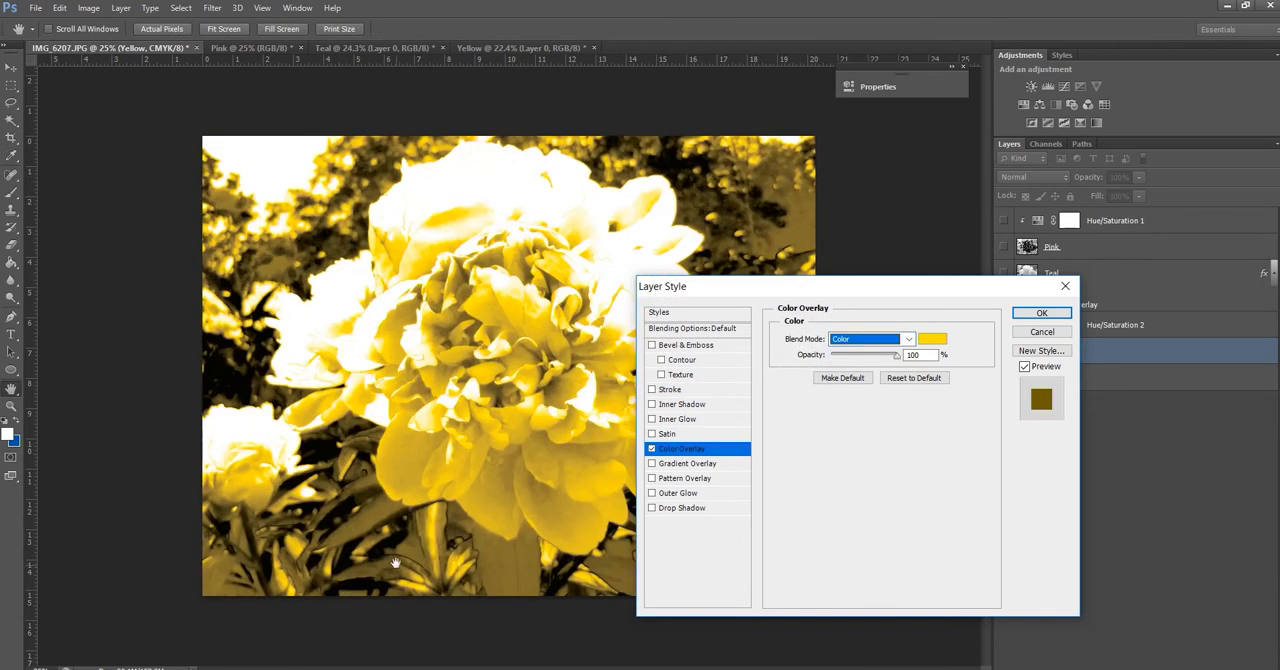
pyautogui.click(905, 340)
pyautogui.click(845, 140)
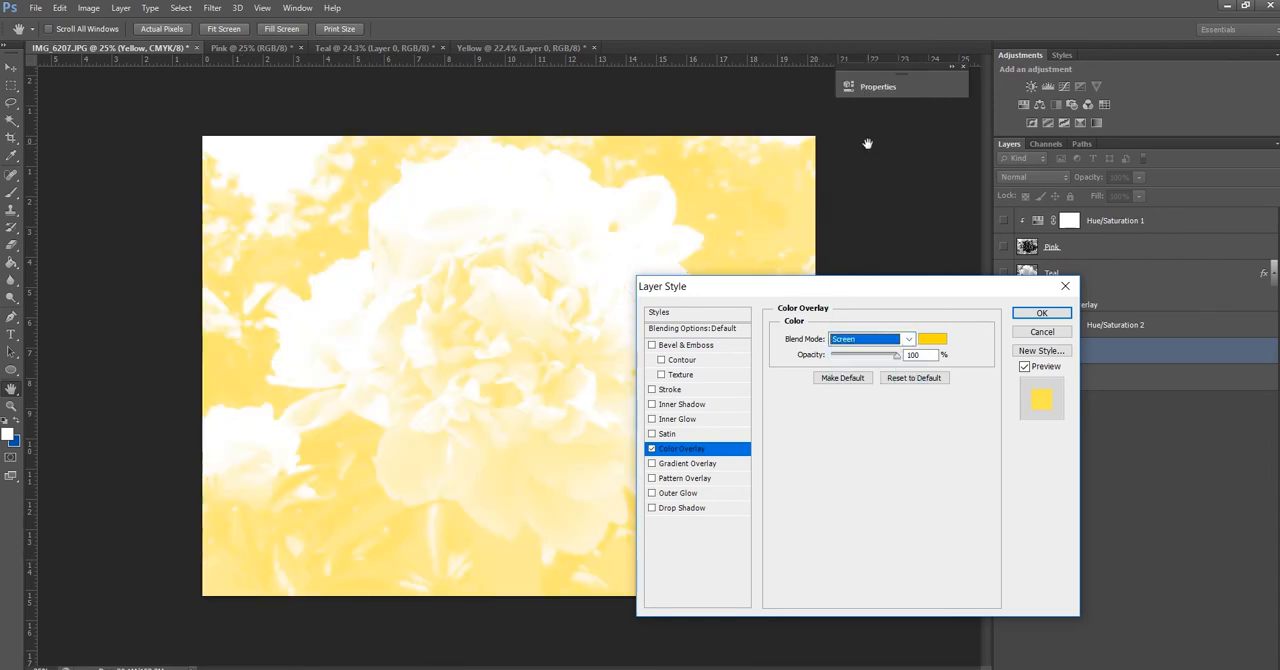
pyautogui.click(906, 339)
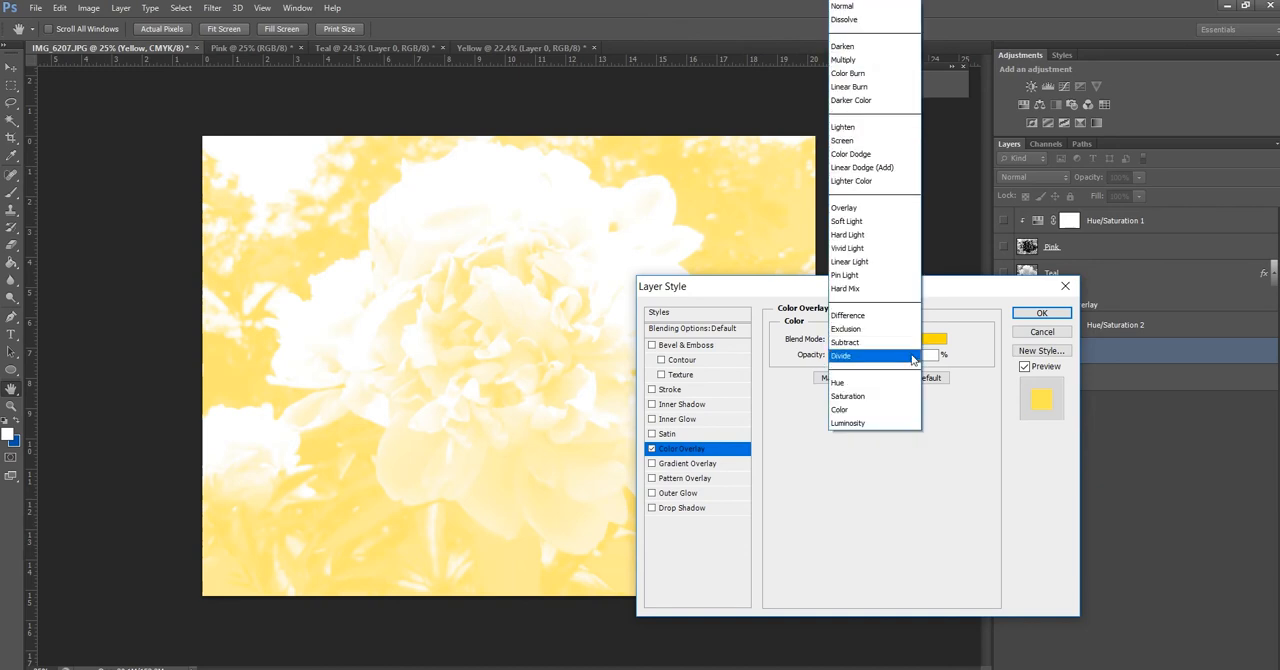
pyautogui.click(908, 396)
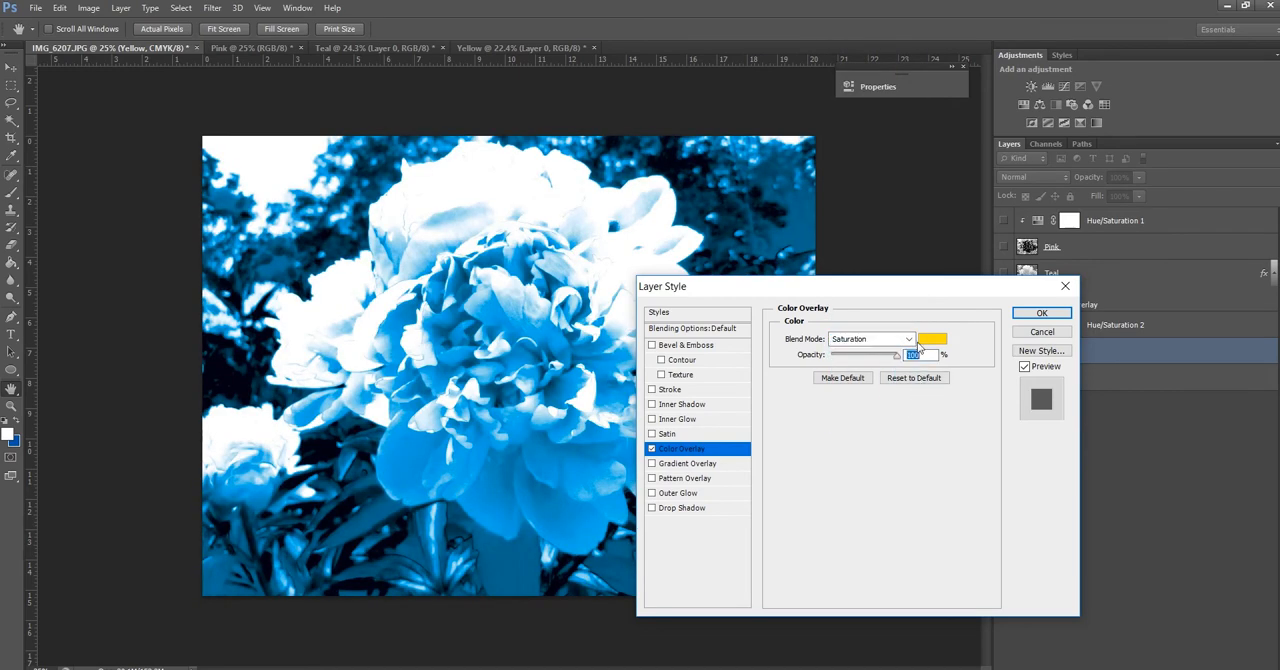
pyautogui.click(906, 339)
pyautogui.click(897, 381)
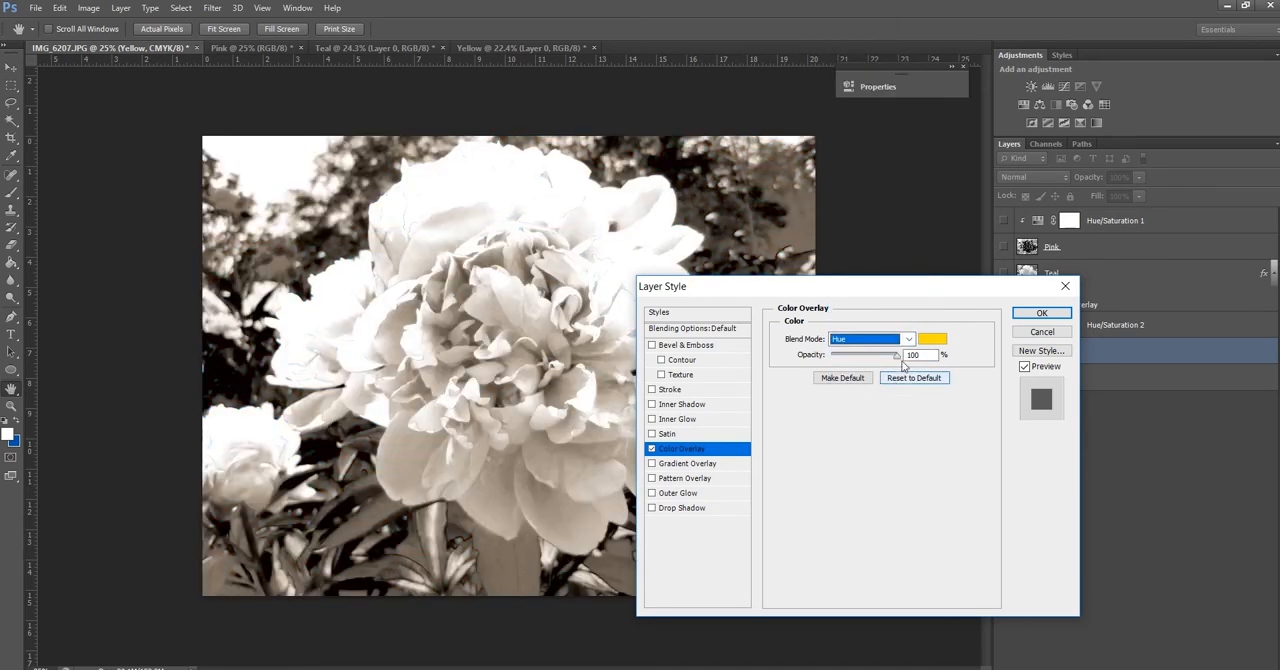
pyautogui.click(906, 339)
pyautogui.click(893, 412)
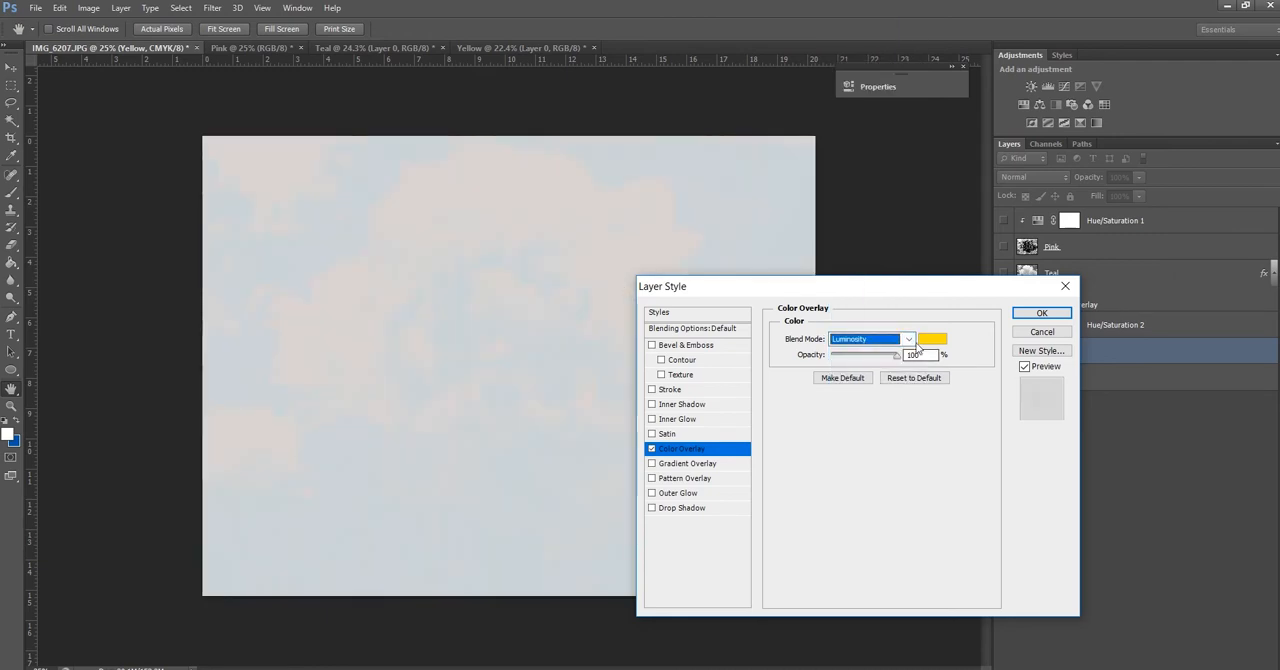
pyautogui.click(906, 341)
pyautogui.click(880, 410)
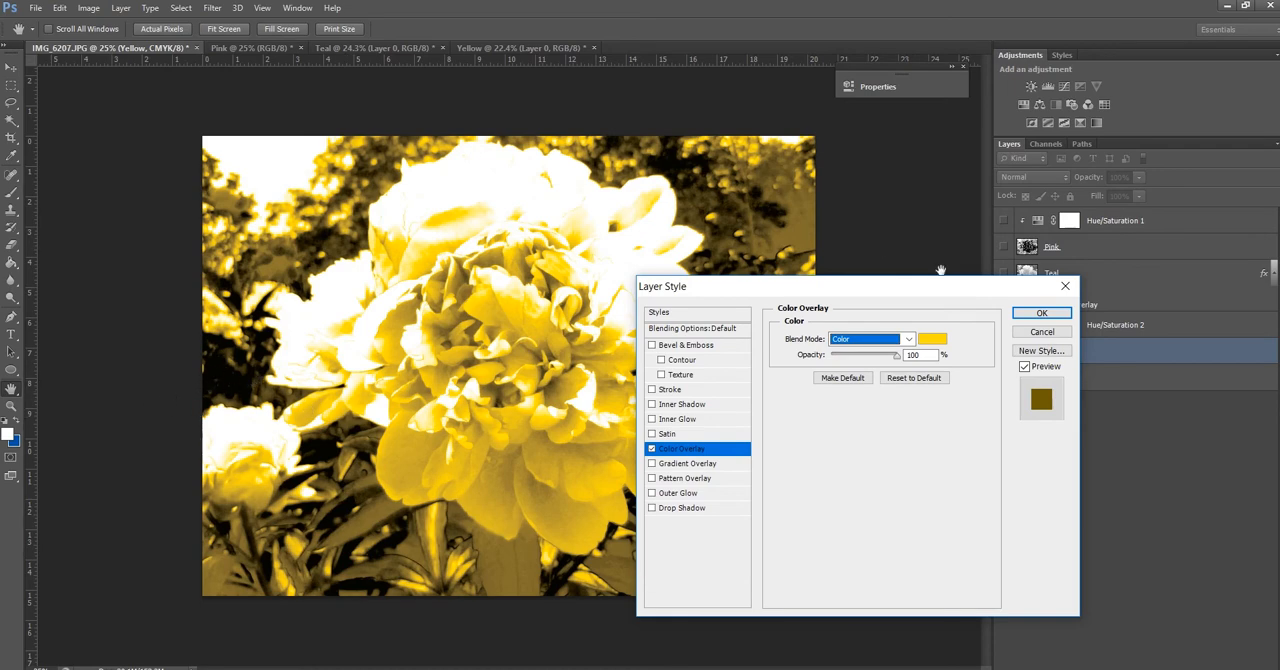
pyautogui.click(1063, 338)
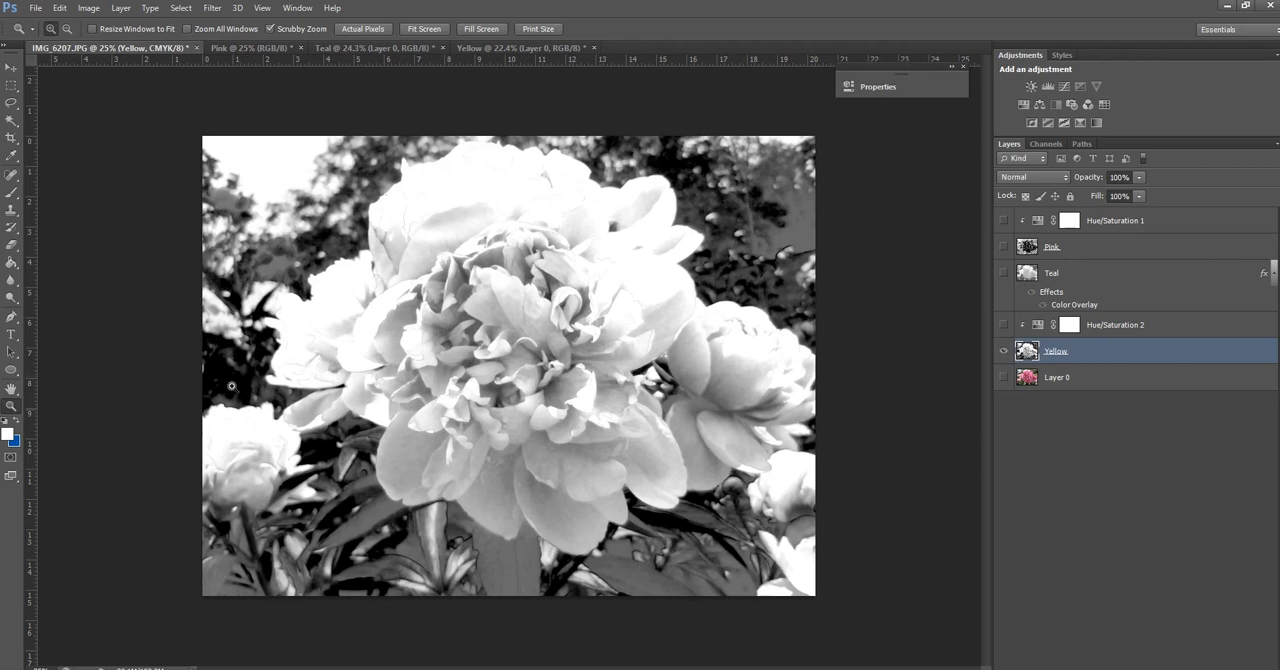
# Show the Yellow layer's Hue/Saturation adjustment, and show the Pink layer with its Hue/Saturation adjustment
pyautogui.click(1003, 324)
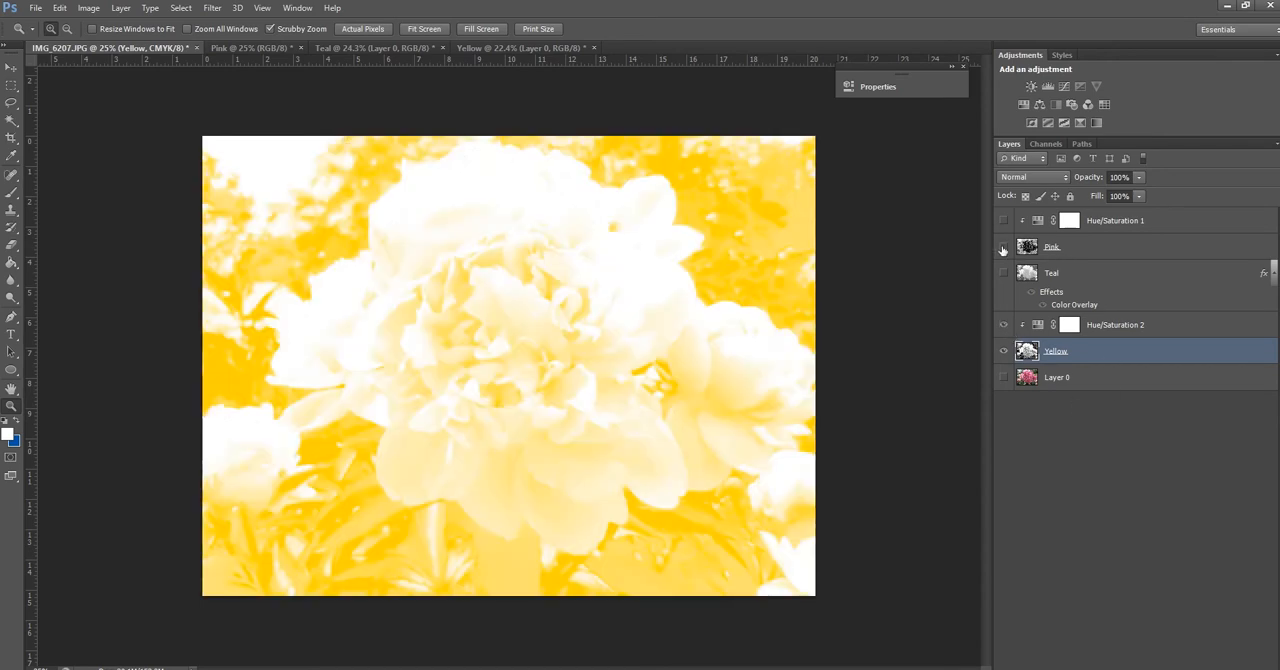
pyautogui.moveTo(1003, 222); pyautogui.dragTo(1003, 247)
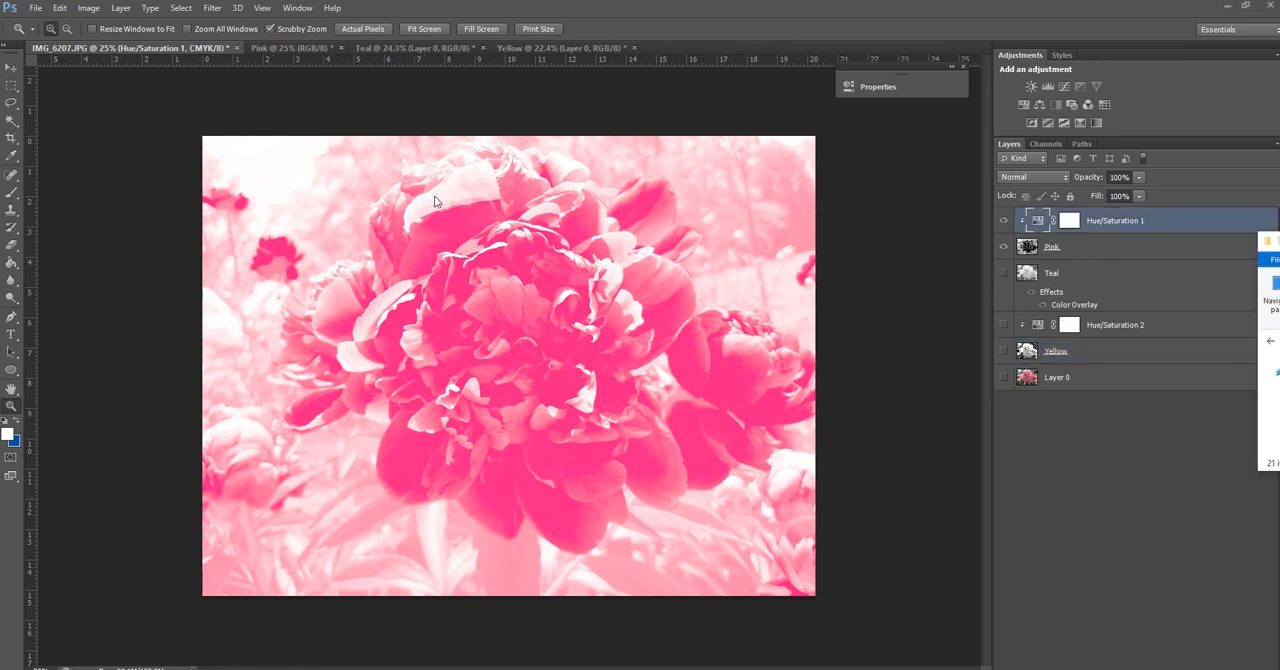
# Save a layered Photoshop copy of the document to the Desktop as IMG_6207 copy, replacing the existing file and keeping Maximize Compatibility on
pyautogui.click(35, 14)
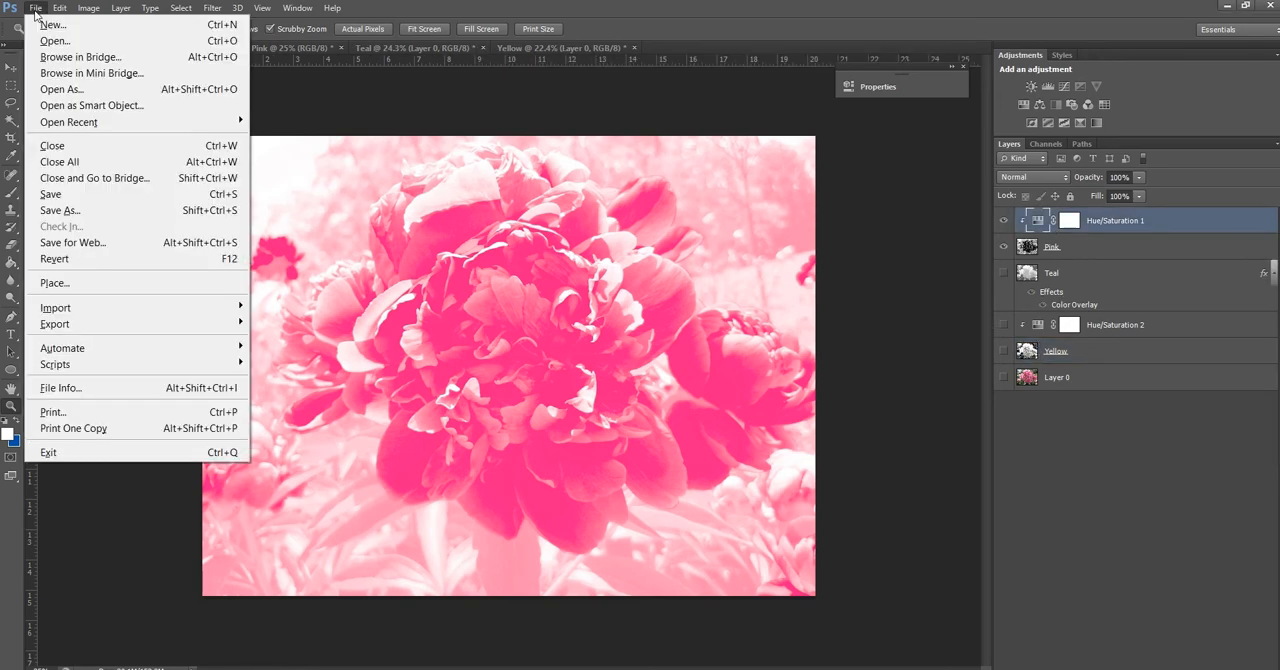
pyautogui.click(65, 210)
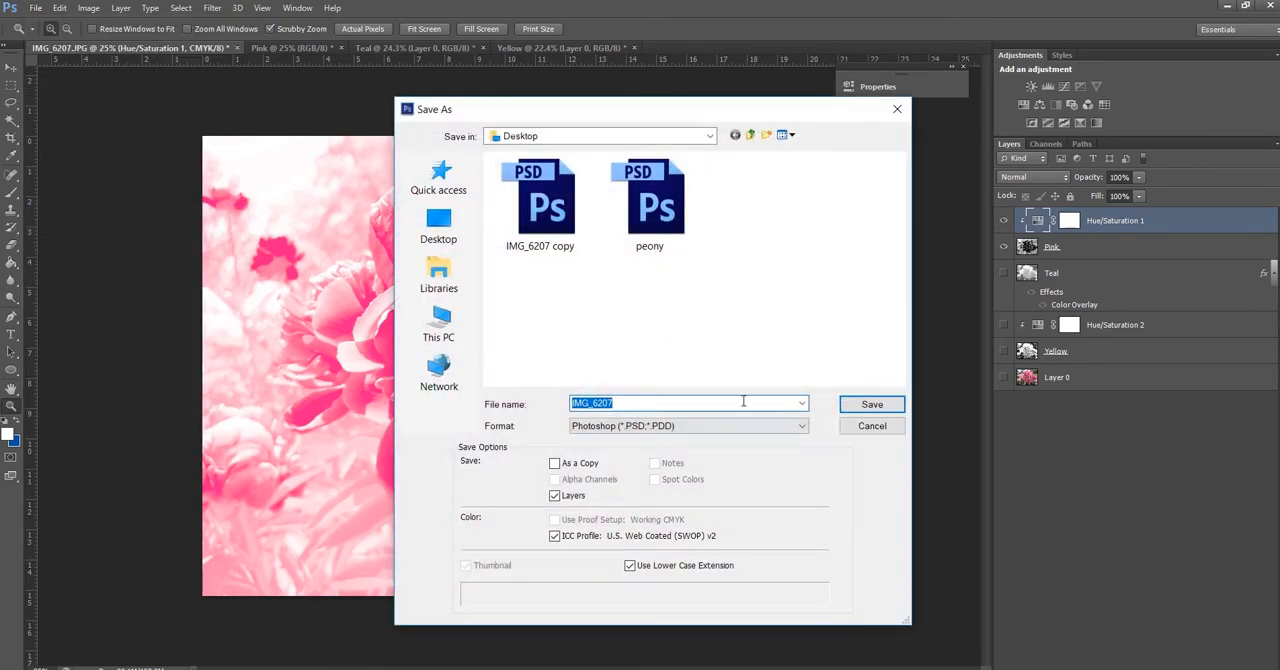
pyautogui.click(580, 463)
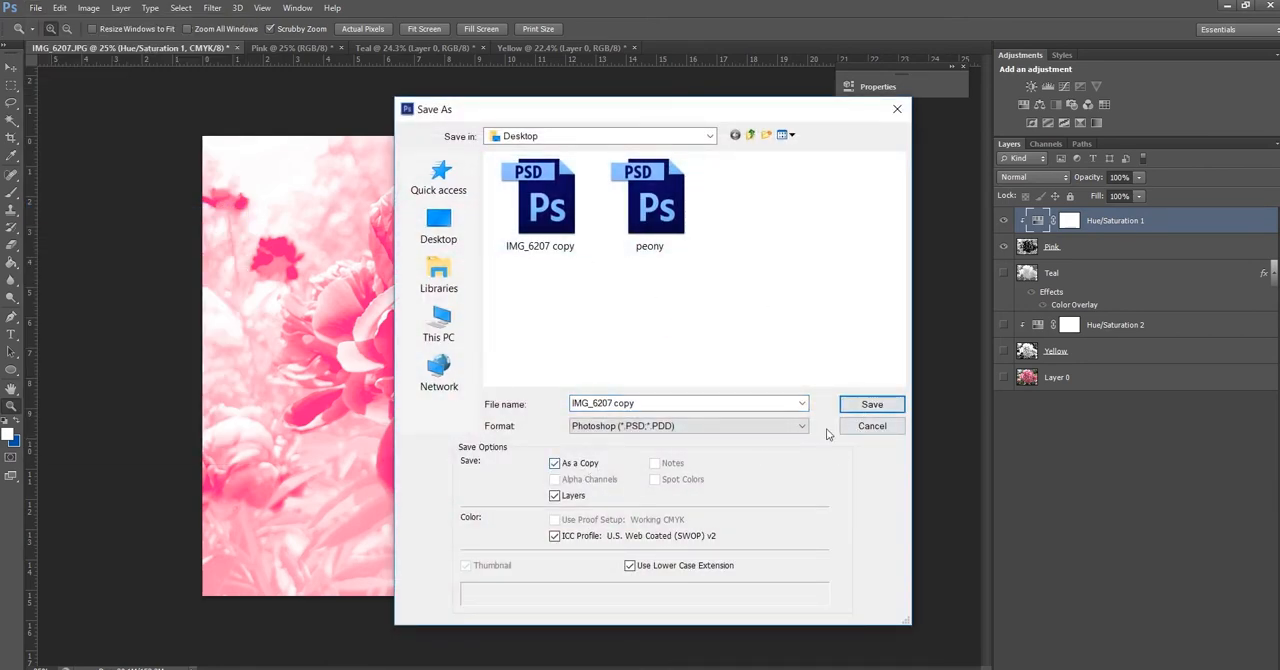
pyautogui.click(872, 404)
pyautogui.click(574, 257)
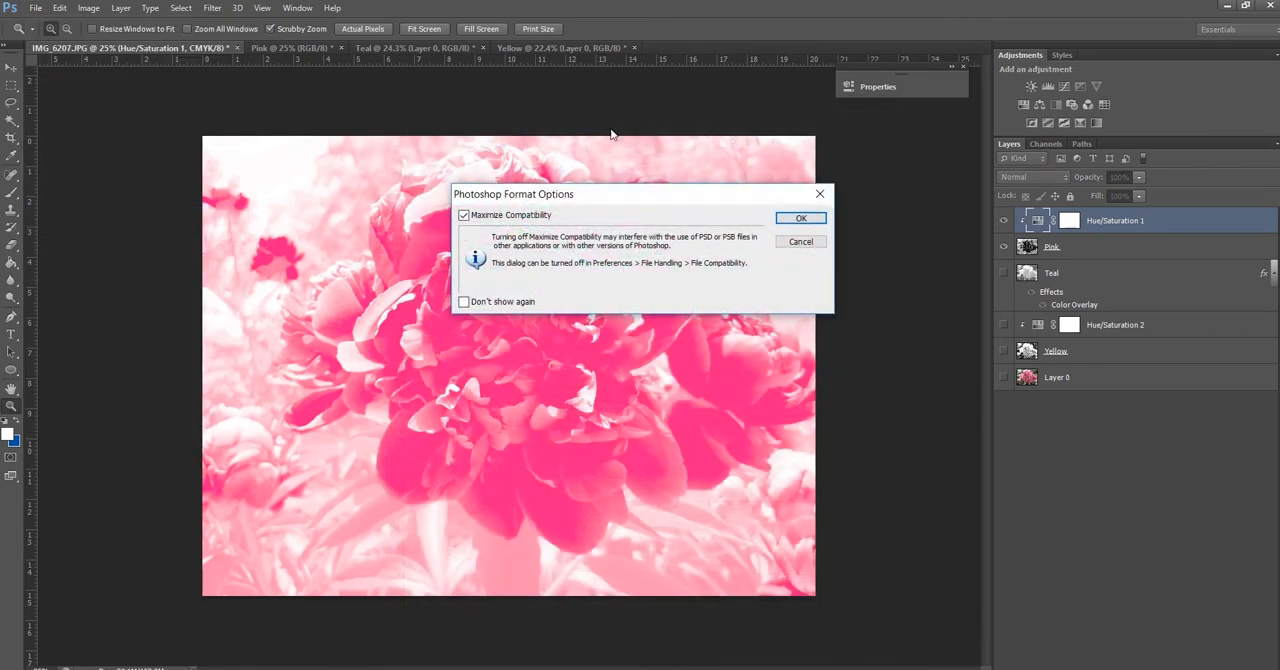
pyautogui.click(812, 222)
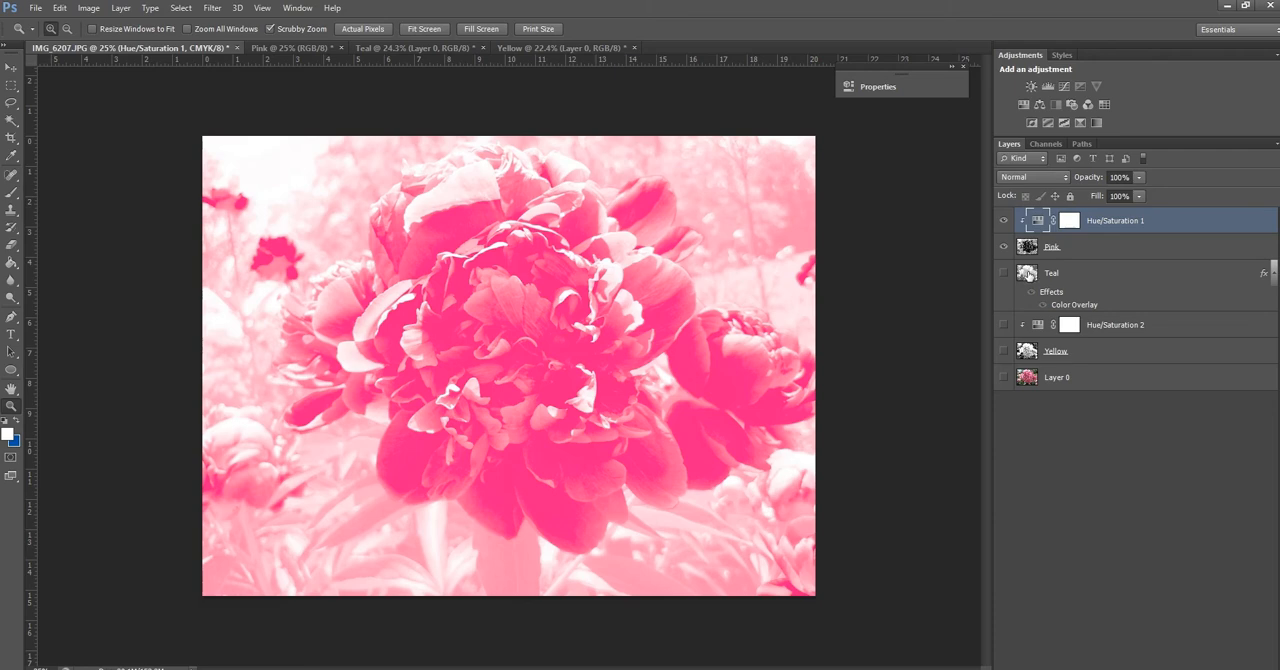
# Merge the Hue/Saturation 1 adjustment down into the Pink layer, and hide the Pink layer
pyautogui.click(120, 8)
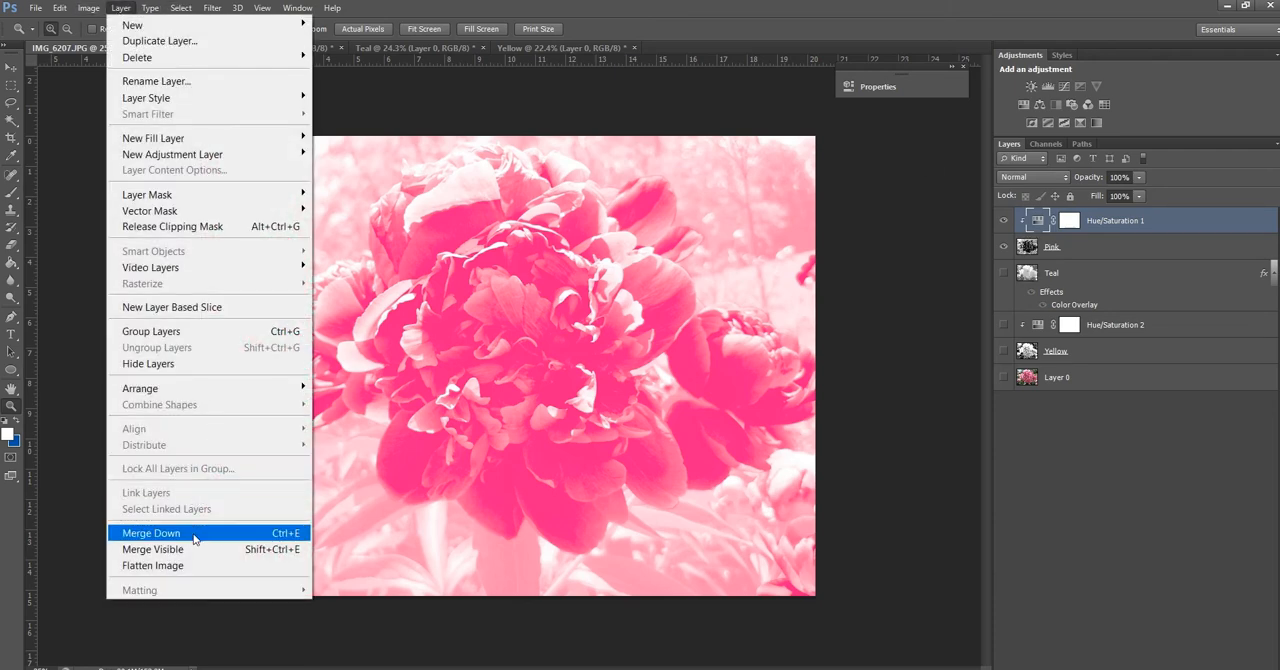
pyautogui.click(151, 533)
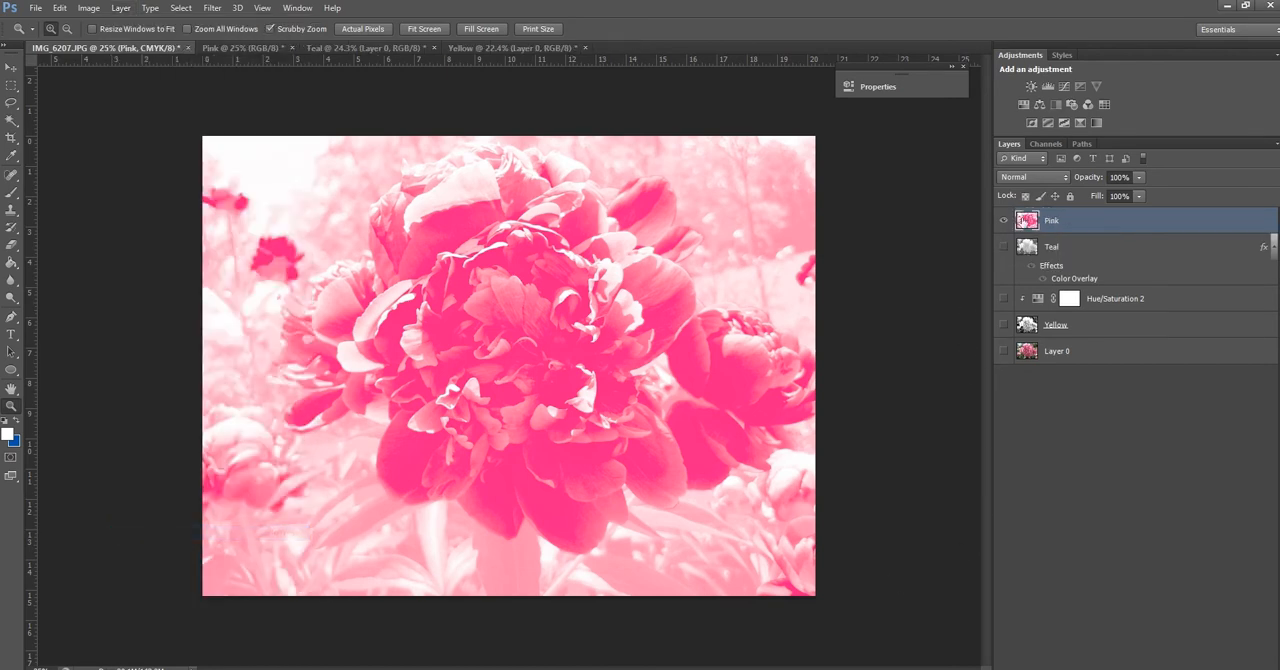
pyautogui.click(1003, 220)
# Show and select the Teal layer, and rasterize its Color Overlay layer style
pyautogui.click(1003, 246)
pyautogui.click(1076, 283)
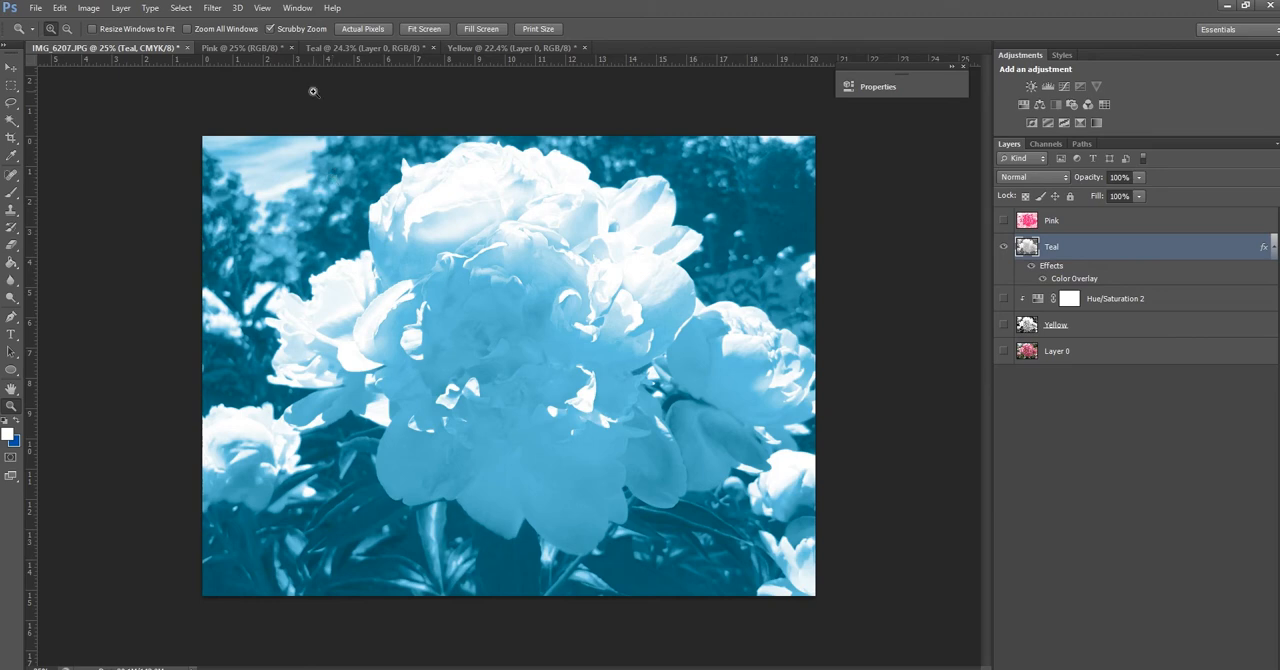
pyautogui.click(120, 8)
pyautogui.moveTo(194, 289)
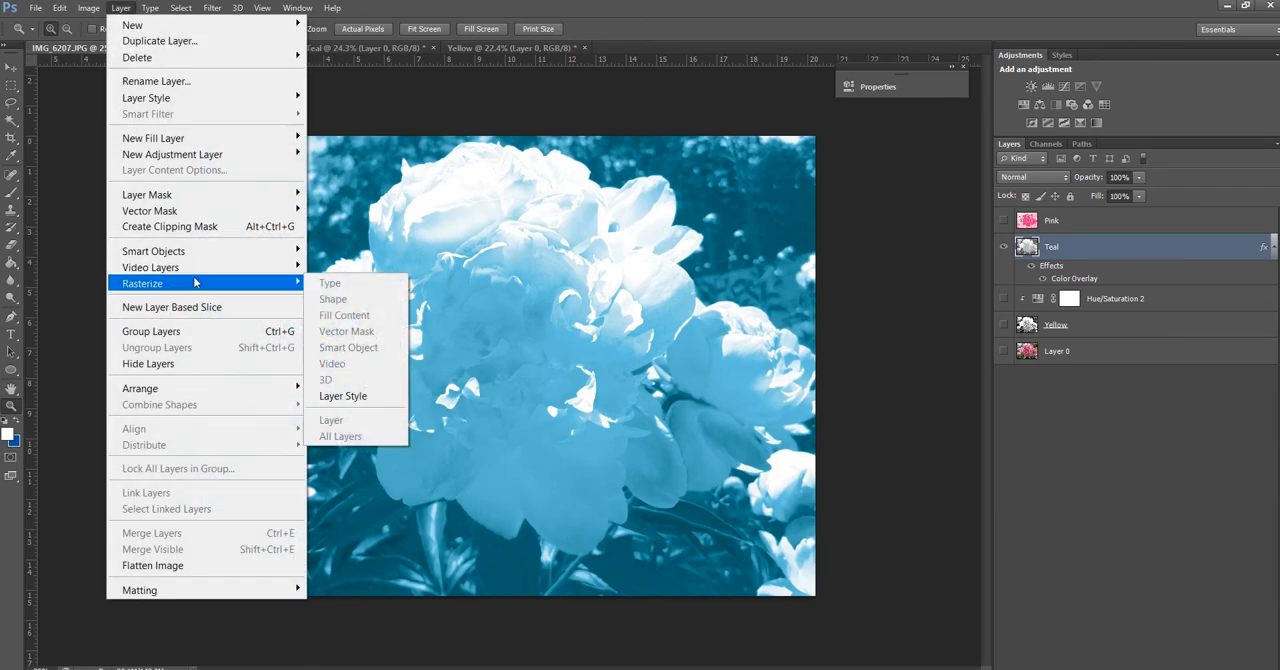
pyautogui.click(360, 396)
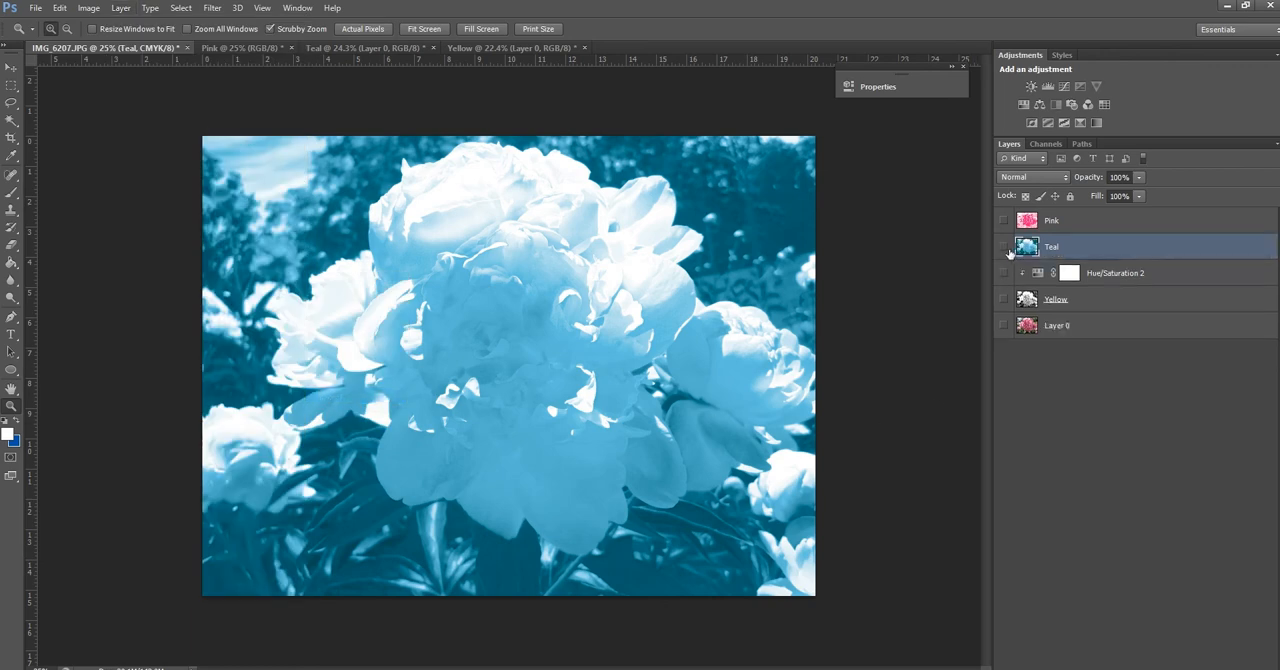
# Hide the Teal layer, show the Yellow layer with Hue/Saturation 2, and merge that adjustment down into Yellow
pyautogui.click(1004, 247)
pyautogui.click(1004, 247)
pyautogui.click(1035, 276)
pyautogui.click(1004, 247)
pyautogui.moveTo(1004, 273); pyautogui.dragTo(1004, 299)
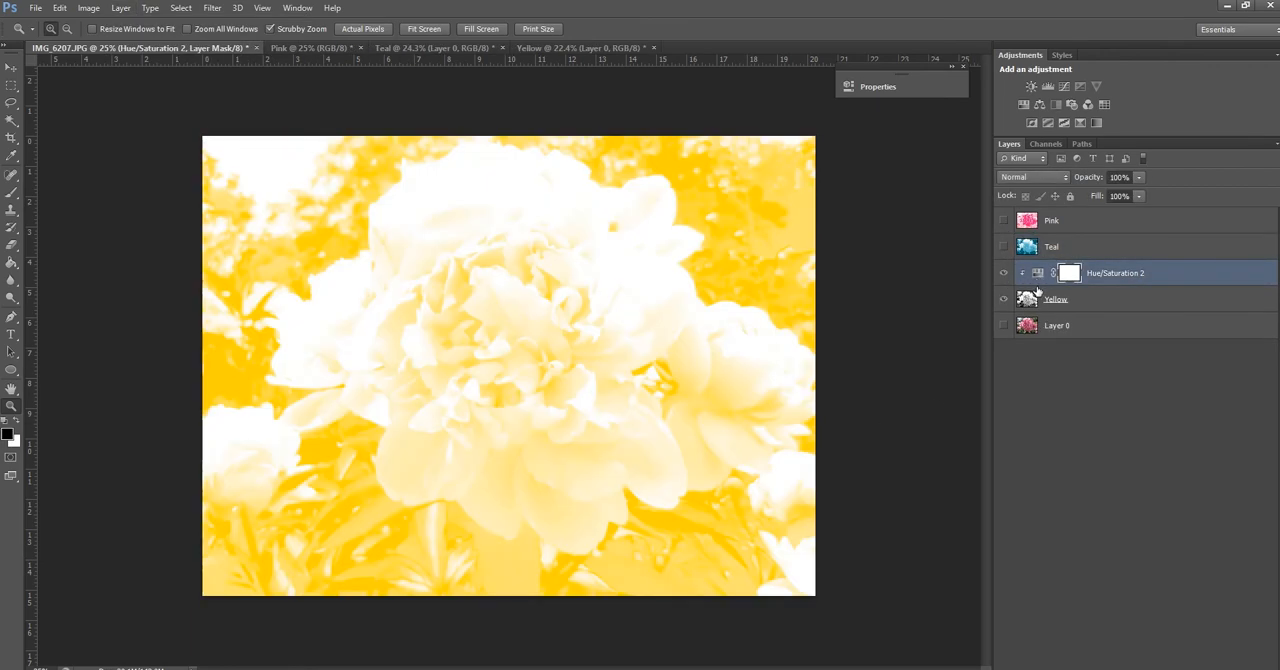
pyautogui.click(1038, 275)
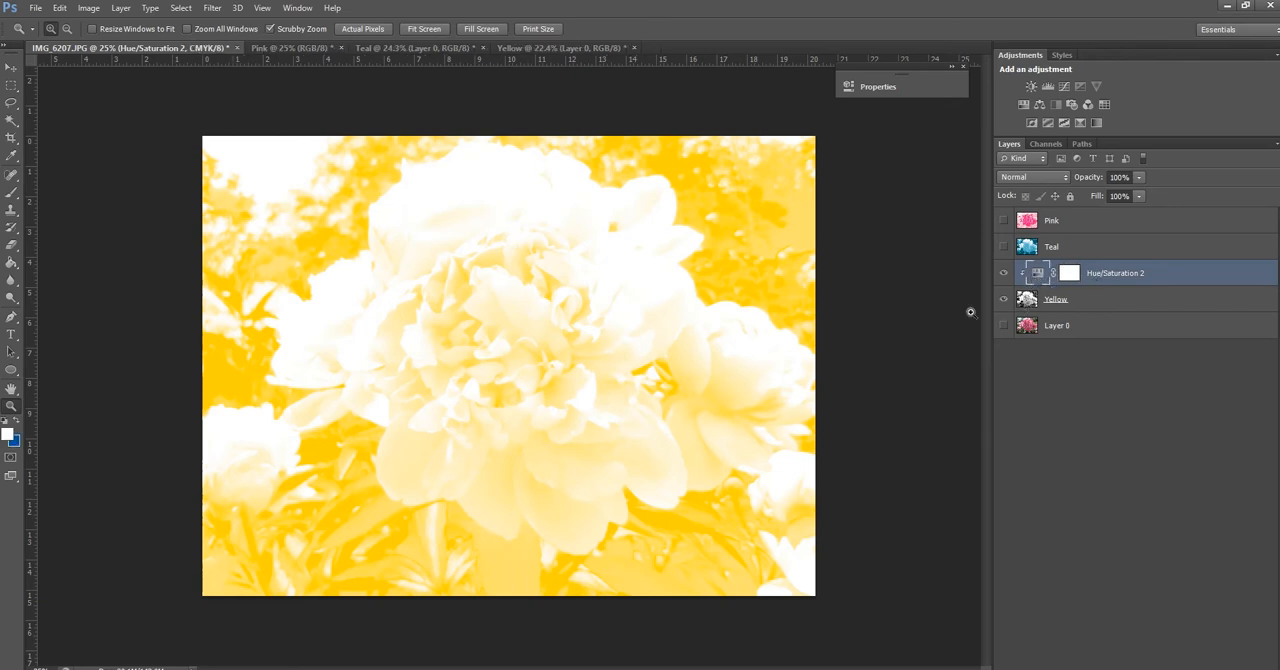
pyautogui.click(88, 8)
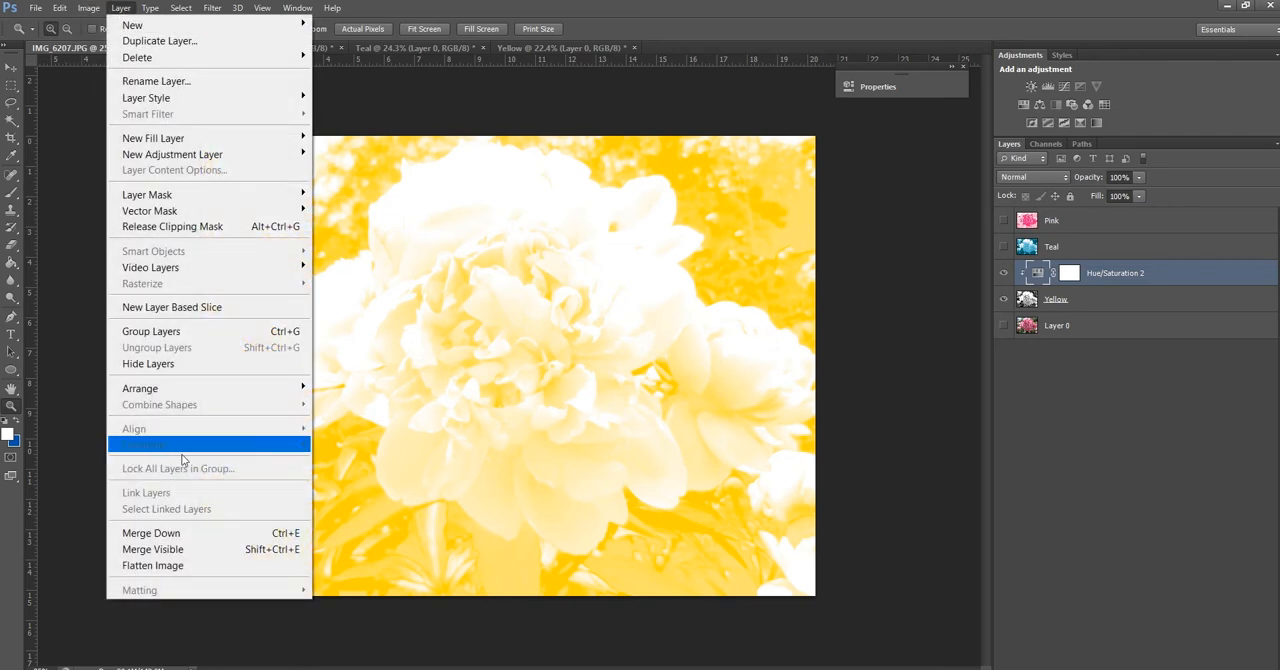
pyautogui.click(180, 533)
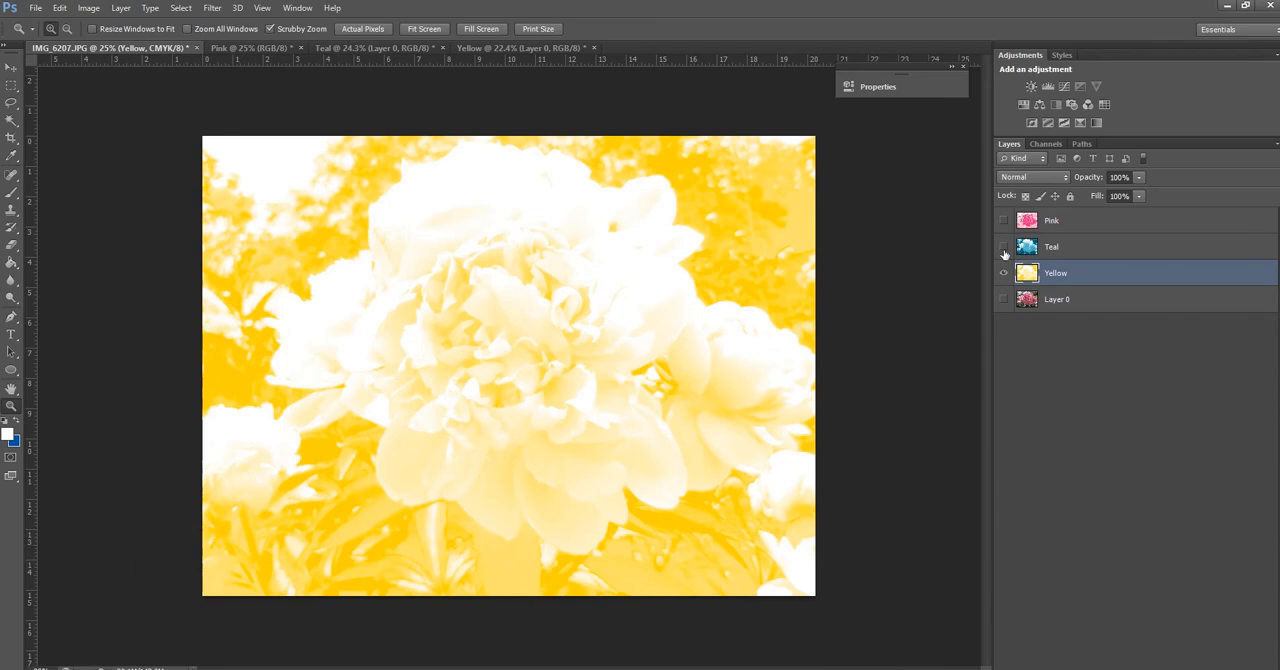
# Hide the Yellow layer, and check the merged Teal and Pink layers one at a time
pyautogui.click(1004, 272)
pyautogui.click(1003, 246)
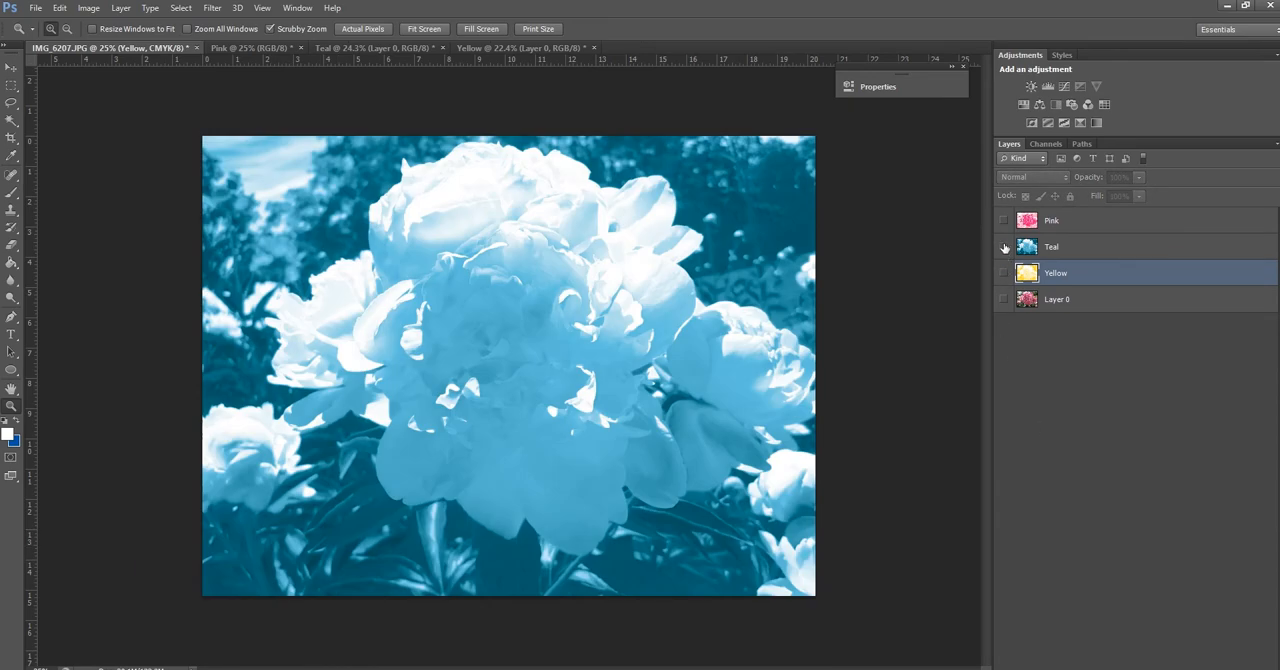
pyautogui.click(1003, 246)
pyautogui.click(1003, 220)
# Set the Pink, Teal and Yellow layers to the Multiply blend mode, and show all three together
pyautogui.click(1048, 223)
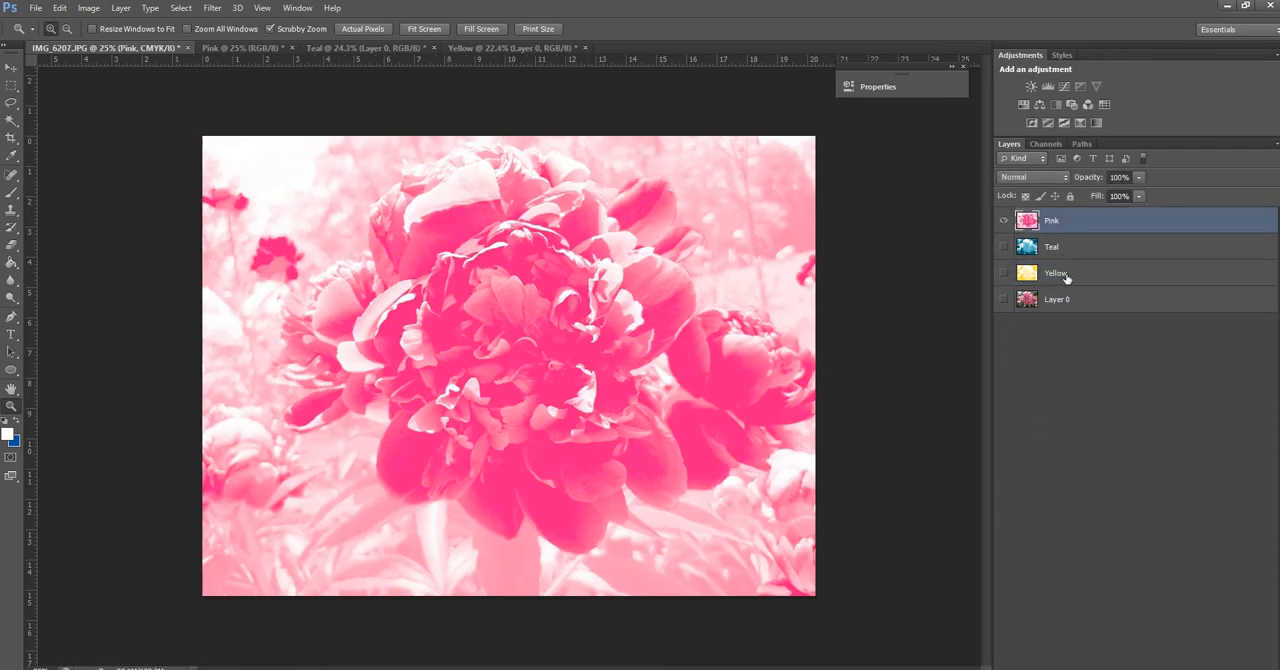
pyautogui.keyDown('shift'); pyautogui.click(1066, 281); pyautogui.keyUp('shift')
pyautogui.click(1033, 179)
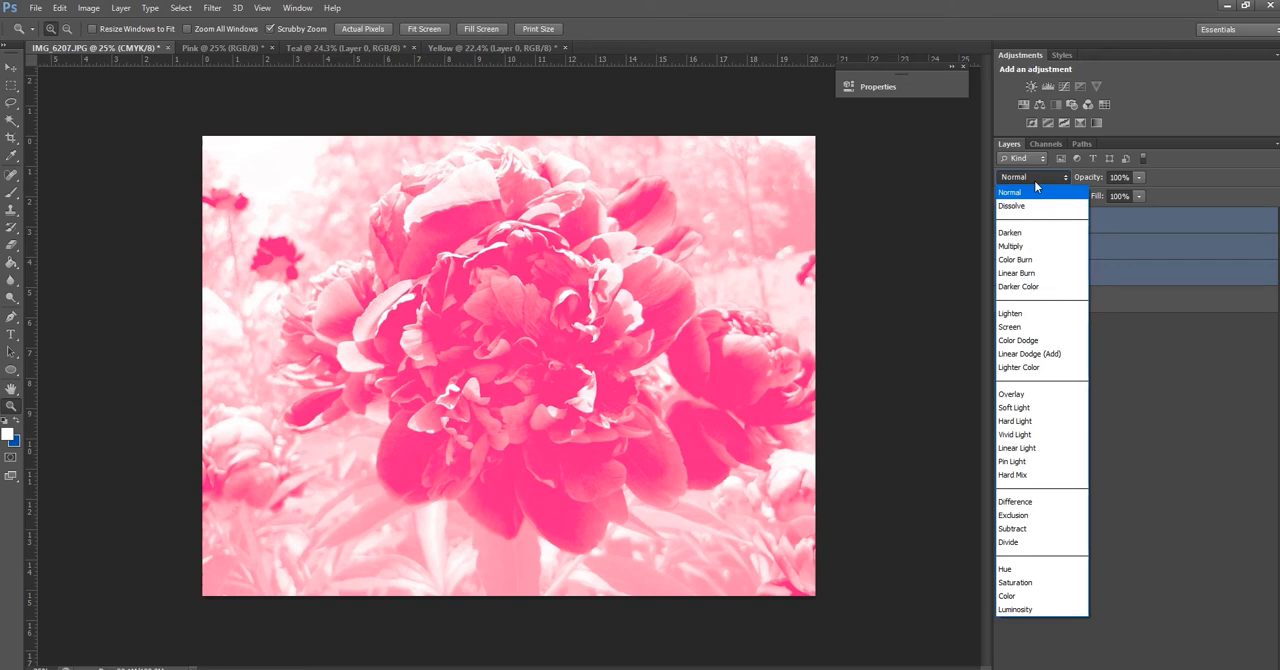
pyautogui.click(1028, 246)
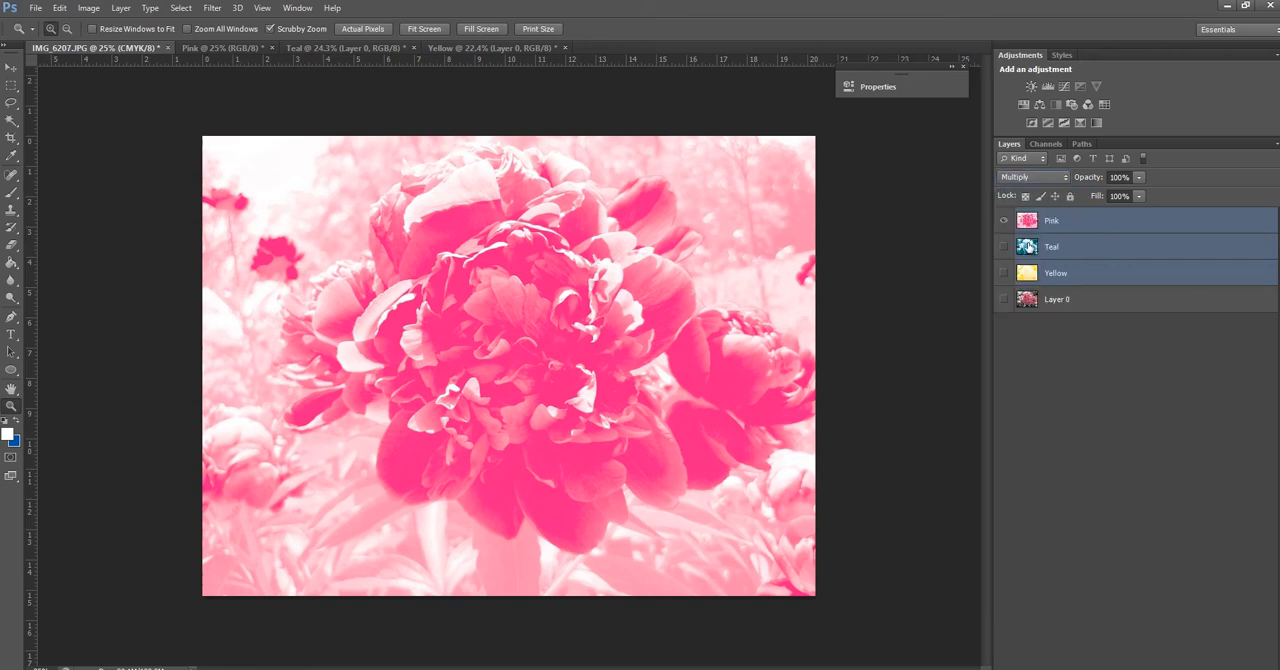
pyautogui.moveTo(1004, 246); pyautogui.dragTo(1004, 272)
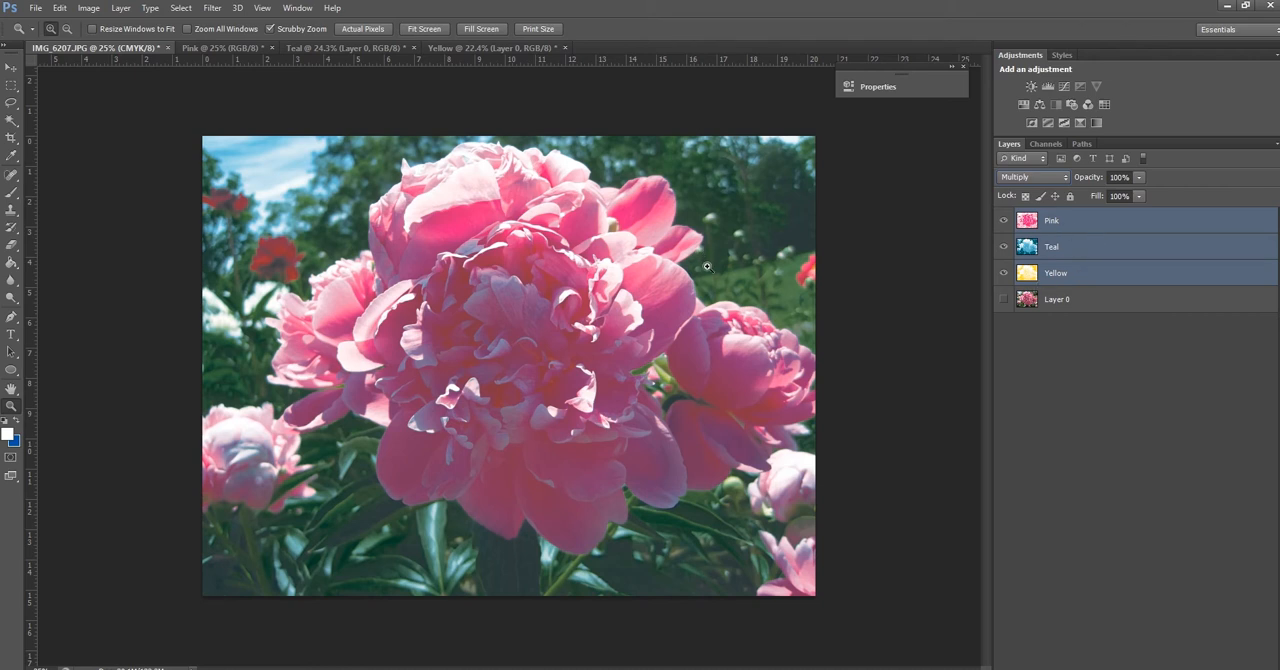
# Group the Pink, Teal and Yellow layers, show Layer 0 beneath, and set the group's blend mode to Normal
pyautogui.moveTo(1069, 279); pyautogui.dragTo(1205, 665)
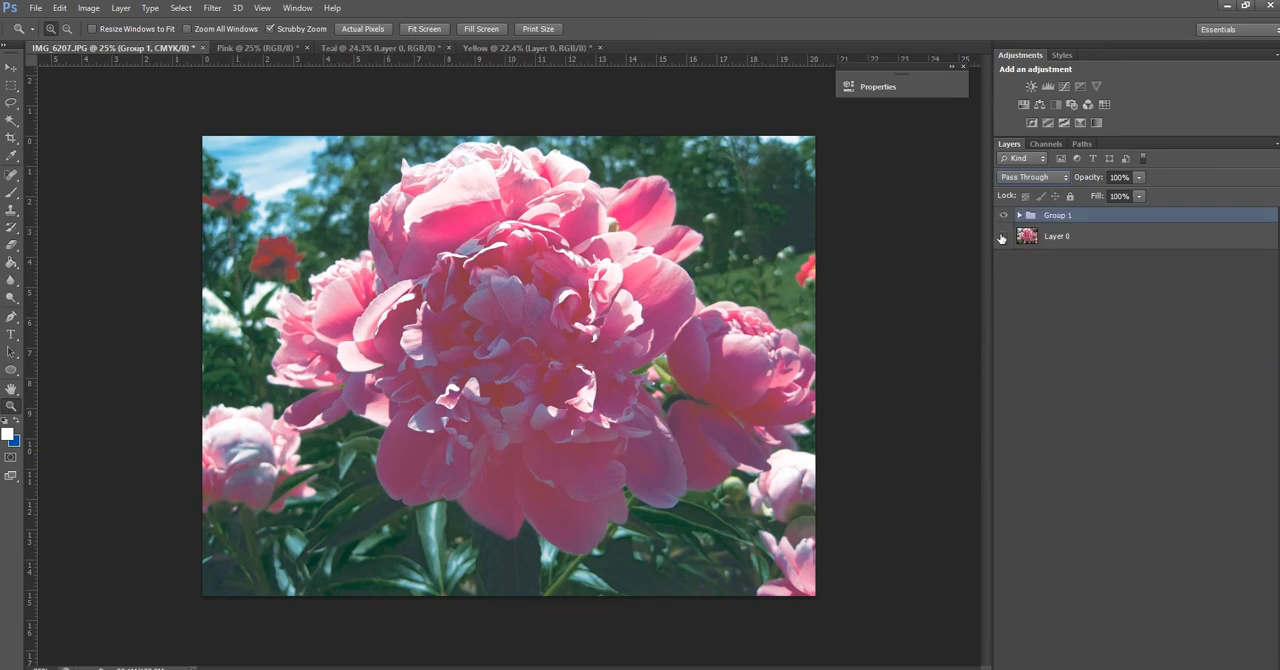
pyautogui.click(1002, 236)
pyautogui.click(1003, 215)
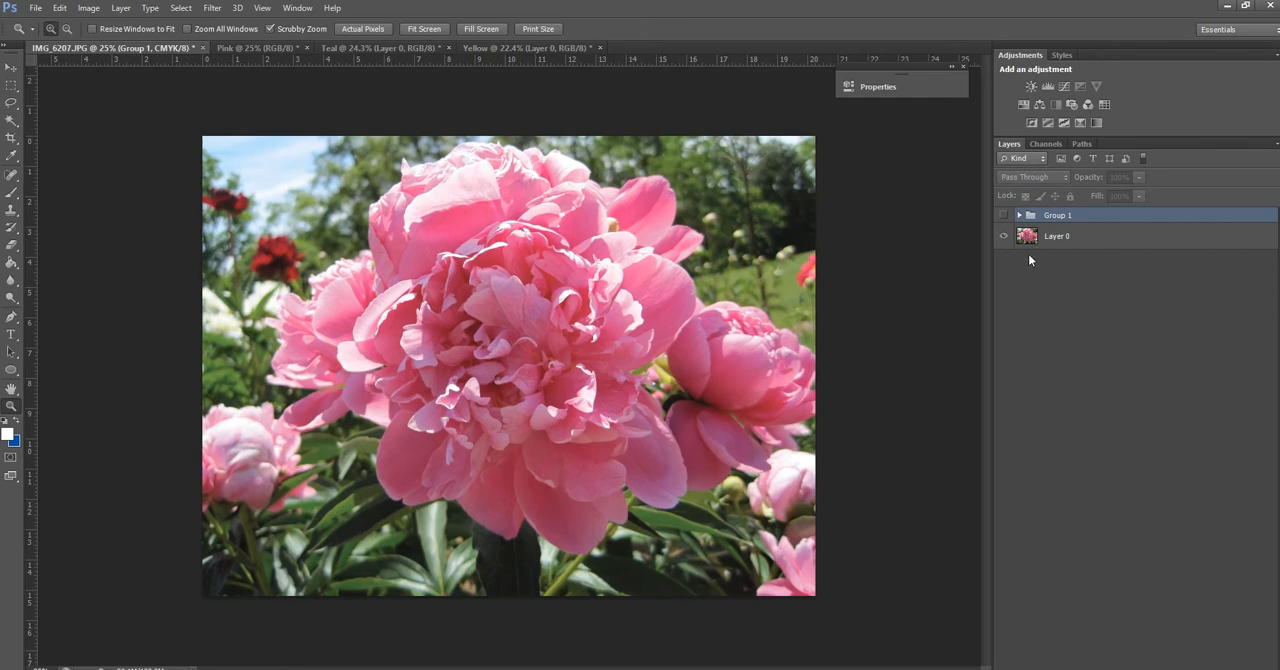
pyautogui.click(1003, 215)
pyautogui.click(1032, 180)
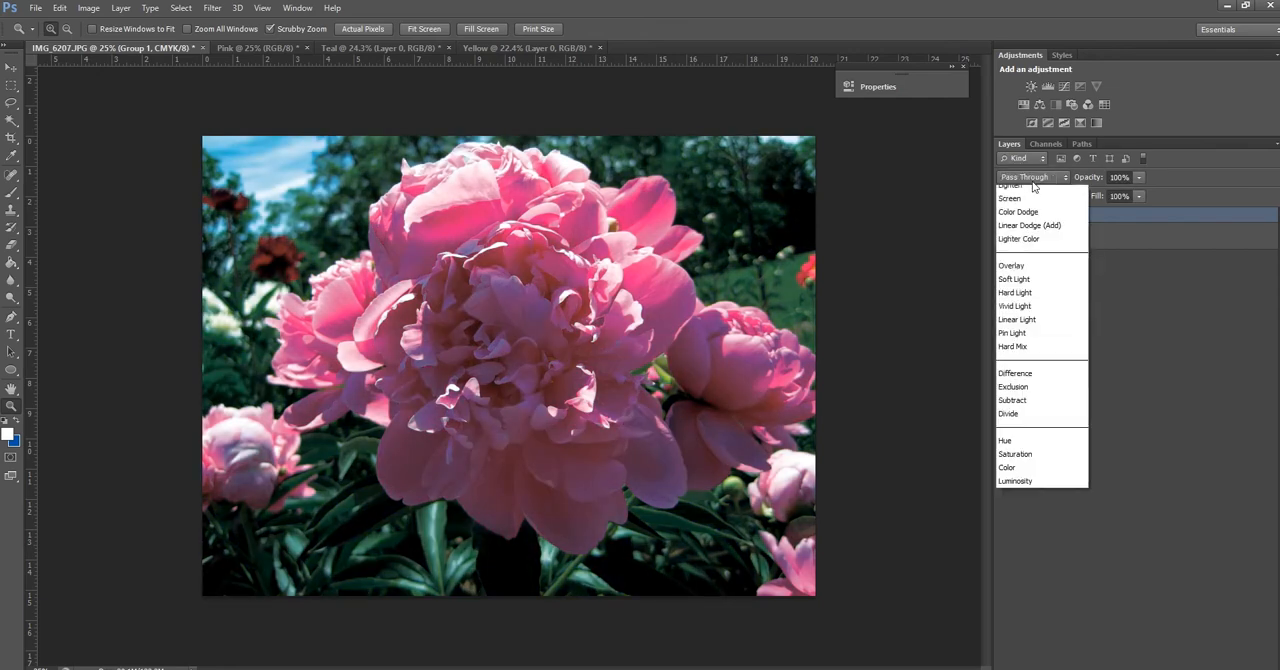
pyautogui.click(1030, 207)
# Compare the grouped riso preview with the original photo by toggling Group 1's visibility, leaving the group hidden
pyautogui.click(1003, 215)
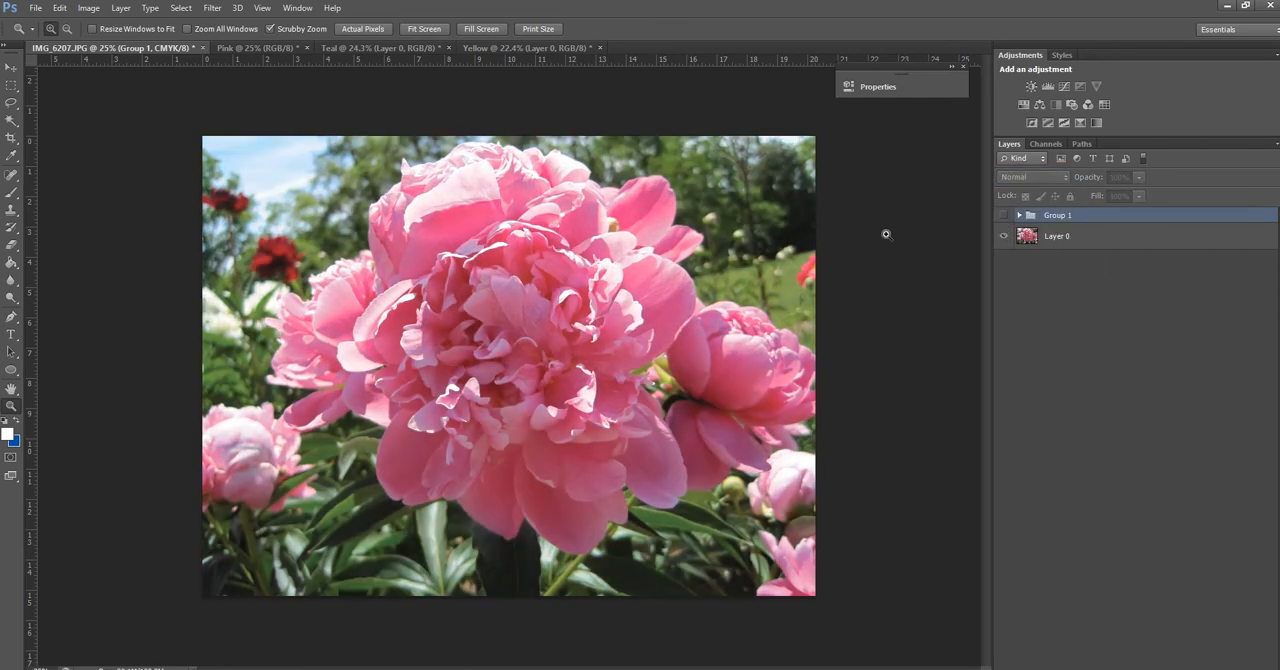
pyautogui.click(1035, 238)
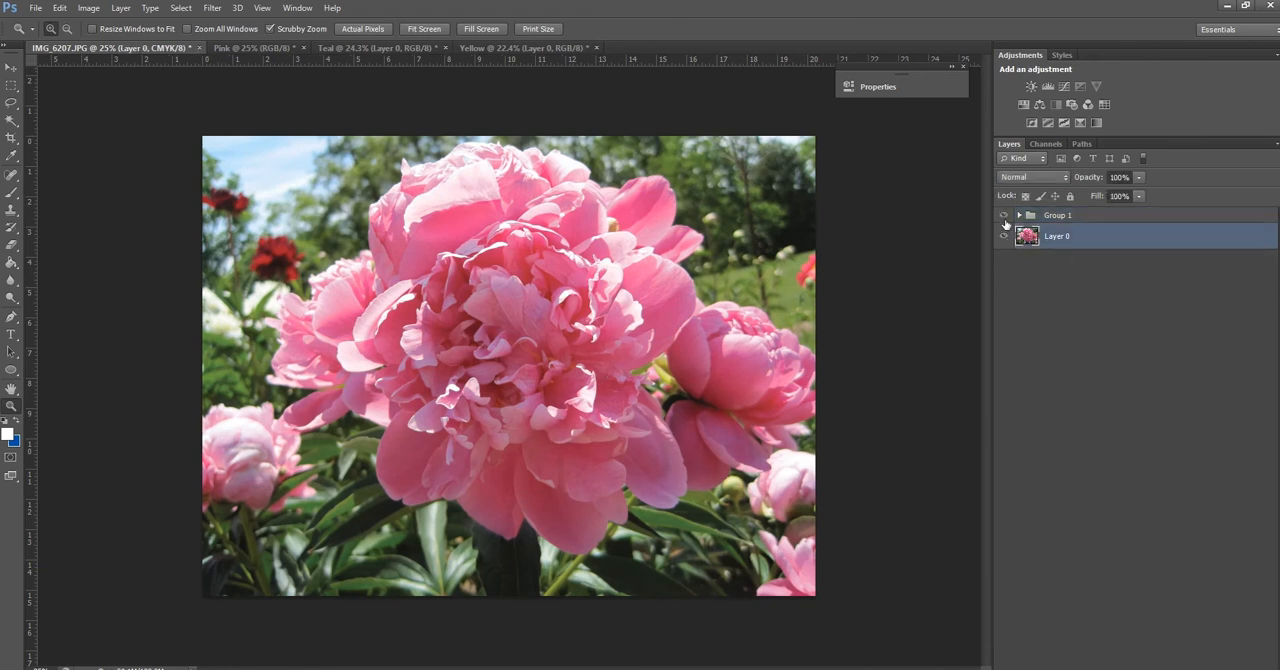
pyautogui.click(1004, 216)
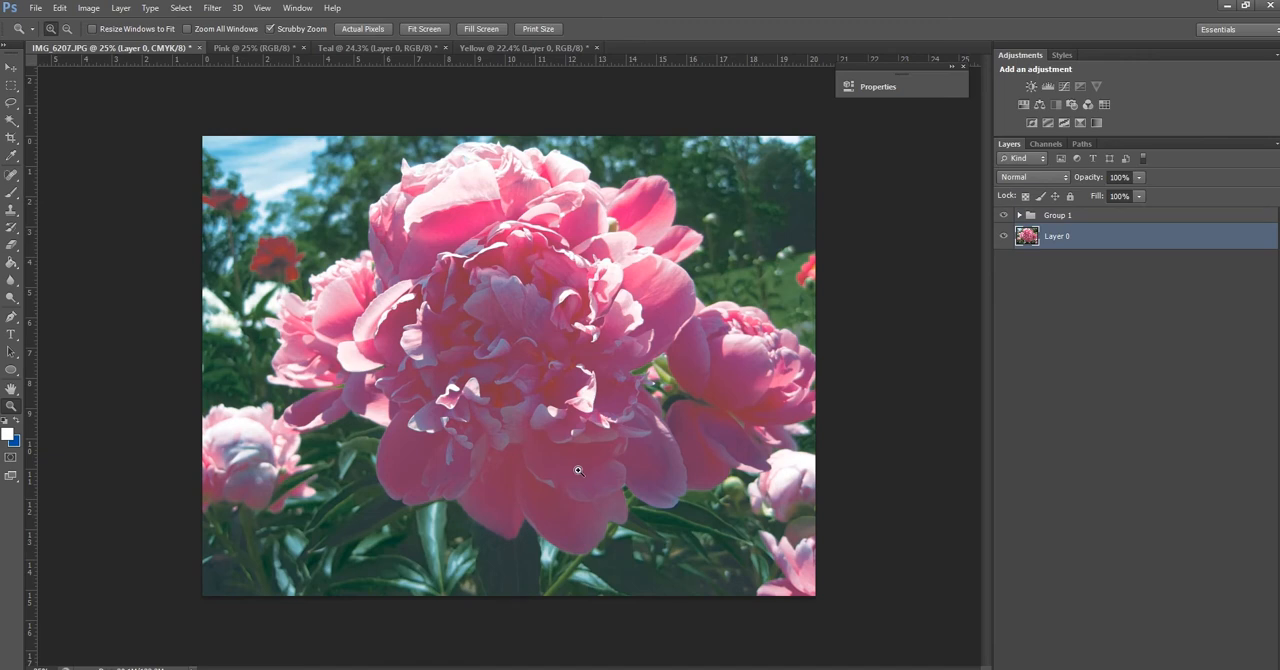
pyautogui.click(1004, 216)
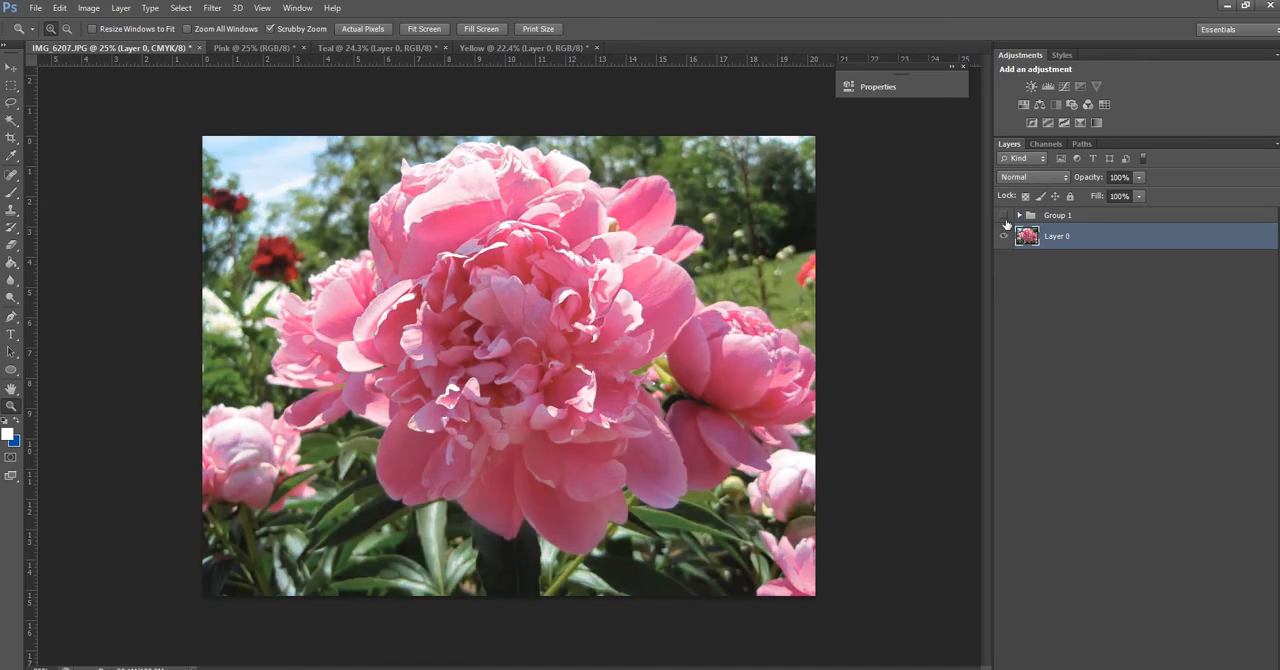
pyautogui.click(1004, 216)
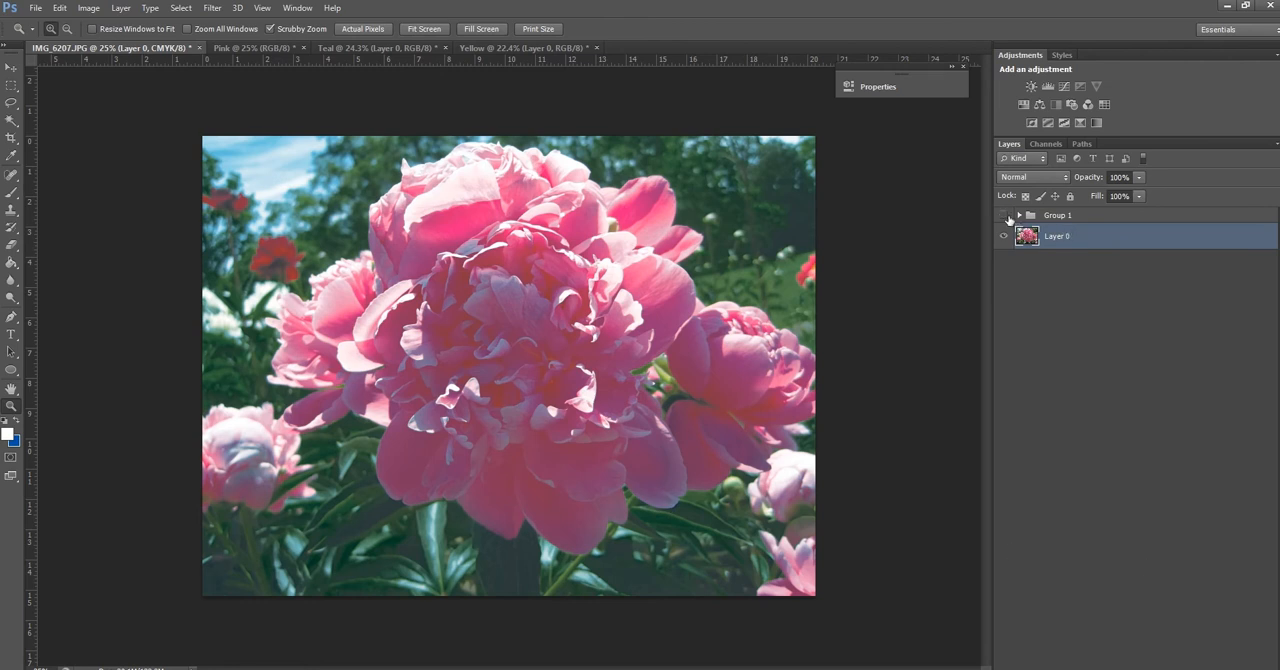
pyautogui.click(1004, 216)
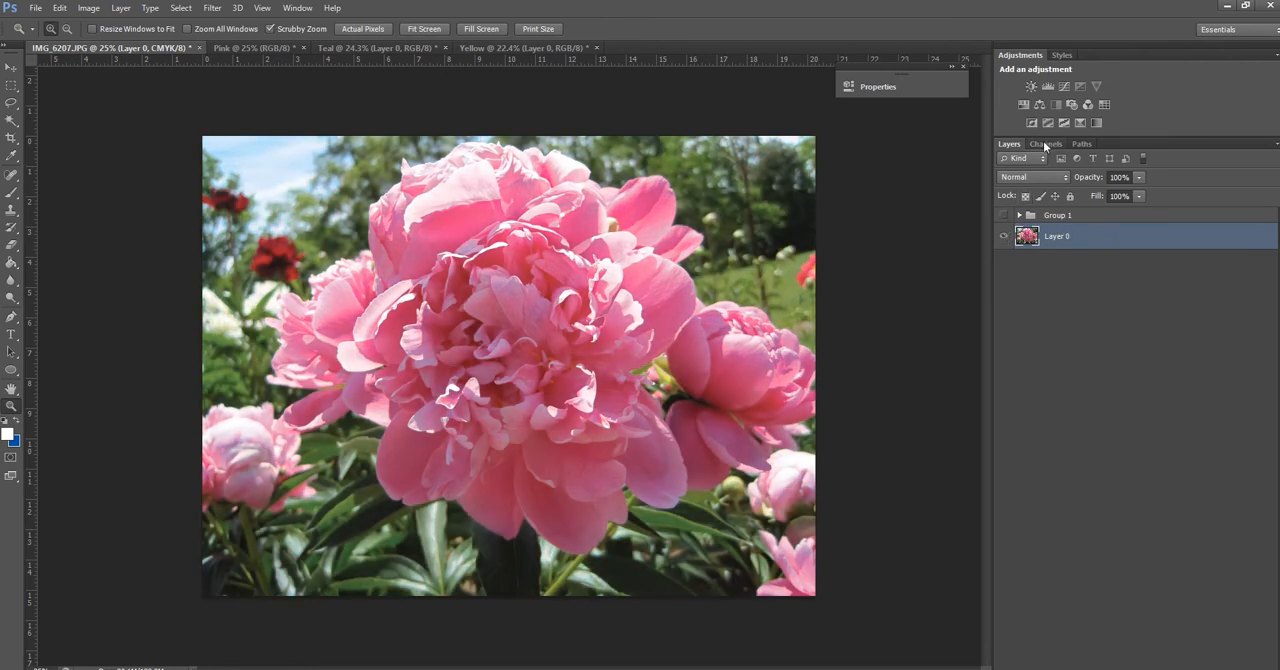
# Select the entire Black channel of Layer 0 and copy it
pyautogui.click(1045, 145)
pyautogui.click(1052, 244)
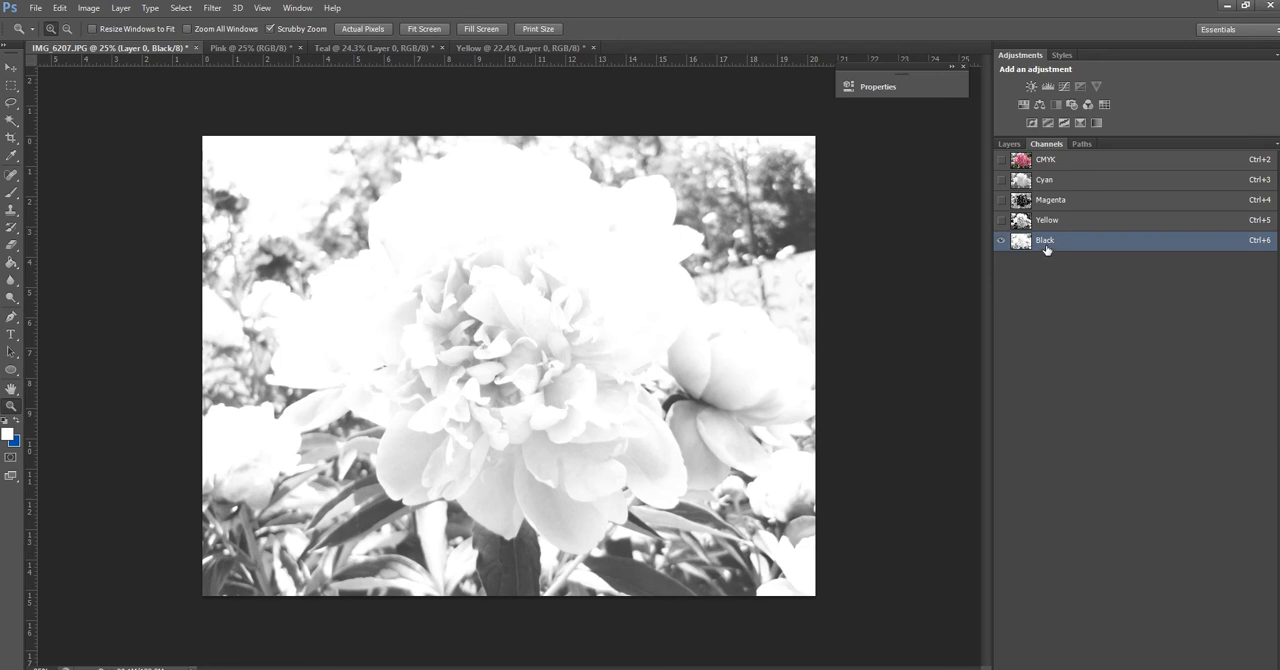
pyautogui.click(186, 10)
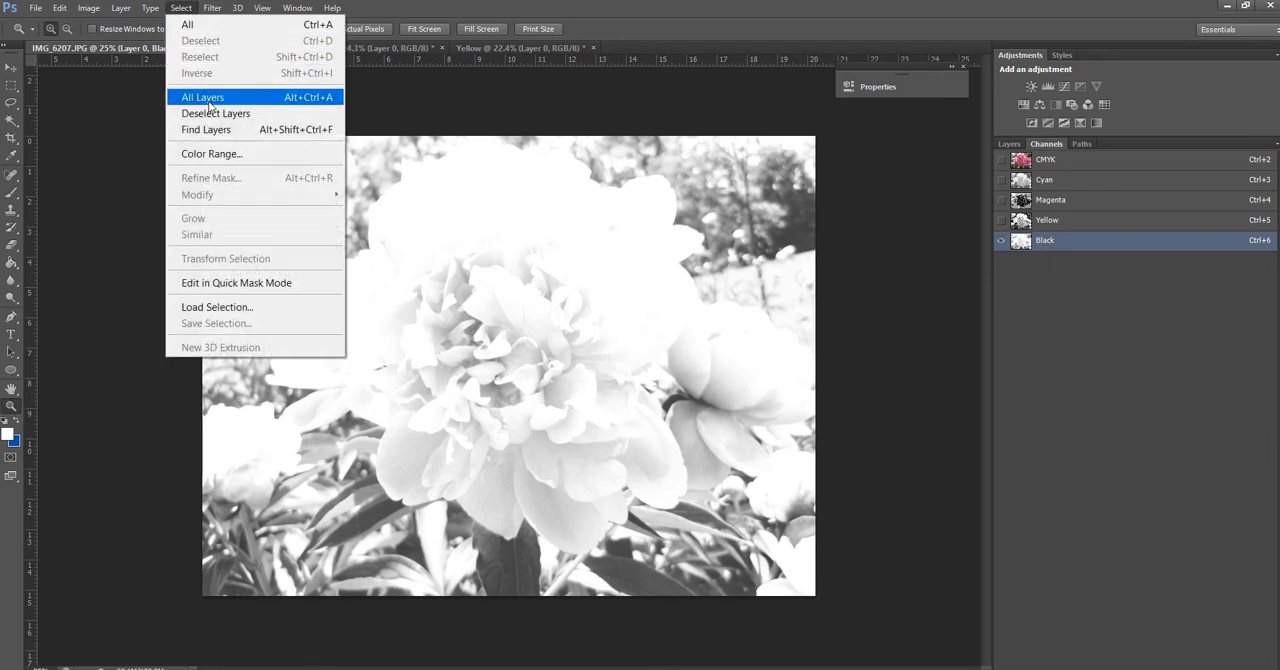
pyautogui.click(190, 24)
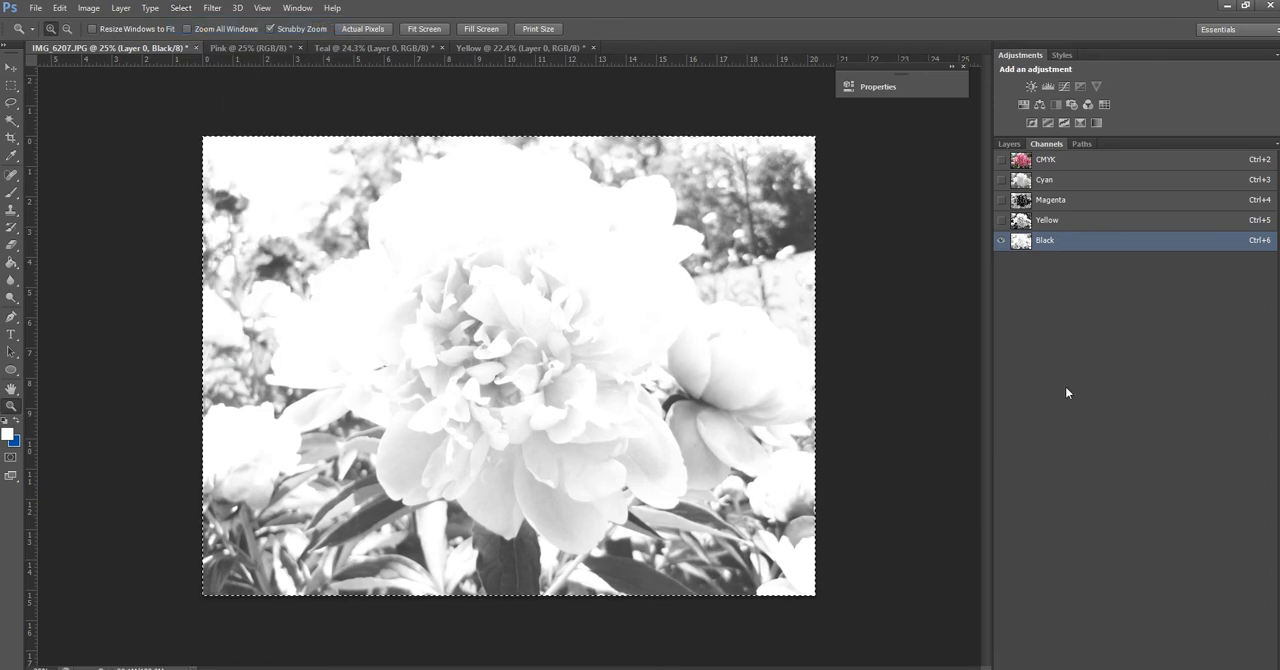
pyautogui.click(68, 9)
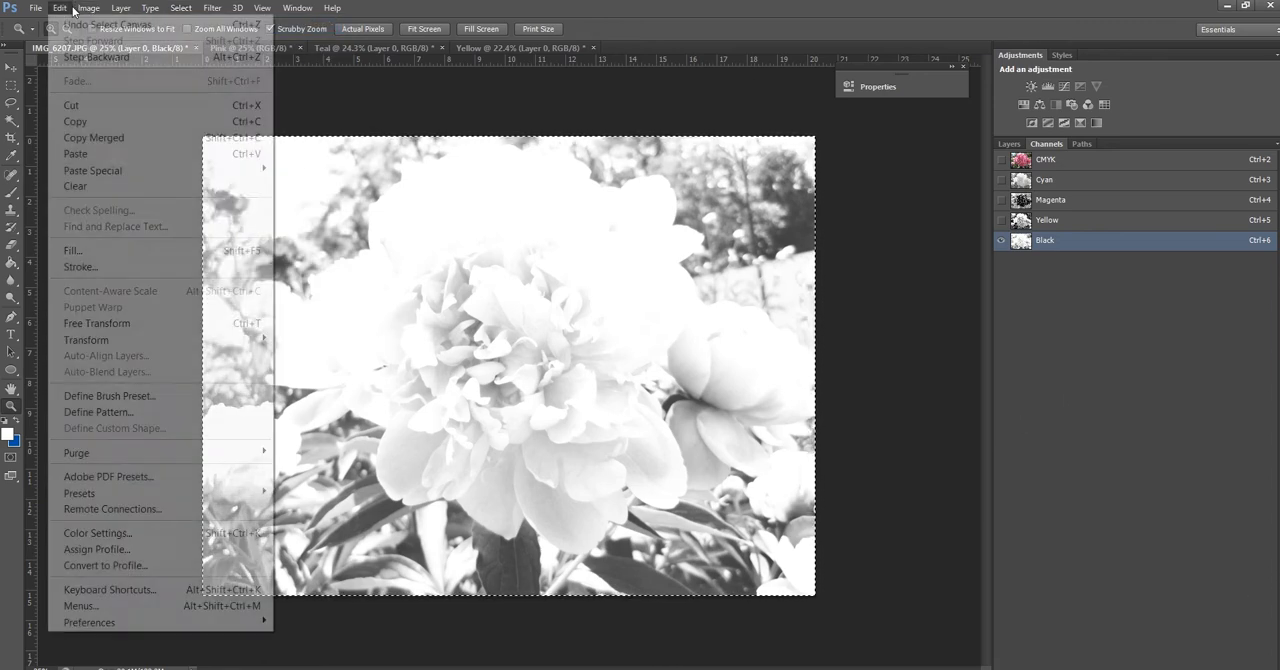
pyautogui.click(89, 124)
# Add a new layer above Layer 0 for the copied Black channel, and hide Layer 0
pyautogui.press('F7')
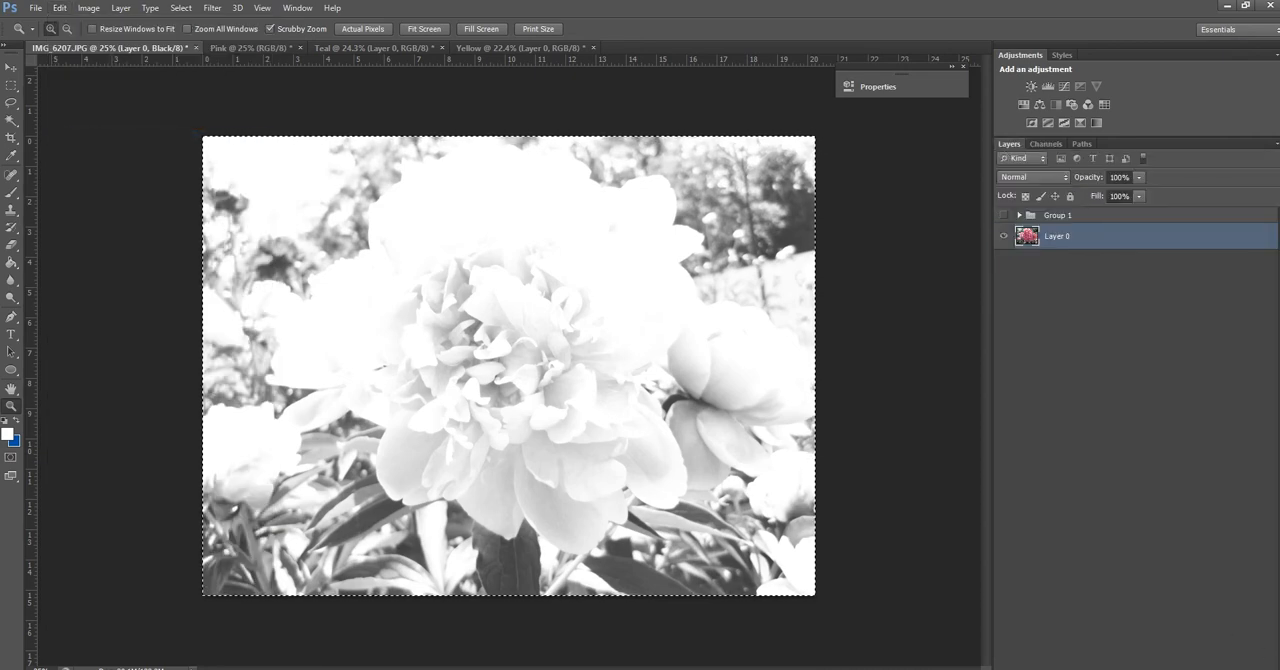
pyautogui.hotkey('ctrl', 'v')
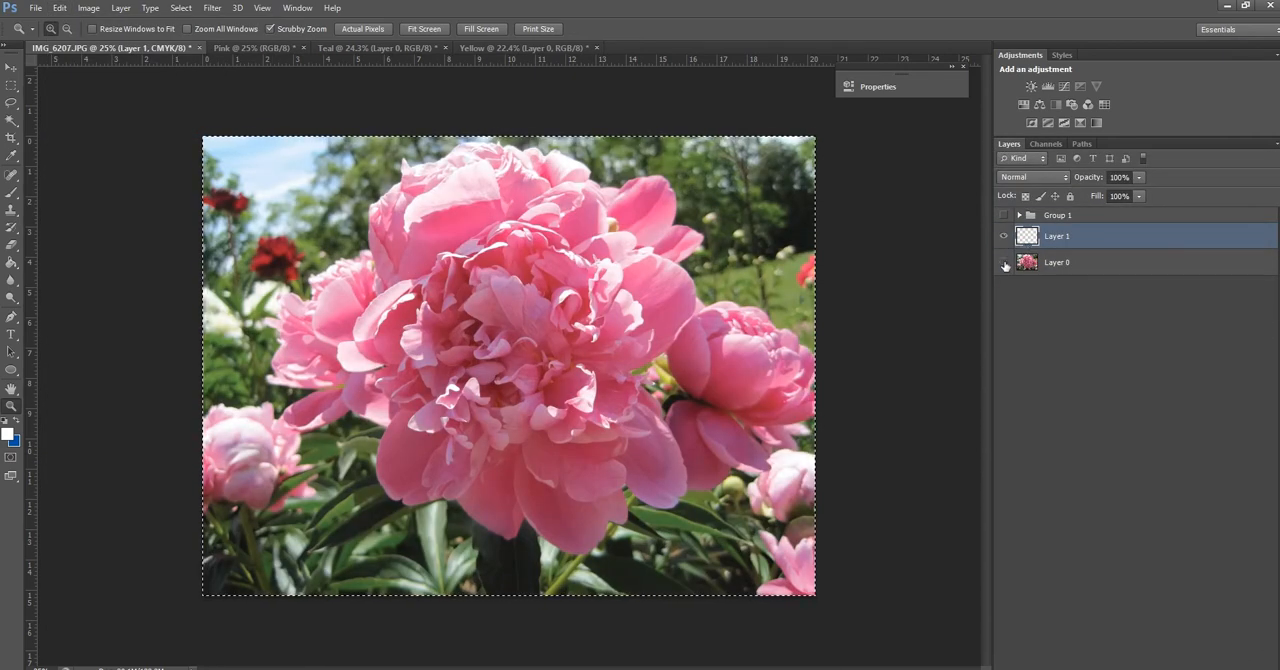
pyautogui.click(1004, 263)
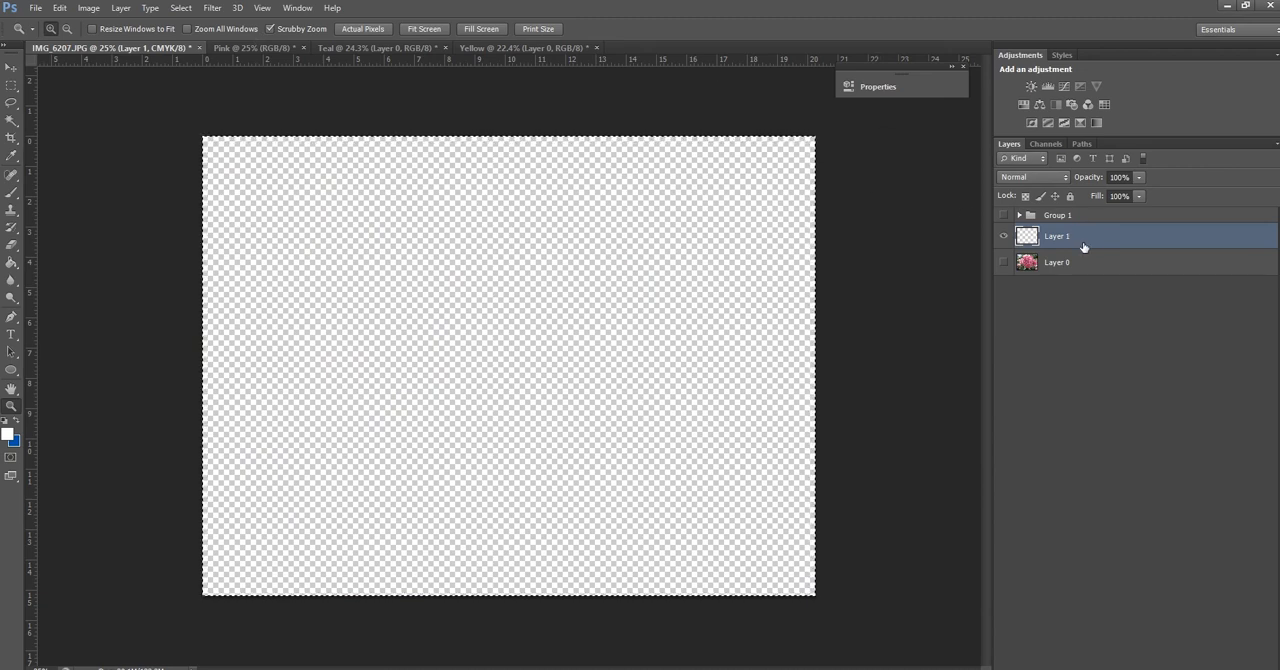
# Paste the copied Black channel in place into Layer 1 and rename the layer Black
pyautogui.click(60, 8)
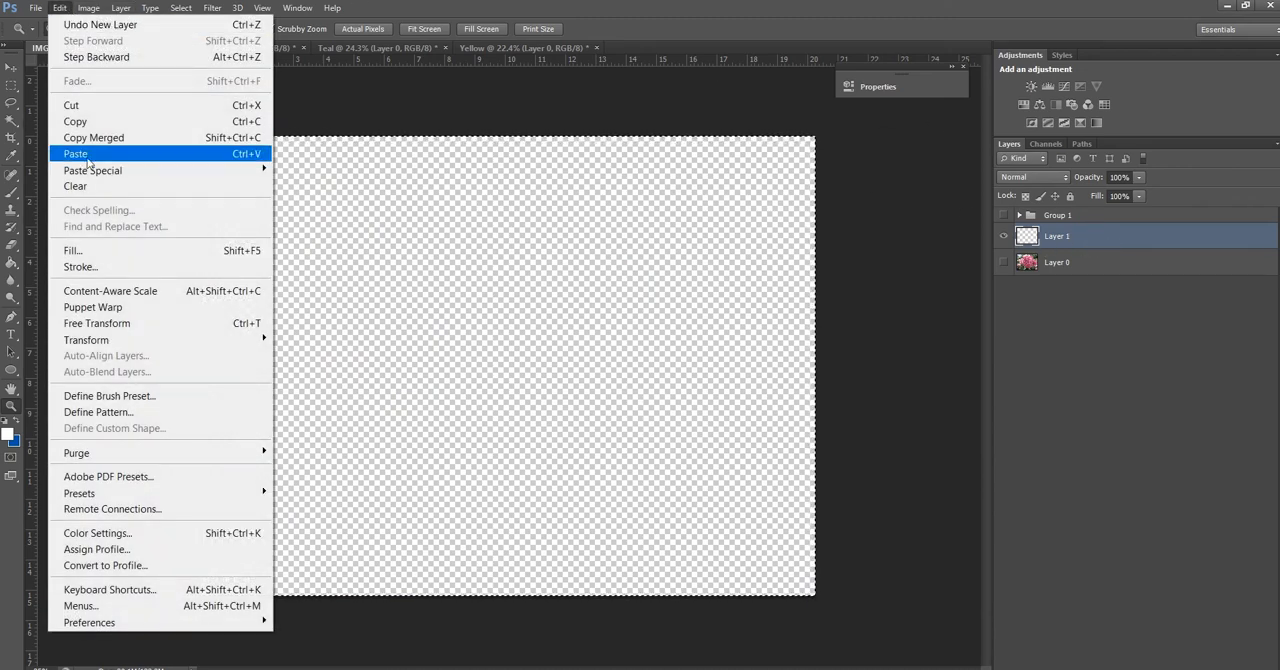
pyautogui.moveTo(95, 170)
pyautogui.click(320, 171)
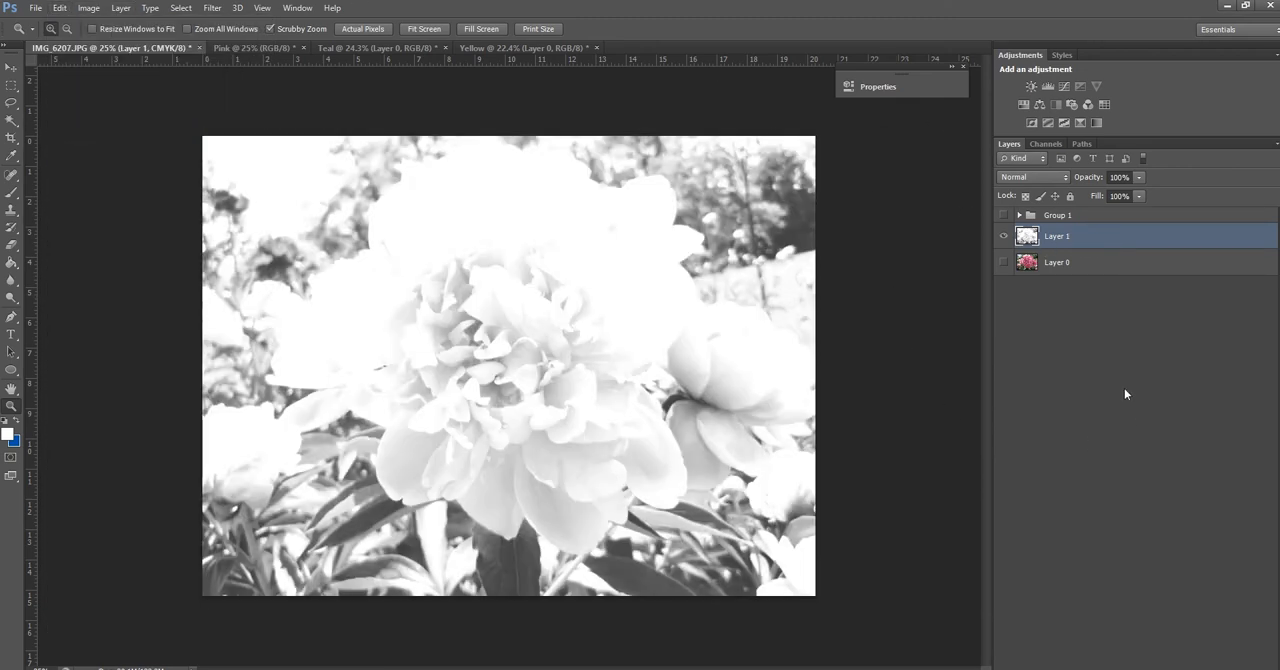
pyautogui.doubleClick(1066, 236)
pyautogui.write('Black')
pyautogui.press('Return')
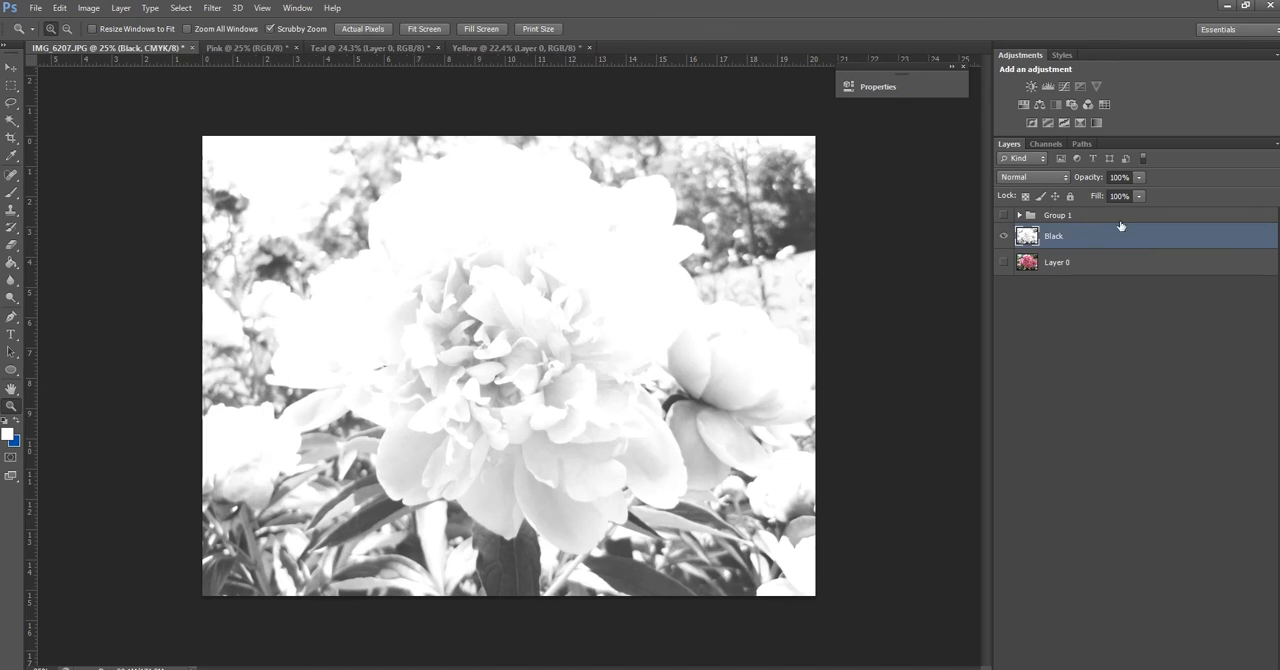
# Show Group 1 above the Black layer and set the Black layer's blend mode to Multiply
pyautogui.click(1019, 215)
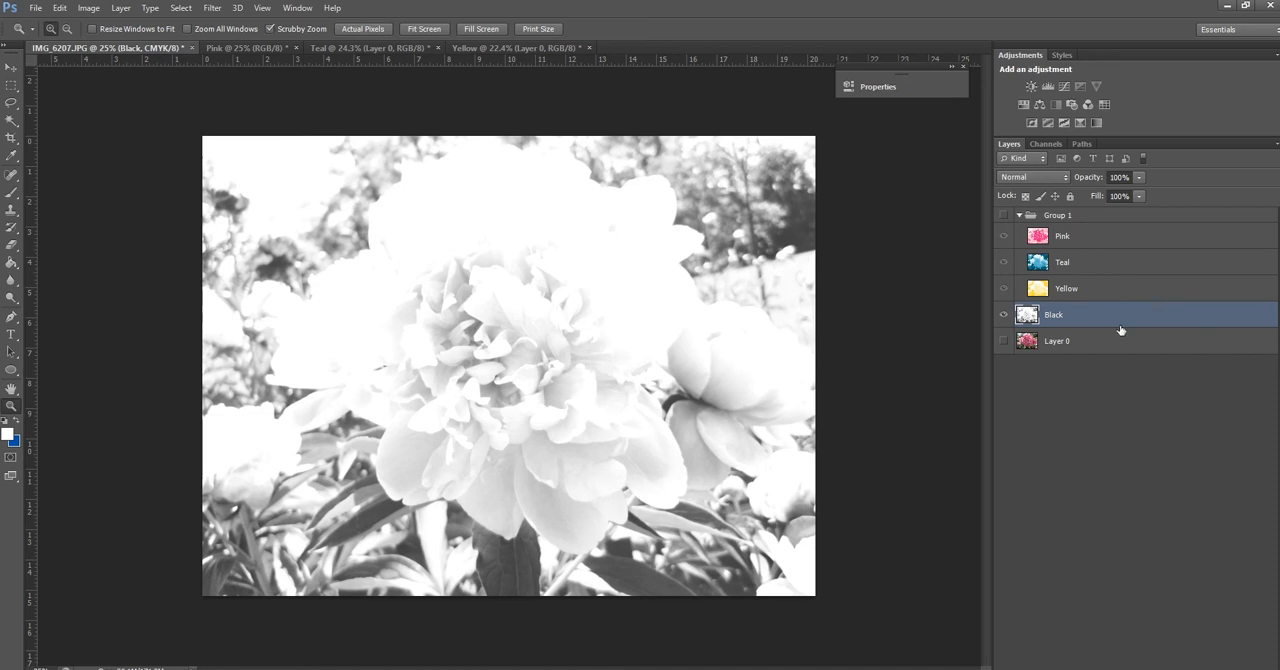
pyautogui.click(1019, 215)
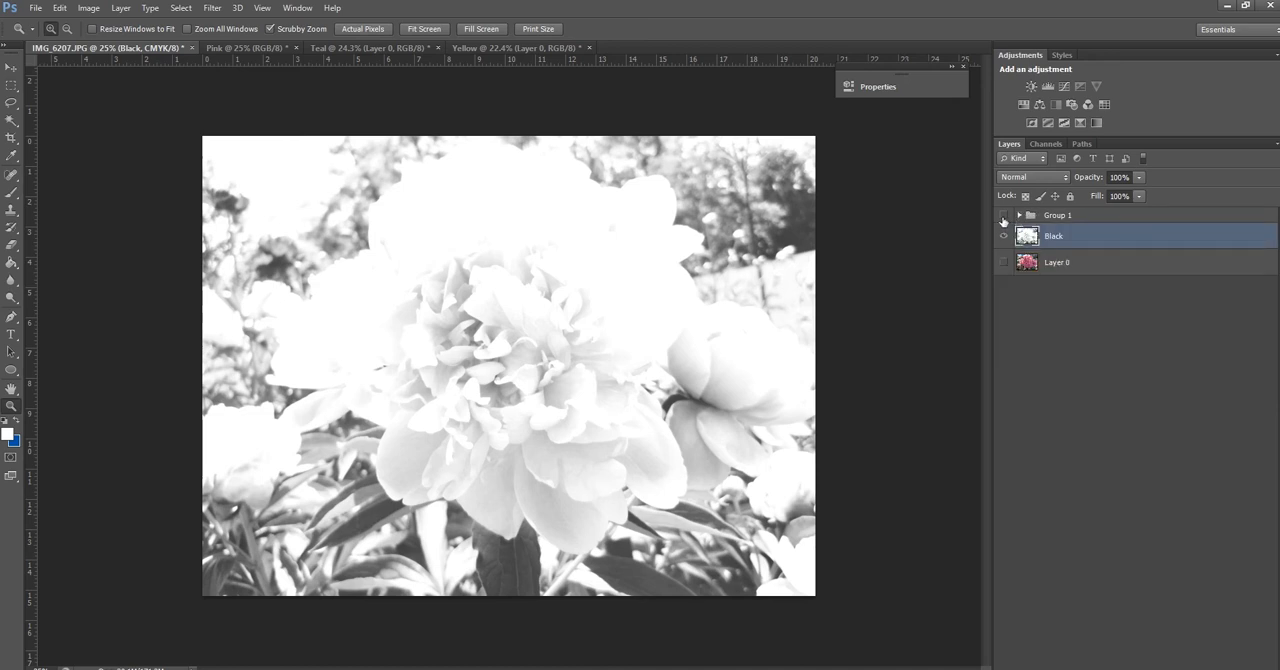
pyautogui.click(1003, 215)
pyautogui.click(1035, 178)
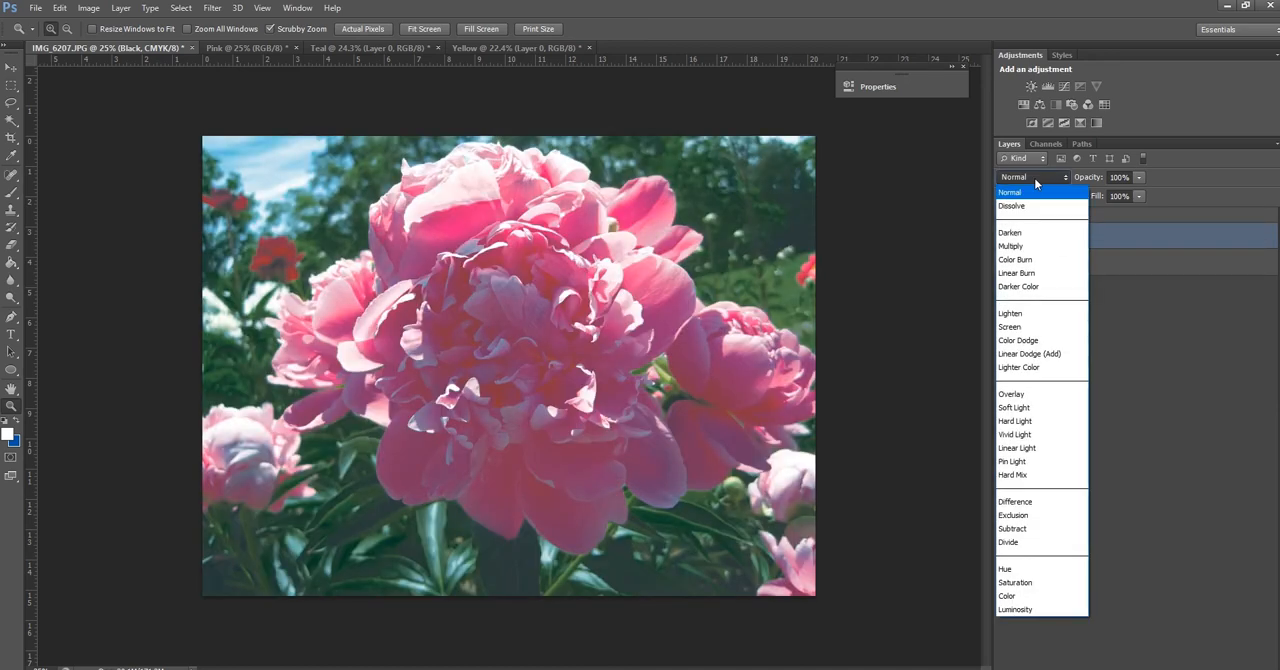
pyautogui.click(1035, 246)
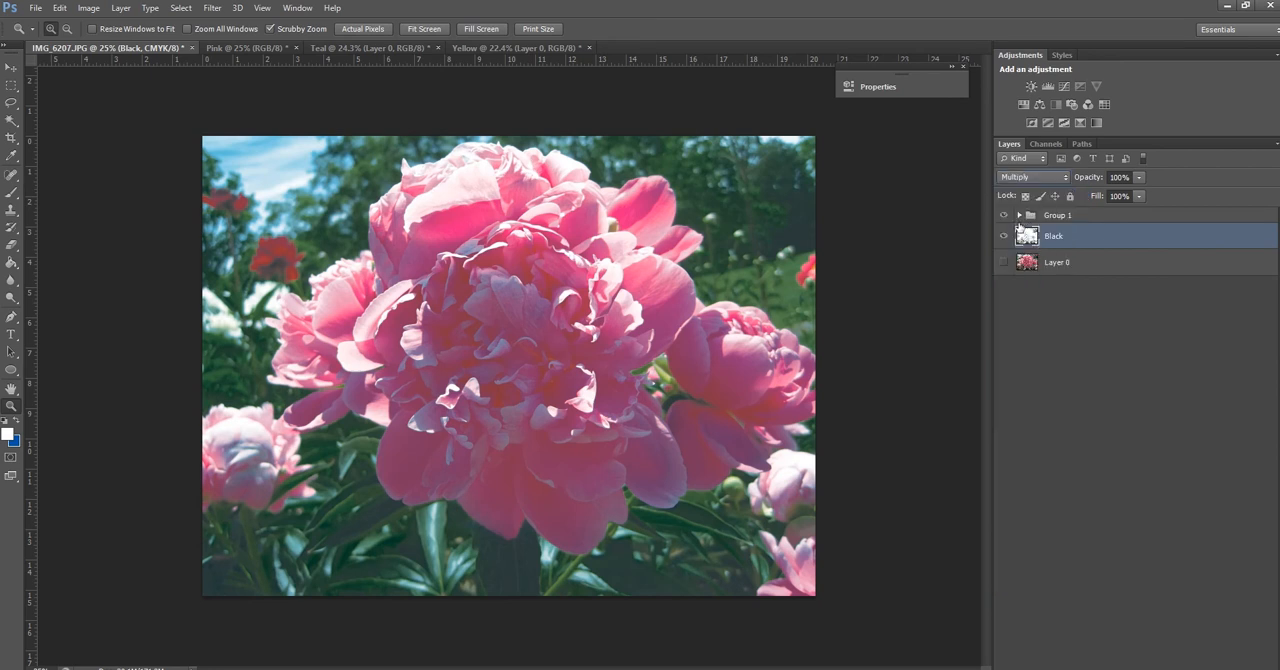
# Move the Black layer into Group 1 directly beneath Yellow, and collapse the group
pyautogui.click(1019, 215)
pyautogui.moveTo(1036, 314); pyautogui.dragTo(1062, 296)
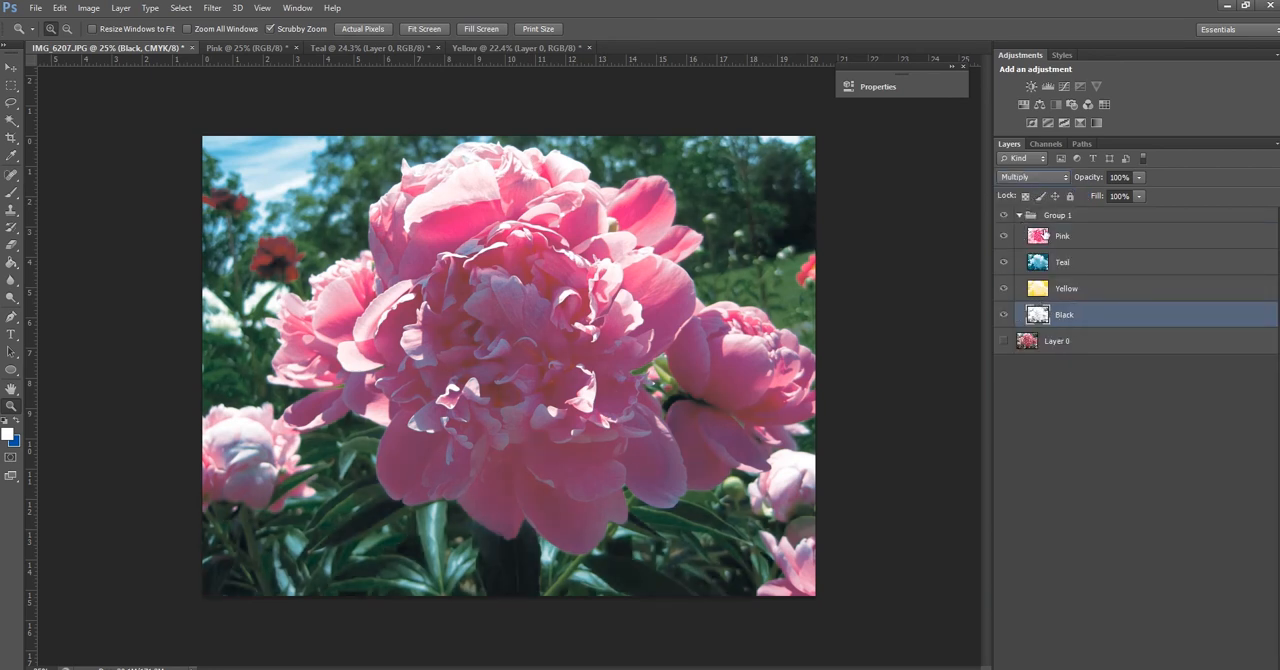
pyautogui.click(1019, 216)
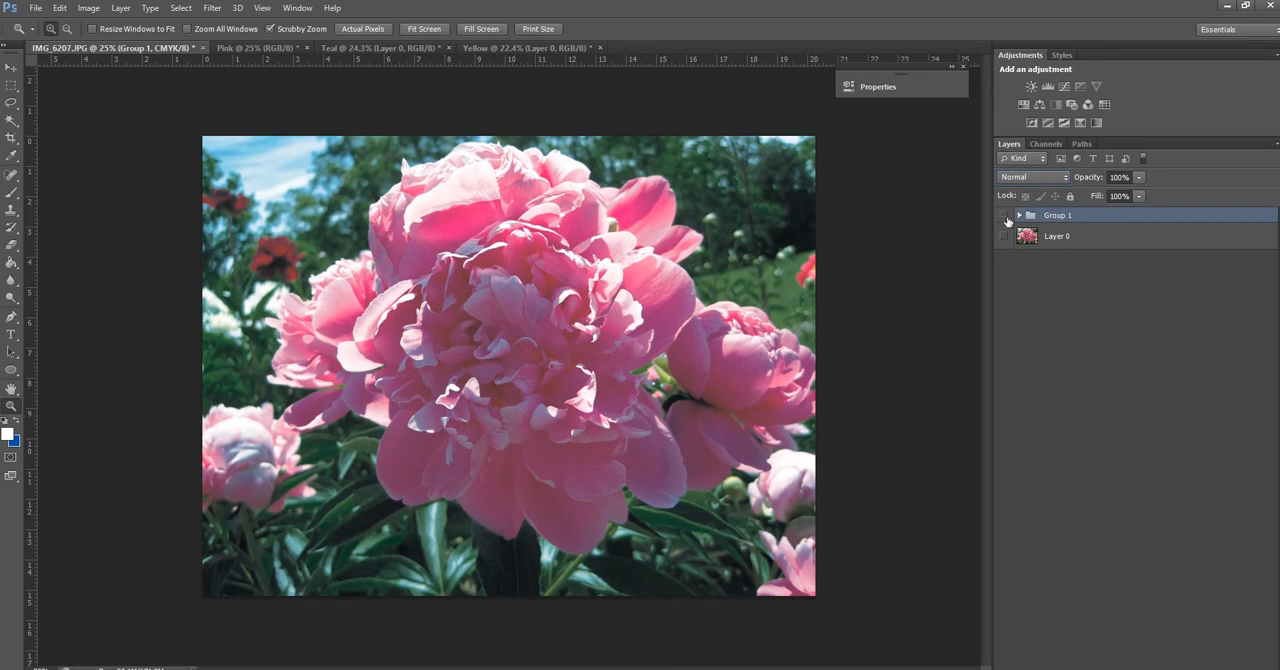
# Show Layer 0 and compare the four-colour riso preview with the original by toggling Group 1's visibility, leaving the group shown
pyautogui.click(1005, 217)
pyautogui.click(1004, 237)
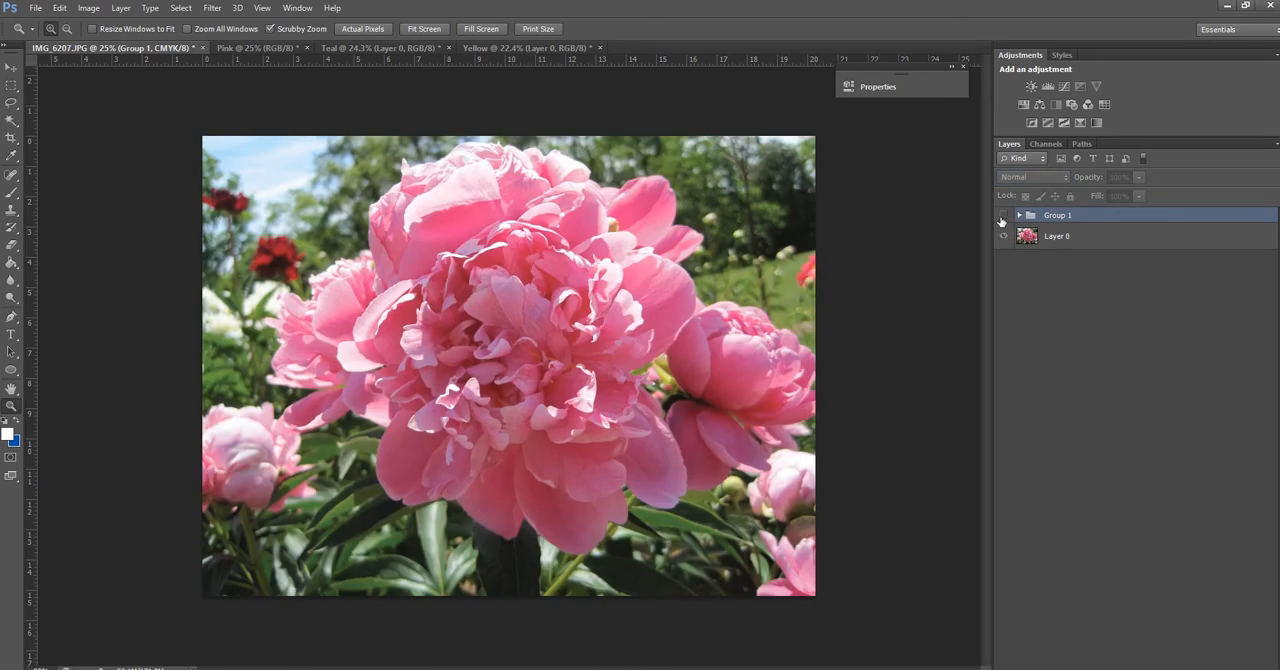
pyautogui.click(1002, 219)
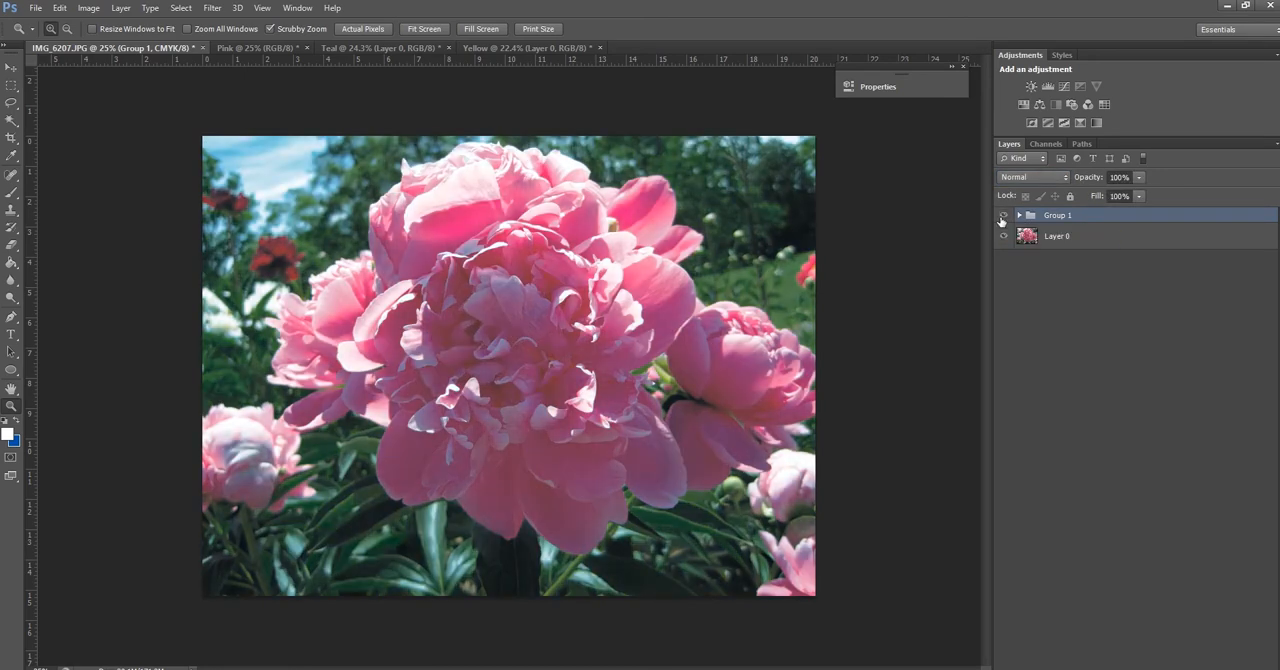
pyautogui.click(1002, 219)
pyautogui.click(1002, 219)
pyautogui.click(1002, 219)
pyautogui.click(1002, 219)
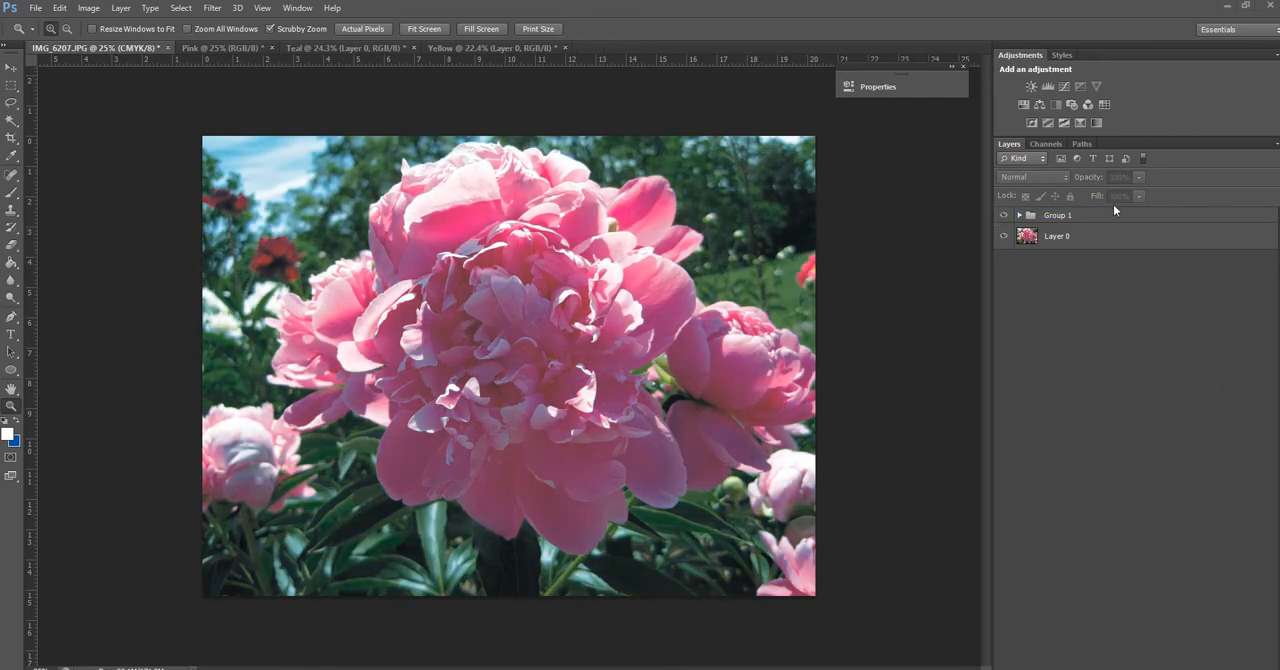
pyautogui.click(1004, 219)
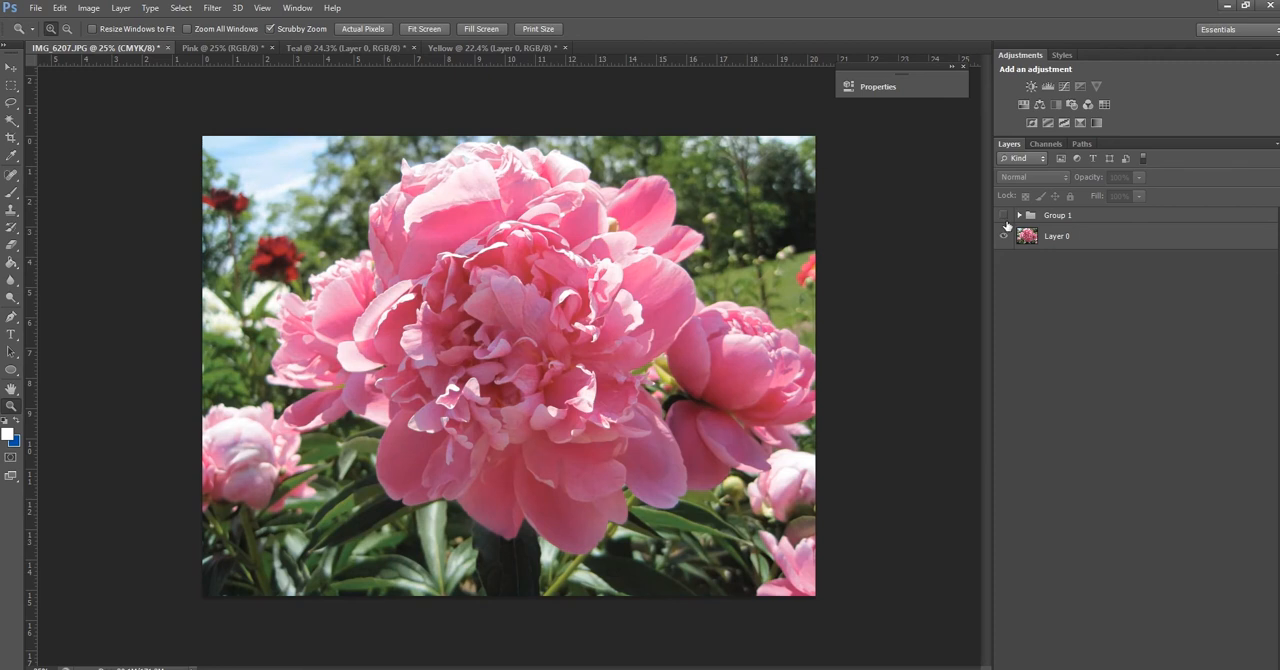
pyautogui.click(1004, 216)
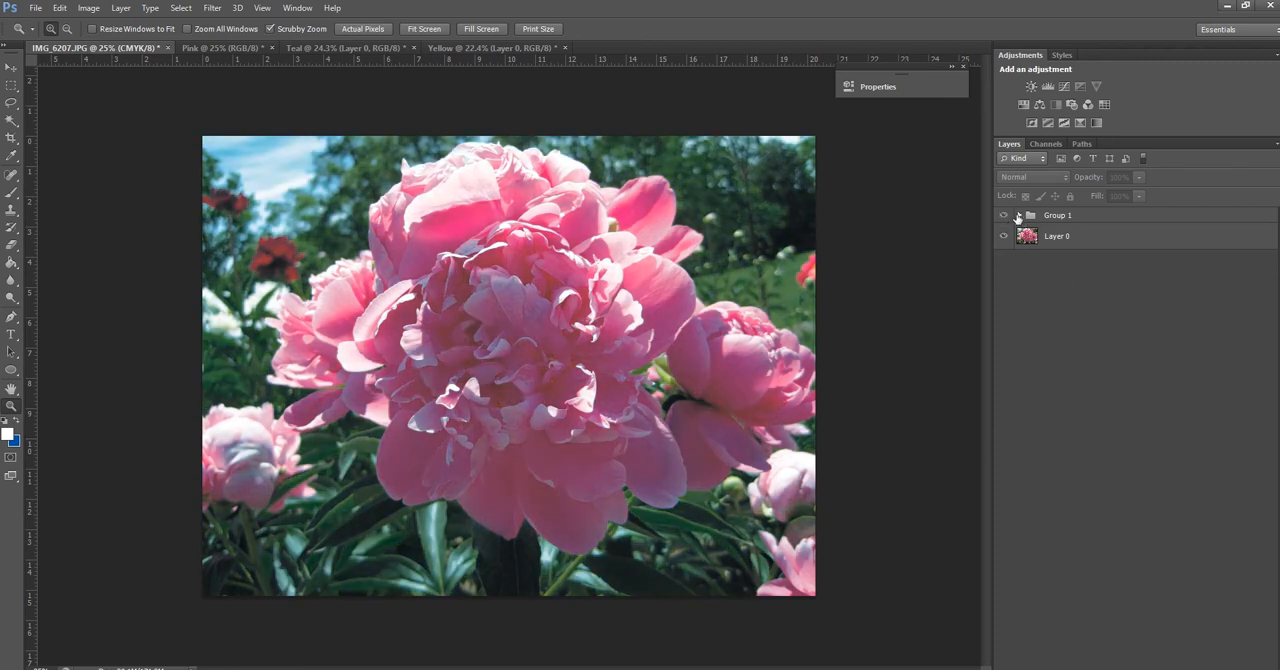
# Lower the Teal layer's opacity in Group 1 to 85%
pyautogui.click(1018, 217)
pyautogui.click(1052, 265)
pyautogui.click(1139, 195)
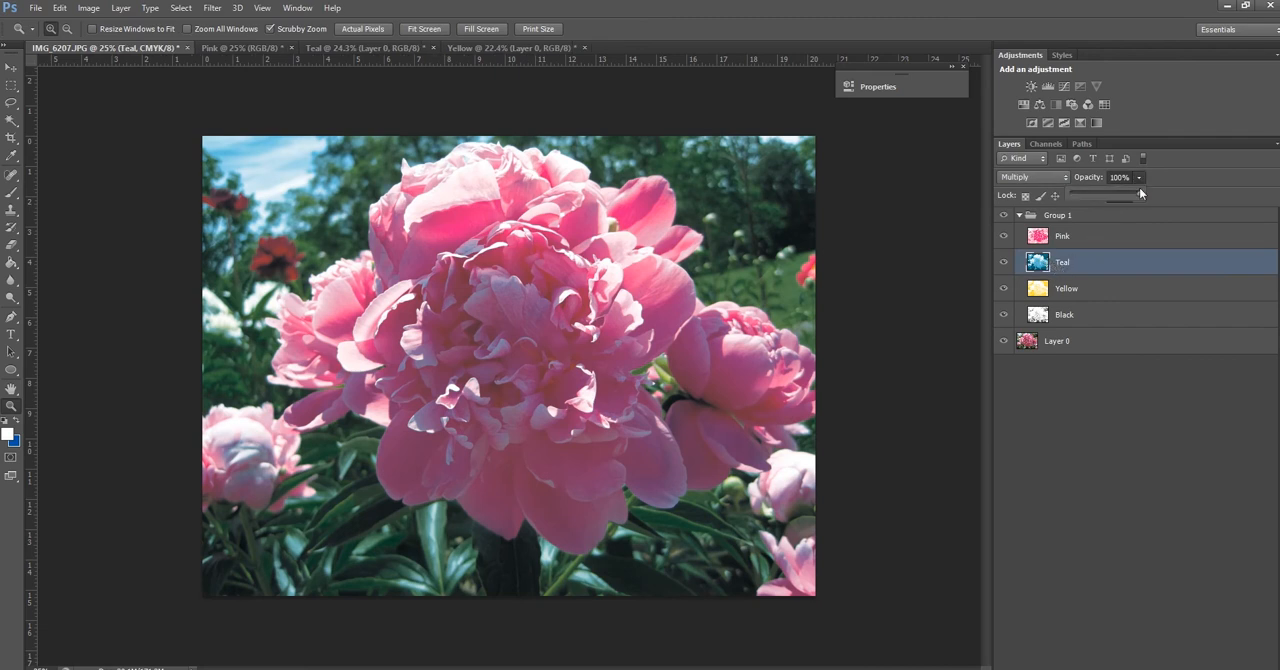
pyautogui.click(1130, 193)
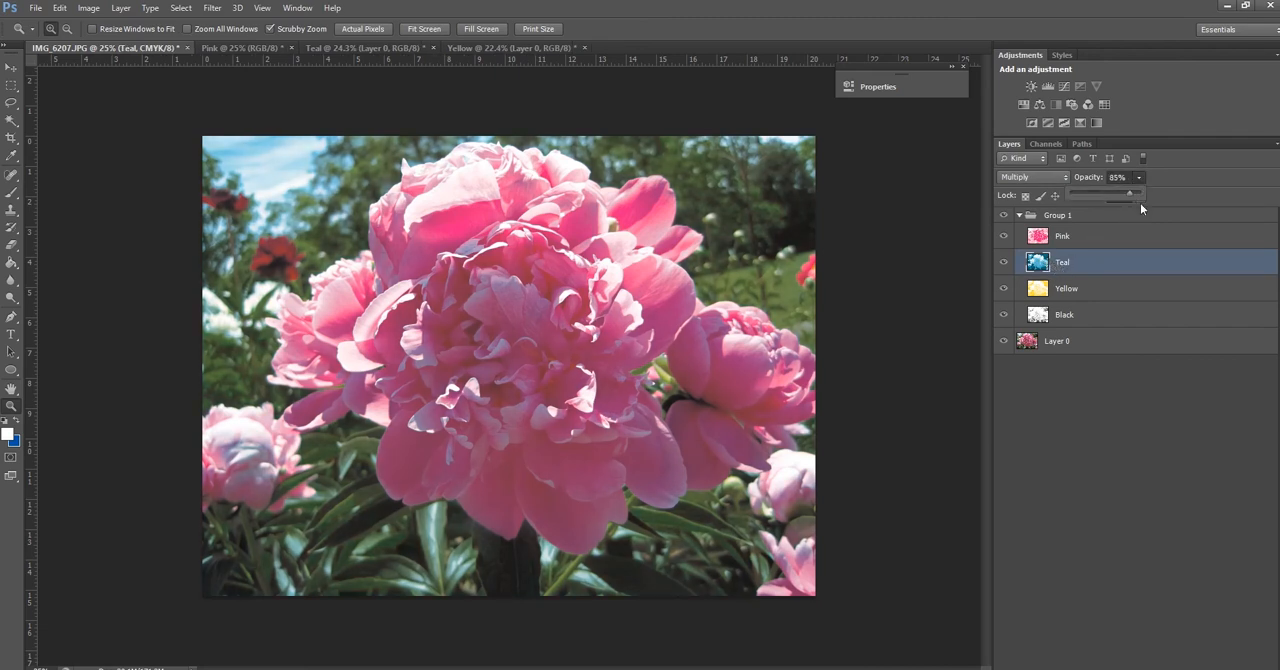
# Compare the lightened Teal preview with the original photo by hiding and showing the collapsed Group 1
pyautogui.click(1019, 217)
pyautogui.click(1019, 217)
pyautogui.click(1004, 216)
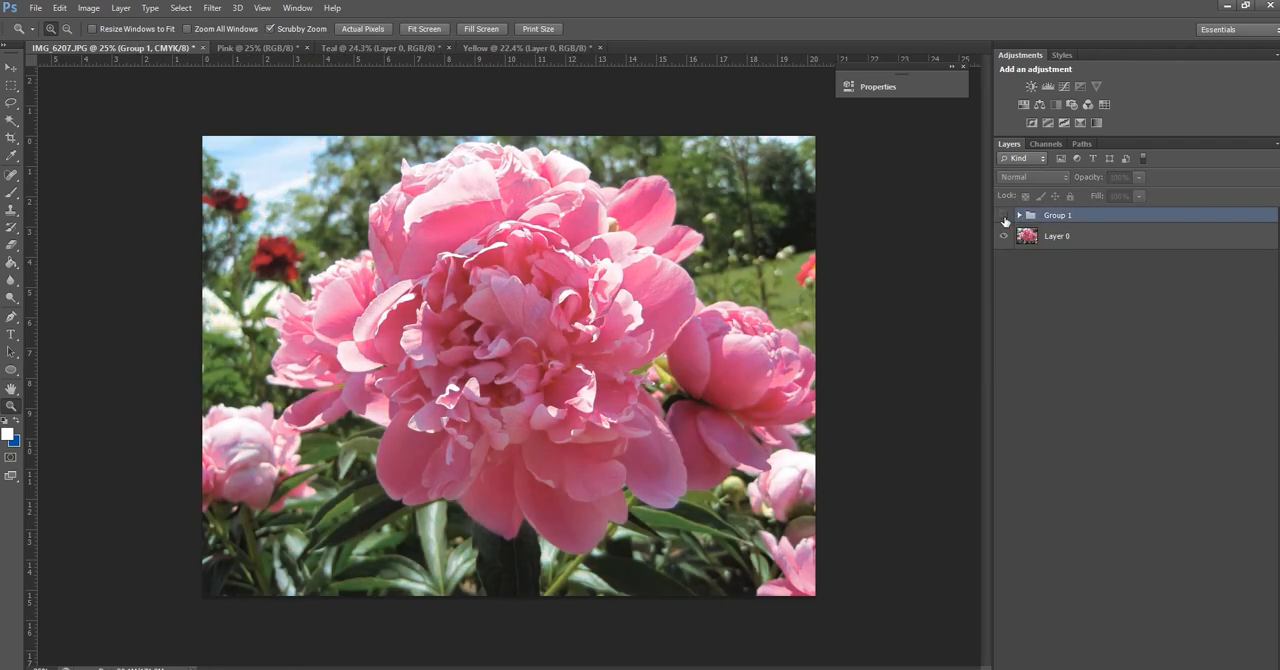
pyautogui.click(1004, 216)
# Reduce the Teal layer's opacity to 79% and collapse Group 1
pyautogui.click(1020, 216)
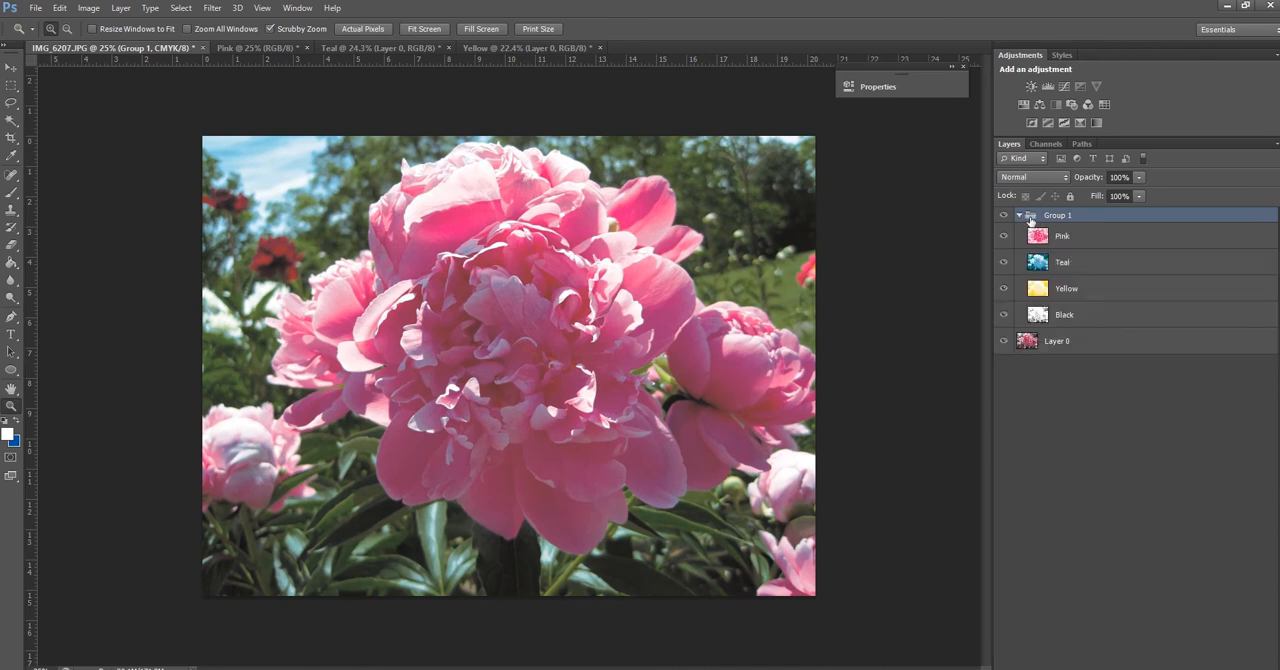
pyautogui.click(1058, 265)
pyautogui.click(1137, 177)
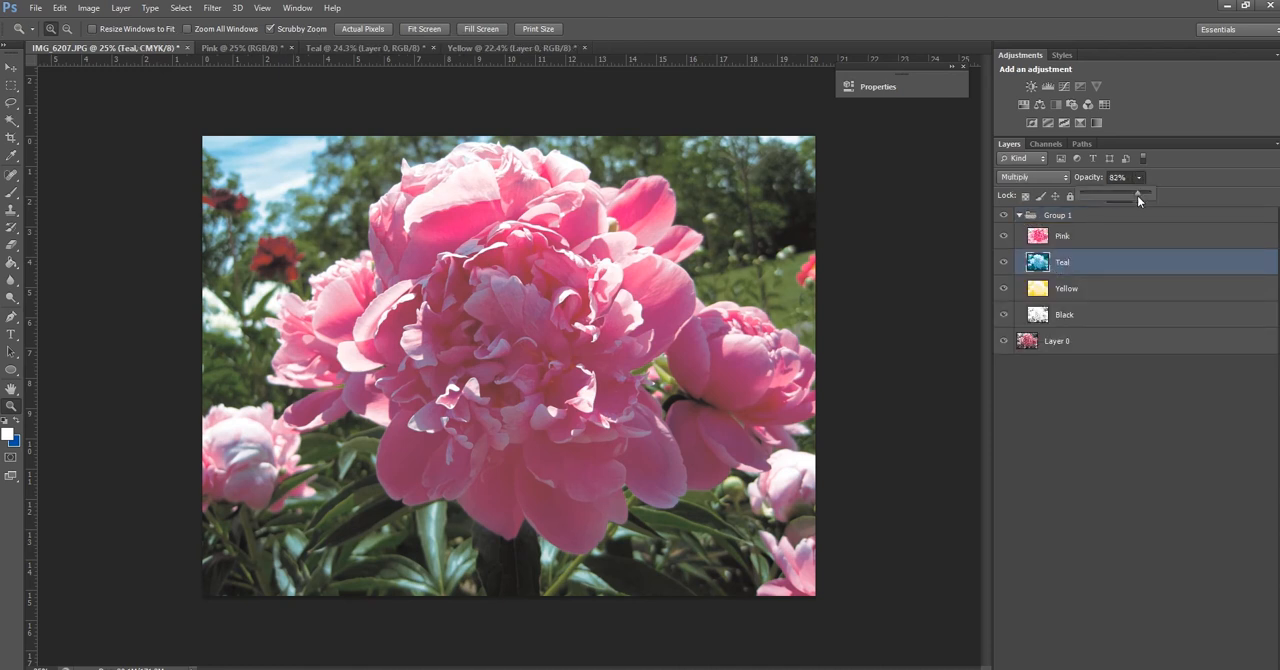
pyautogui.click(1020, 216)
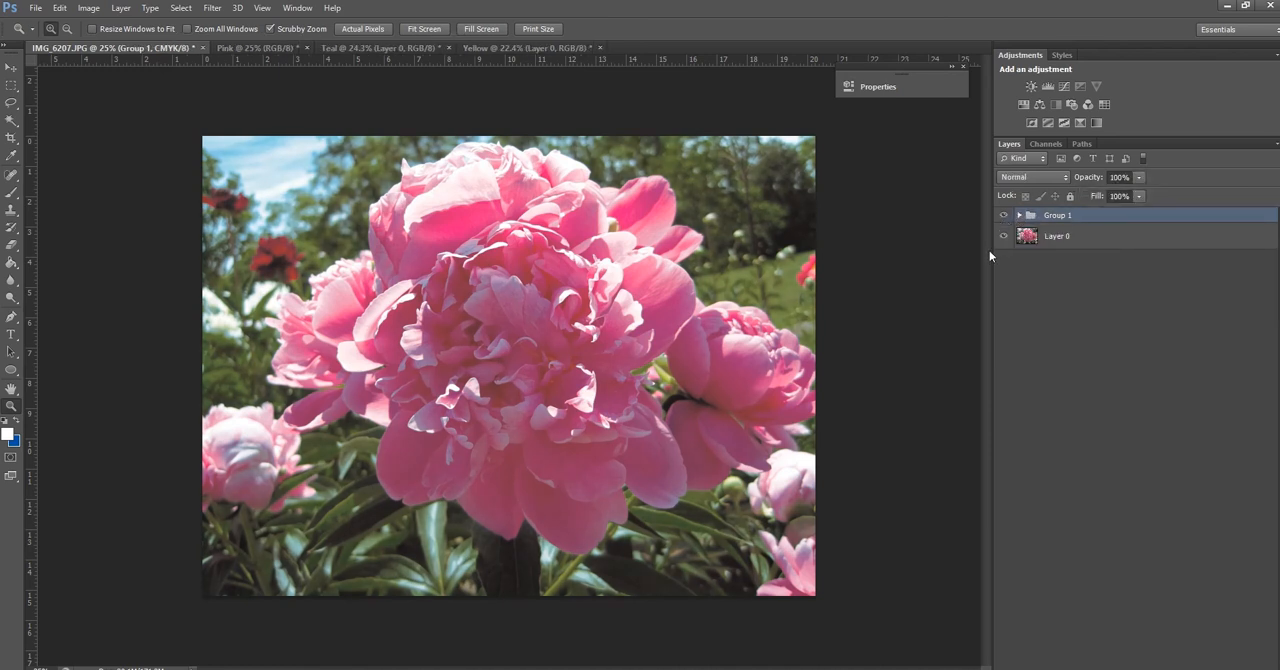
# Check the reduced Teal against the original by toggling Group 1, then expand the group and select the Teal layer
pyautogui.click(1003, 216)
pyautogui.click(1003, 216)
pyautogui.click(1020, 216)
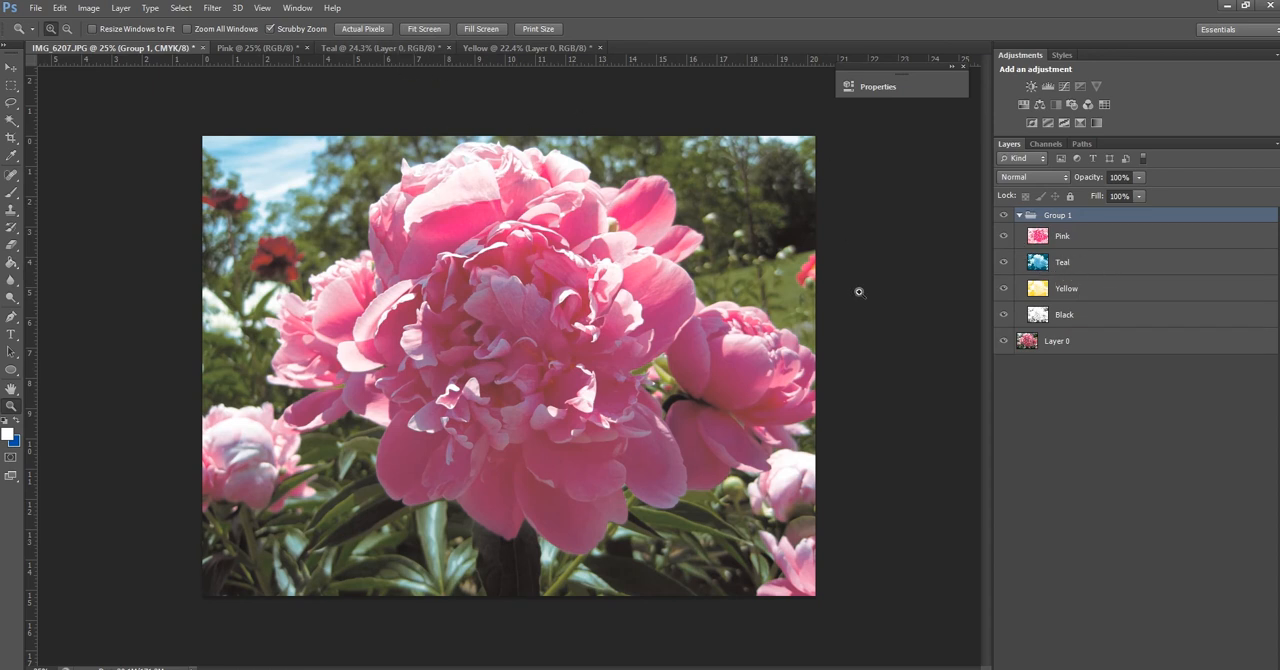
pyautogui.click(1114, 266)
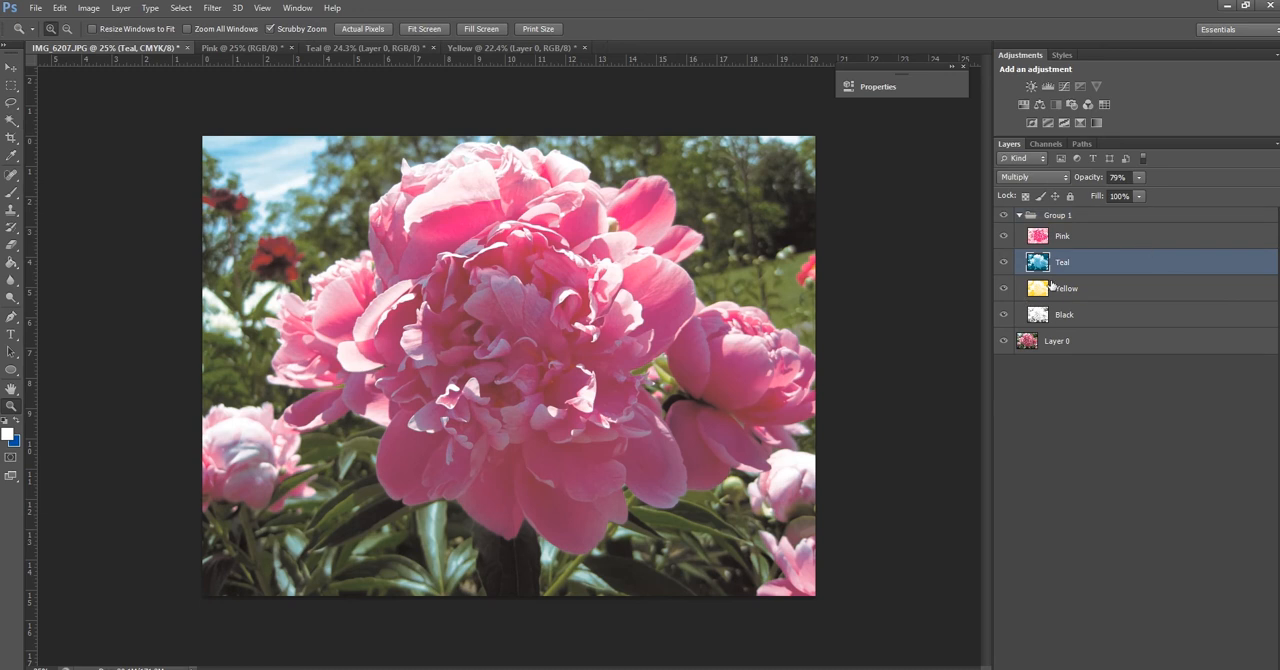